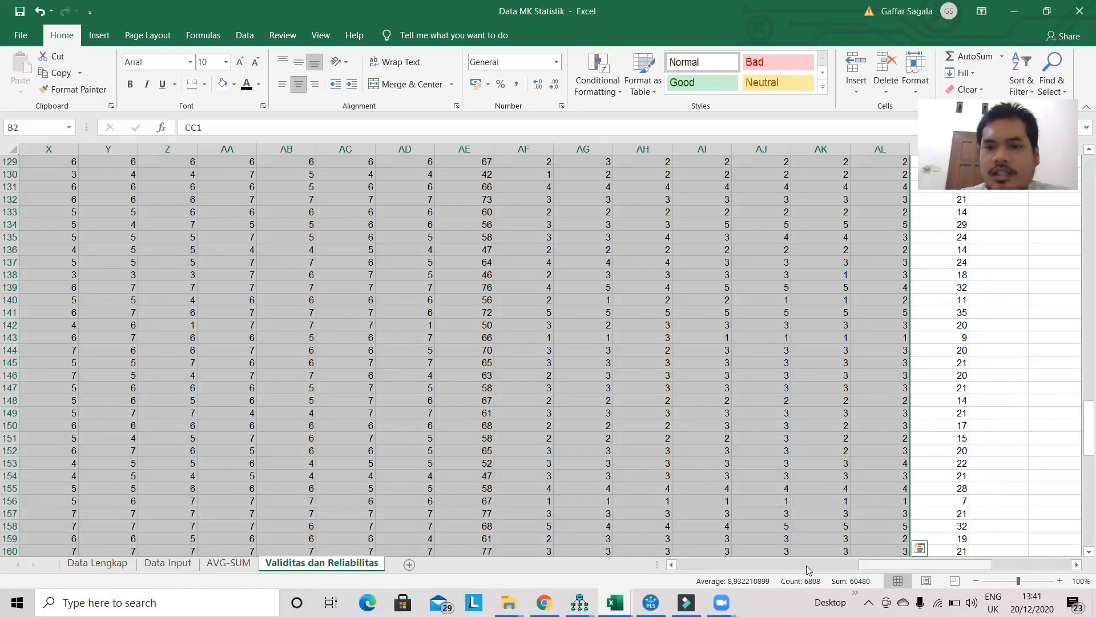
- Copy the questionnaire data from the CC1 header in B2 through AL185, excluding the final total column
left_click(709, 565)
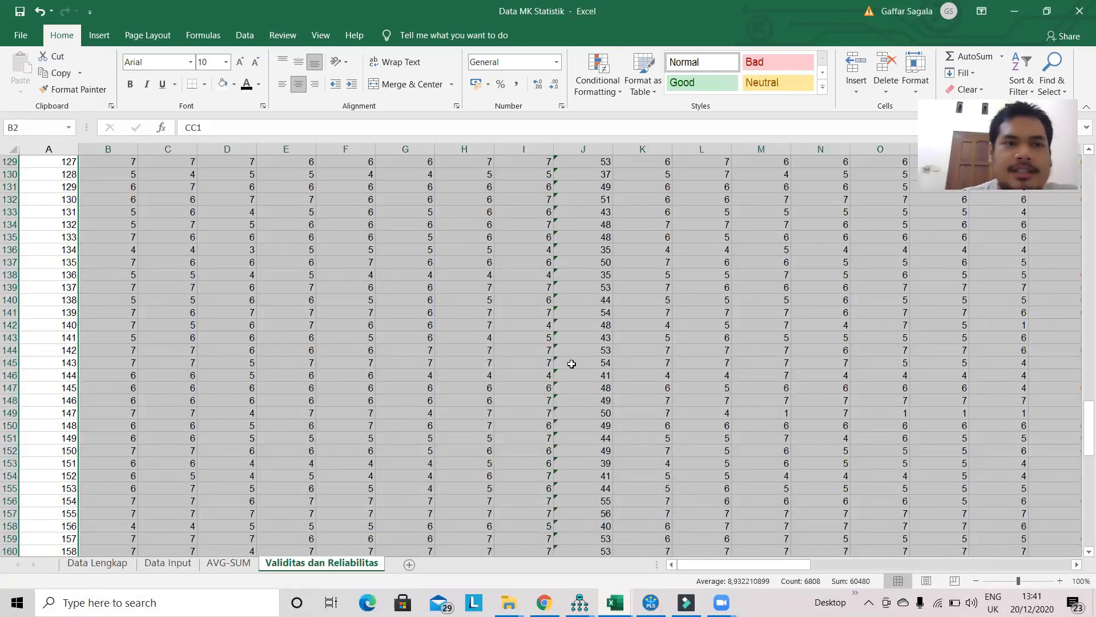
scroll(457, 331, "up", 20)
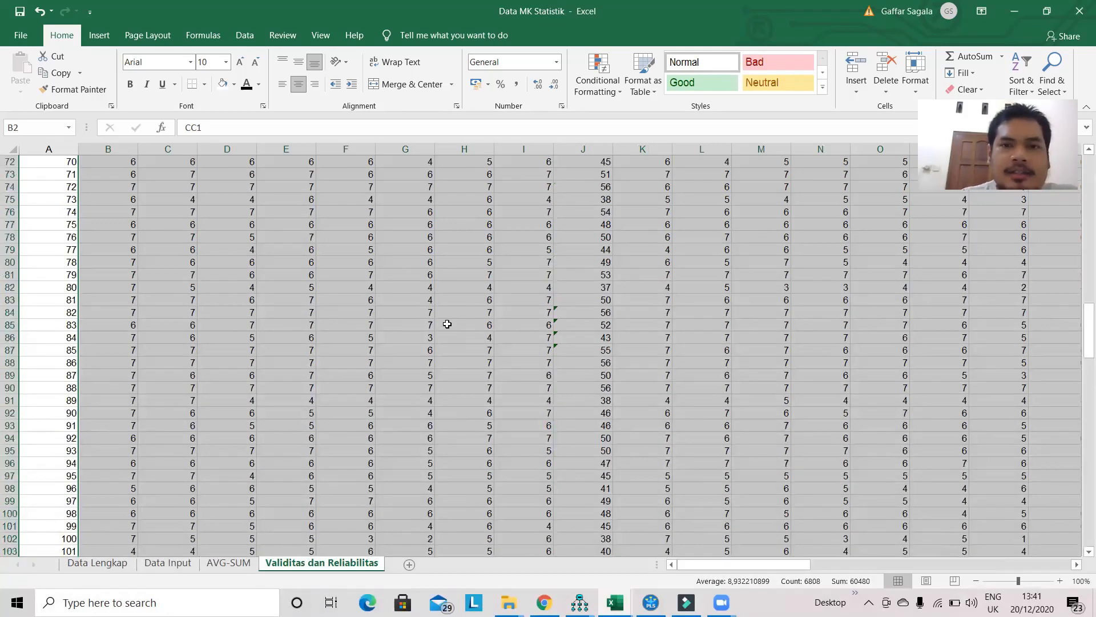
scroll(655, 437, "up", 13)
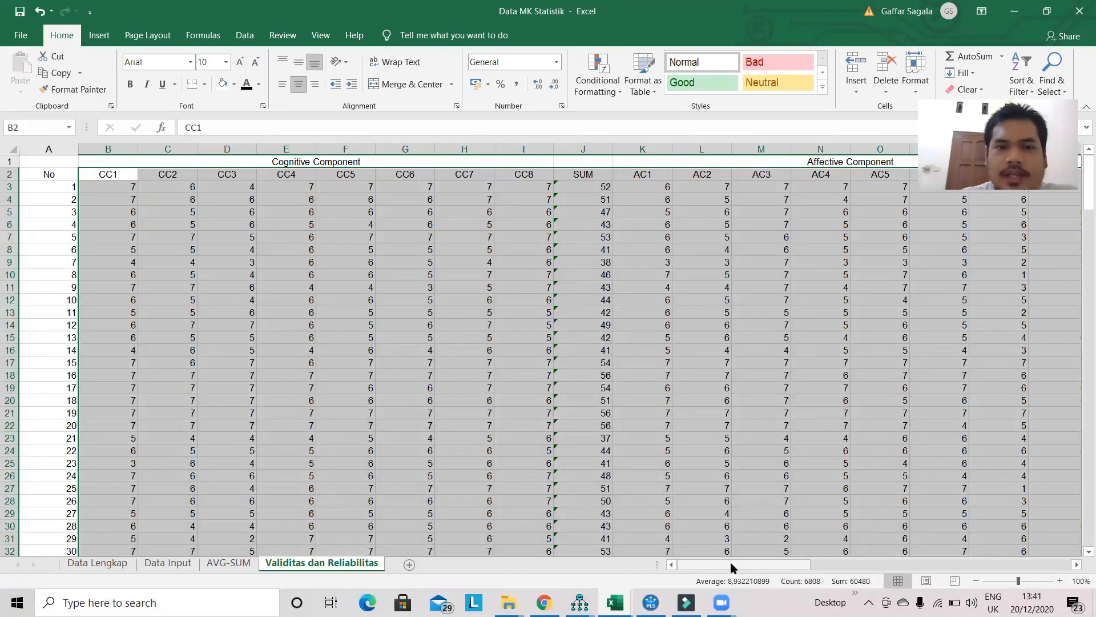
left_click_drag(929, 562, 708, 564)
left_click_drag(125, 172, 105, 176)
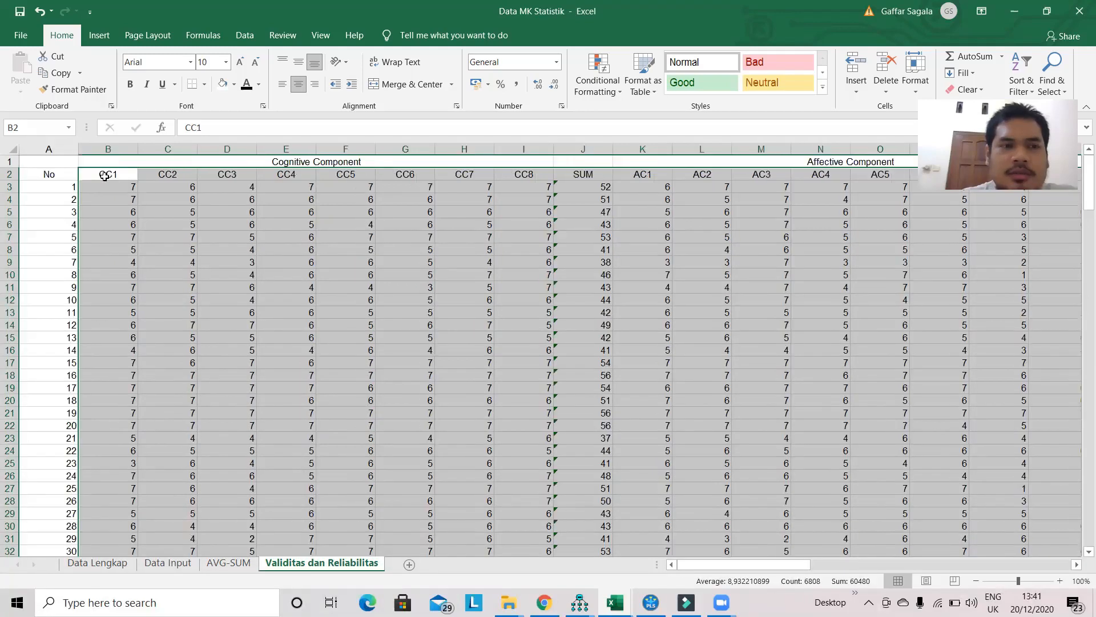
left_click(105, 176)
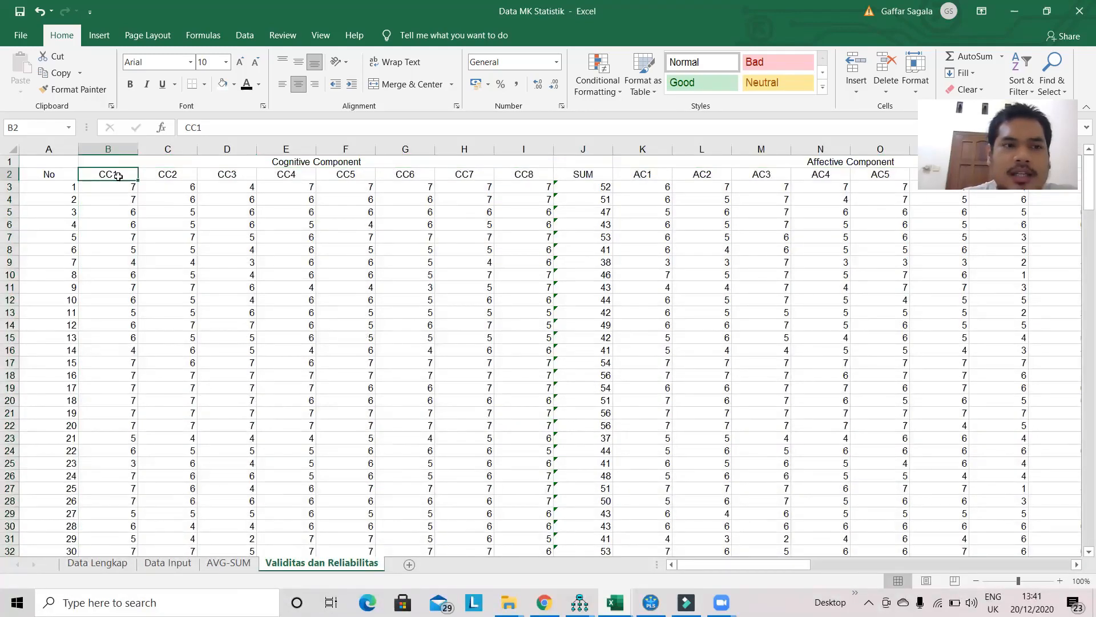
left_click_drag(118, 176, 843, 478)
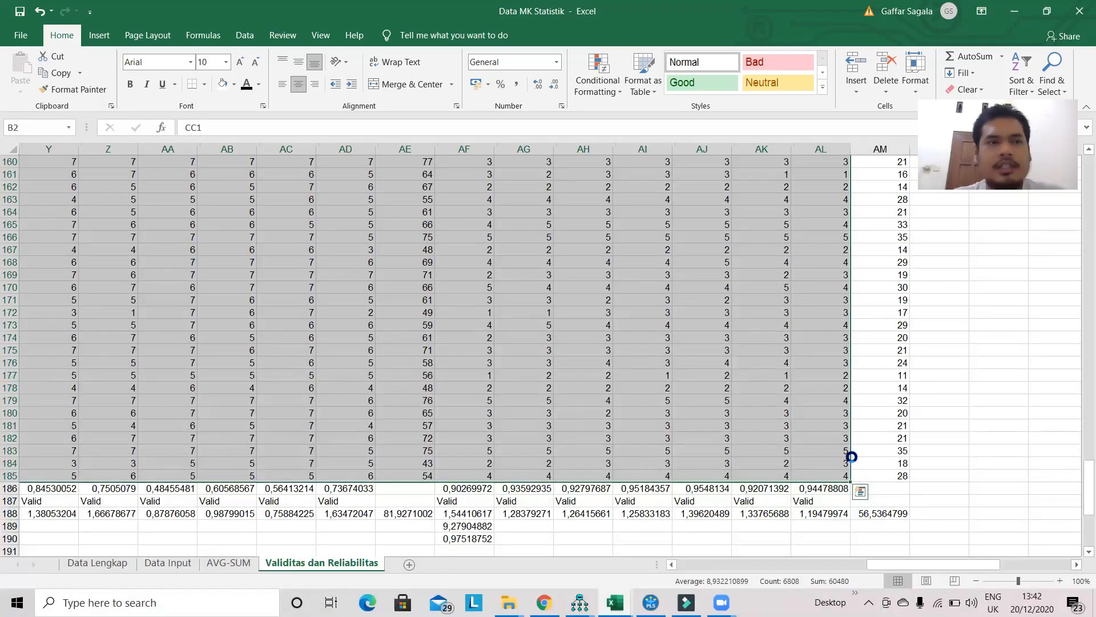
key("ctrl+c")
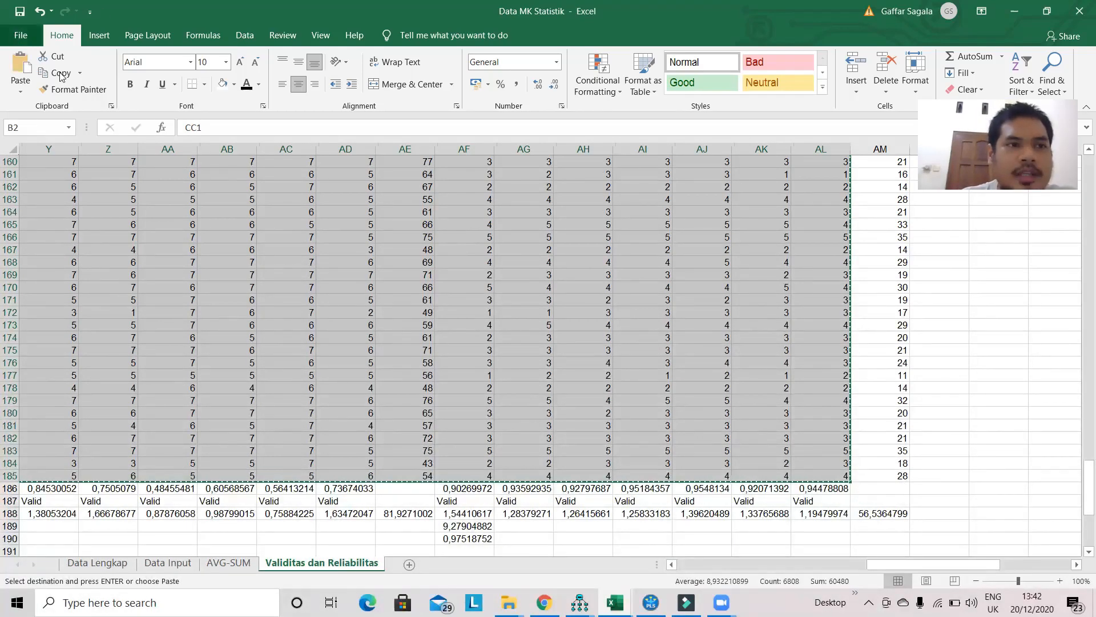
- Create a blank workbook and paste the copied data starting at cell A1
key("alt+f")
left_click(197, 151)
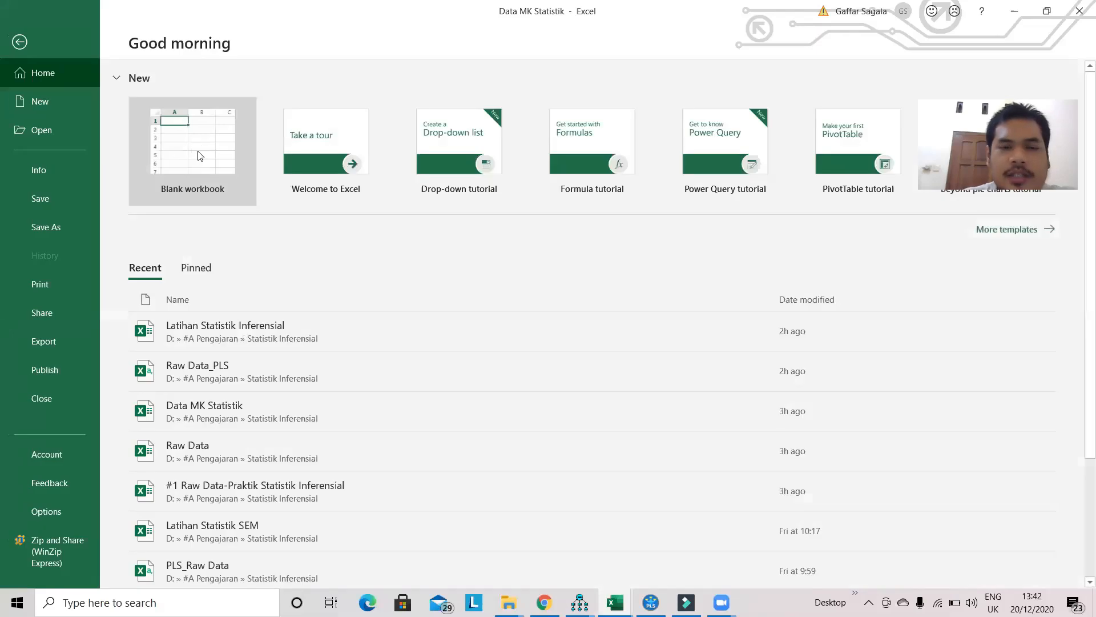
key("ctrl+v")
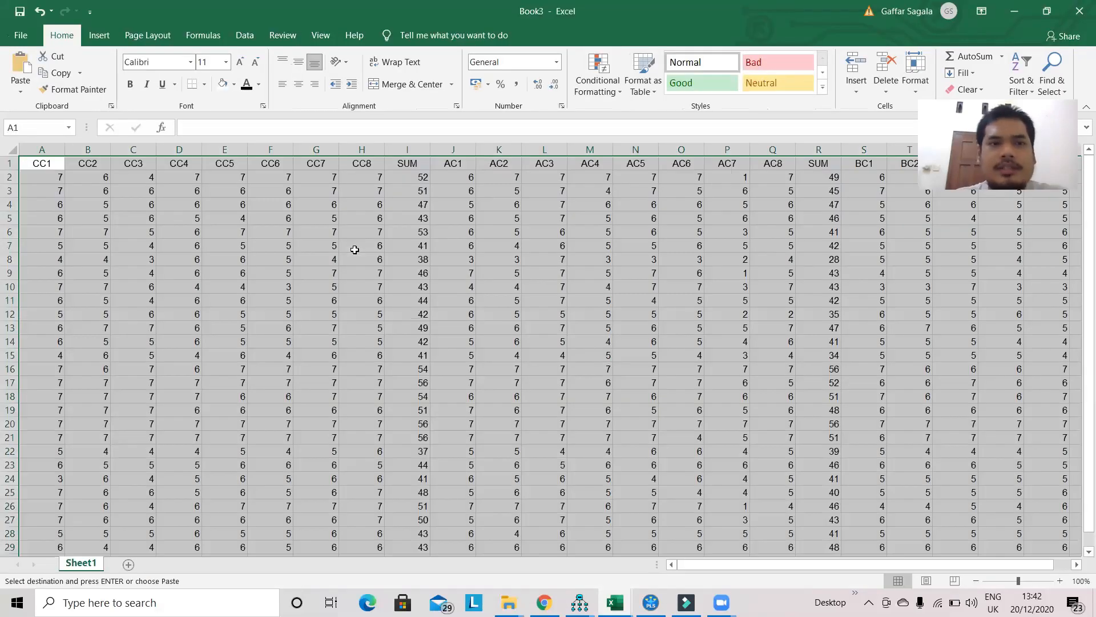
- Delete the SUM columns that follow CC8, AC8 and BC11 so only indicator columns remain
left_click(414, 144)
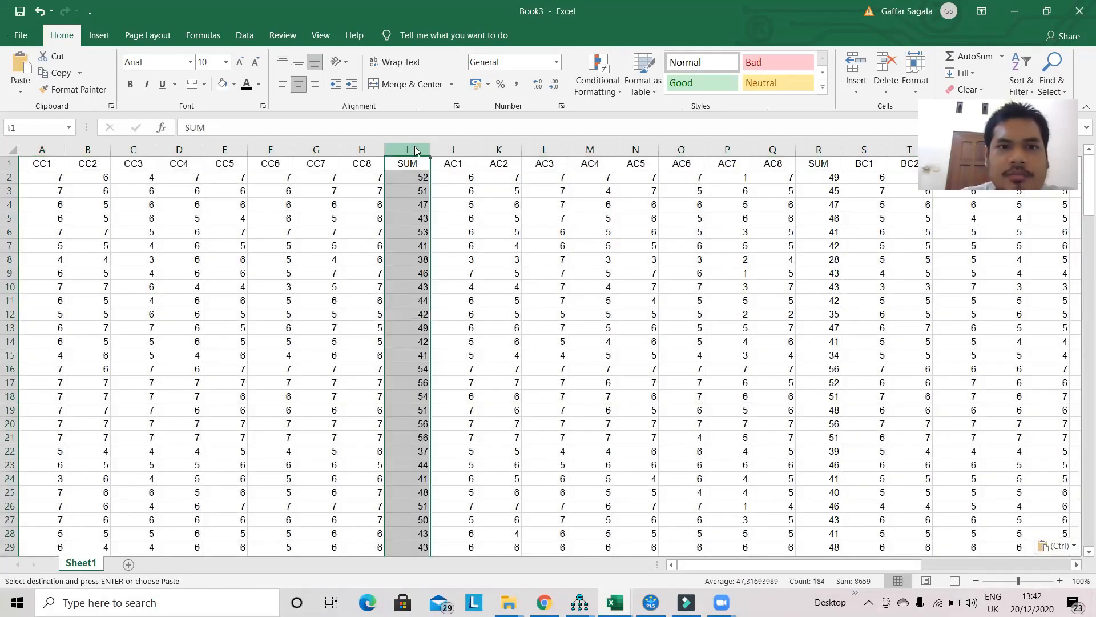
right_click(415, 147)
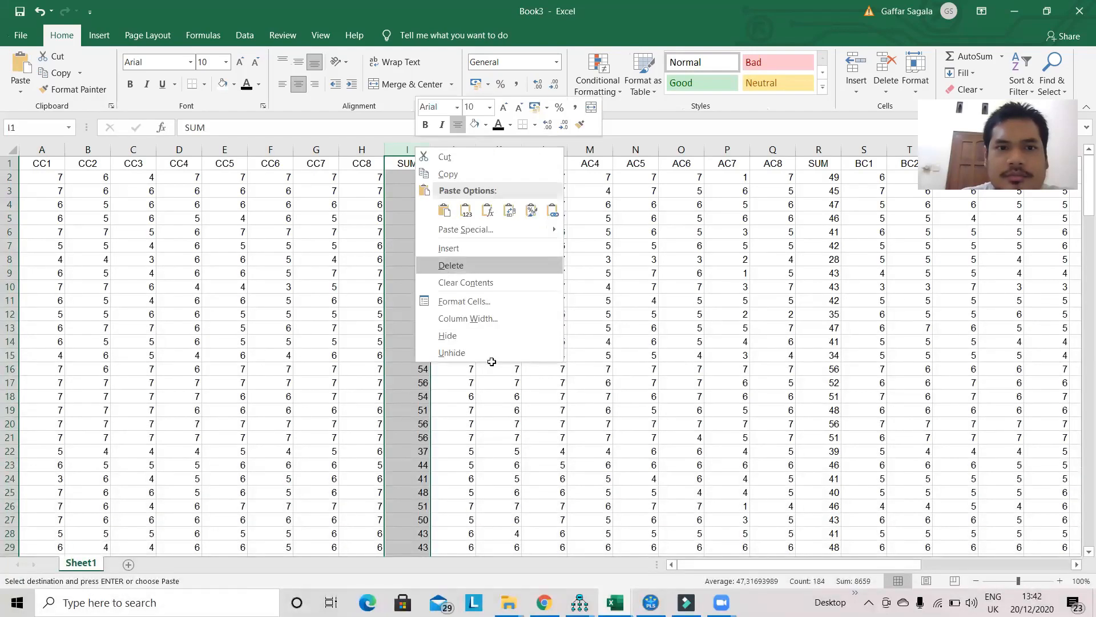
left_click(451, 265)
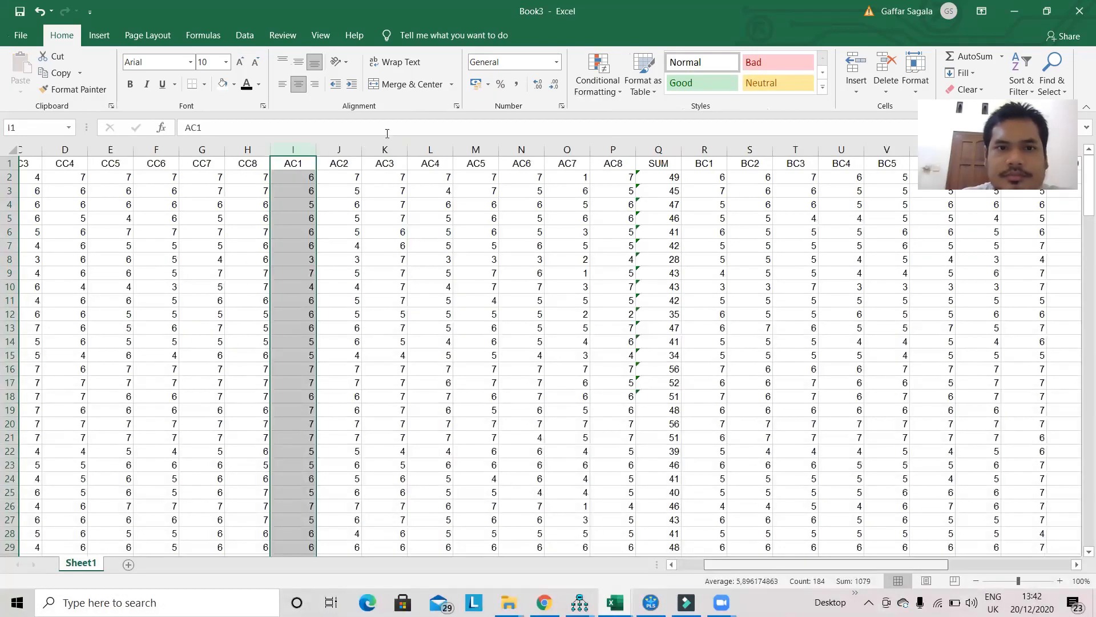
scroll(459, 140, "right", 3)
left_click(464, 143)
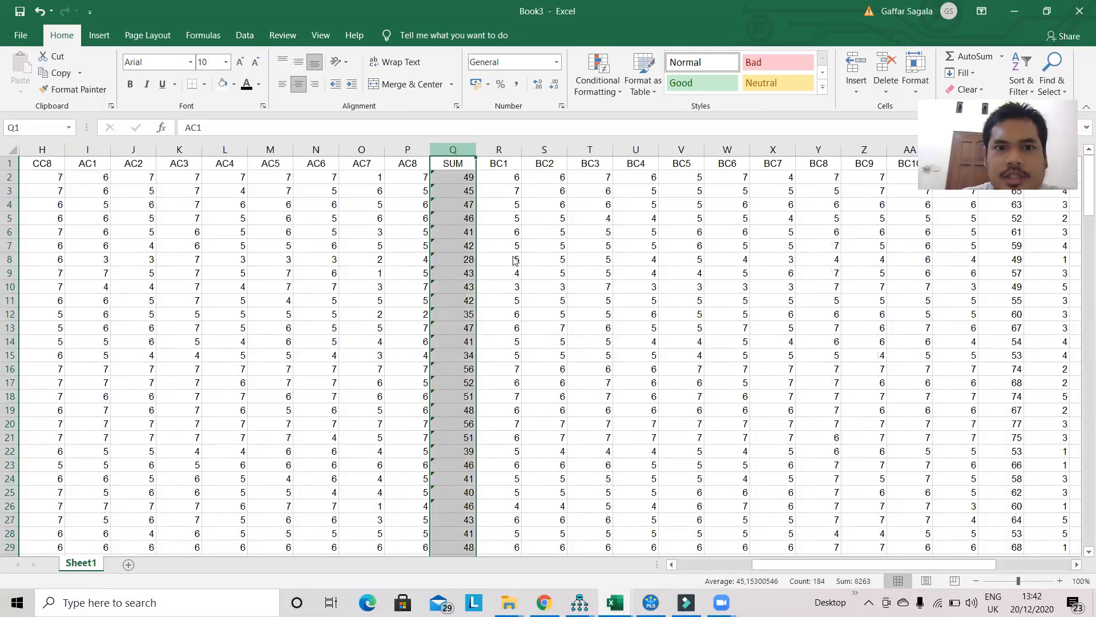
right_click(466, 143)
left_click(519, 265)
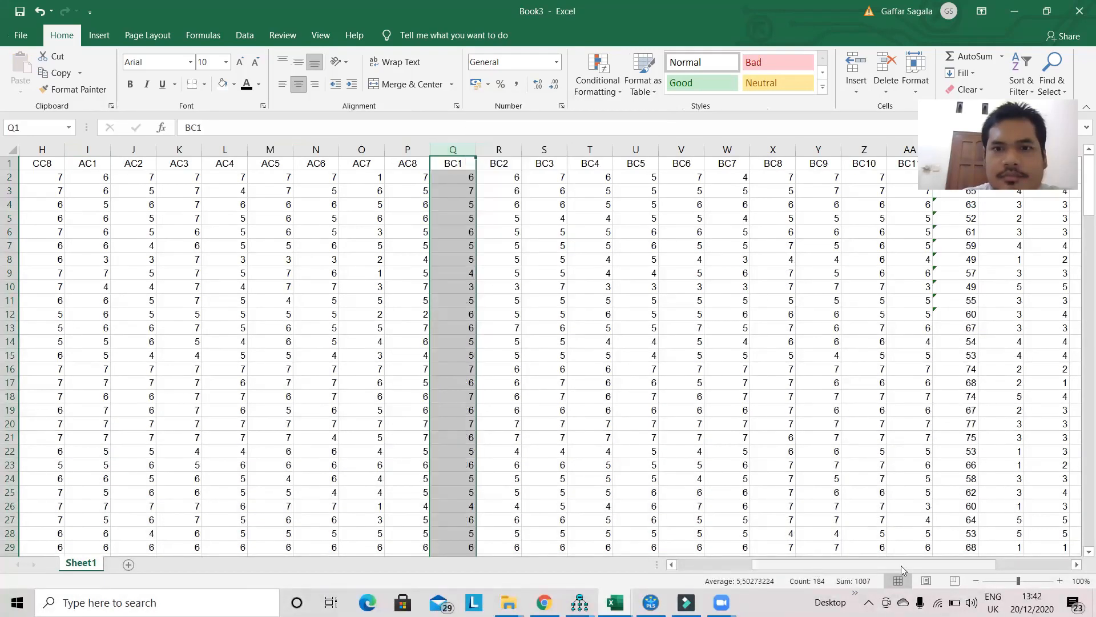
scroll(630, 161, "right", 5)
left_click(635, 150)
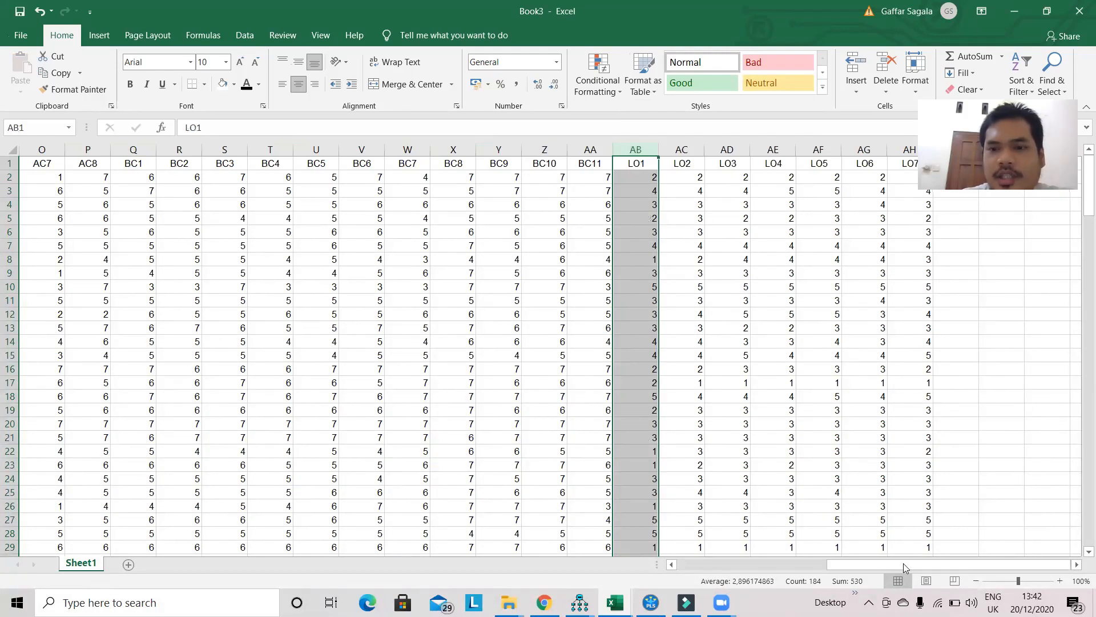
- Review the indicator columns and their data rows from the CC1 column onward
scroll(302, 328, "left", 10)
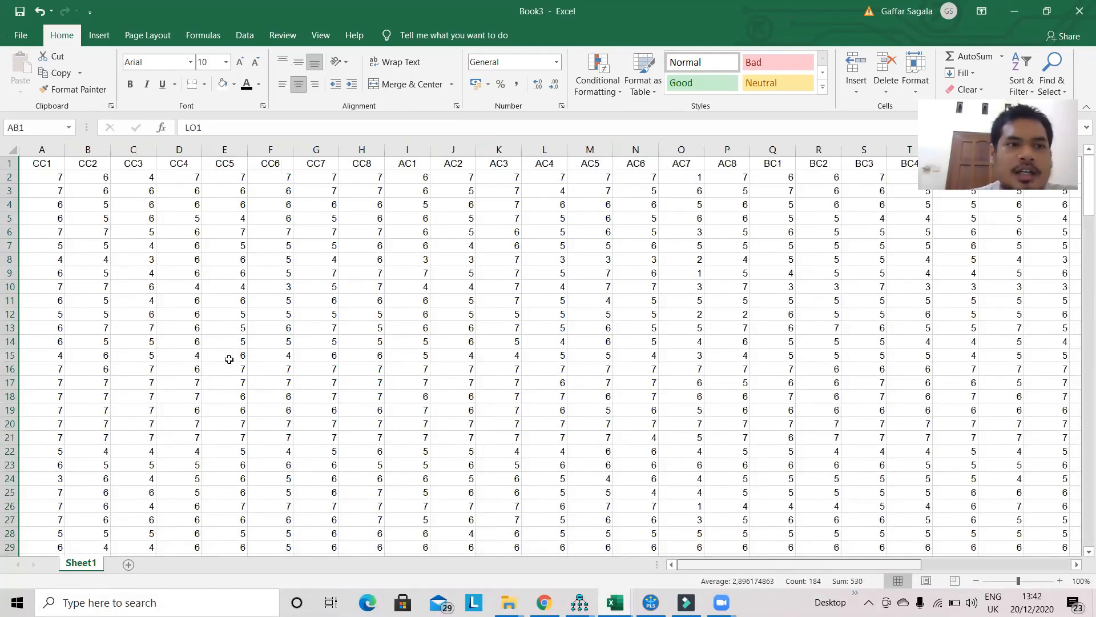
scroll(221, 378, "down", 7)
scroll(222, 382, "down", 10)
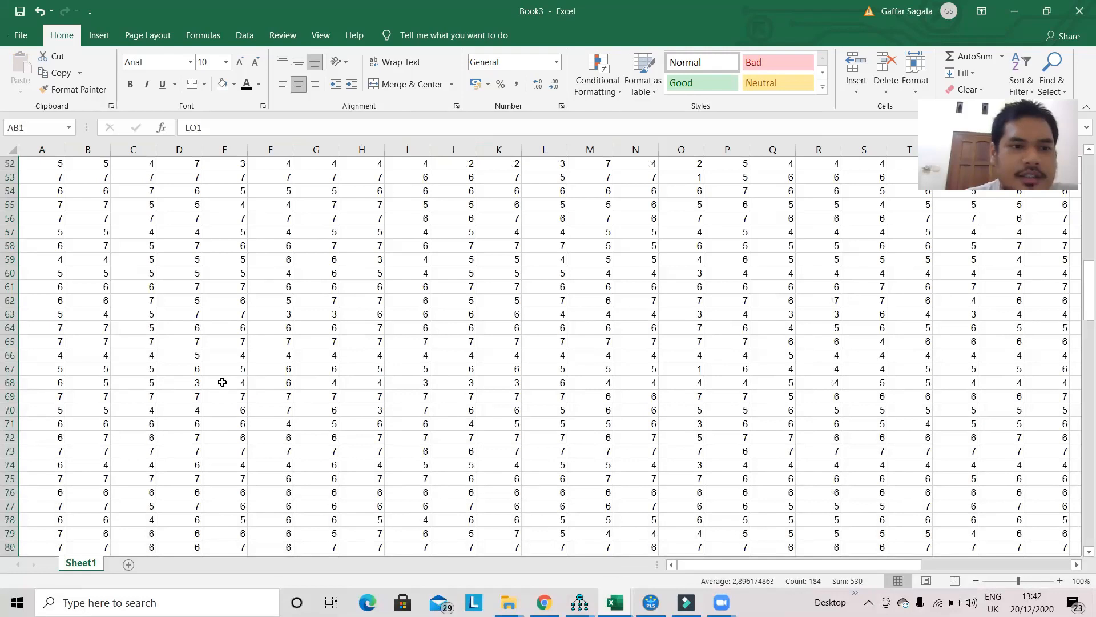
scroll(225, 378, "up", 8)
scroll(56, 155, "up", 9)
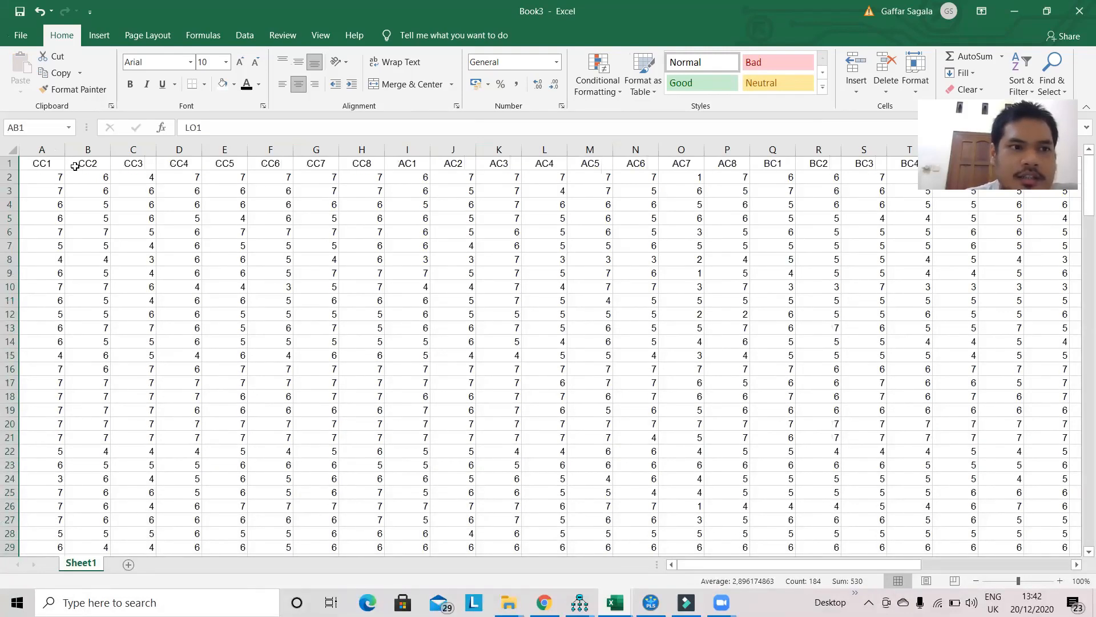
left_click(56, 164)
key("Down")
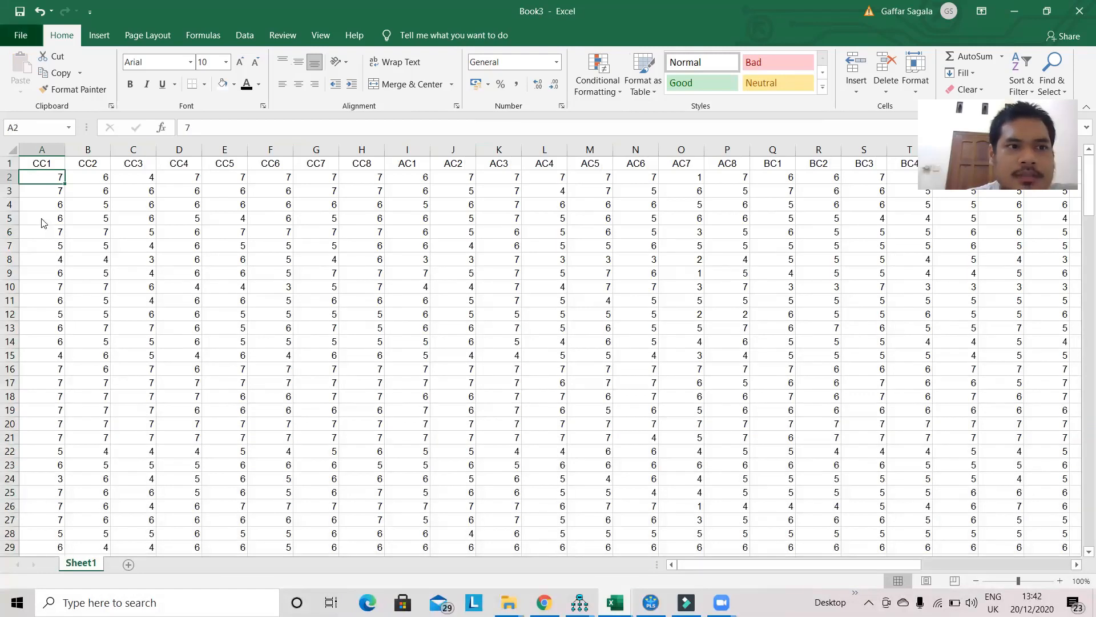
- Save the workbook in the Statistik Inferensial folder as CSV (Comma delimited) under the name Raw Data_PLS, replacing the existing file
key("ctrl+s")
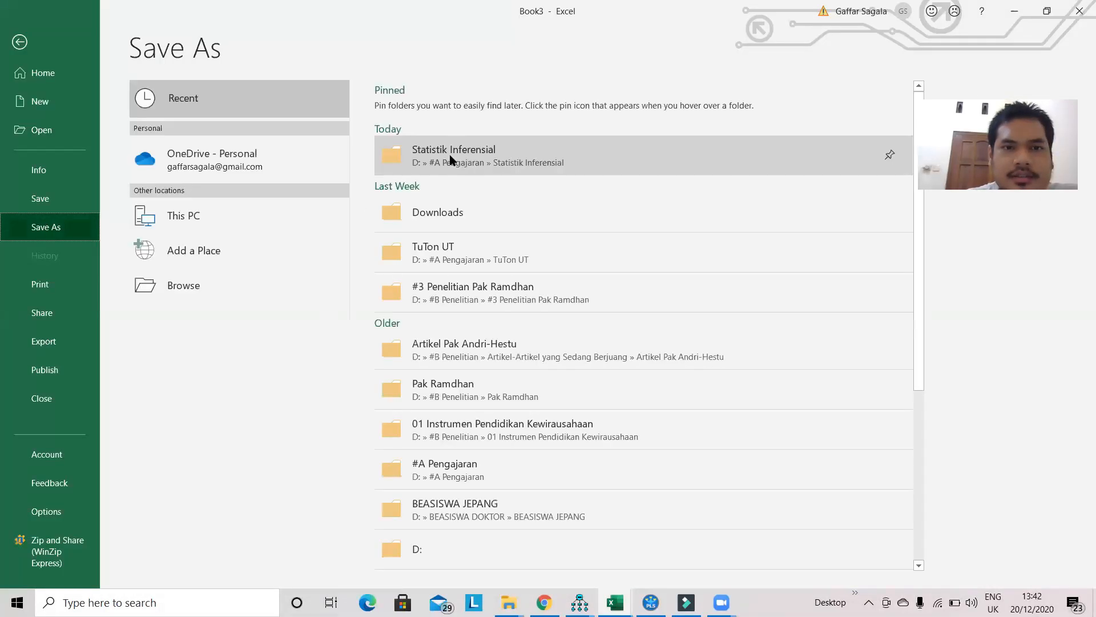
left_click(449, 159)
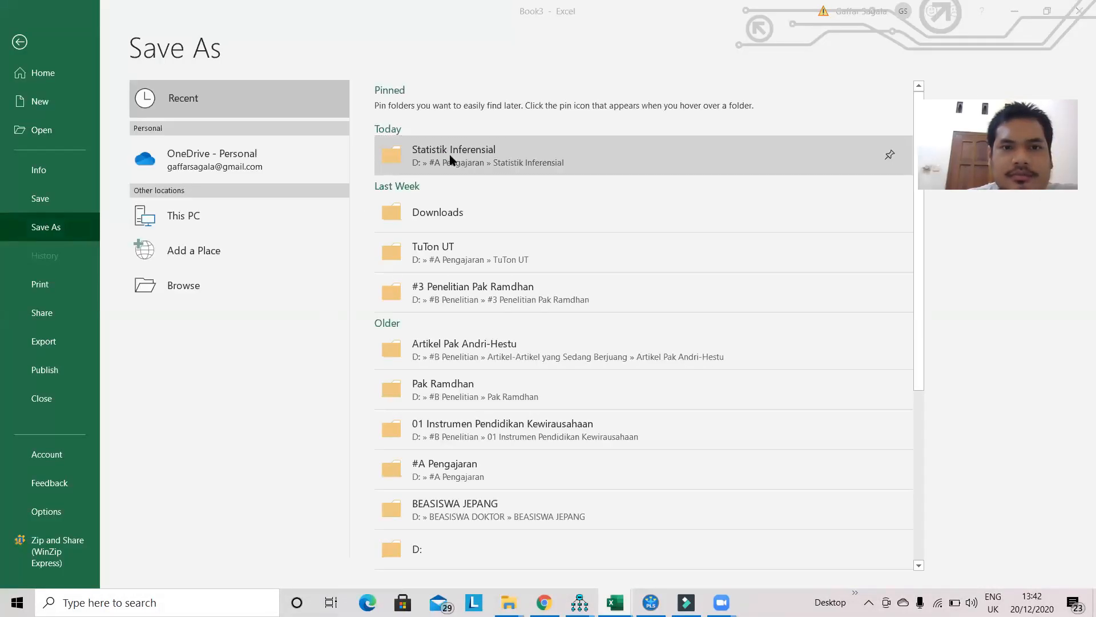
double_click(447, 155)
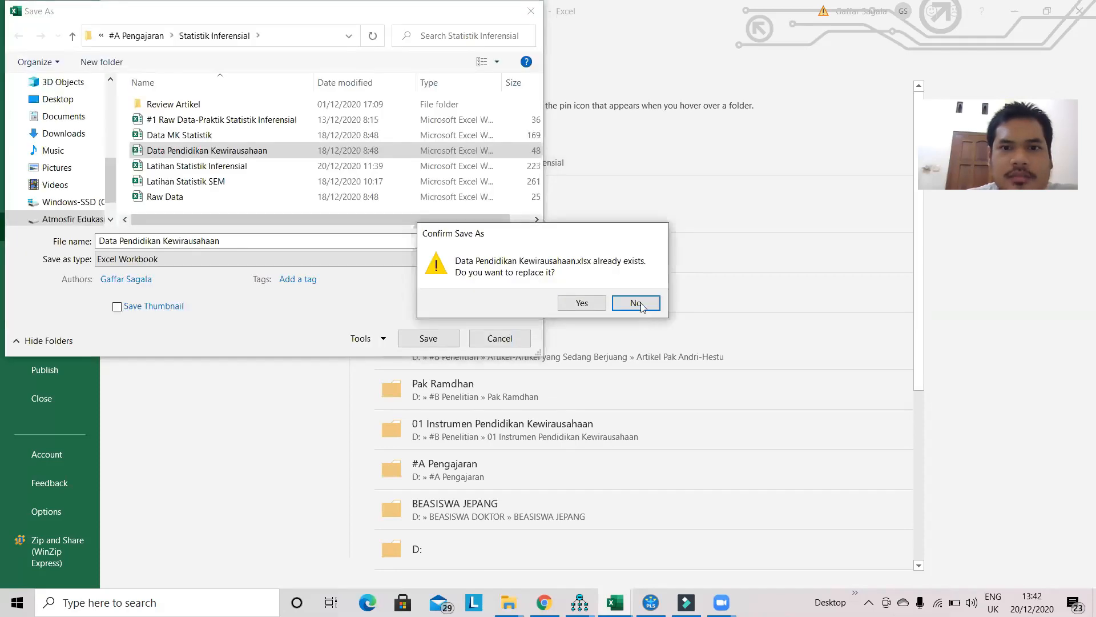
left_click(642, 306)
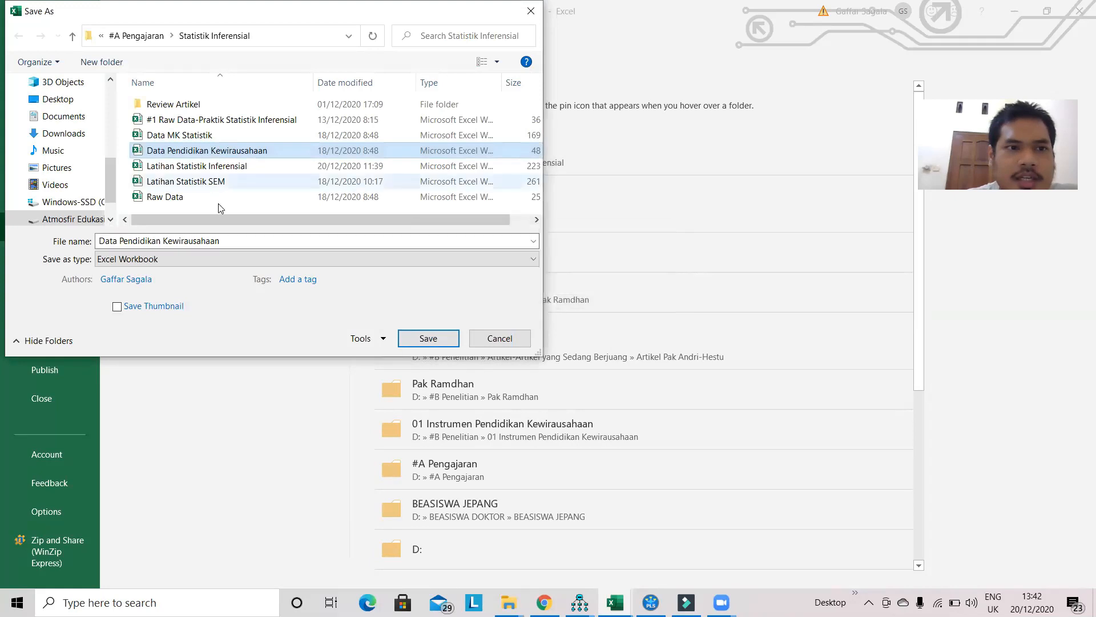
left_click(199, 256)
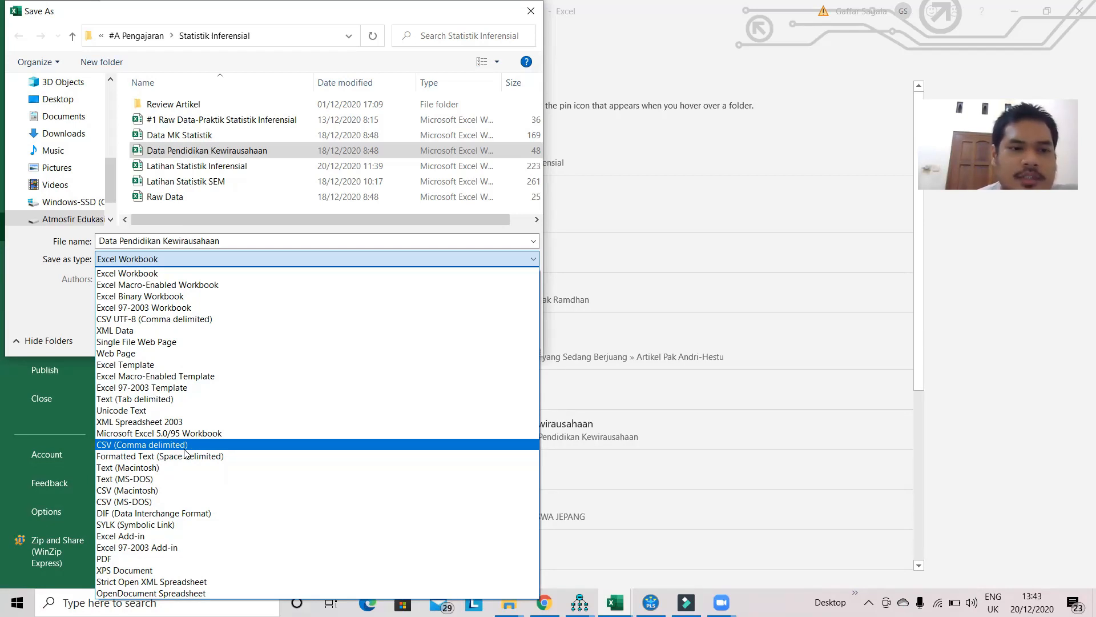
left_click(184, 449)
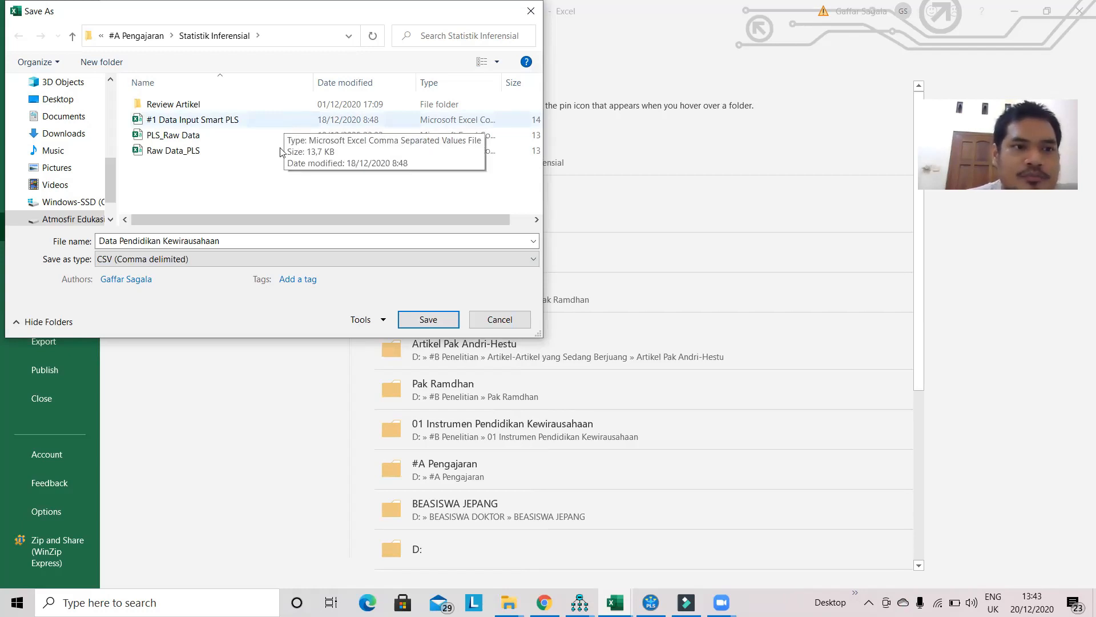
left_click(187, 156)
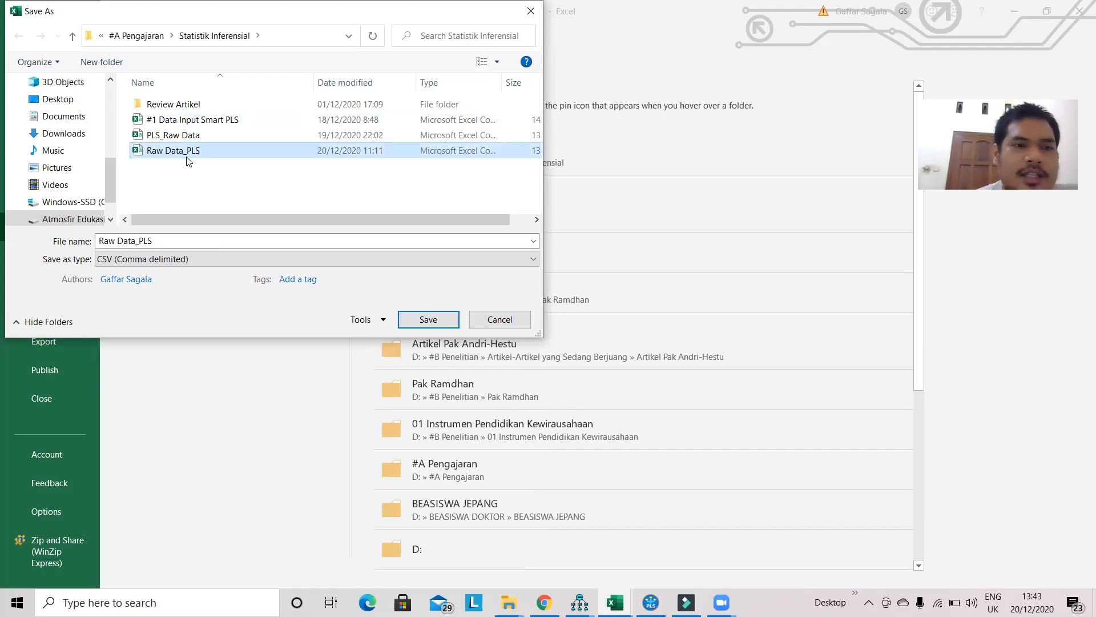
left_click(433, 321)
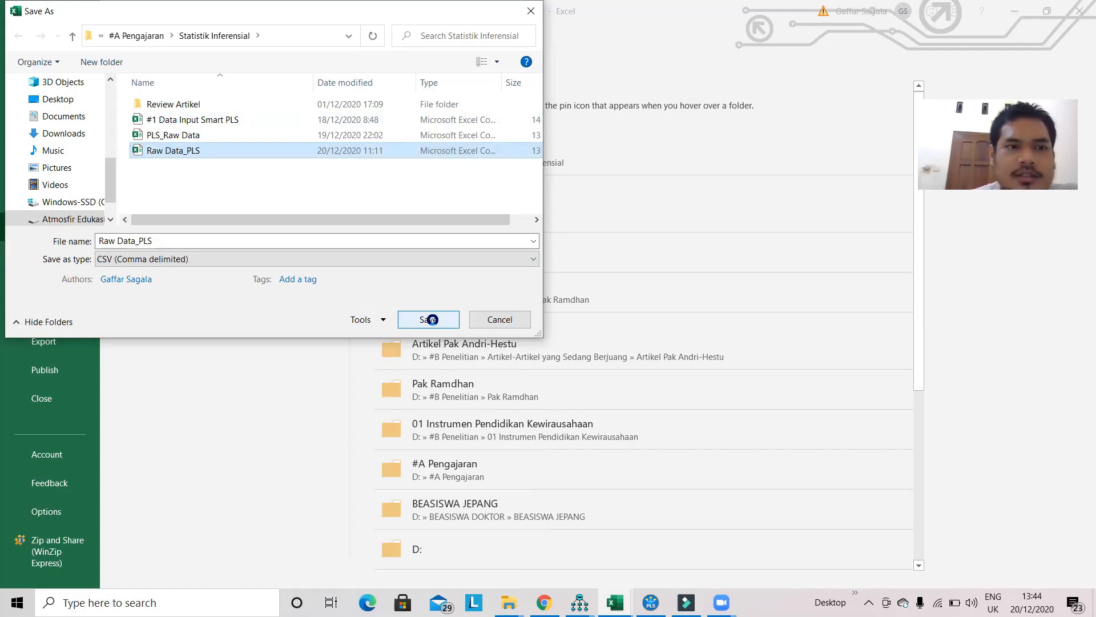
left_click(576, 304)
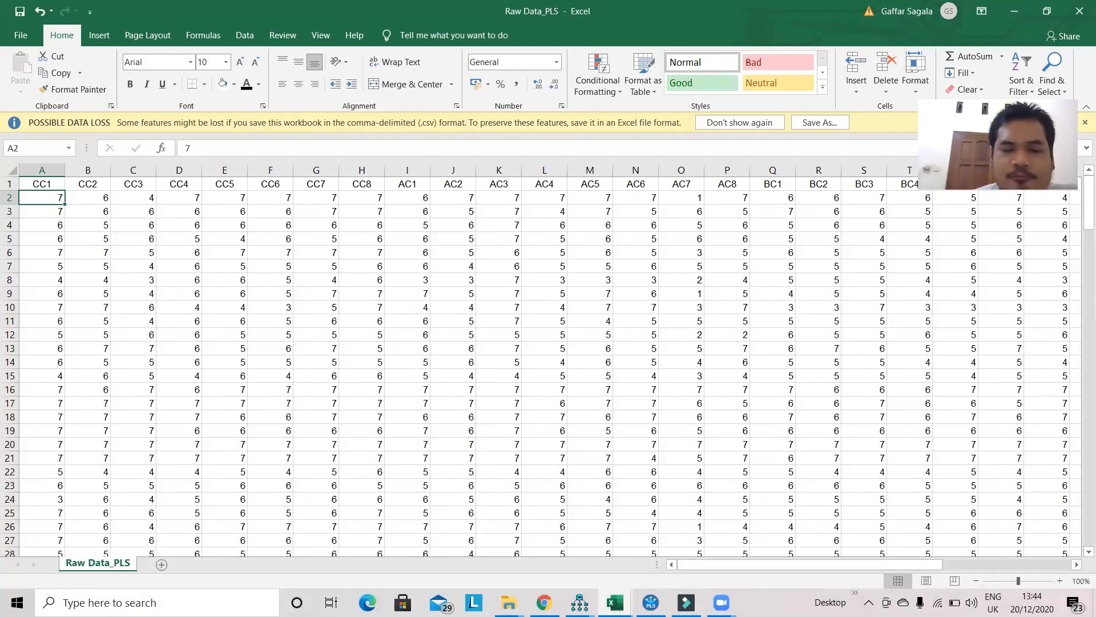
- Switch to SmartPLS and create a new project named Latihan SmartPLS
left_click(651, 602)
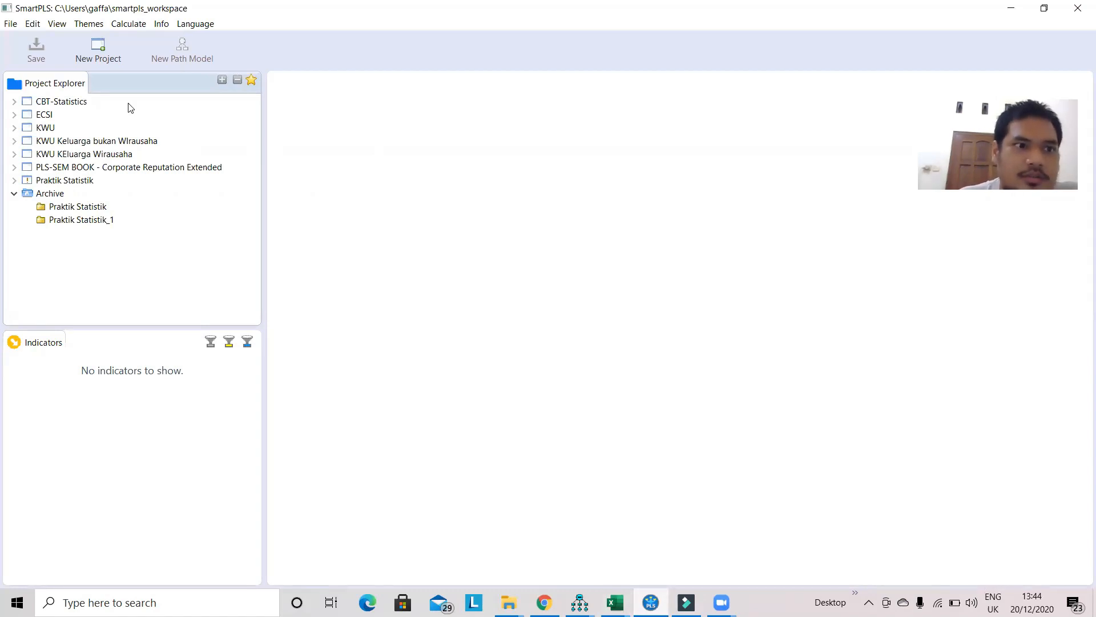
left_click(96, 53)
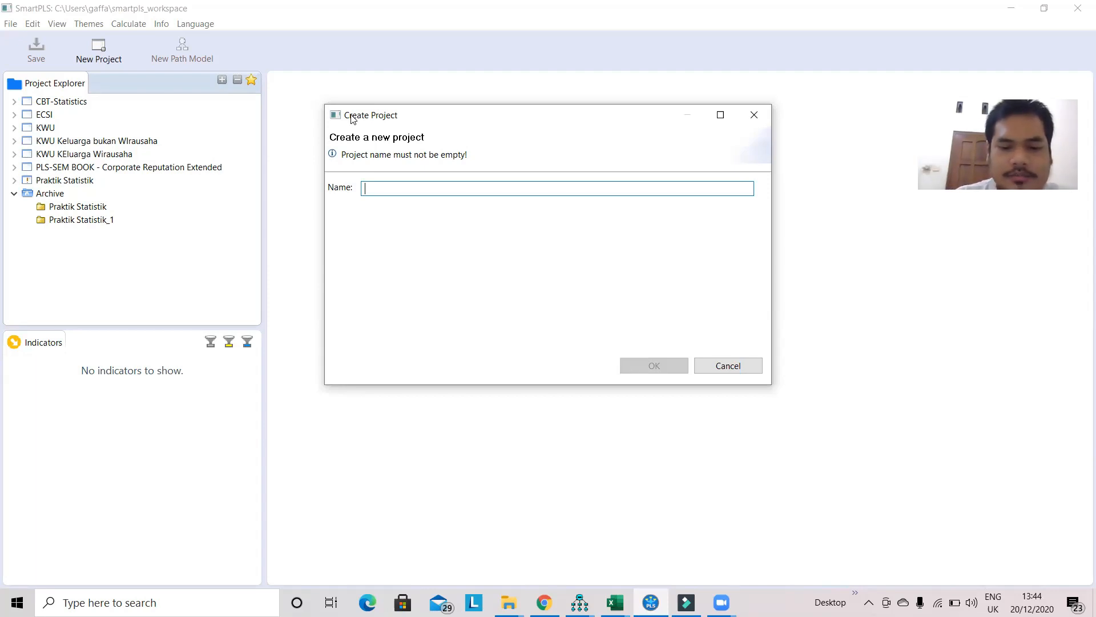
type("Lati")
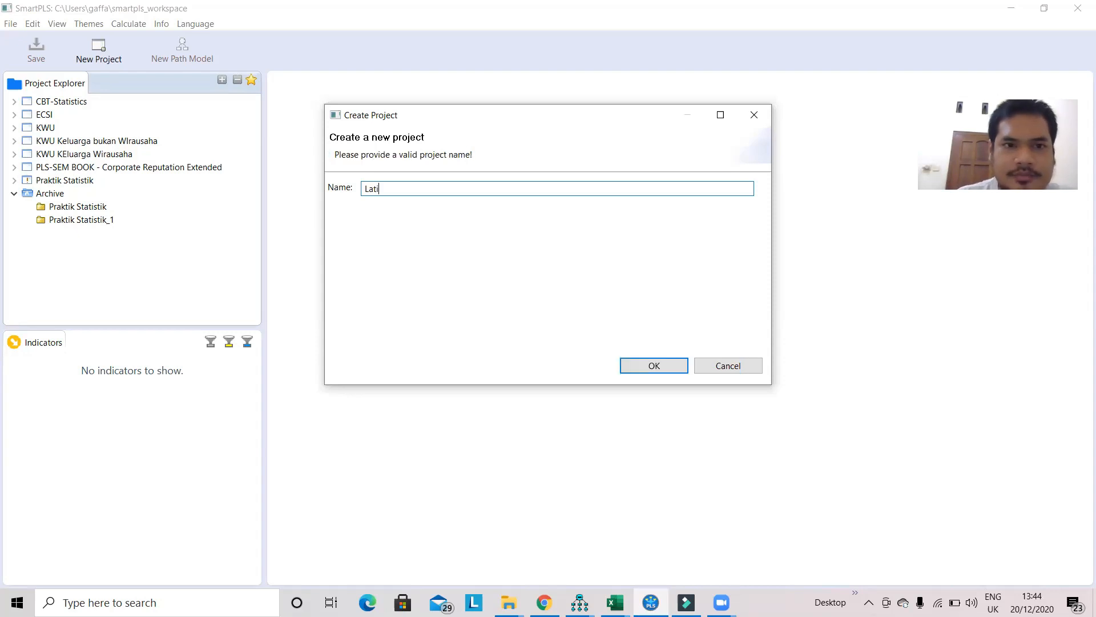
type("han SmartPLS")
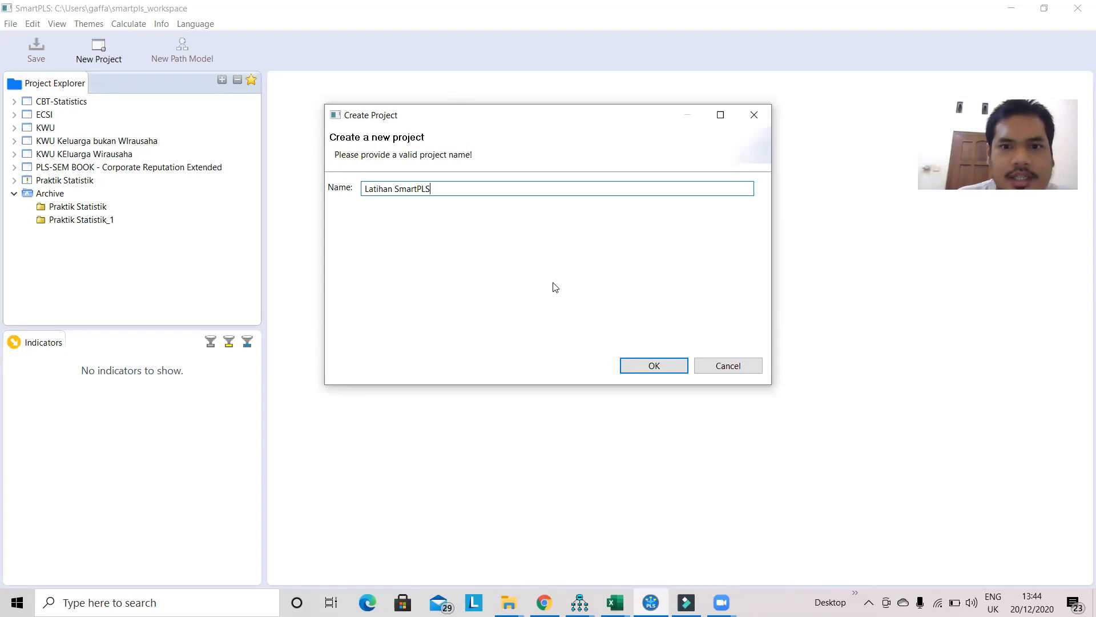
left_click(654, 366)
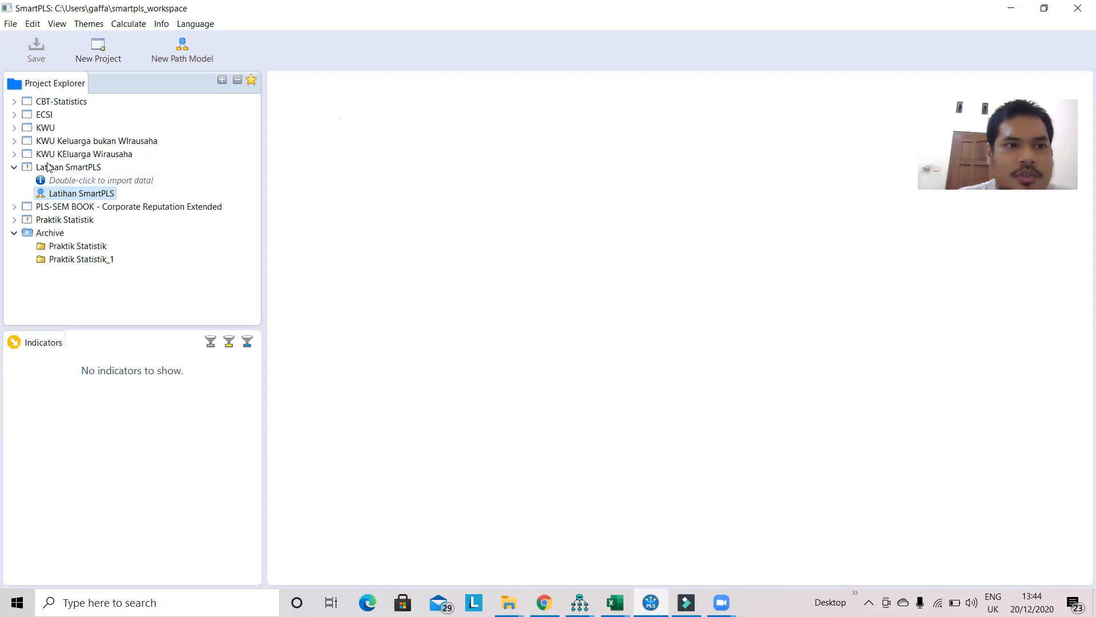
- Open the Raw Data_PLS file for import into the Latihan SmartPLS project
double_click(90, 182)
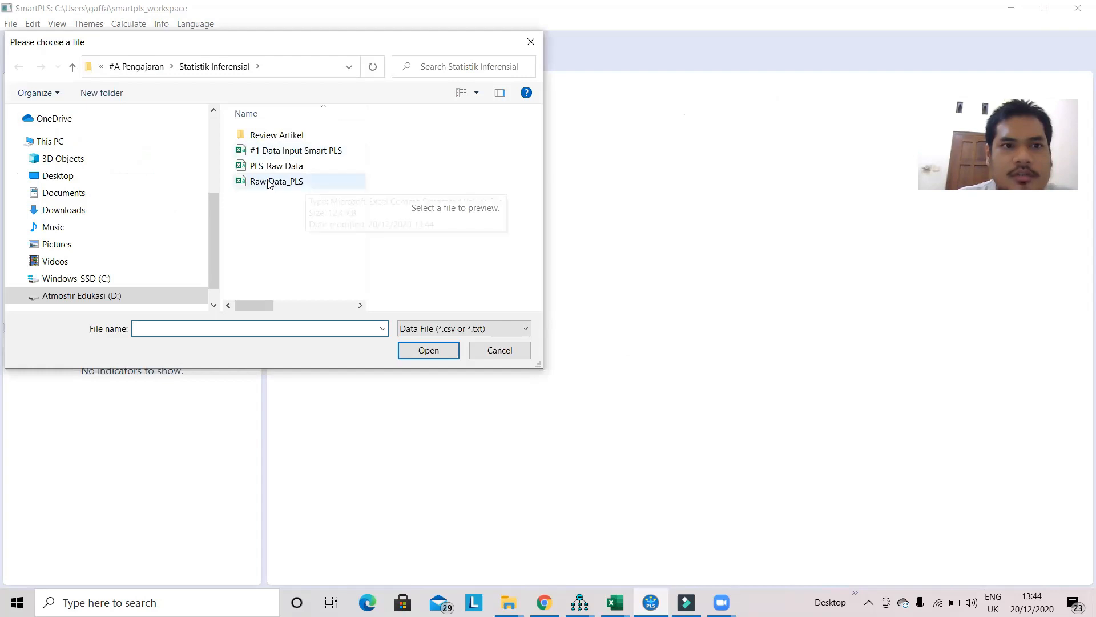
left_click(289, 183)
left_click(428, 351)
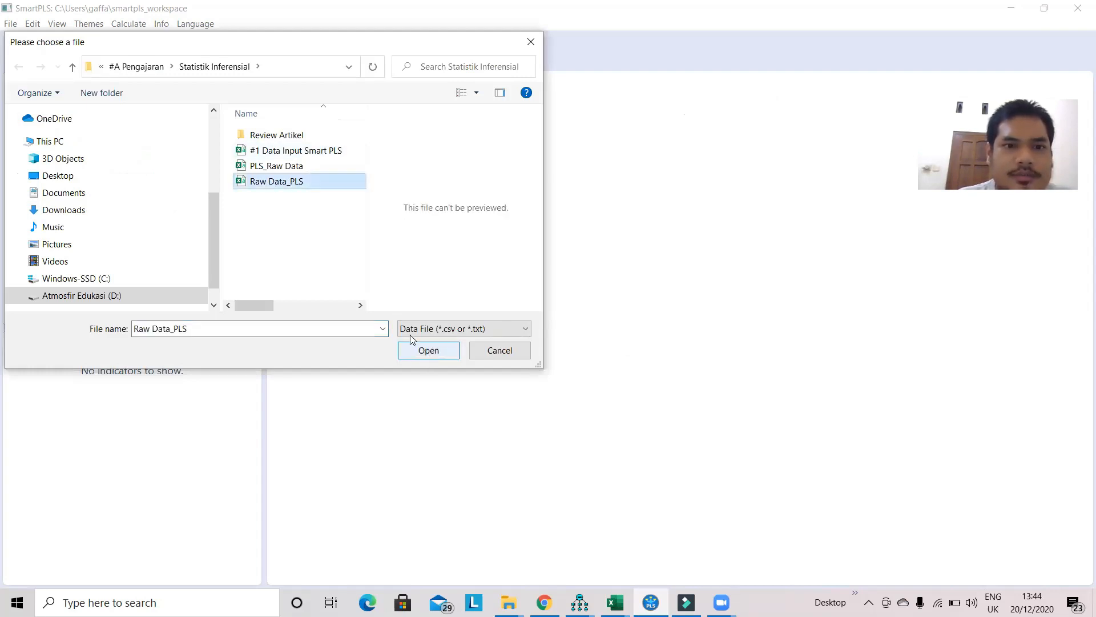
- Finish importing the Raw Data_PLS file into the Latihan SmartPLS project
left_click(641, 371)
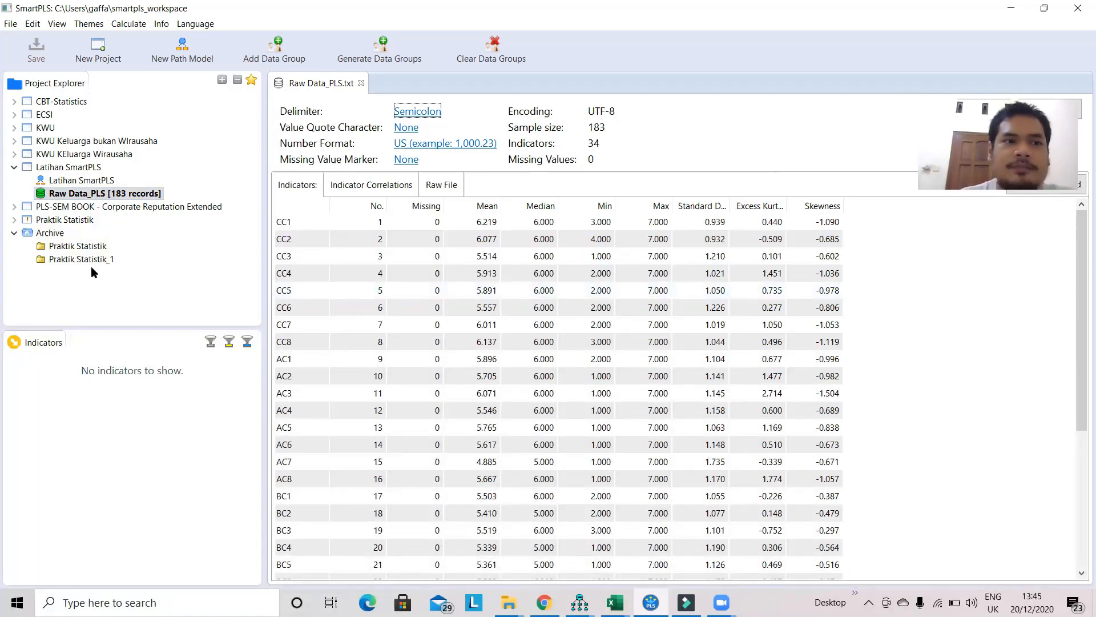
- Expand the Praktik Statistik project to view its contents and collapse it again
left_click(68, 225)
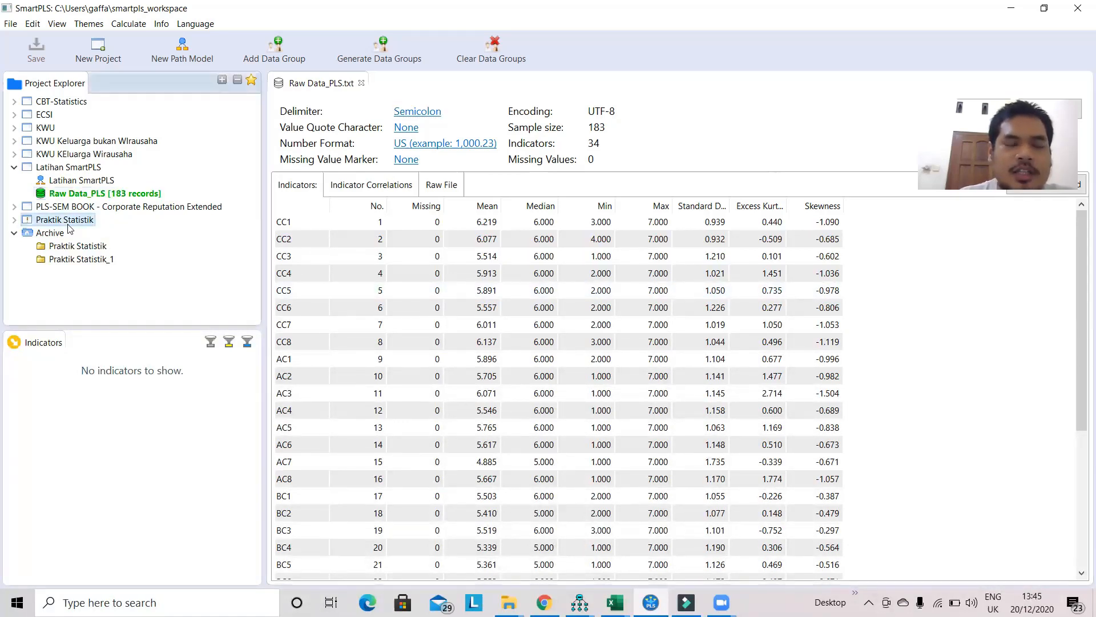
double_click(68, 223)
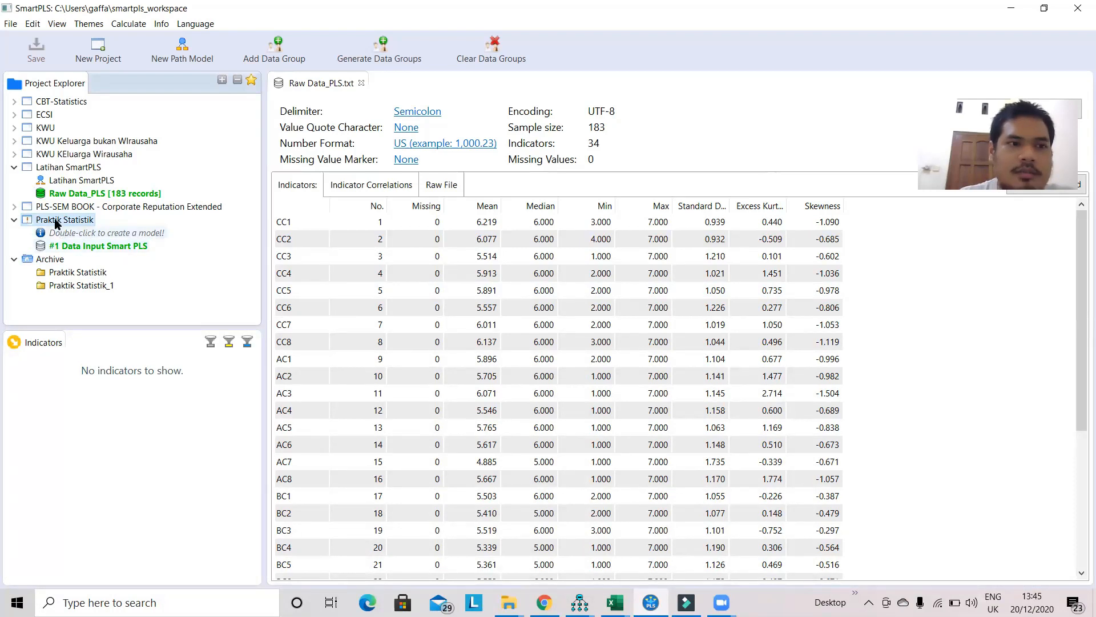
double_click(55, 221)
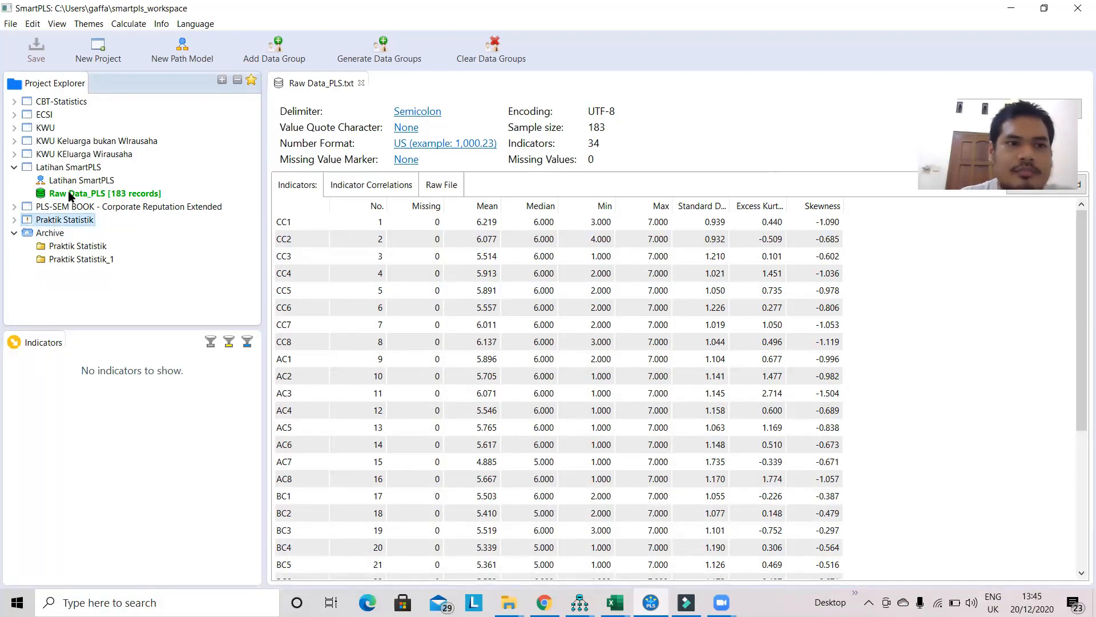
- Open the Latihan SmartPLS path model and place four latent variables: two on the left, one in the middle and one on the right
left_click(70, 194)
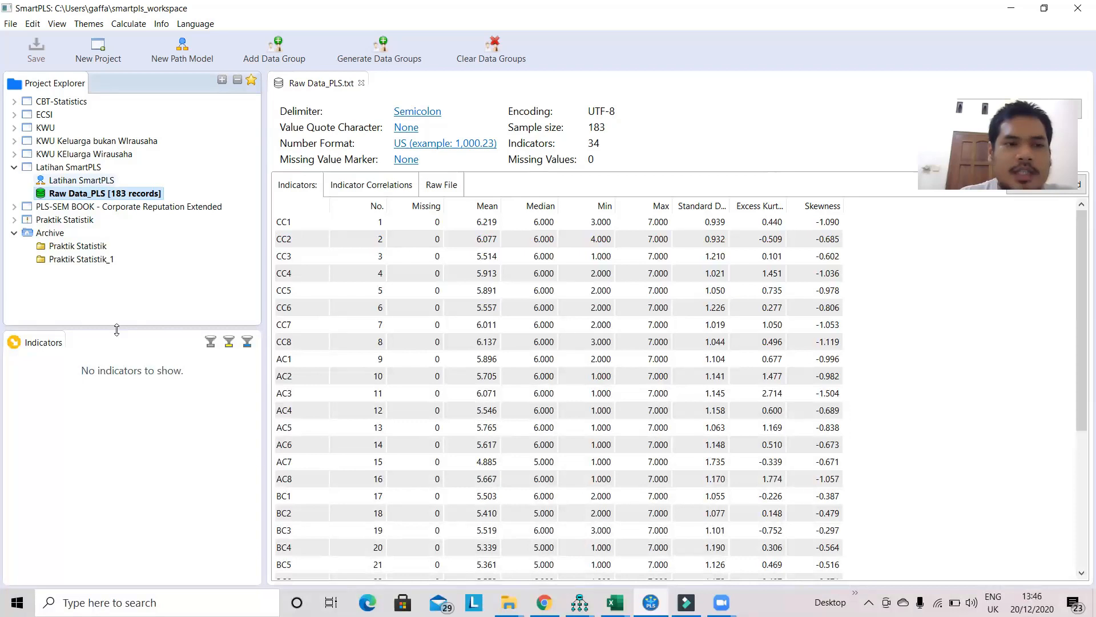
double_click(92, 178)
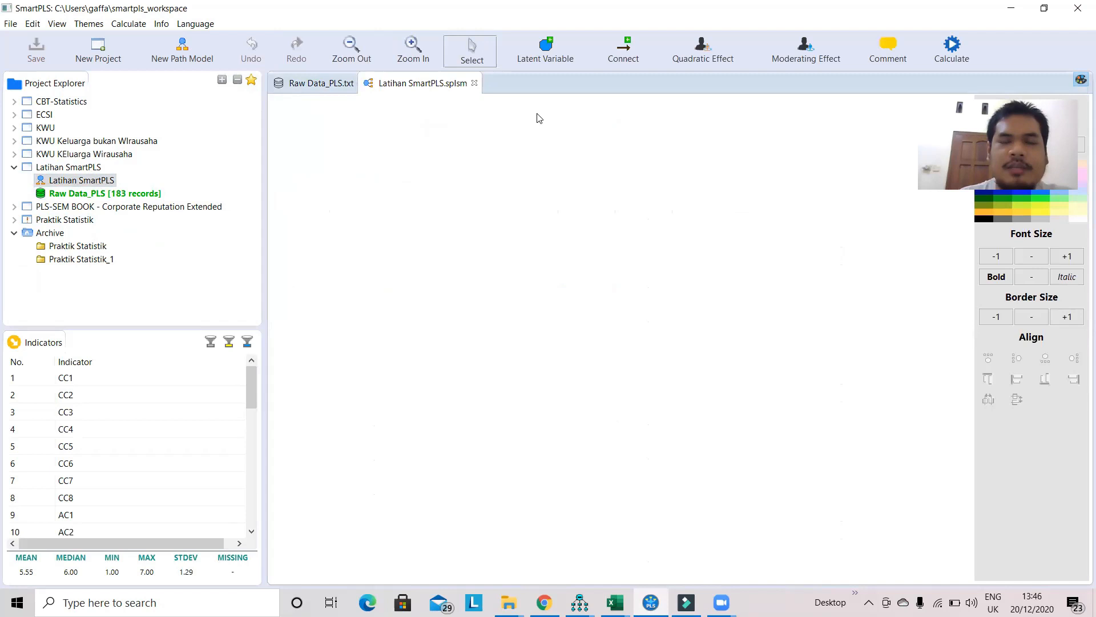
left_click(546, 46)
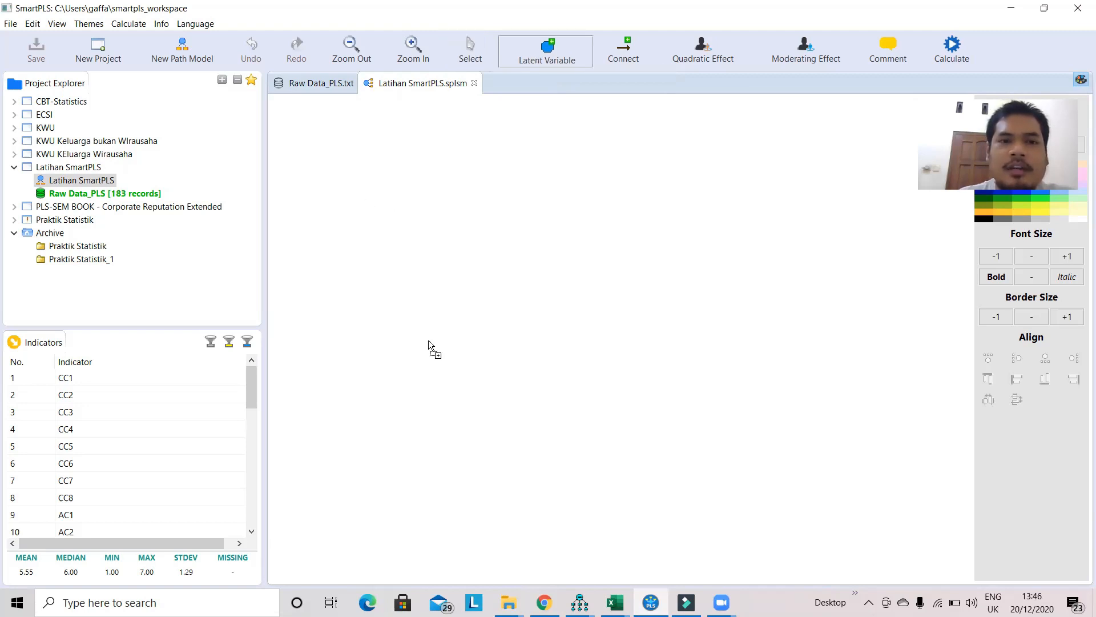
left_click(392, 224)
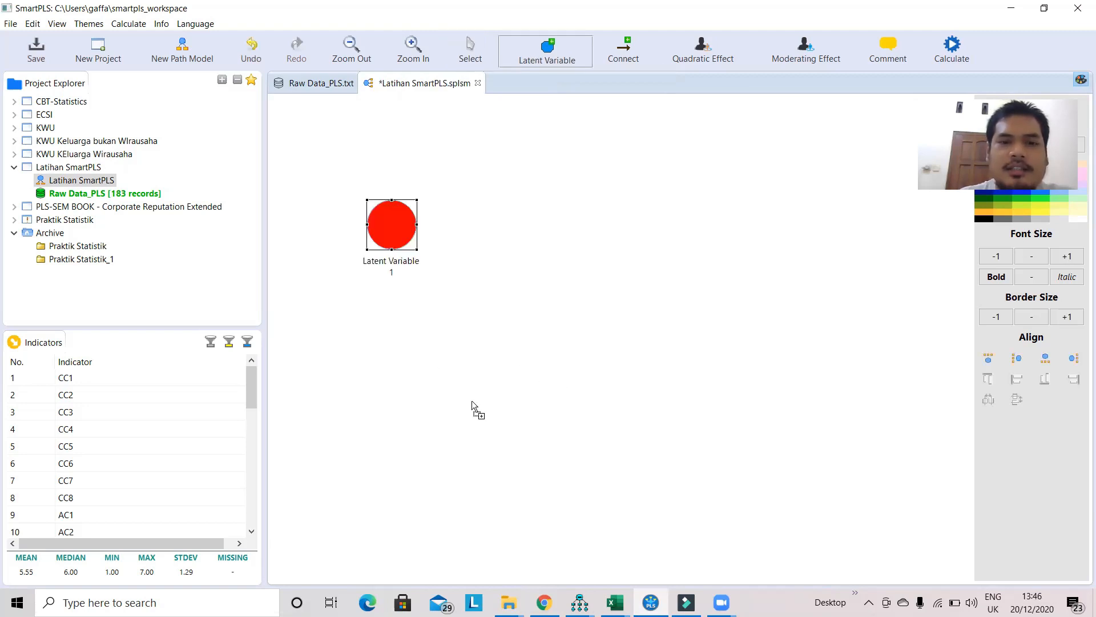
left_click(519, 356)
left_click(386, 491)
left_click(732, 395)
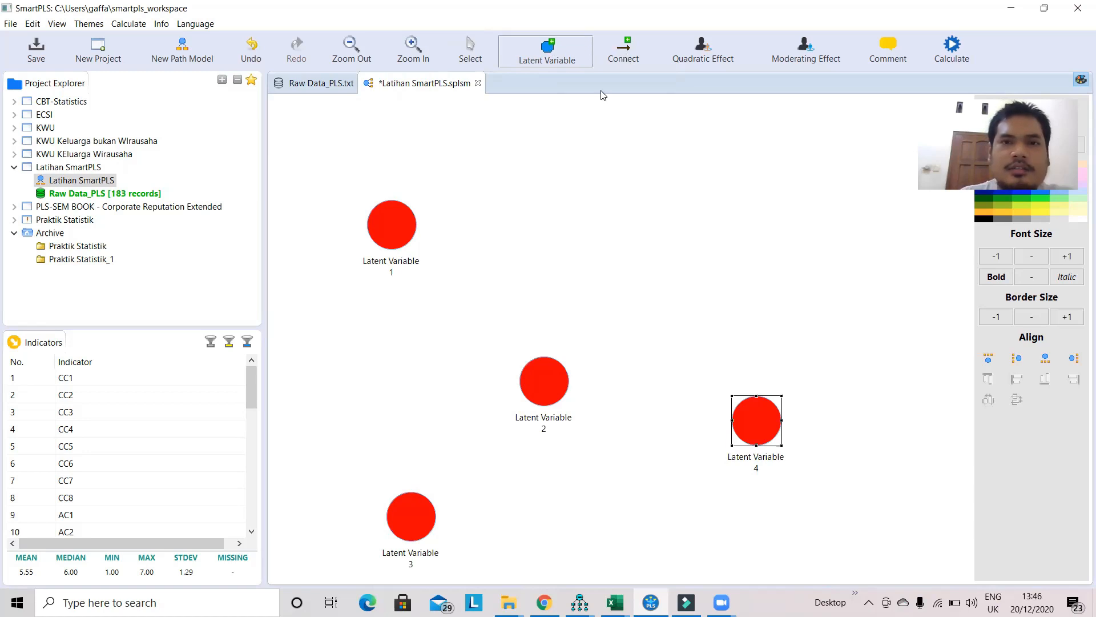
- Connect Latent Variables 1 and 3 to Latent Variable 2, and Latent Variable 2 to Latent Variable 4
left_click(397, 230)
left_click(532, 385)
left_click(532, 384)
left_click(570, 398)
left_click(763, 422)
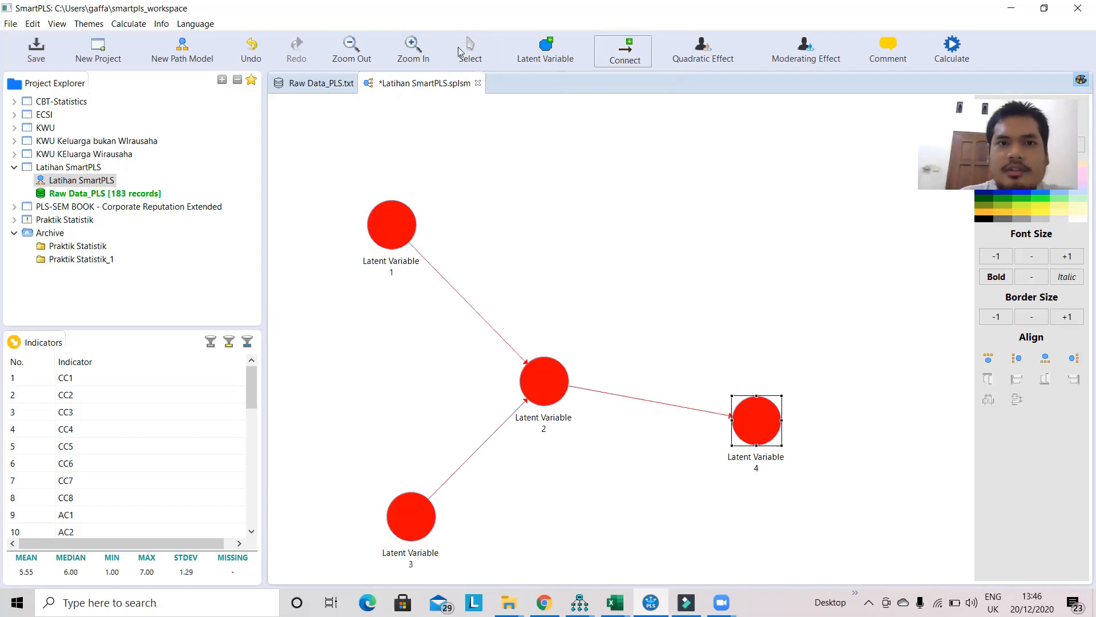
- Move Latent Variables 4 and 2 up to level with each other, and shift Latent Variable 3 slightly upward
left_click(463, 52)
left_click_drag(782, 368, 788, 350)
left_click_drag(553, 374, 565, 354)
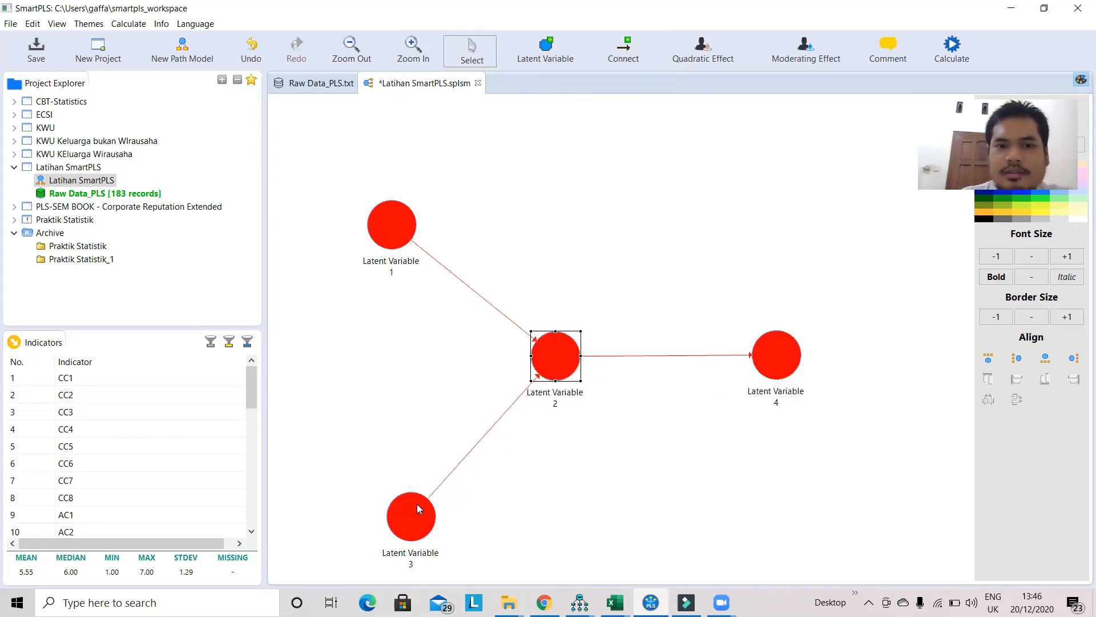
left_click_drag(410, 515, 405, 486)
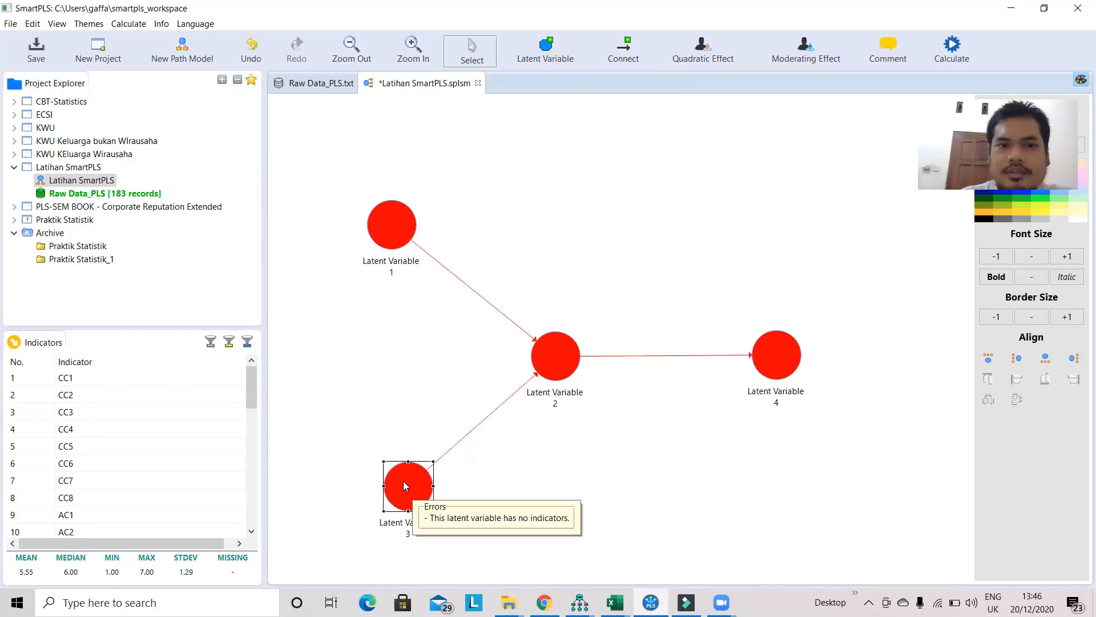
- Rename Latent Variable 1 as CC and Latent Variable 3 as AC
double_click(400, 229)
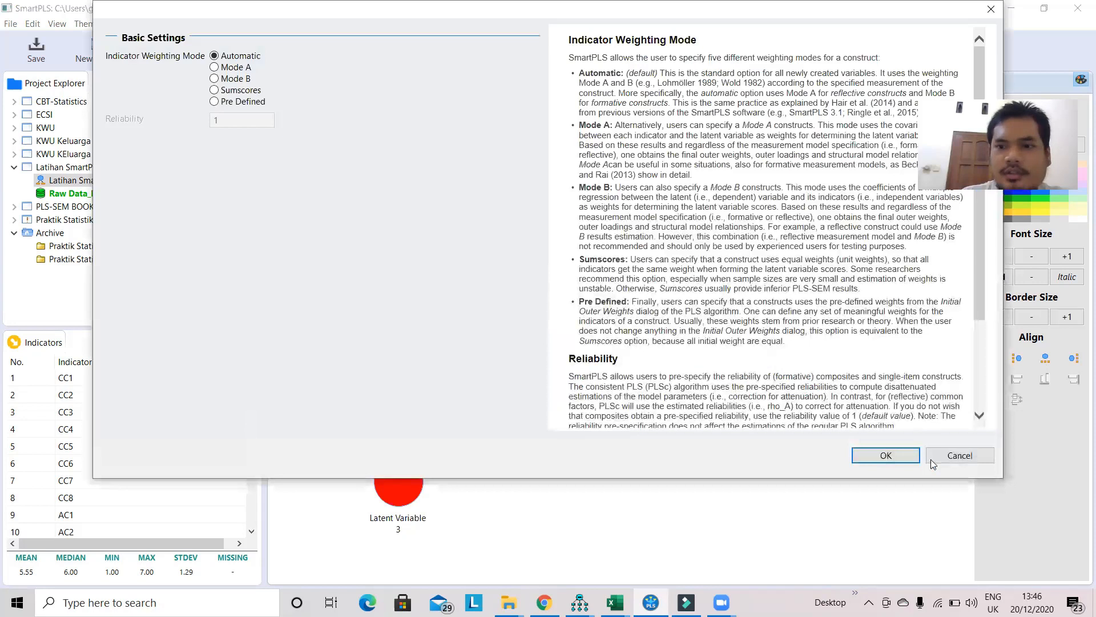
left_click(950, 455)
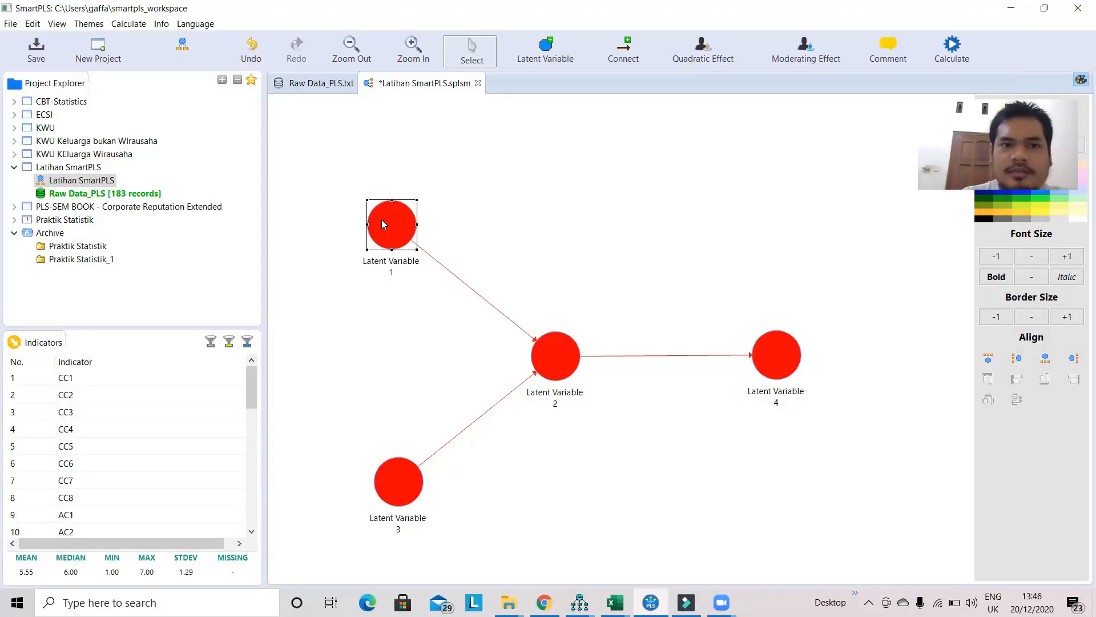
right_click(422, 230)
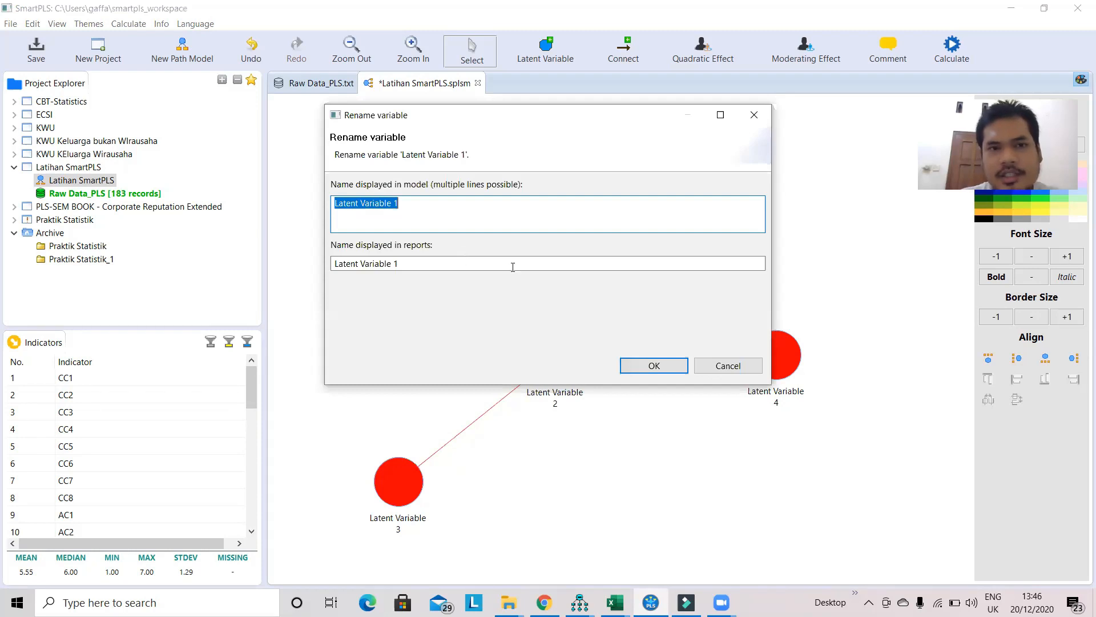
type("CC")
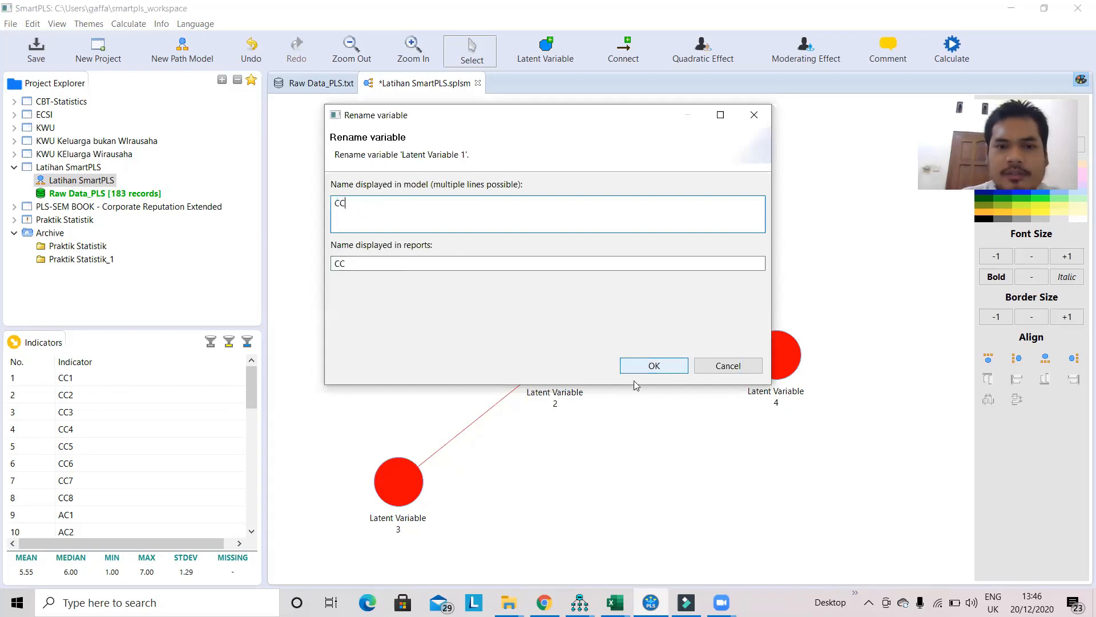
key("Return")
right_click(395, 481)
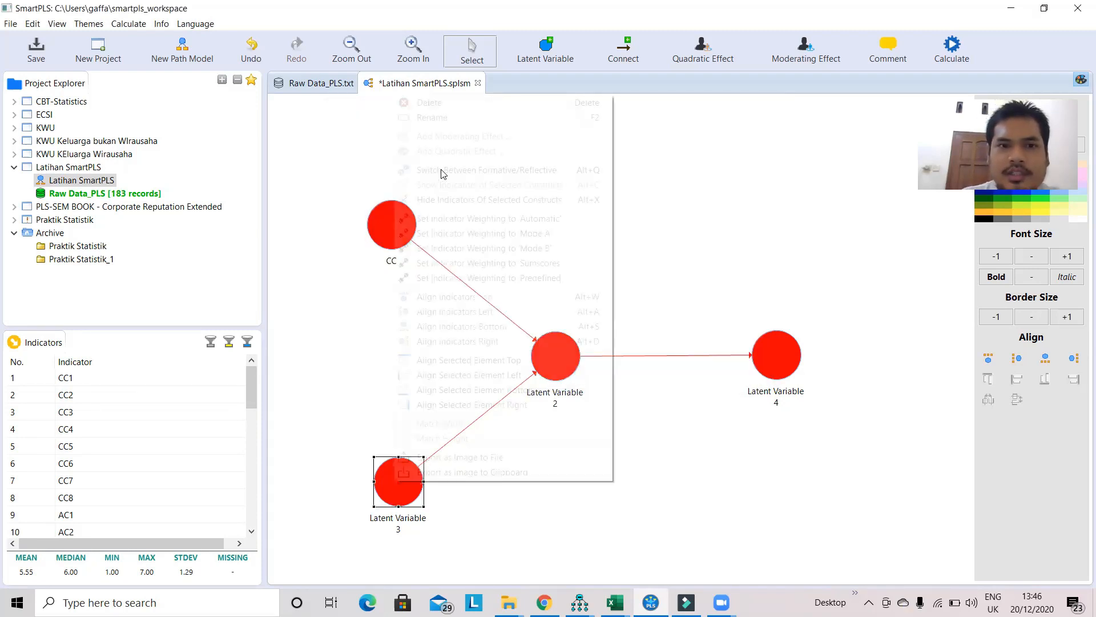
left_click(443, 118)
type("AC")
key("Return")
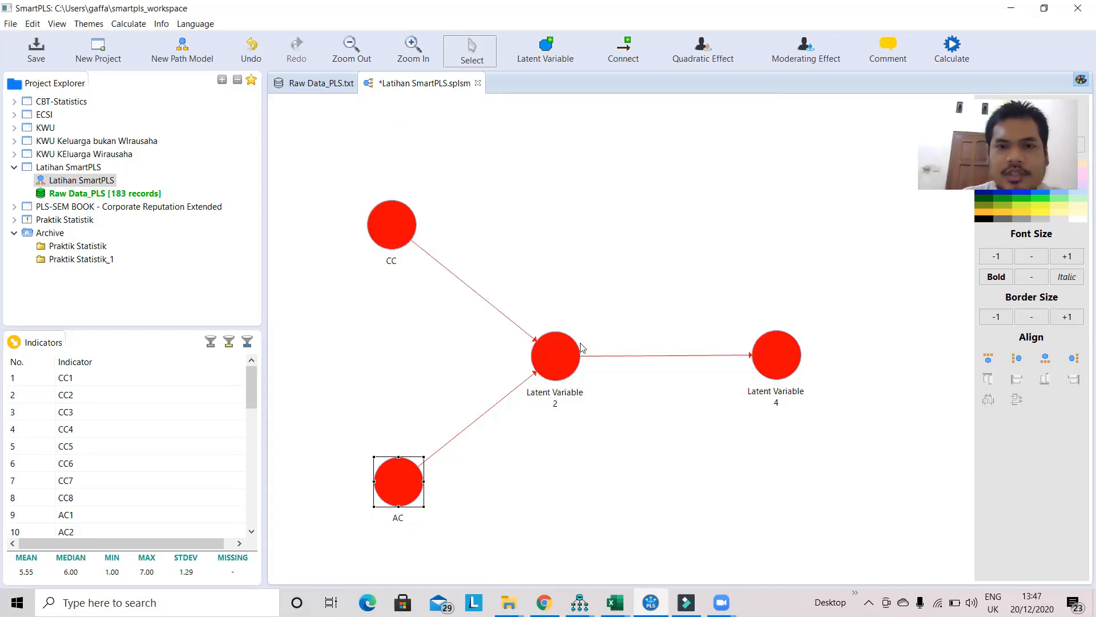
- Rename Latent Variable 2 as BC and Latent Variable 4 as LO
right_click(559, 354)
left_click(582, 223)
type("BC")
key("Return")
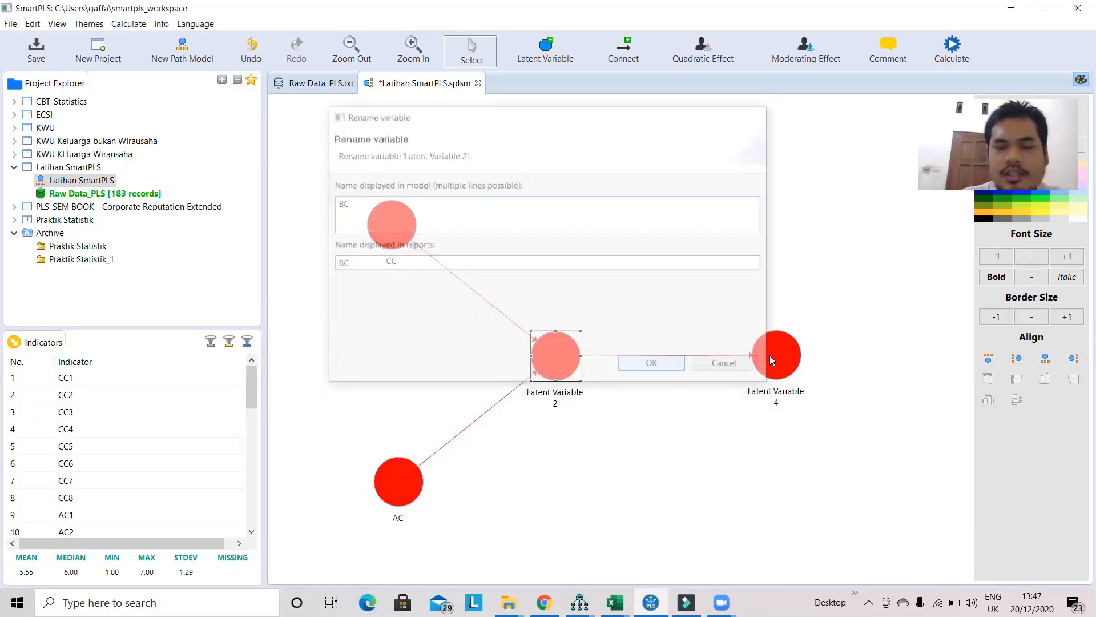
right_click(772, 356)
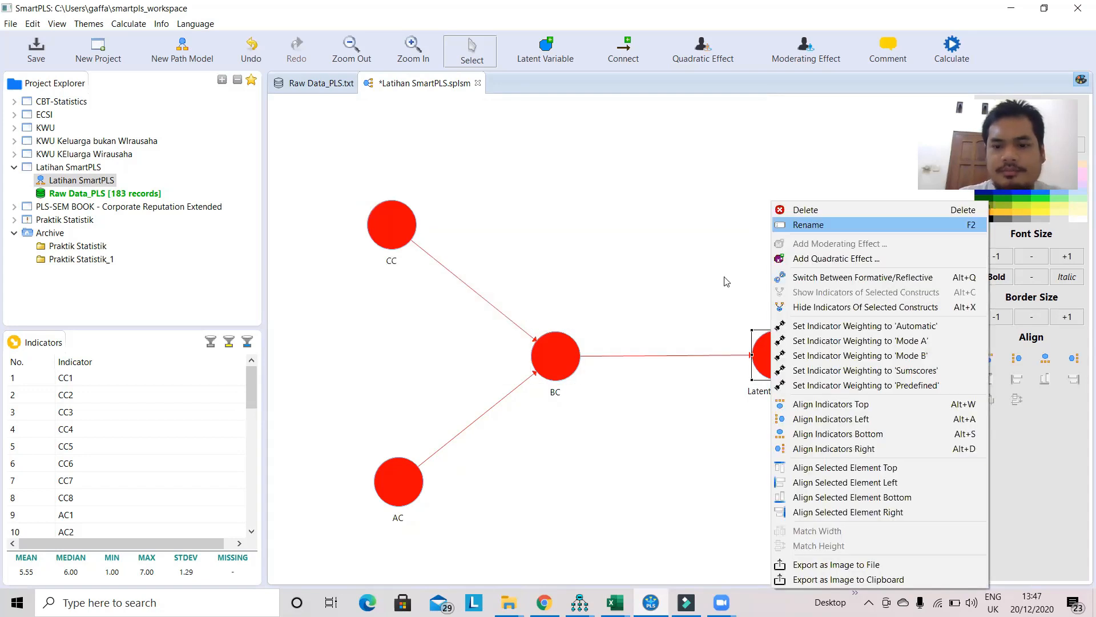
left_click(808, 224)
type("LO")
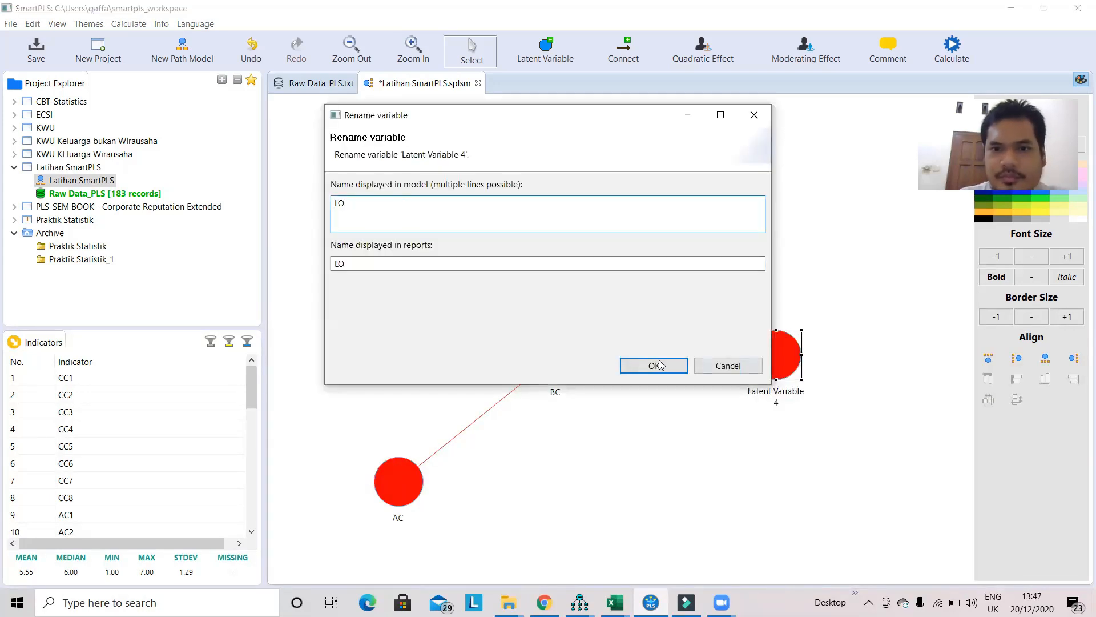
left_click(654, 365)
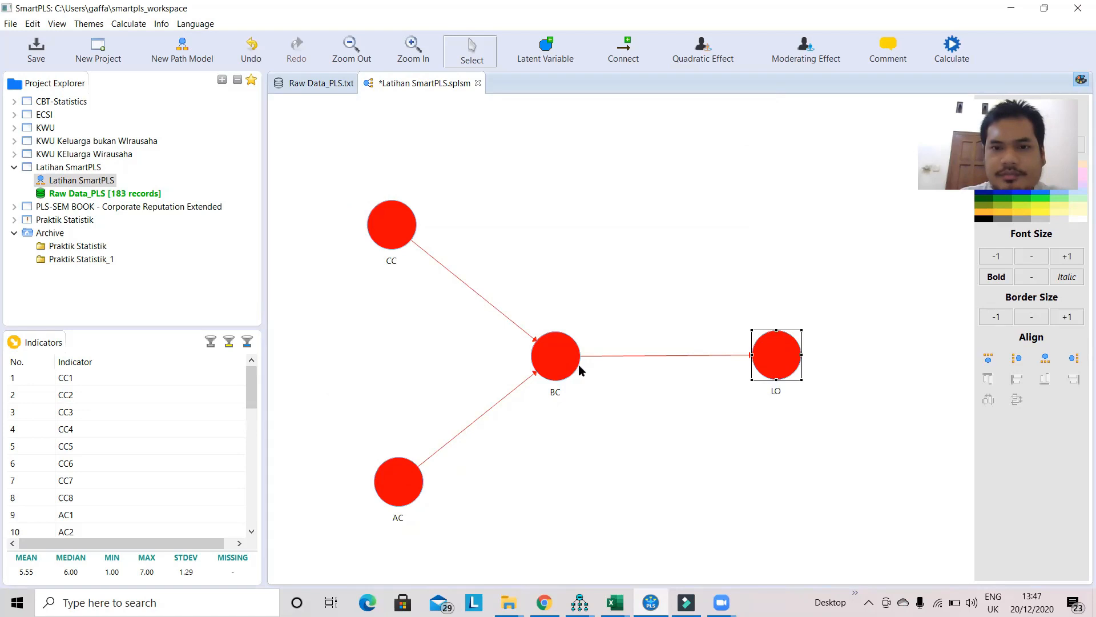
- Shift BC slightly toward LO so the two are level, and nudge AC closer beneath CC
left_click_drag(560, 363, 573, 364)
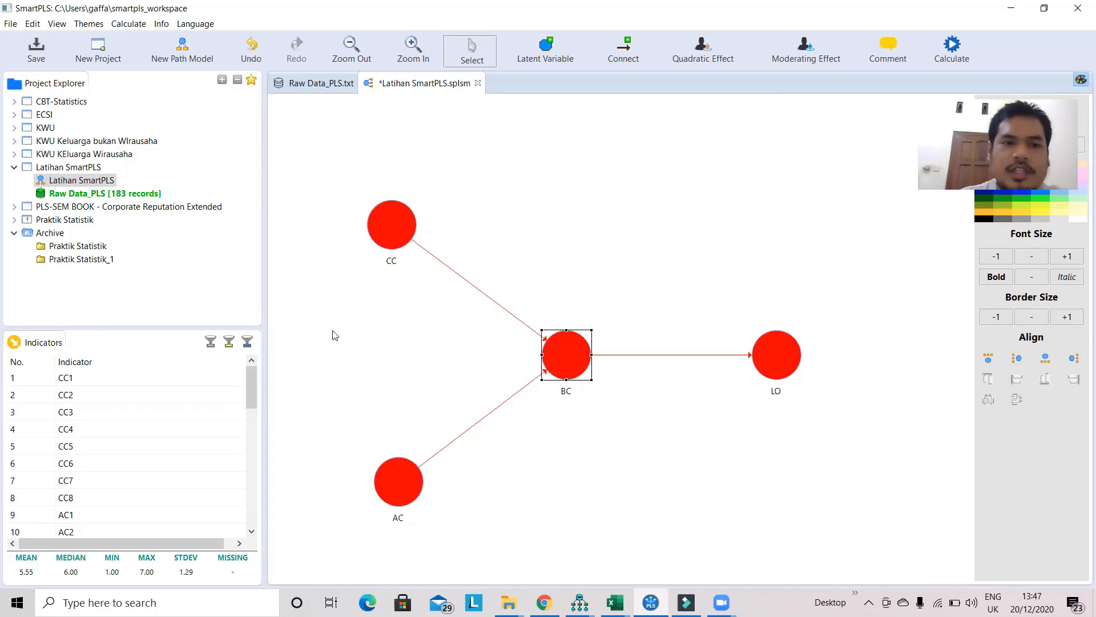
left_click_drag(384, 471, 382, 467)
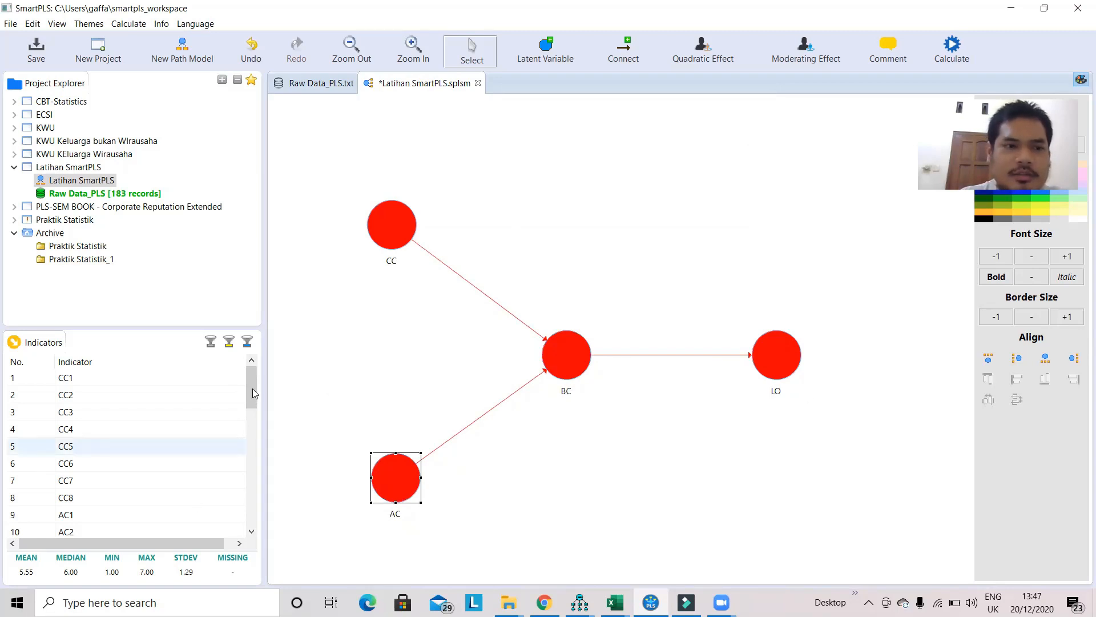
- Assign indicators CC1 to CC8 to the CC latent variable
left_click(95, 381)
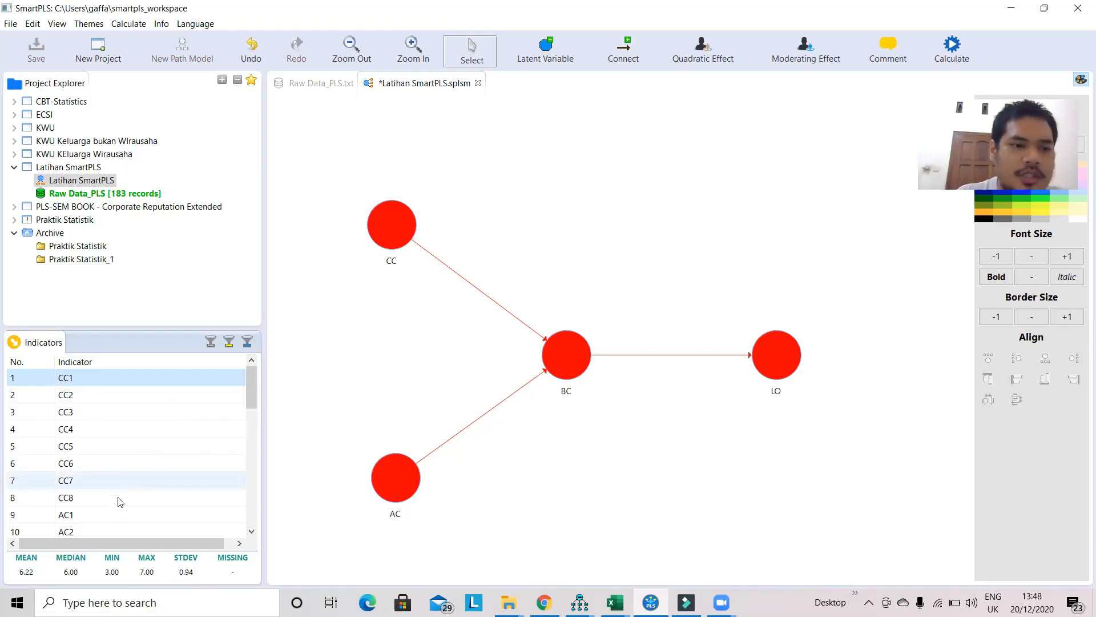
left_click_drag(117, 497, 82, 385)
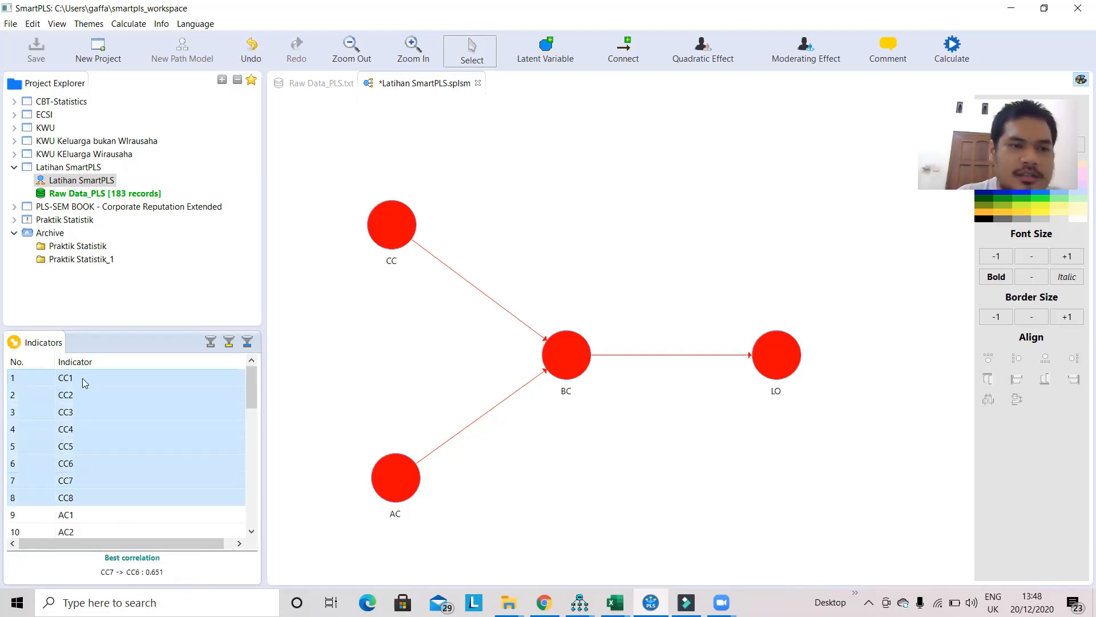
left_click(83, 375)
left_click(90, 504, "shift")
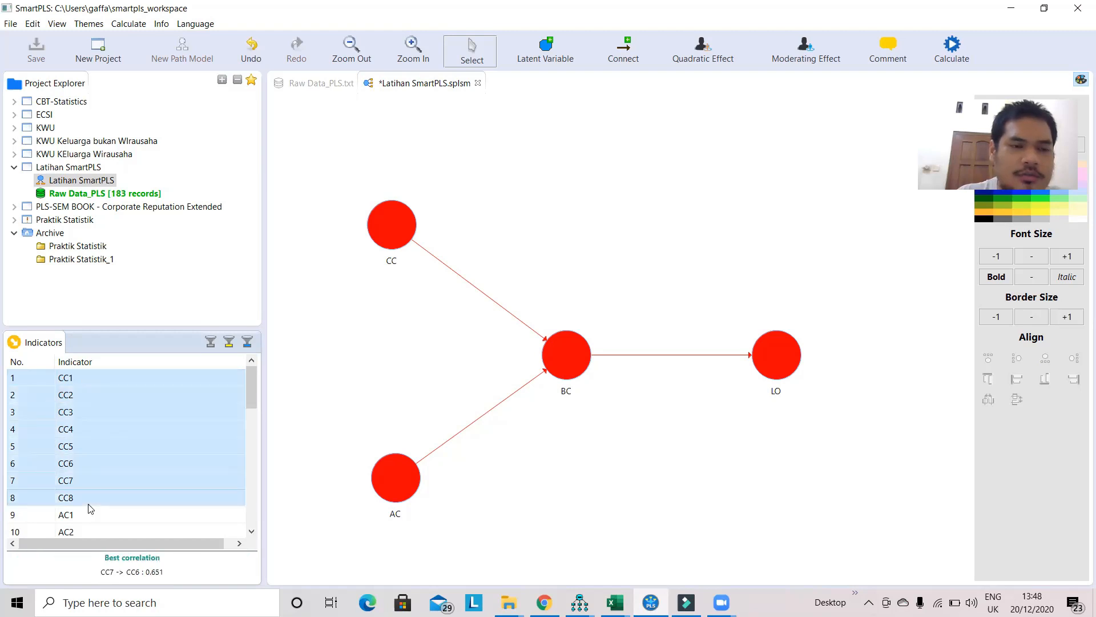
left_click_drag(86, 503, 387, 228)
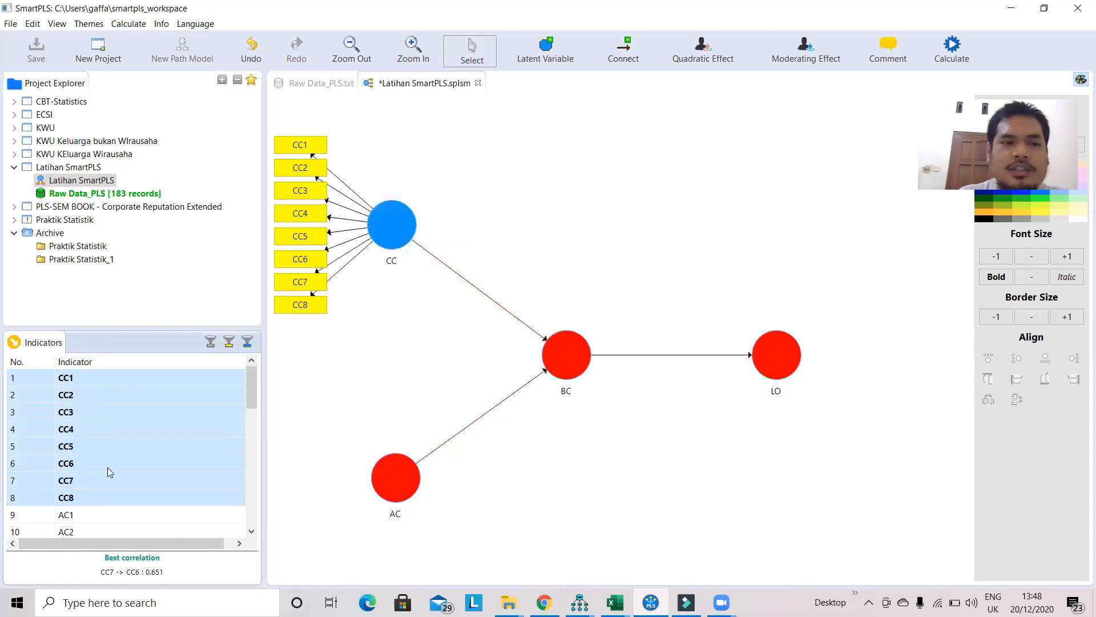
- Assign indicators AC1 to AC8 to the AC latent variable
left_click_drag(250, 406, 247, 422)
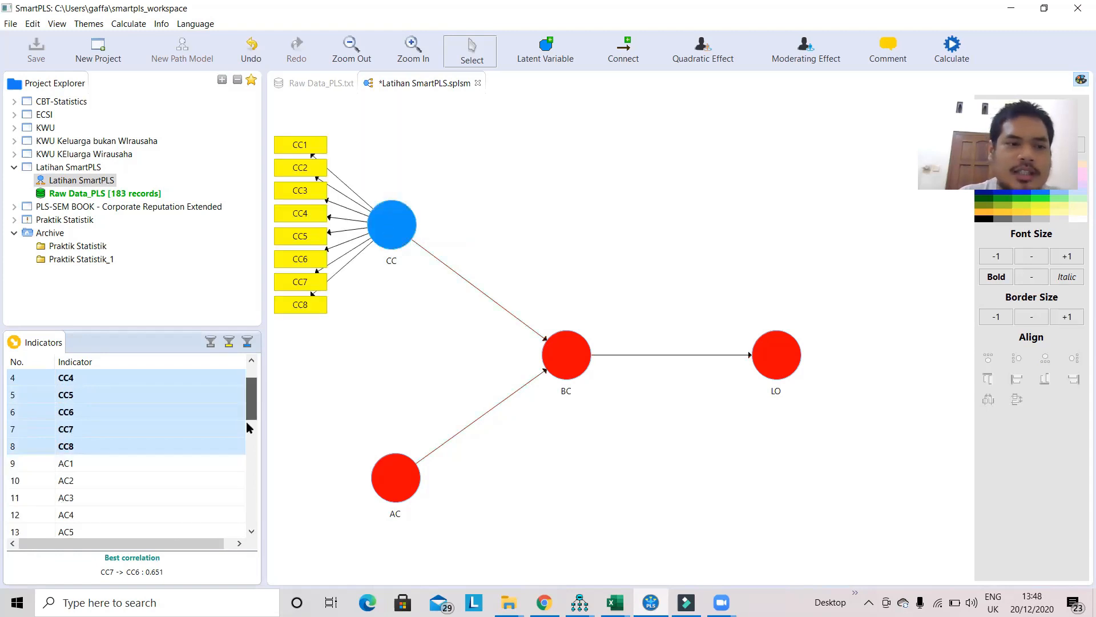
scroll(123, 378, "down", 2)
left_click(114, 378)
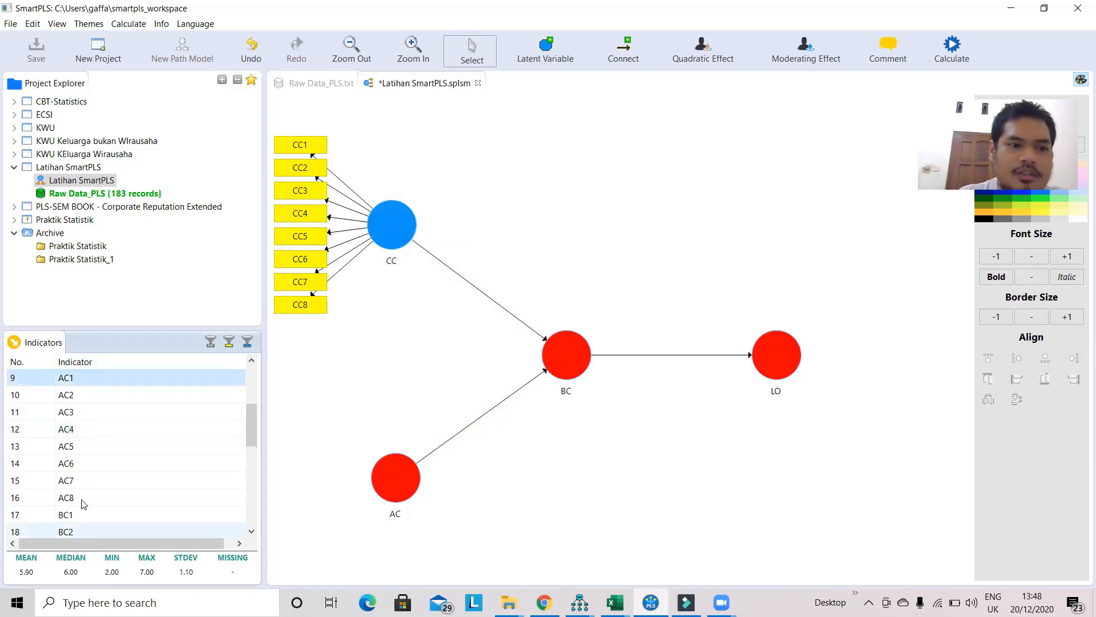
left_click(164, 502, "shift")
left_click_drag(129, 494, 382, 483)
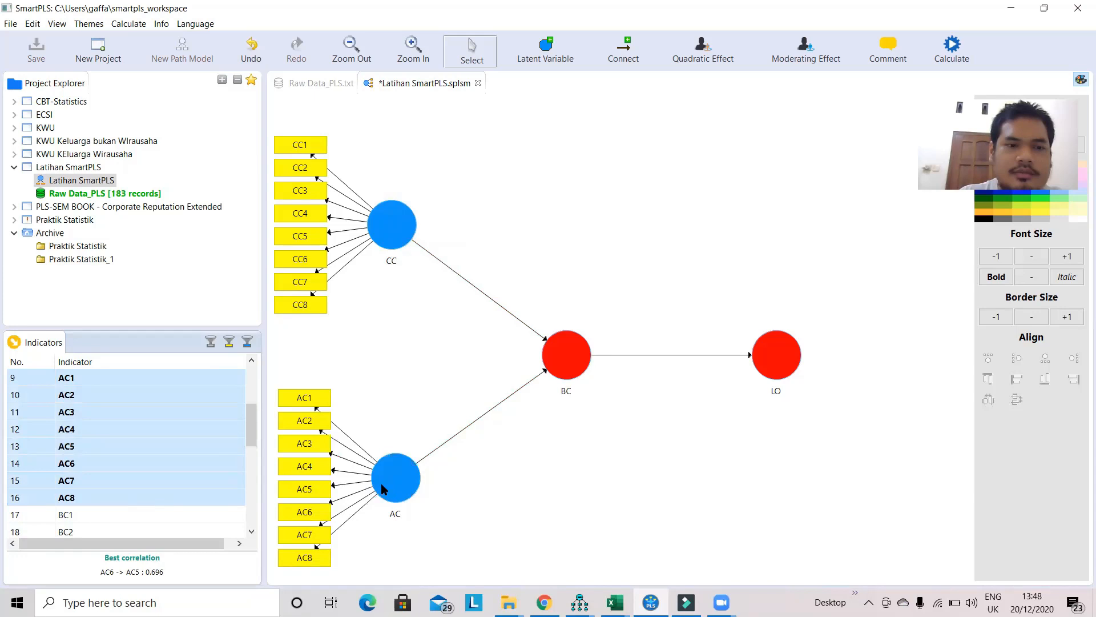
- Assign indicators BC1 to BC11 to the BC latent variable
scroll(251, 466, "down", 2)
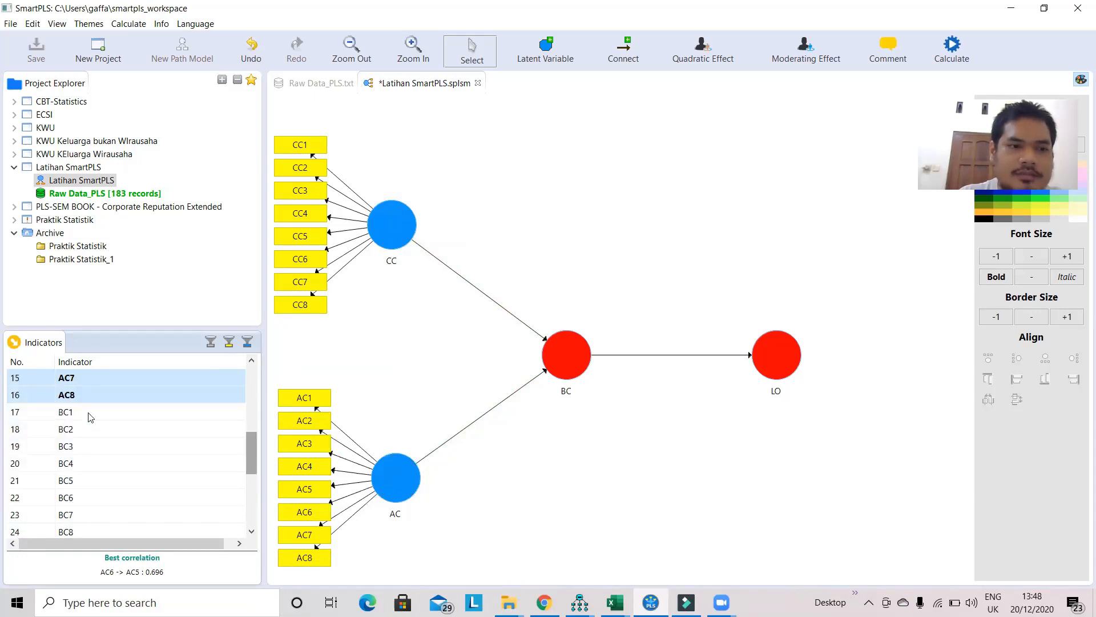
scroll(199, 486, "down", 1)
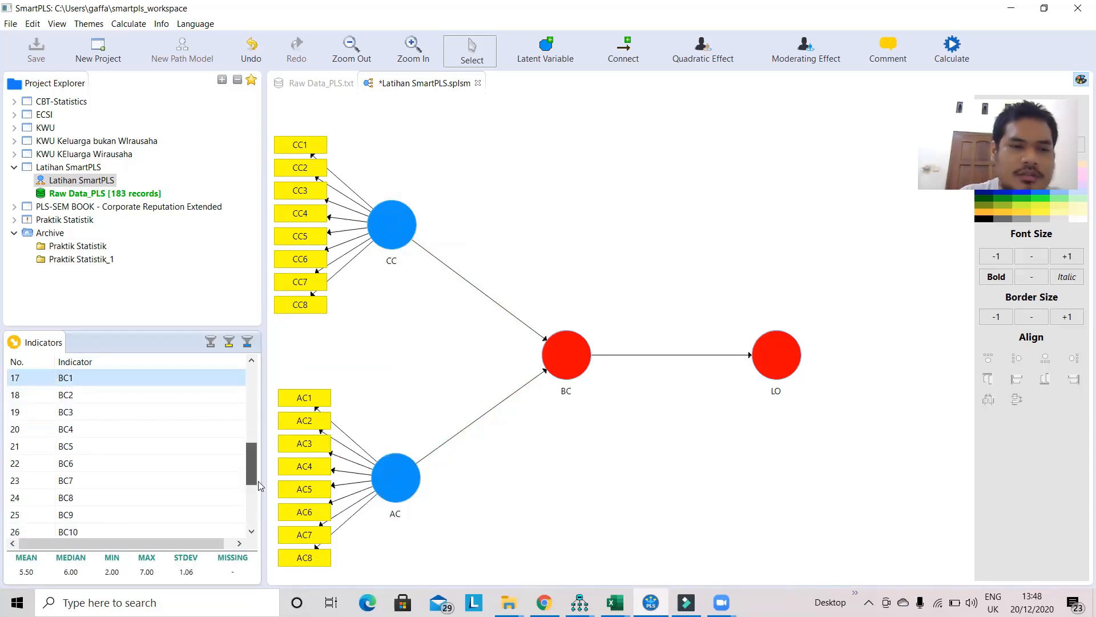
scroll(192, 482, "down", 1)
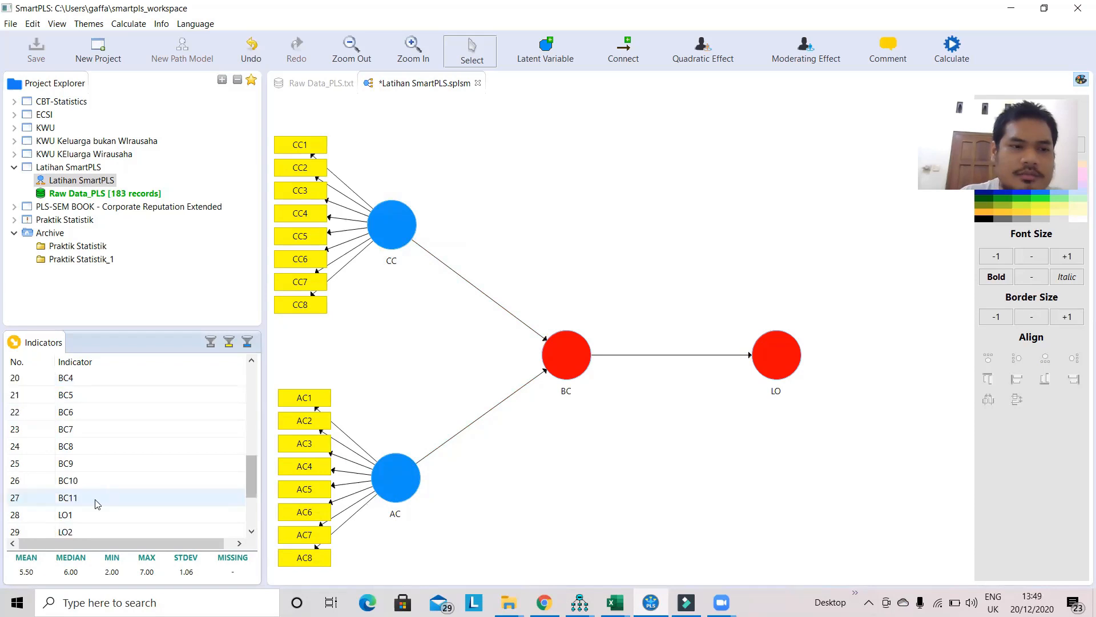
left_click(176, 491, "shift")
left_click_drag(176, 491, 560, 356)
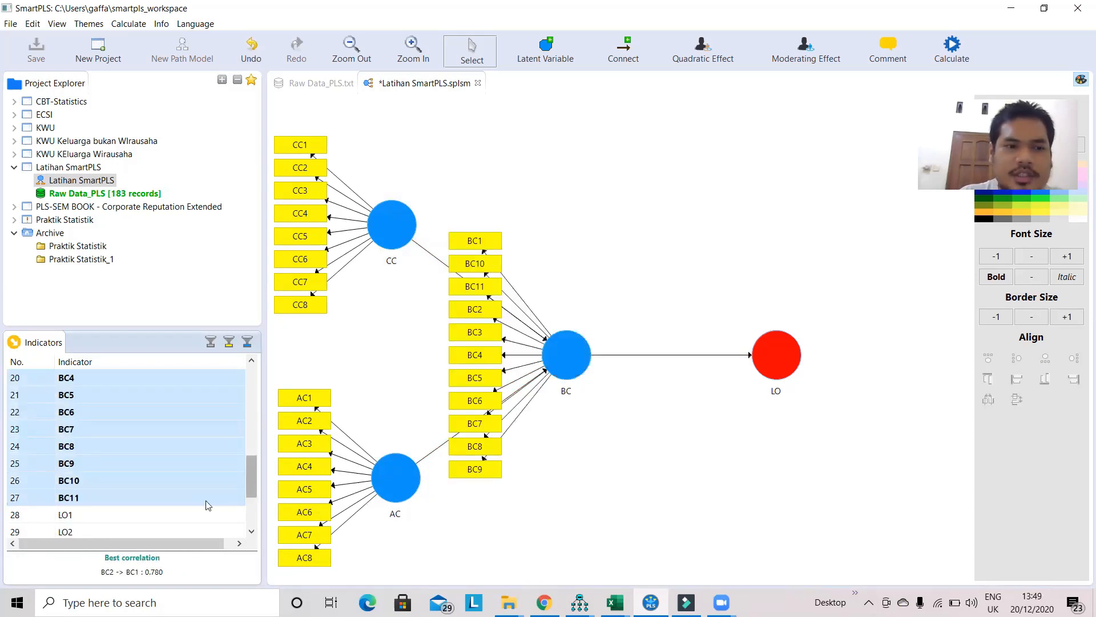
- Assign indicators LO1 to LO7 to the LO latent variable
scroll(62, 401, "down", 2)
left_click(61, 410)
left_click(55, 514, "shift")
left_click_drag(55, 515, 771, 355)
- Align the LO latent variable's indicators along its right side
right_click(772, 354)
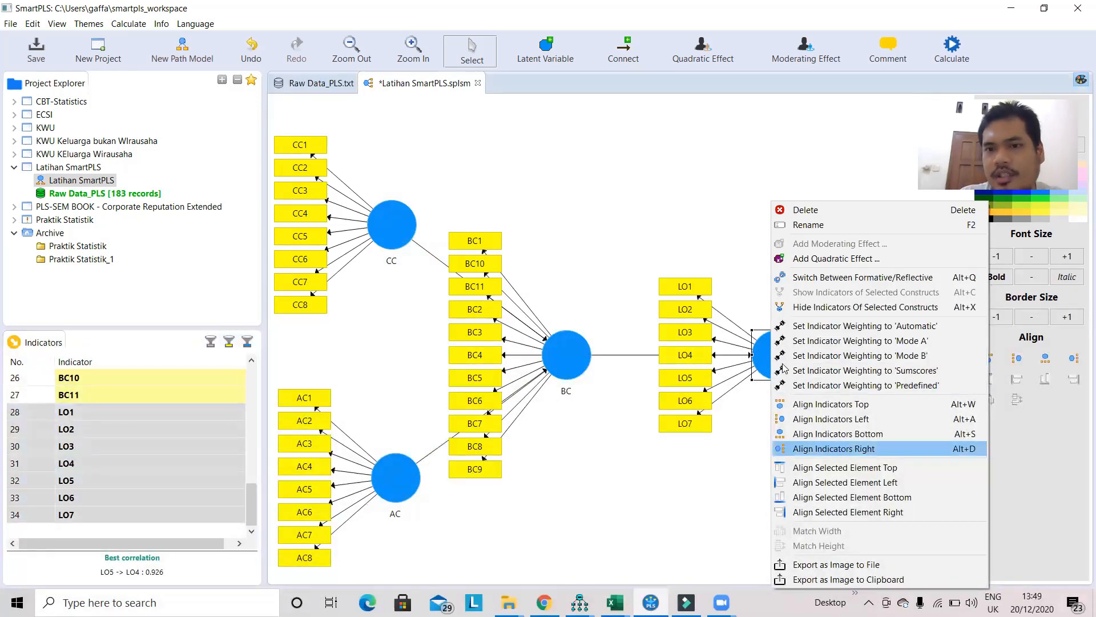
left_click(663, 235)
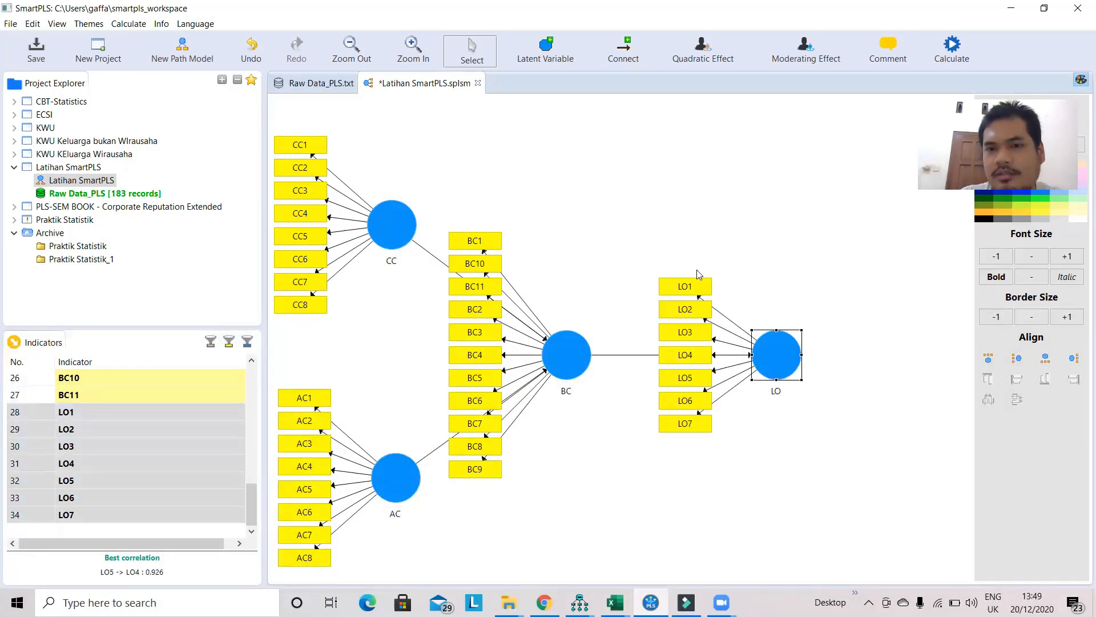
right_click(768, 359)
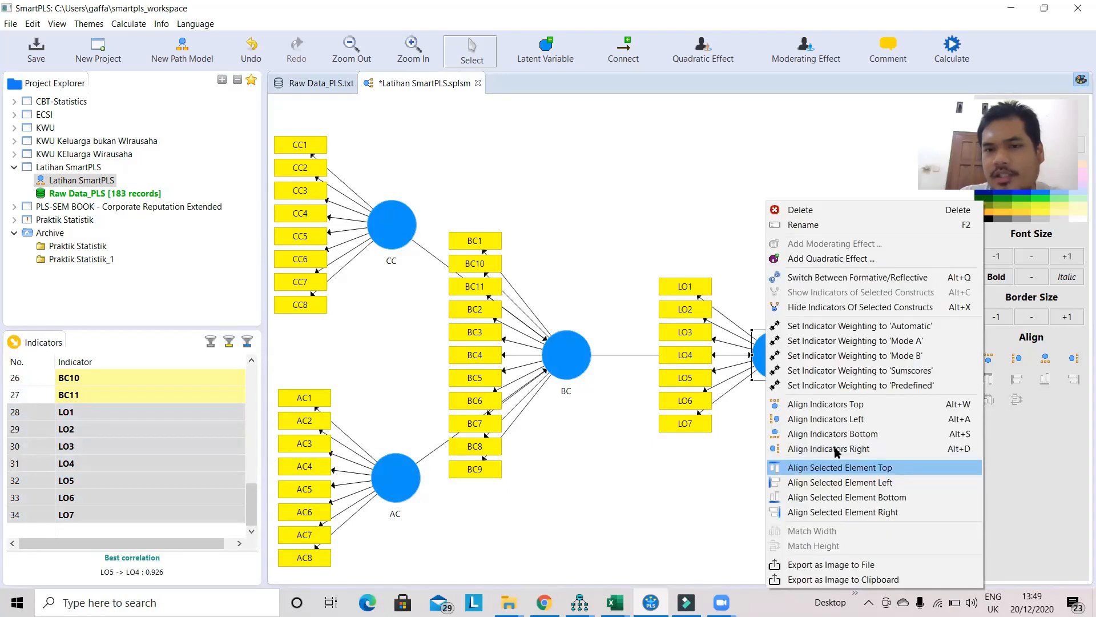
left_click(835, 449)
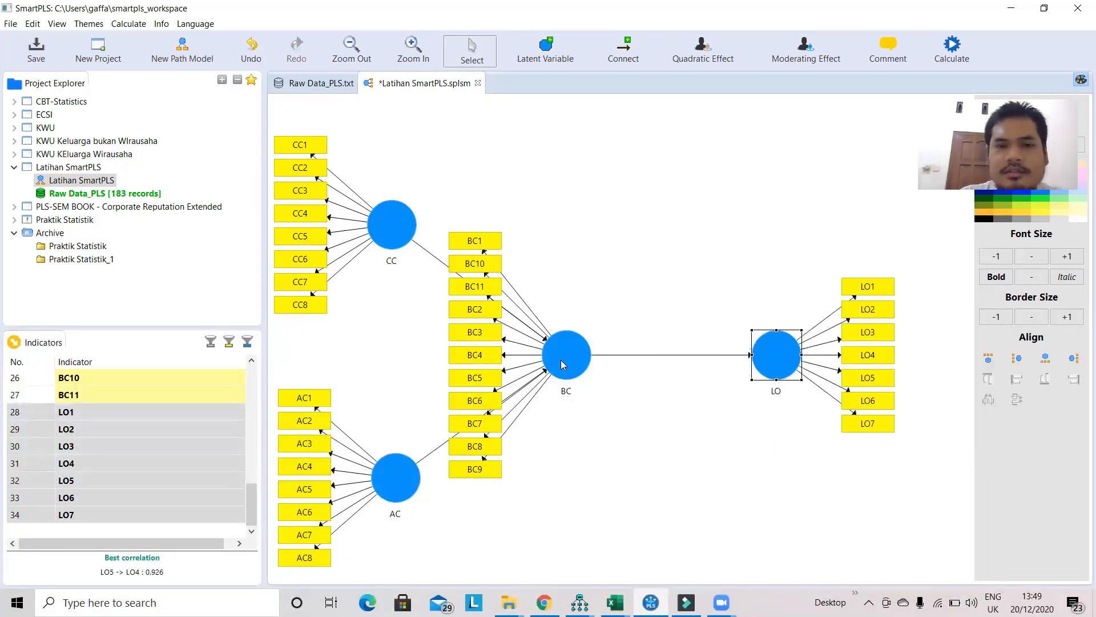
- Align the BC latent variable's indicators above it and then hide them
right_click(555, 366)
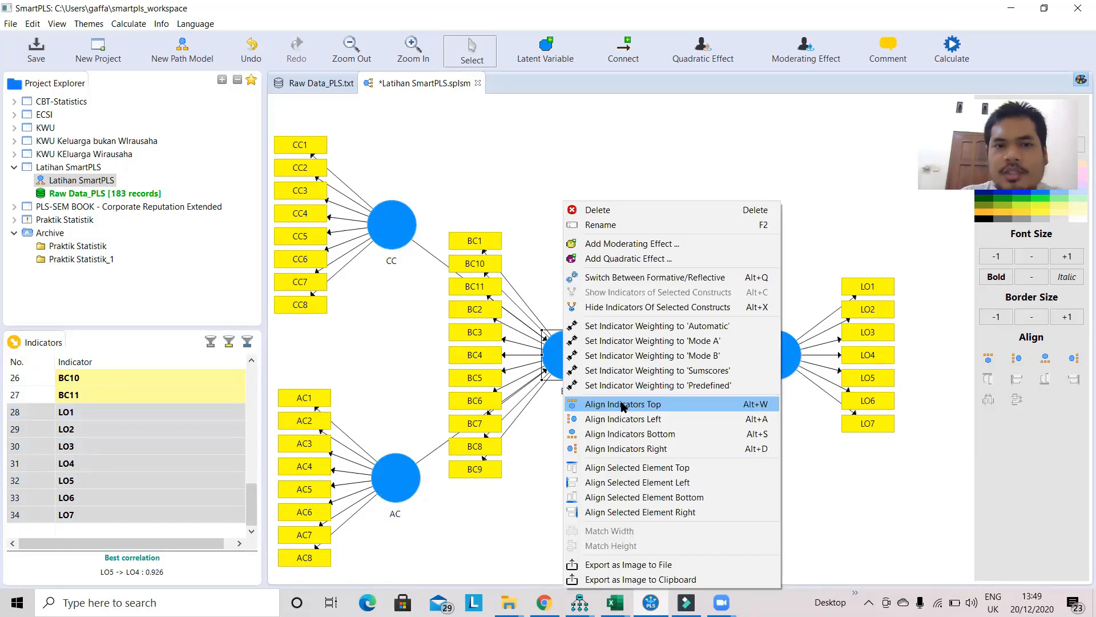
left_click(621, 404)
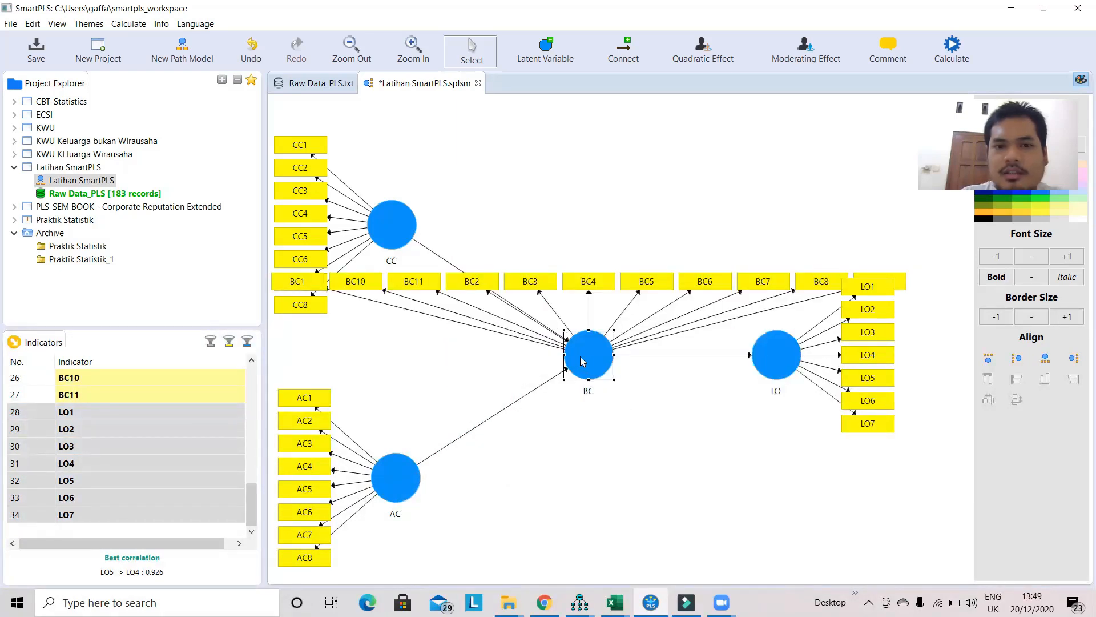
right_click(581, 361)
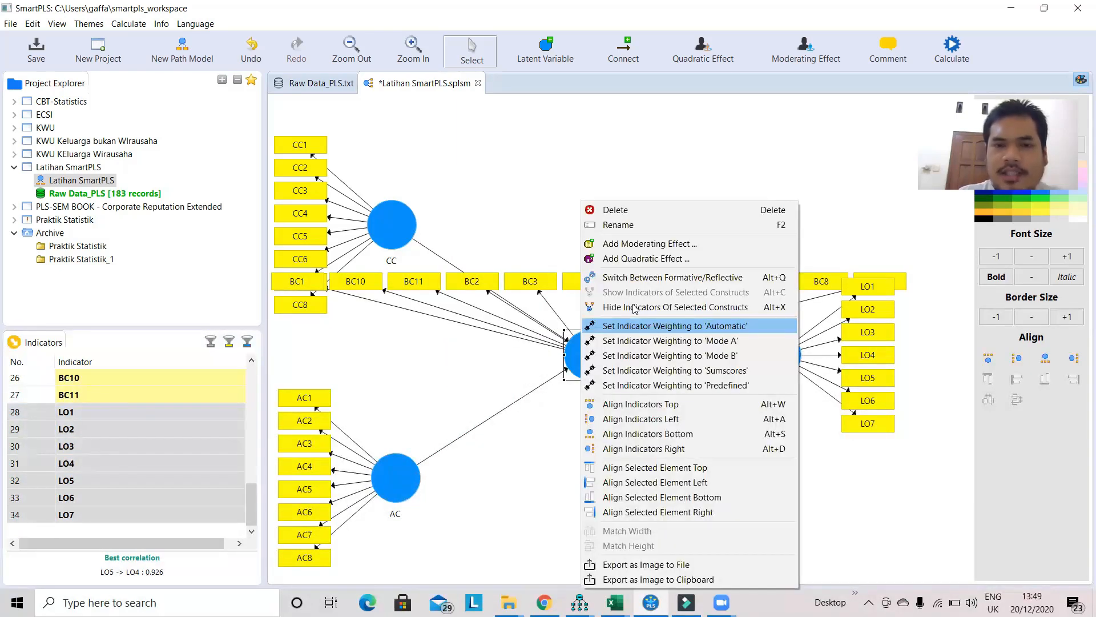
left_click(634, 308)
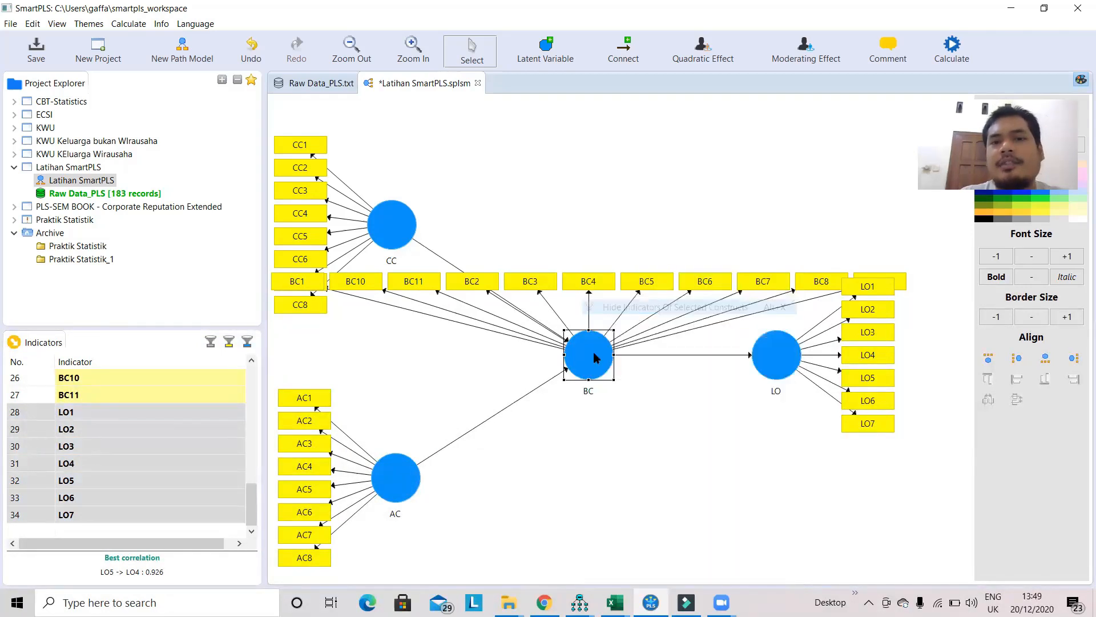
- Tighten the model layout by moving LO closer to BC, levelling BC with LO, raising AC and lowering CC
left_click_drag(781, 354, 702, 355)
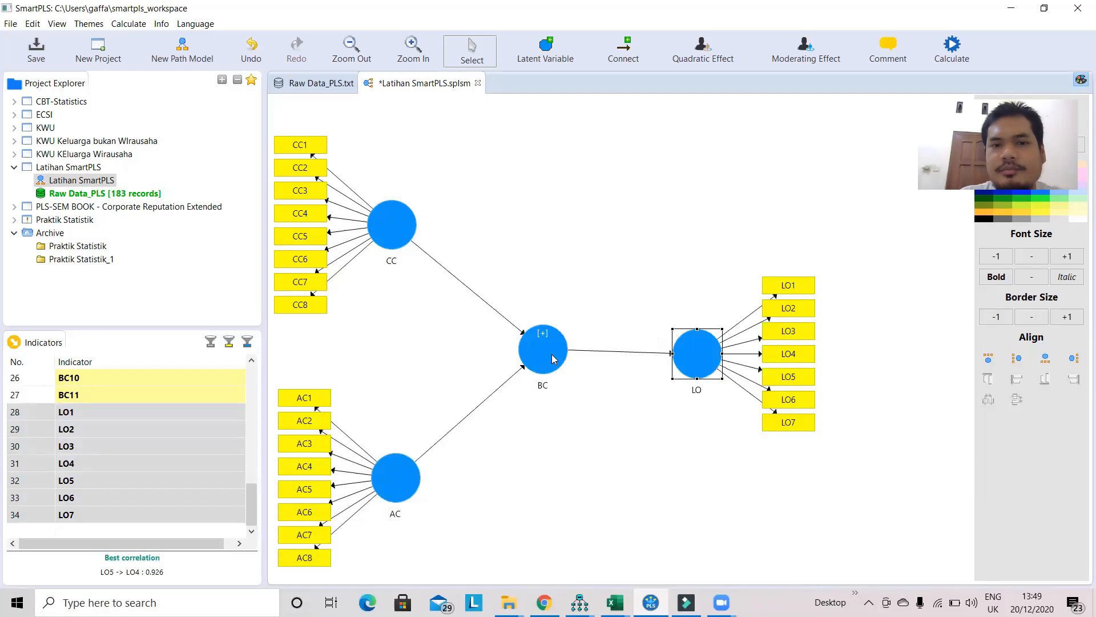
left_click_drag(553, 359, 548, 364)
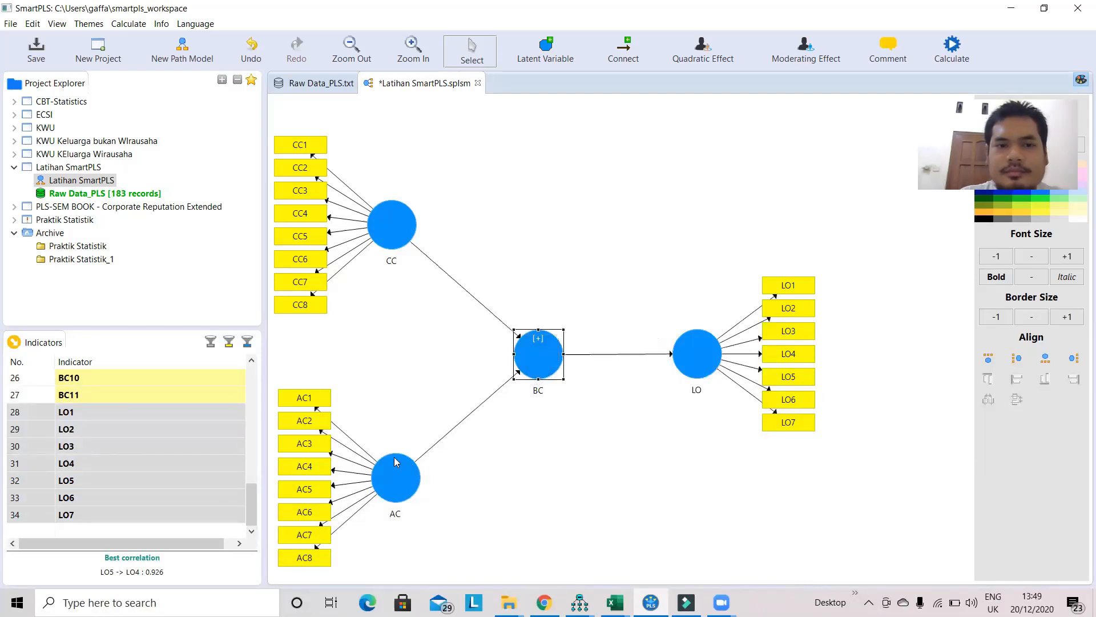
left_click_drag(392, 470, 391, 437)
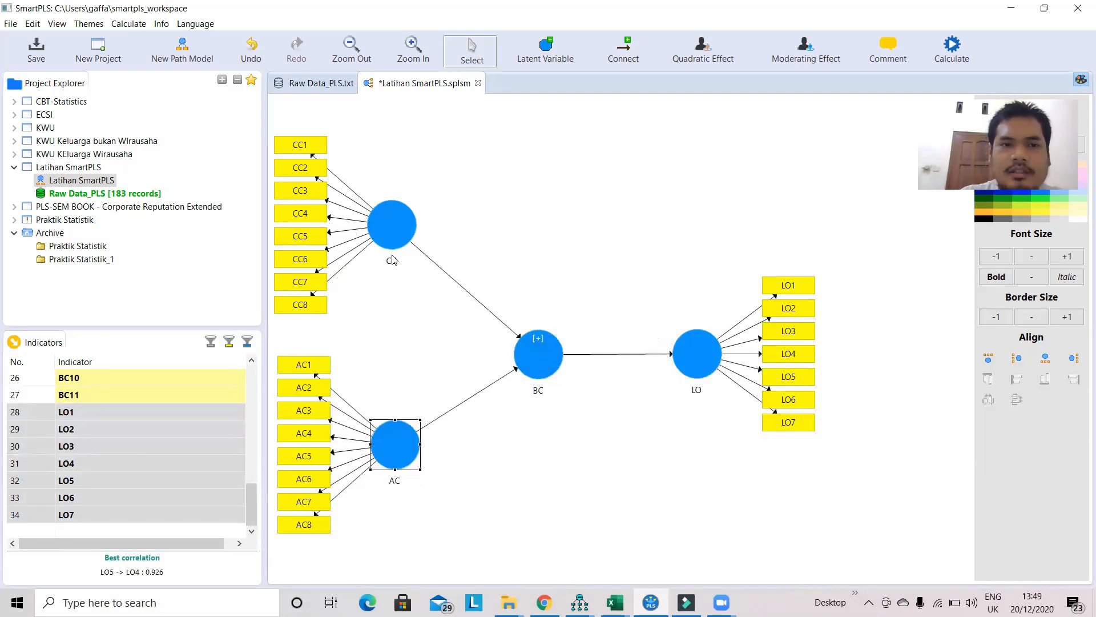
mouse_move(393, 261)
left_mouse_down()
mouse_move(383, 268)
mouse_move(396, 271)
left_mouse_up()
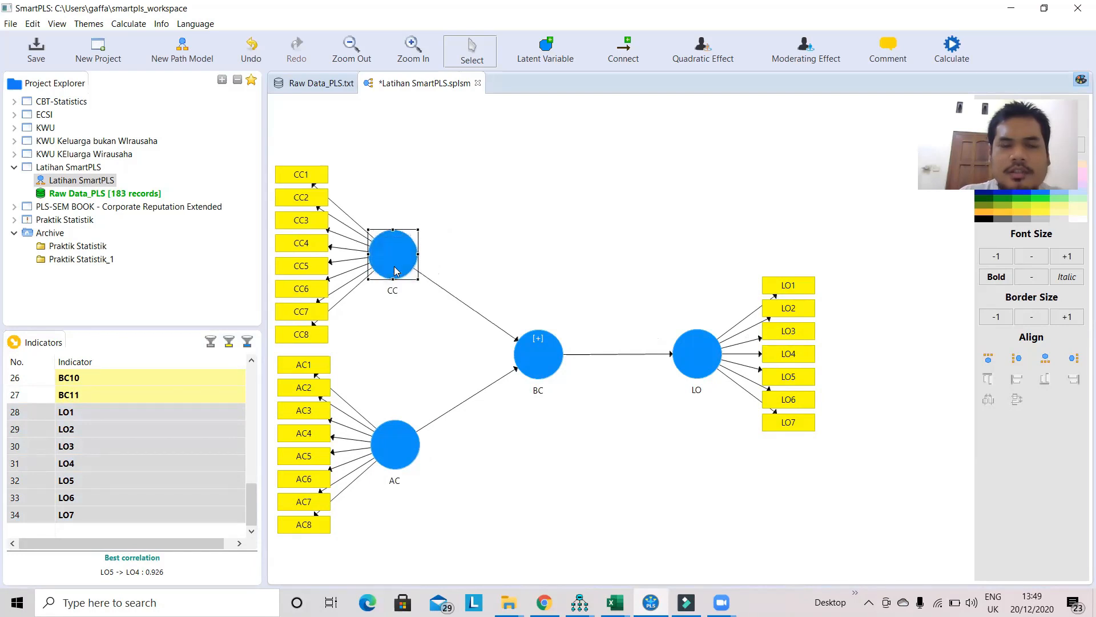
left_click(518, 254)
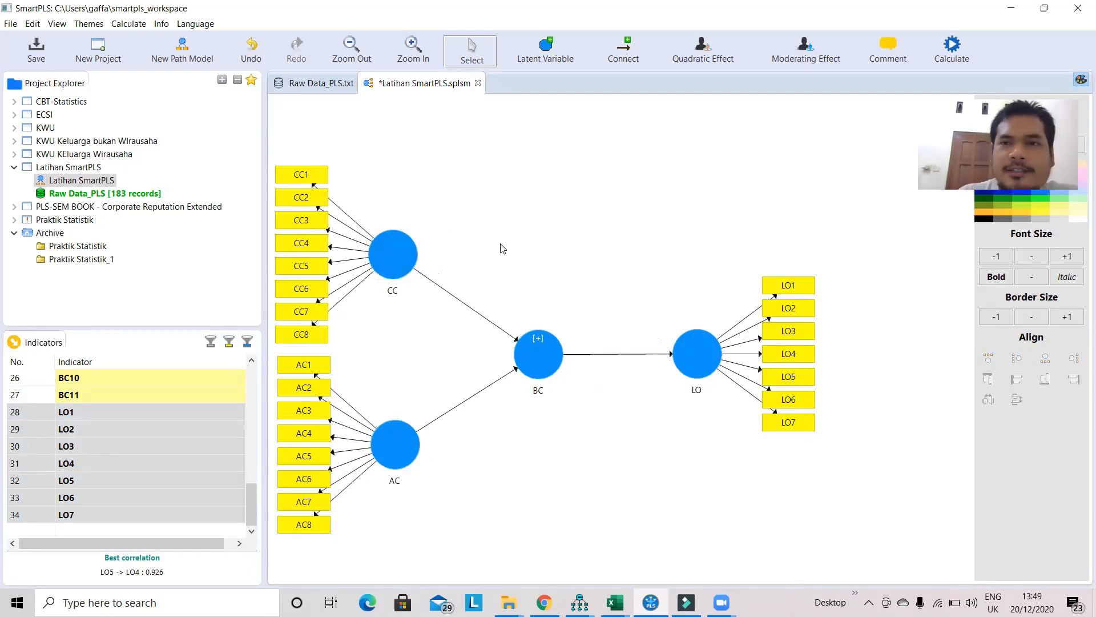
left_click(392, 269)
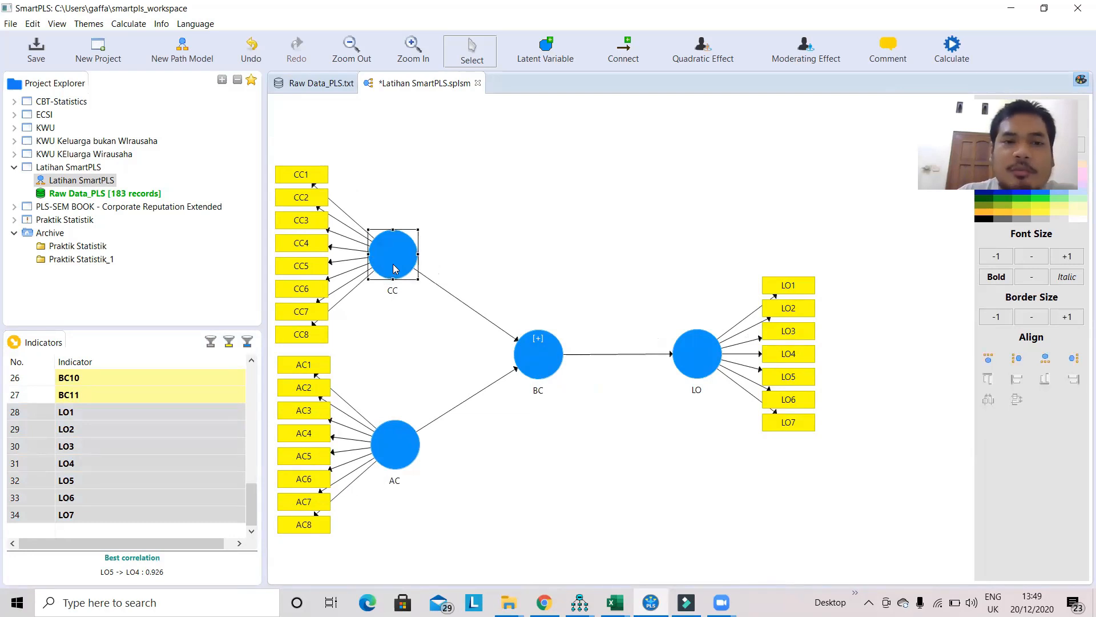
left_click_drag(393, 269, 394, 268)
left_click(565, 241)
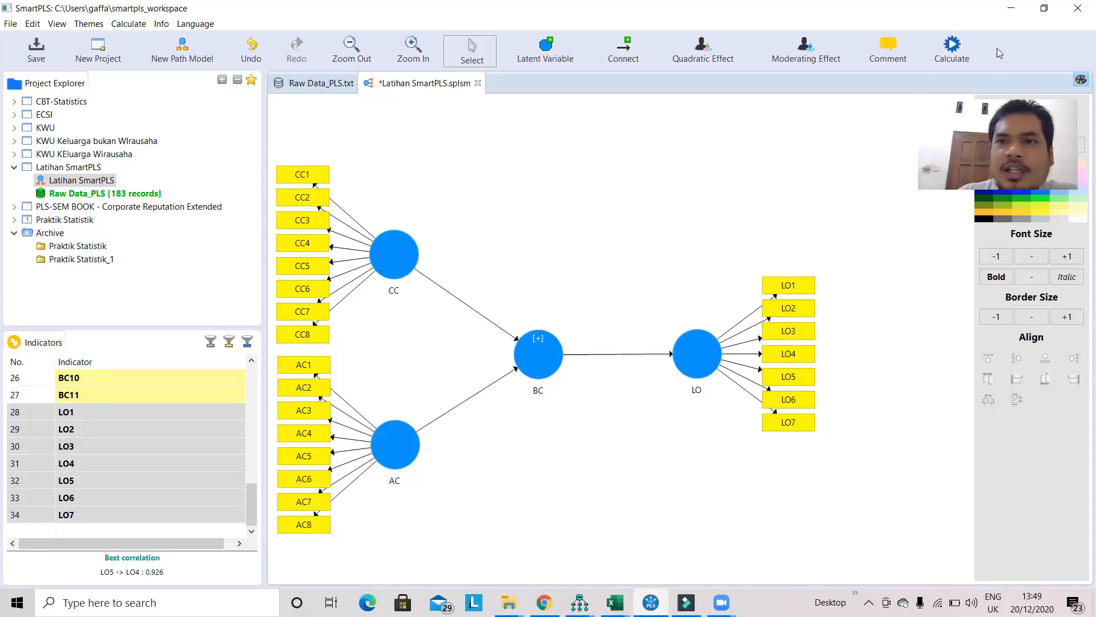
- Run the PLS Algorithm on the model with the default settings and open the full report
left_click(952, 46)
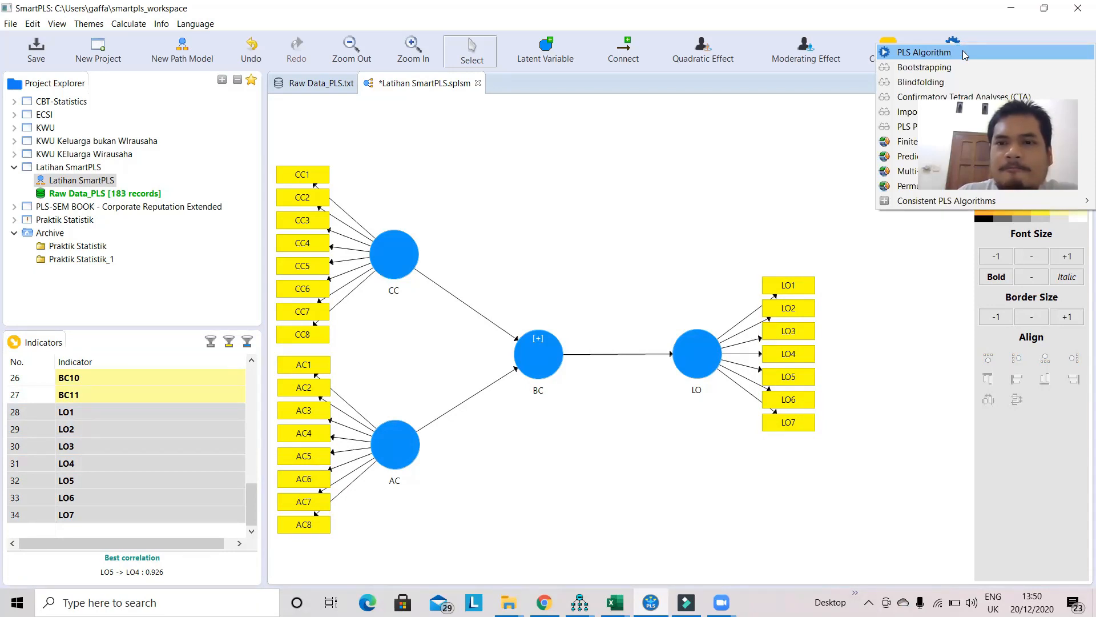
left_click(965, 54)
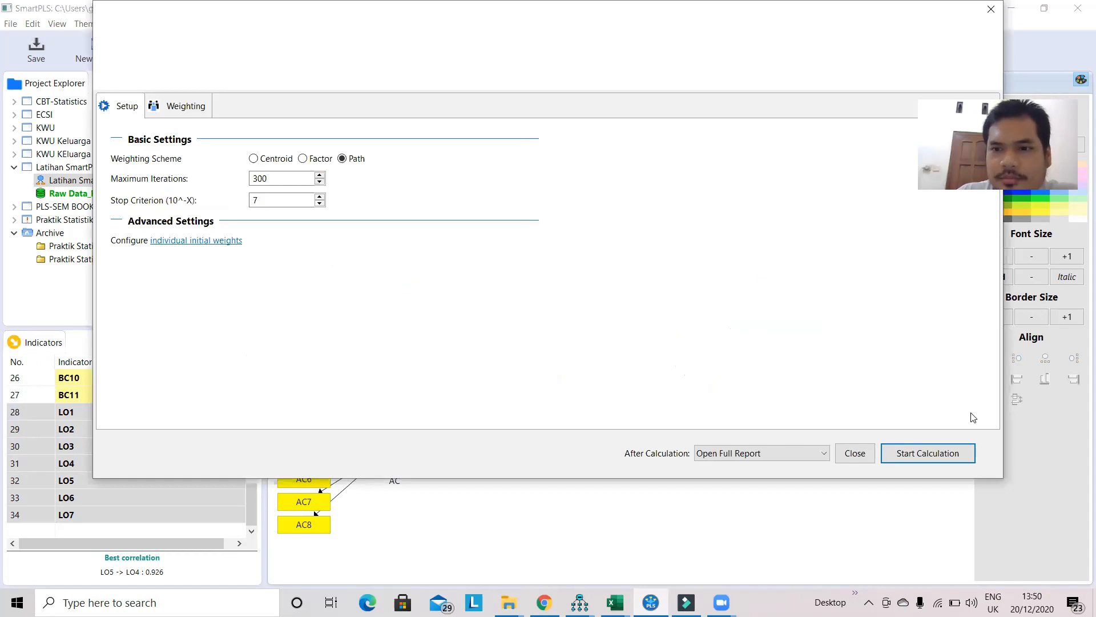
left_click(947, 460)
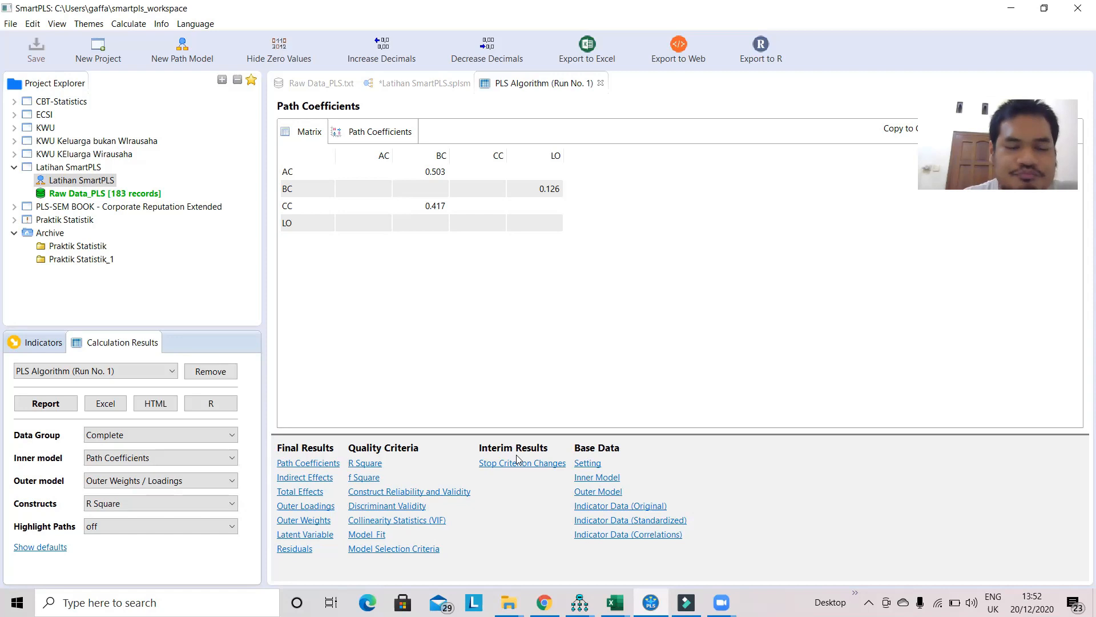
- Open the Outer Loadings matrix and examine the loadings of all AC, BC, CC and LO indicators
left_click(320, 509)
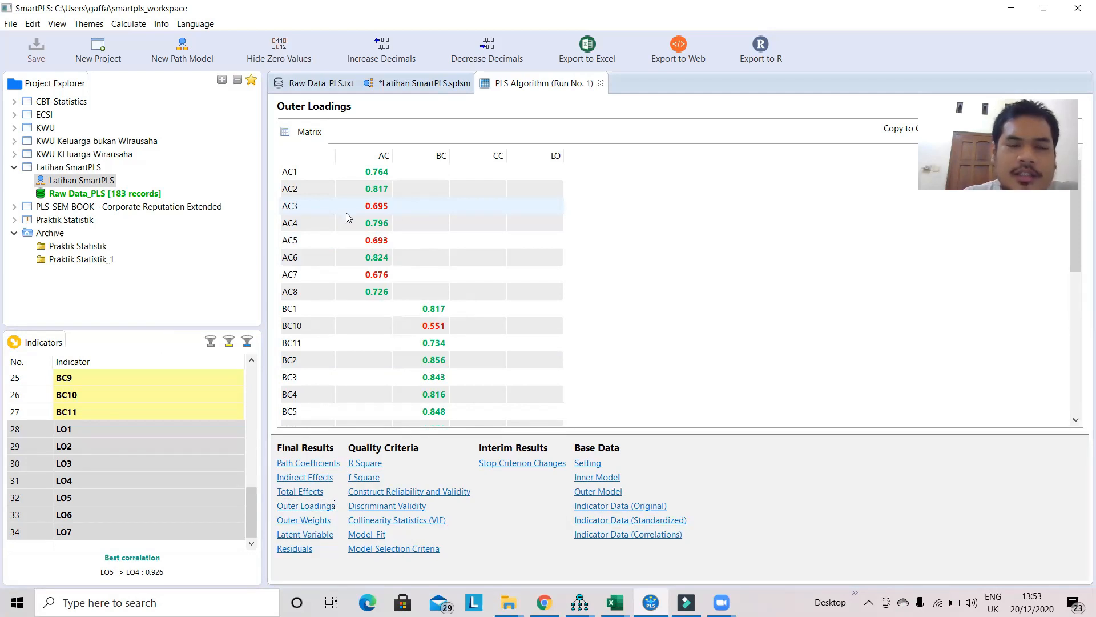
left_click(389, 276)
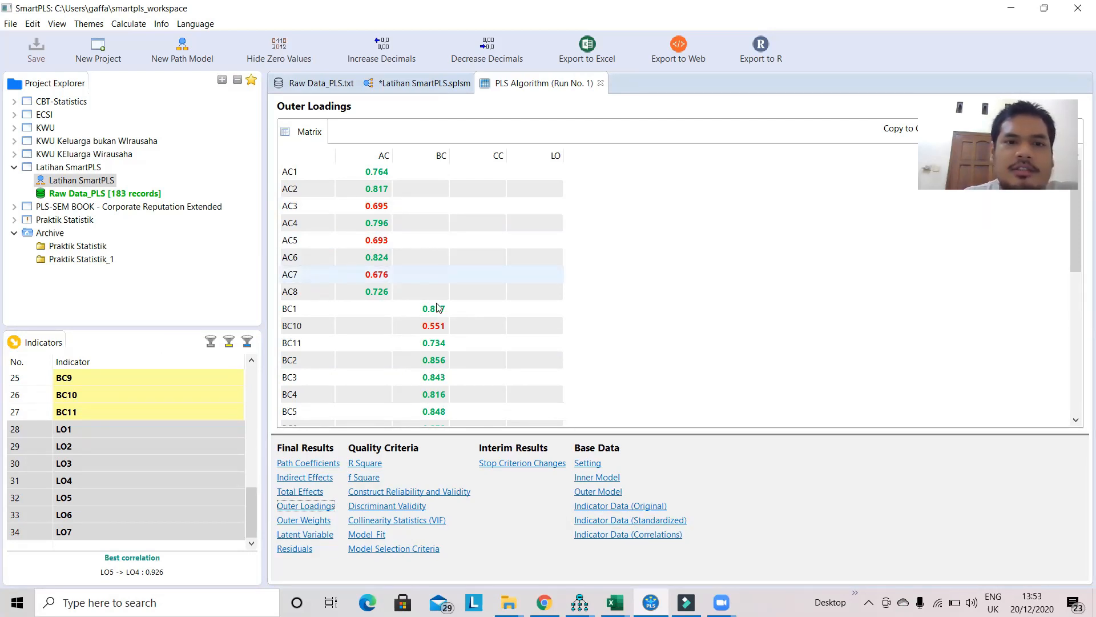
scroll(439, 308, "down", 6)
scroll(437, 303, "down", 1)
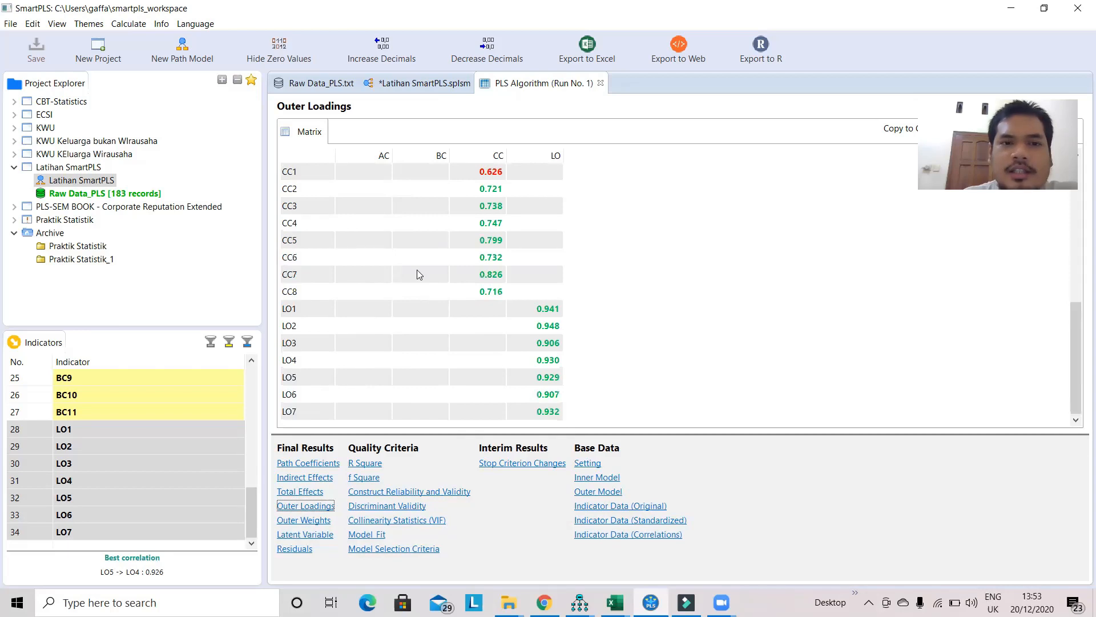
scroll(557, 366, "up", 7)
scroll(559, 364, "down", 6)
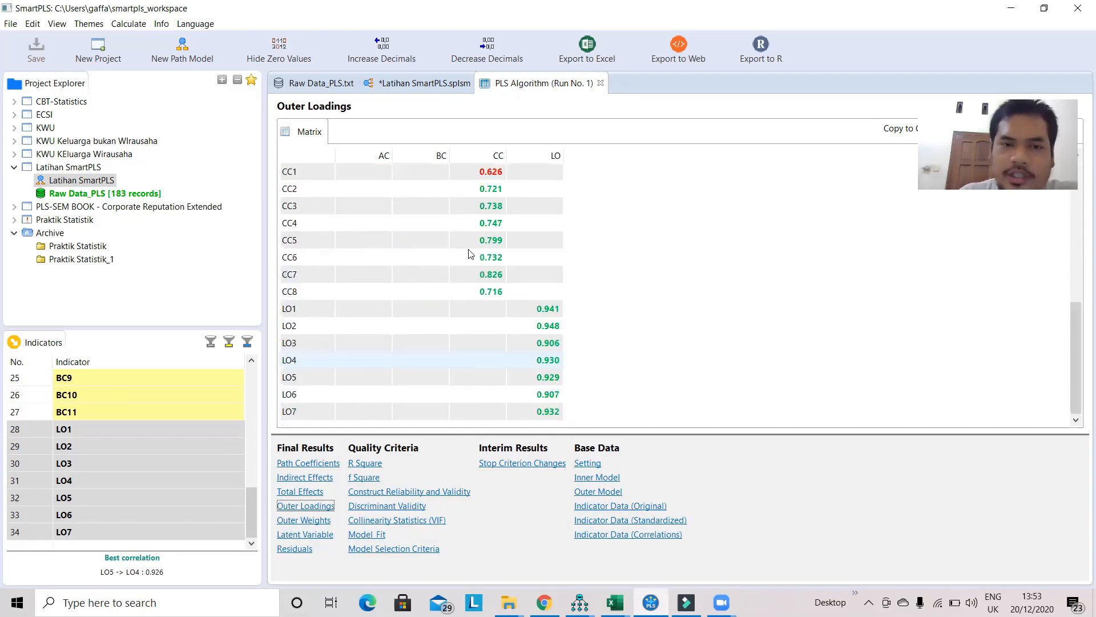
left_click(474, 289)
scroll(474, 284, "up", 6)
left_click(421, 255)
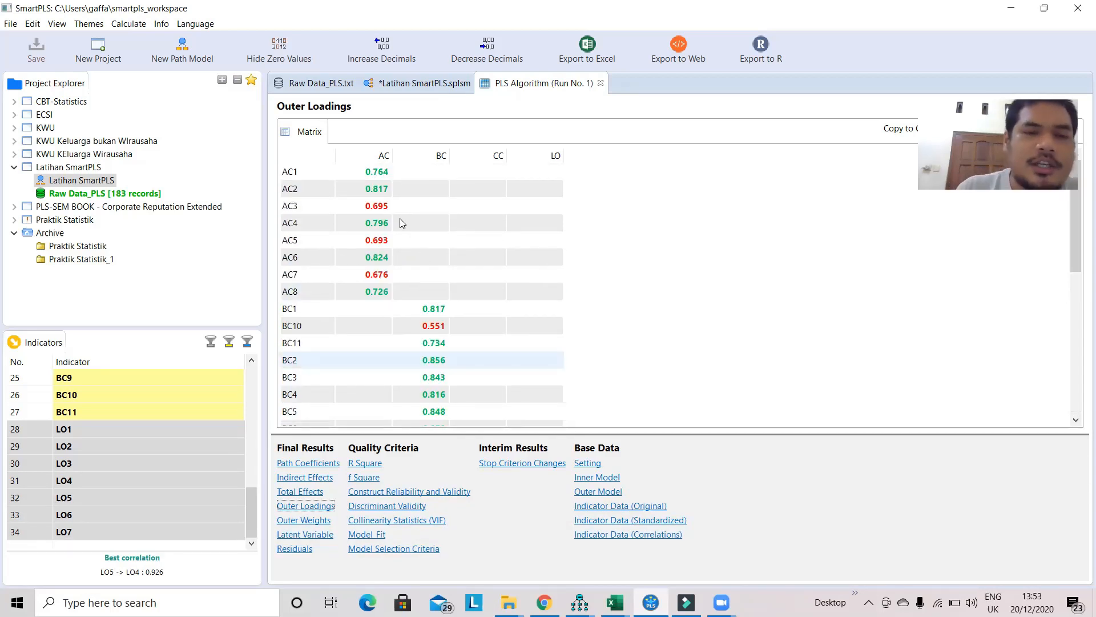
left_click(445, 292)
left_click(358, 254)
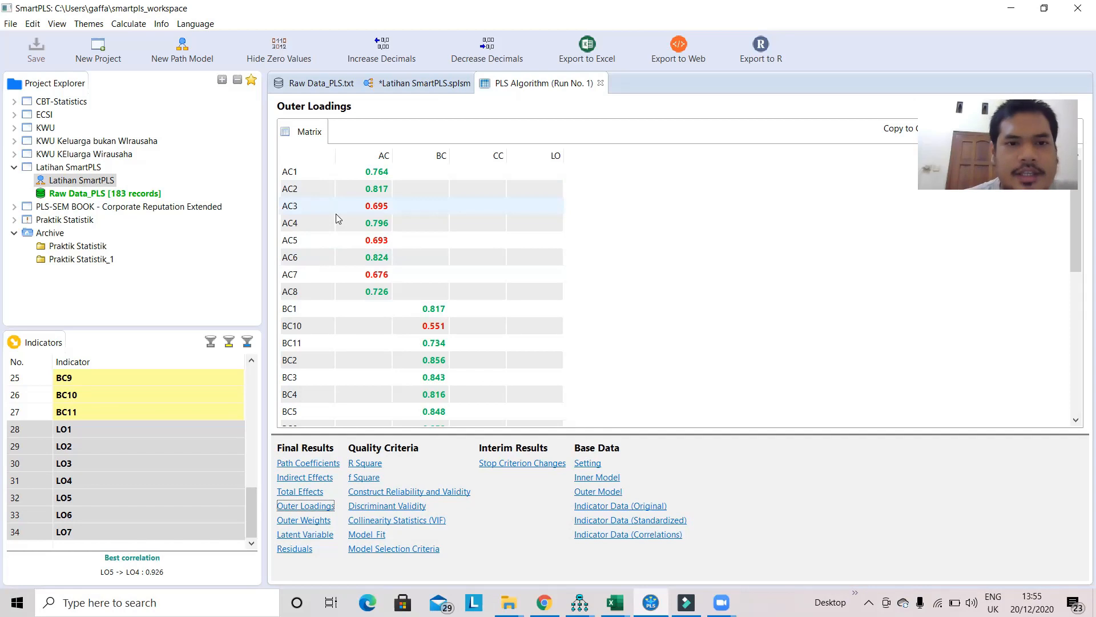
scroll(454, 274, "down", 6)
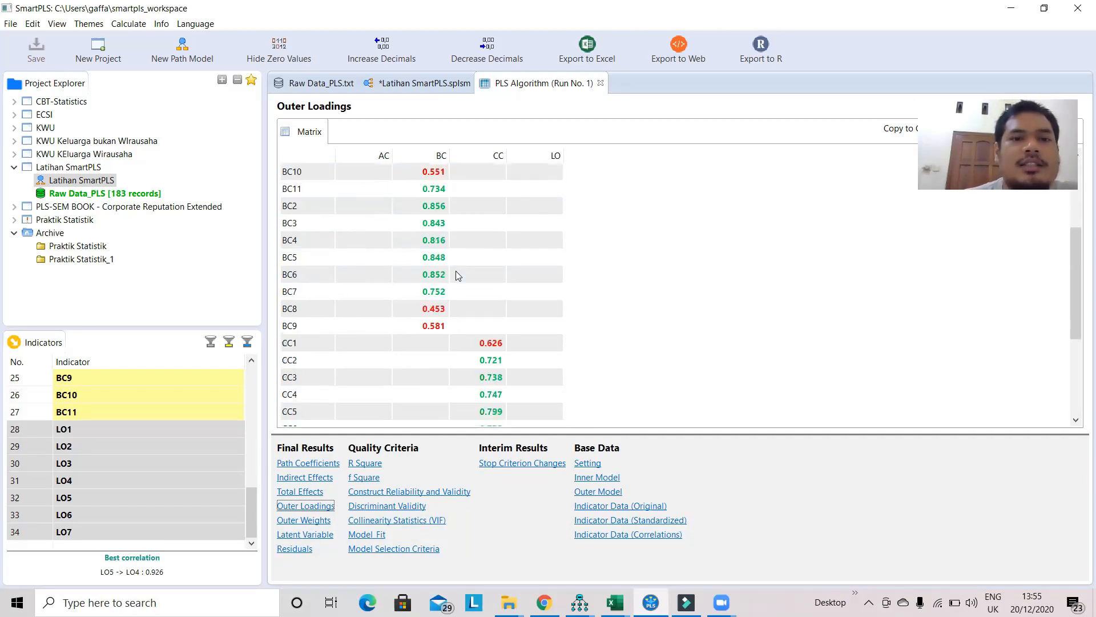
scroll(456, 275, "up", 6)
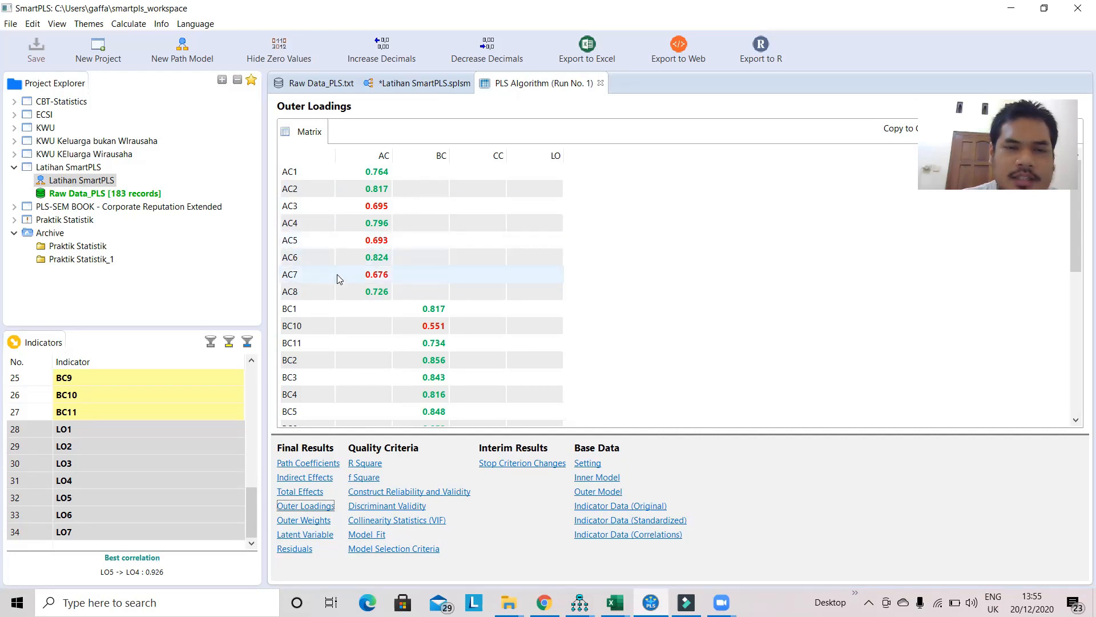
scroll(342, 279, "down", 1)
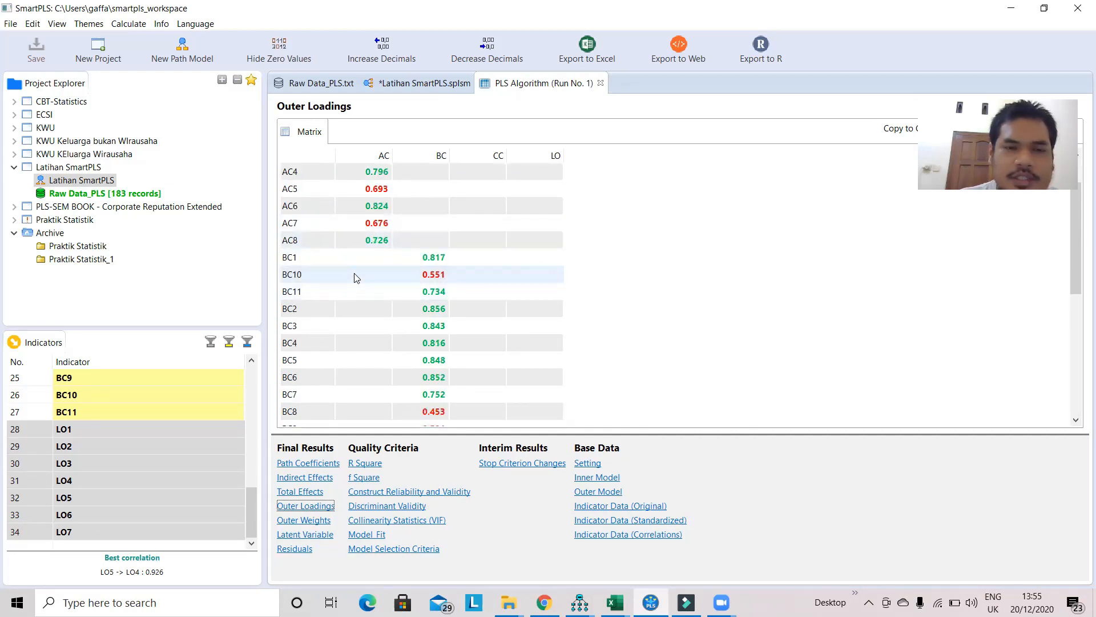
scroll(355, 277, "down", 4)
scroll(355, 277, "up", 5)
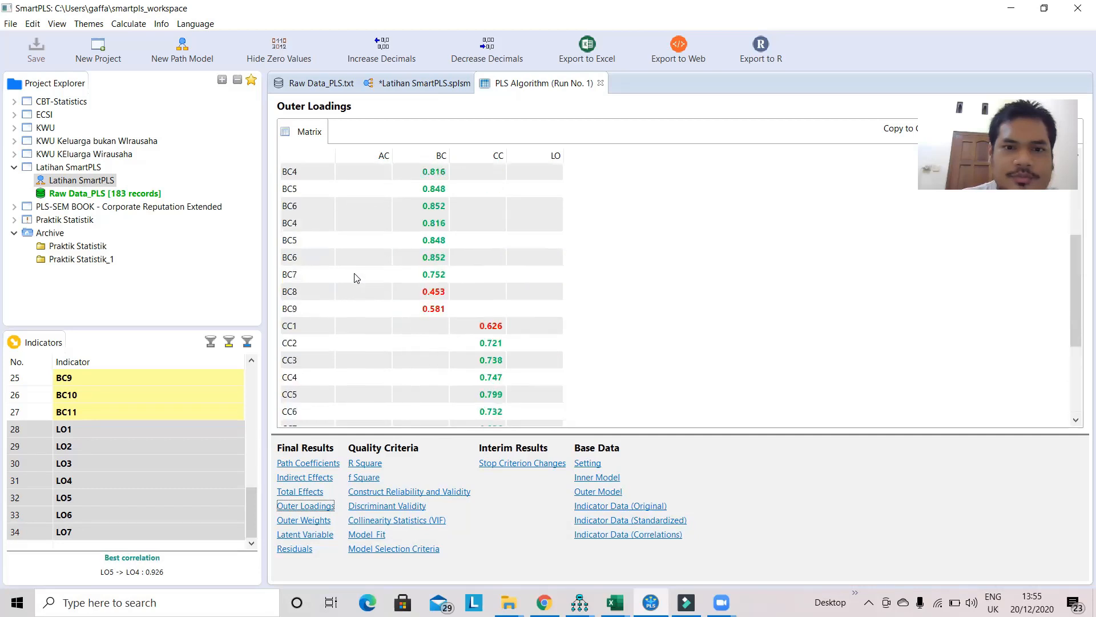
- Switch to the Raw Data_PLS workbook in Excel and colour the AC1, AC5 and AC7 header text red
left_click(615, 602)
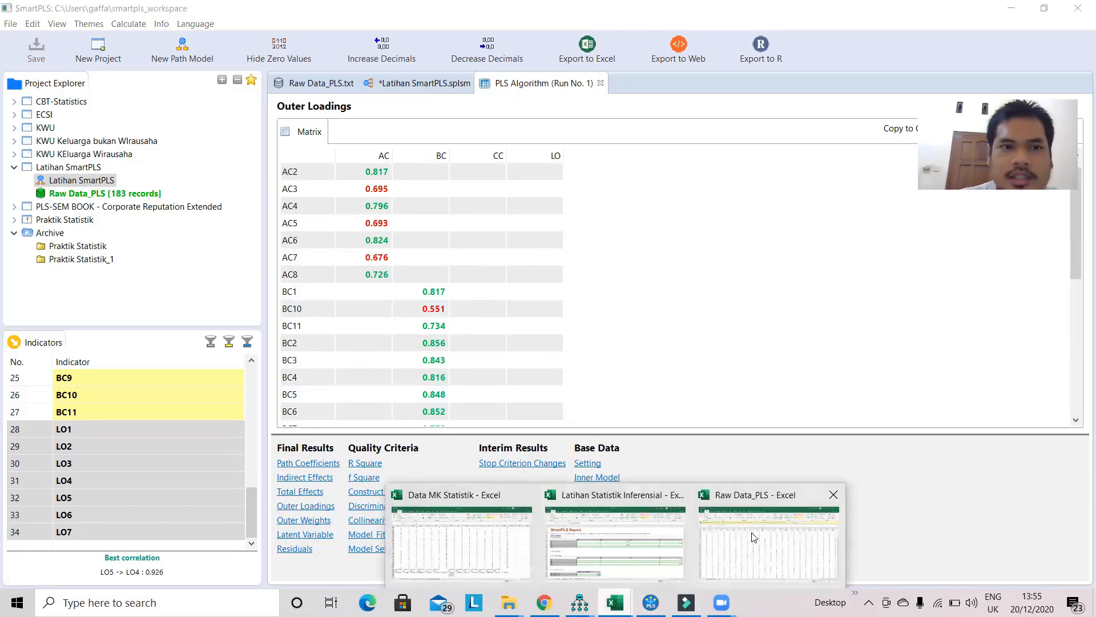
left_click(753, 537)
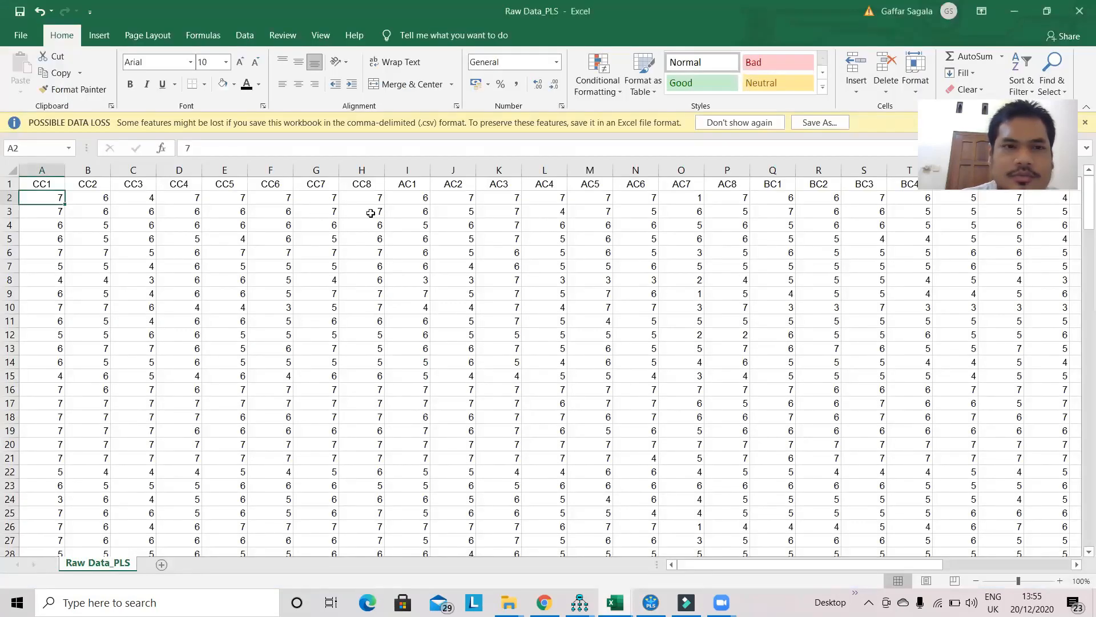
left_click(416, 183)
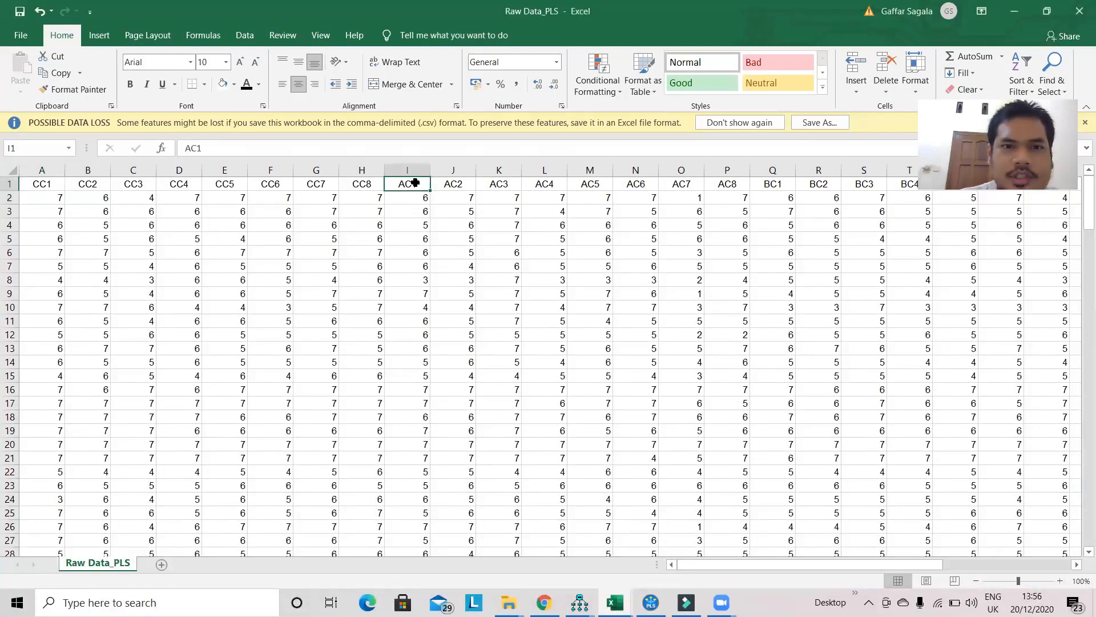
left_click(259, 84)
left_click(257, 212)
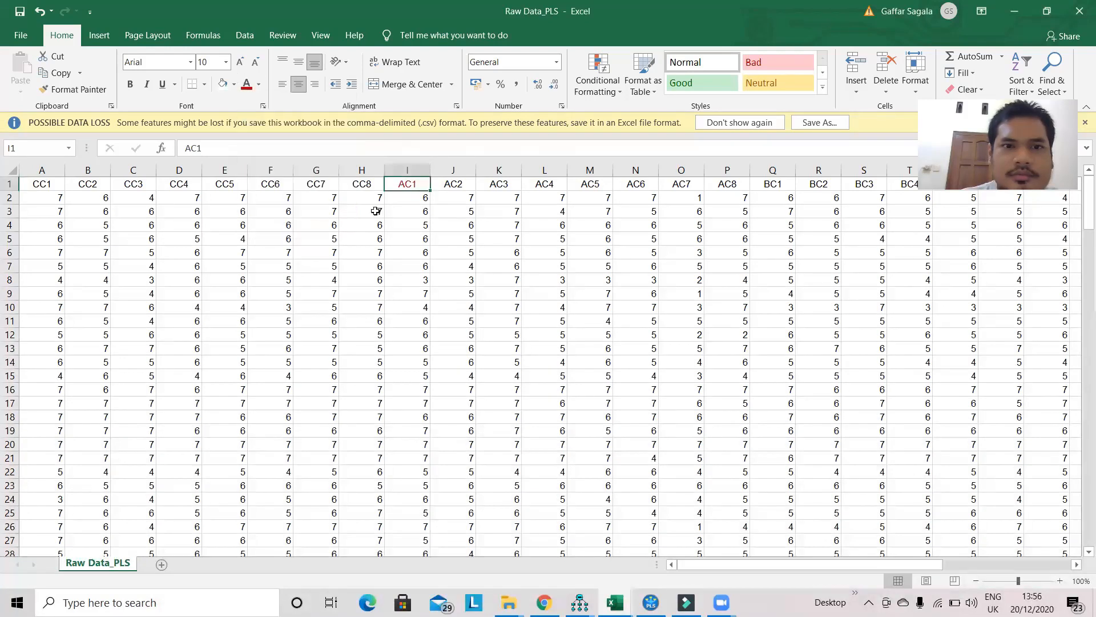
left_click(580, 185)
left_click(247, 84)
left_click(677, 182)
left_click(246, 84)
- Check the BC and CC outer loadings in SmartPLS and return to the Raw Data_PLS workbook in Excel
left_click(651, 602)
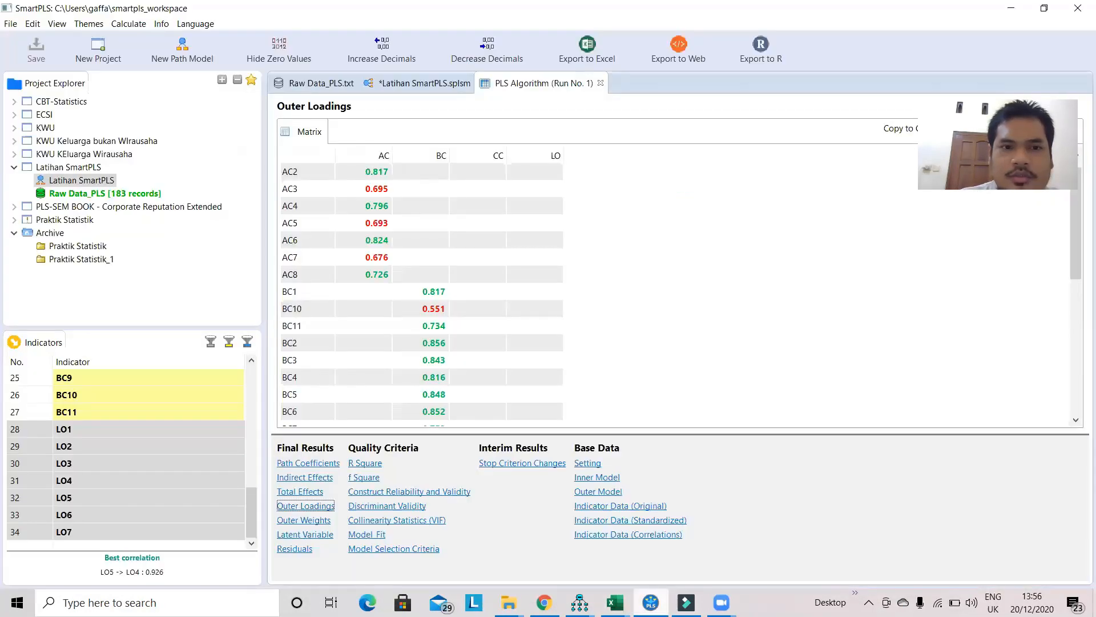
scroll(463, 293, "down", 2)
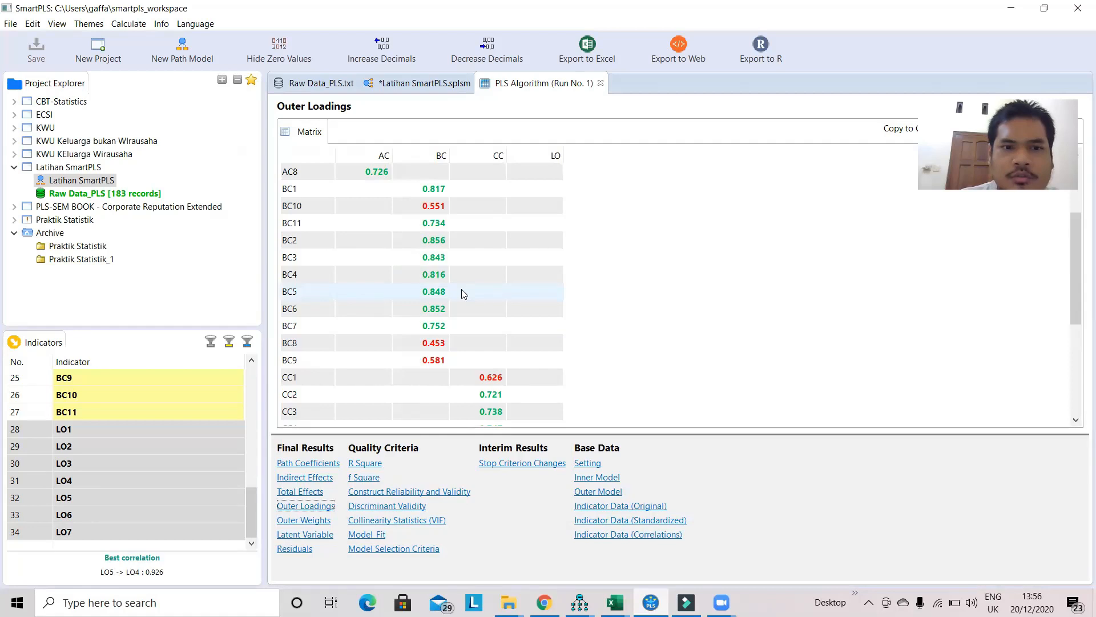
scroll(462, 293, "down", 1)
left_click(615, 602)
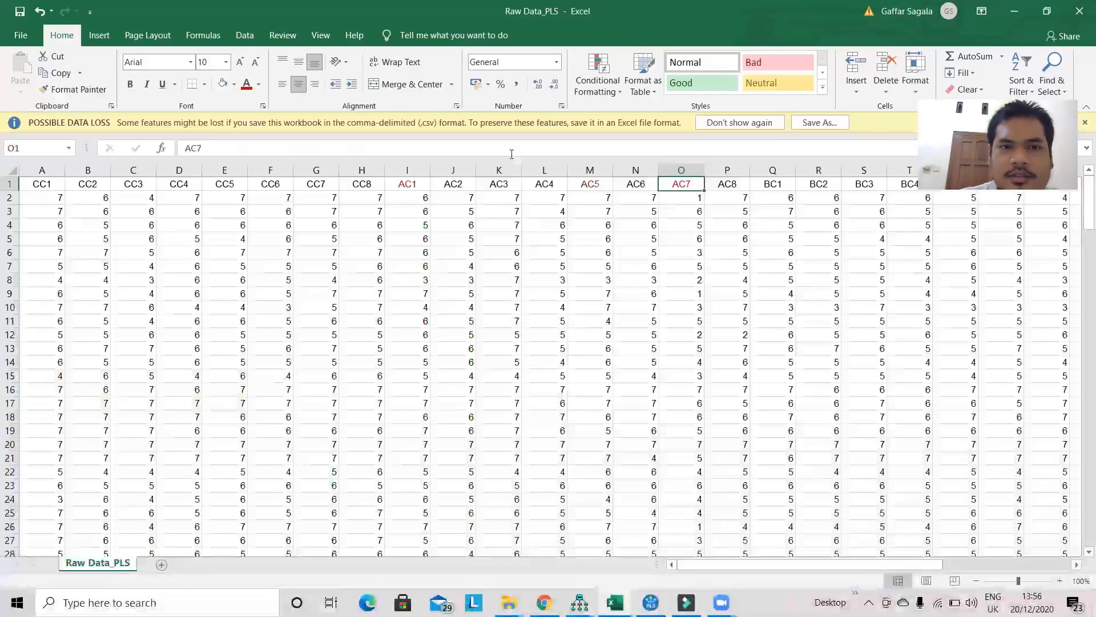
- Colour the BC8, BC9 and BC10 header text red in the raw data sheet
left_click_drag(775, 565, 913, 565)
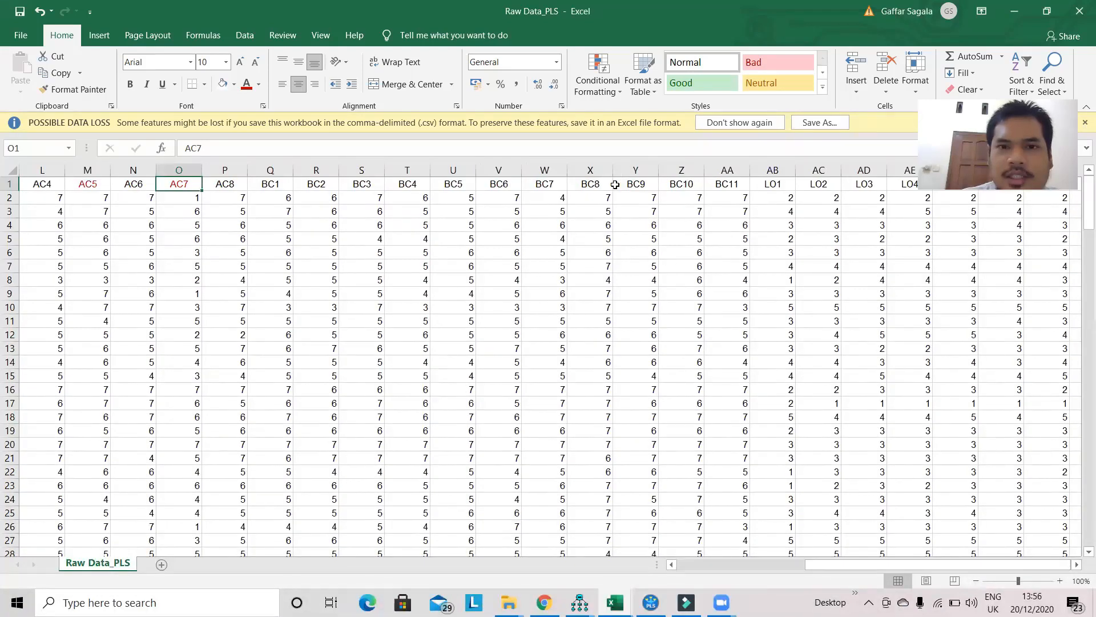
left_click(598, 184)
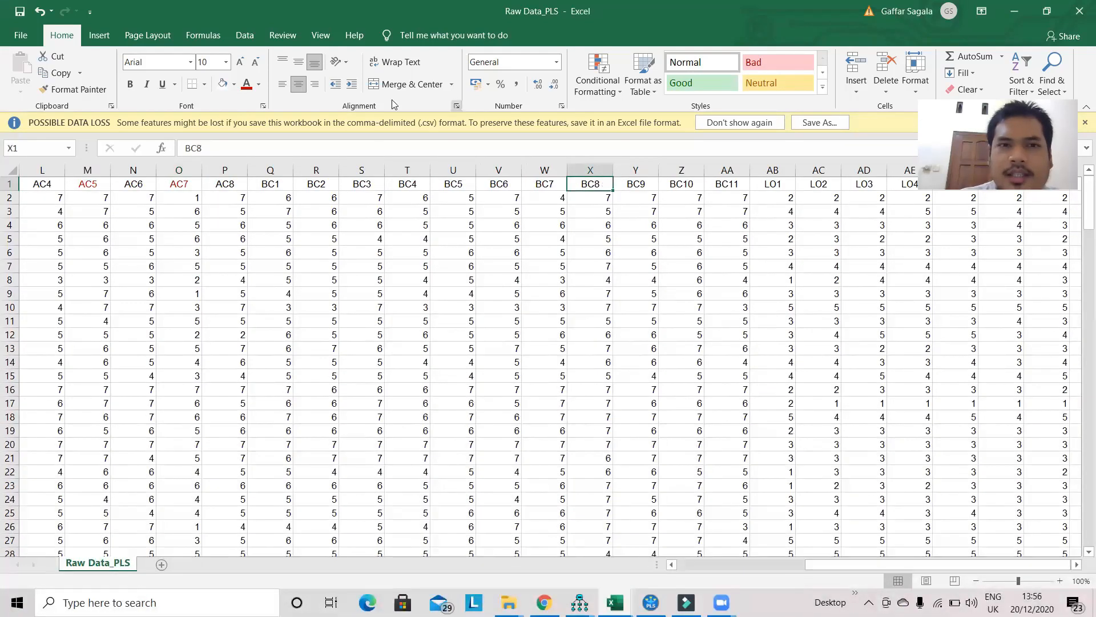
left_click(246, 86)
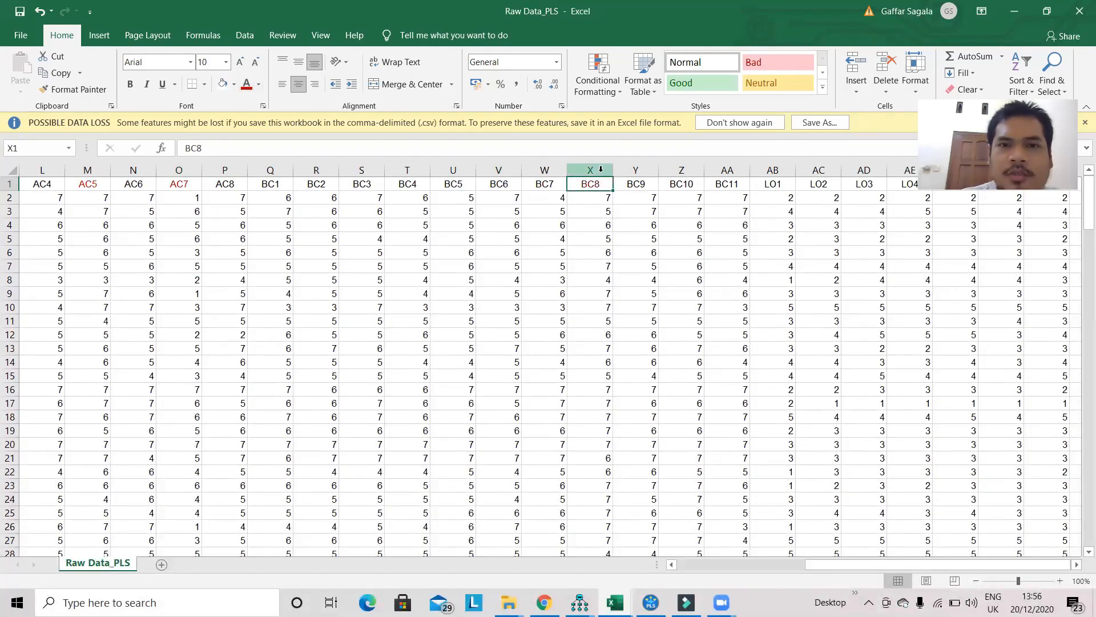
left_click(644, 183)
left_click(248, 86)
left_click(680, 184)
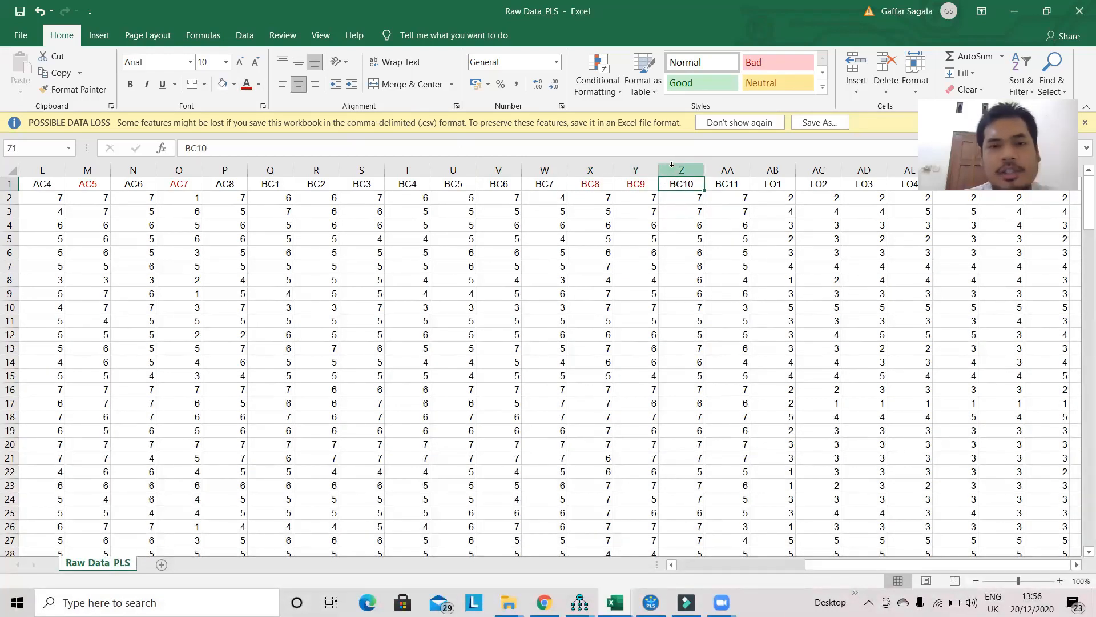
left_click(248, 89)
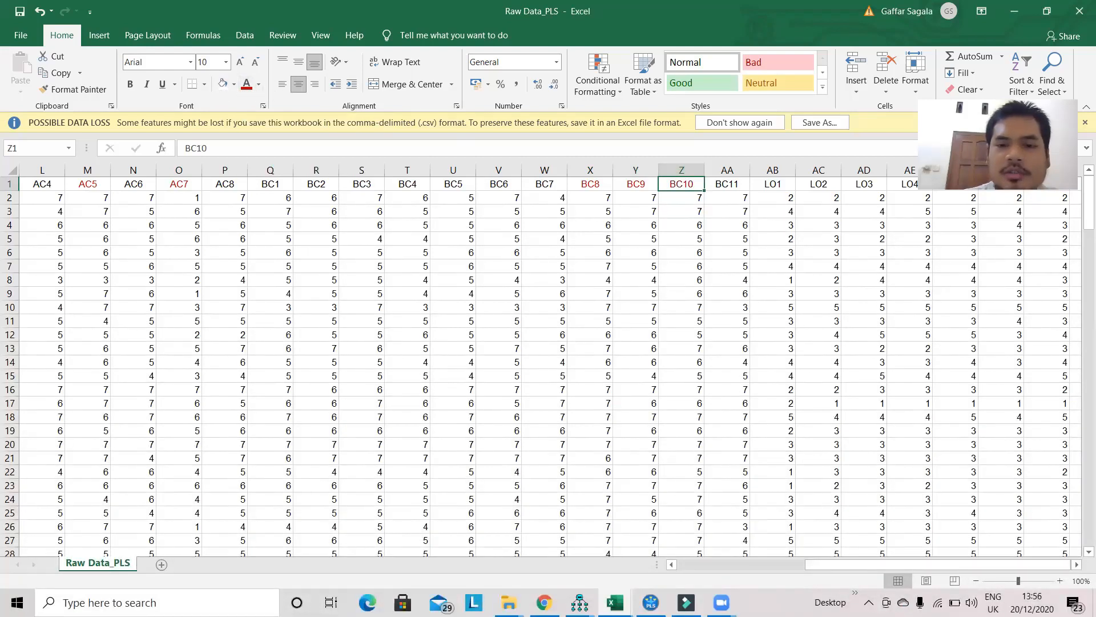
- Switch to SmartPLS and check the CC and LO loadings in the Outer Loadings matrix
mouse_move(651, 603)
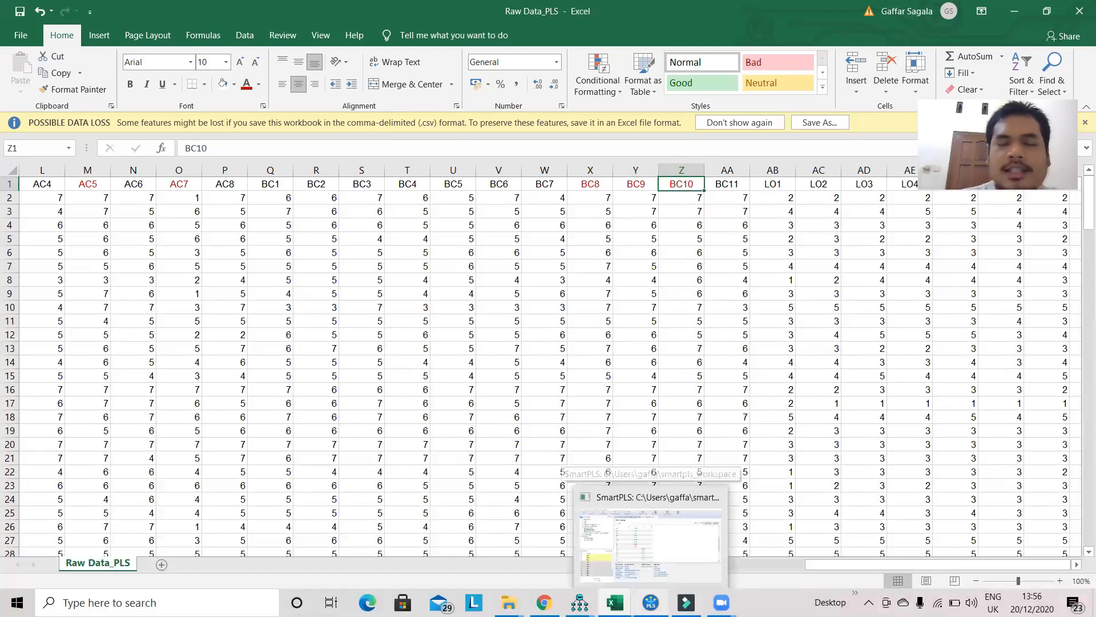
left_click(650, 537)
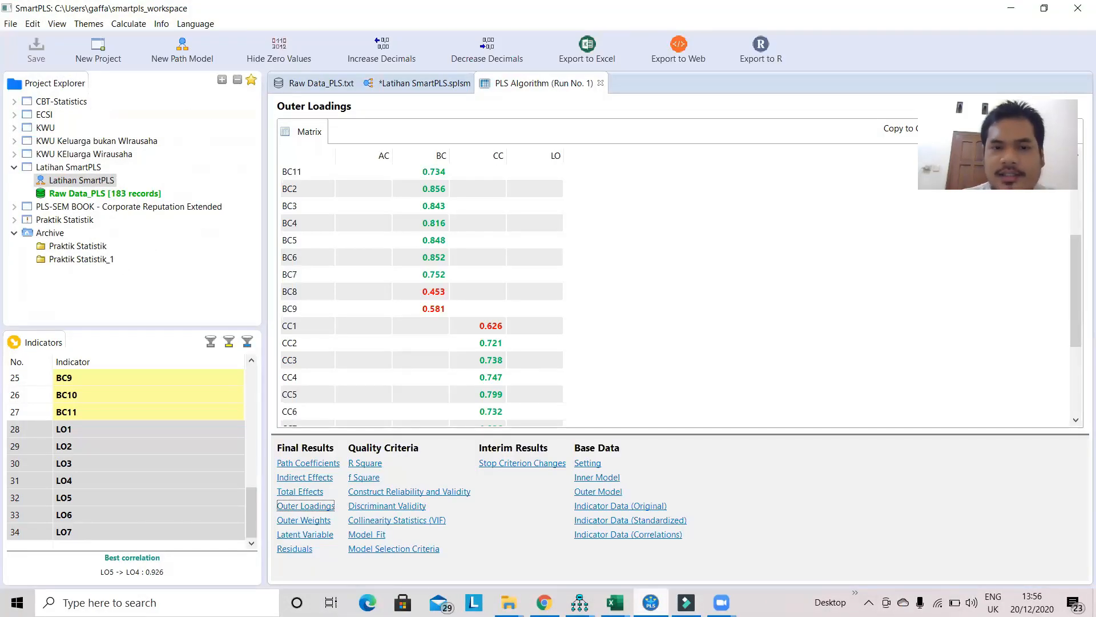
scroll(491, 311, "down", 2)
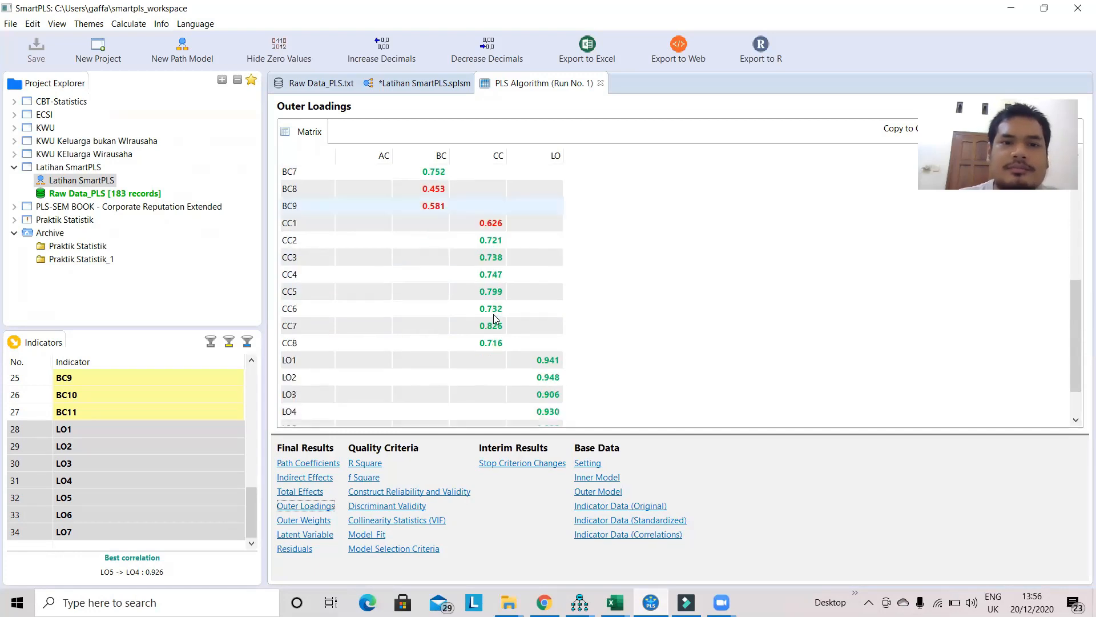
scroll(495, 319, "down", 1)
left_click(494, 172)
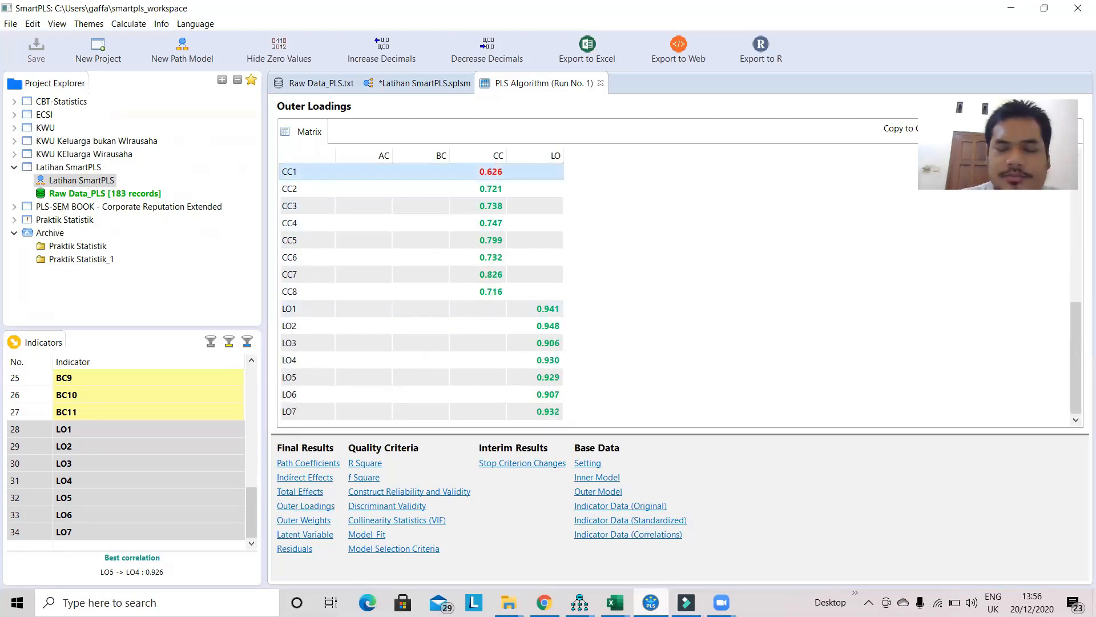
- Return to the Raw Data_PLS workbook in Excel and colour the CC1 header text red
left_click(651, 603)
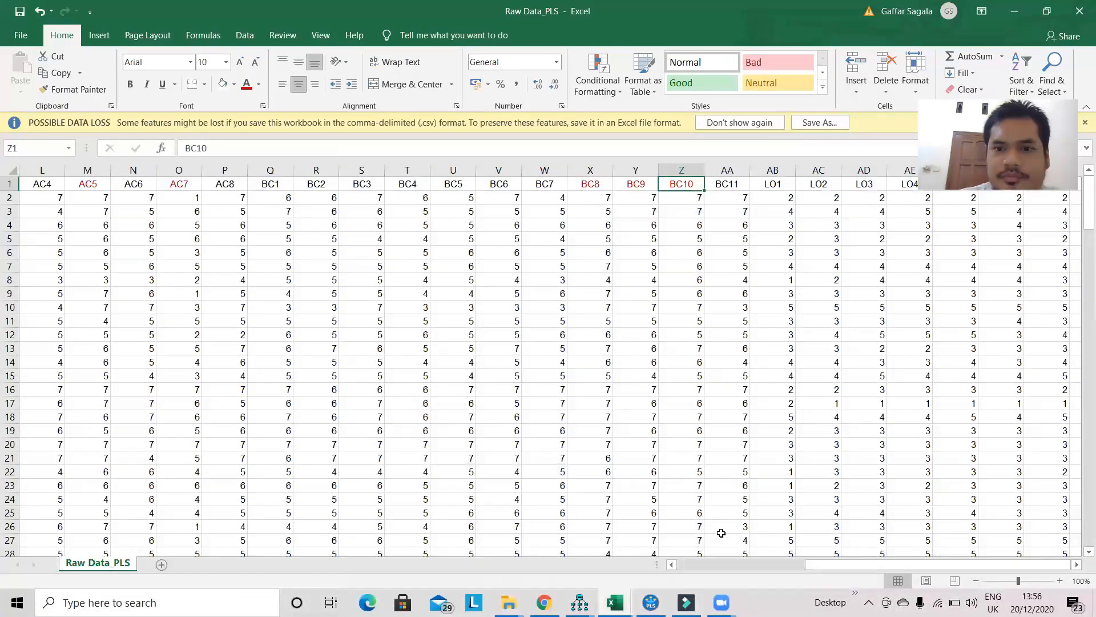
left_click(729, 565)
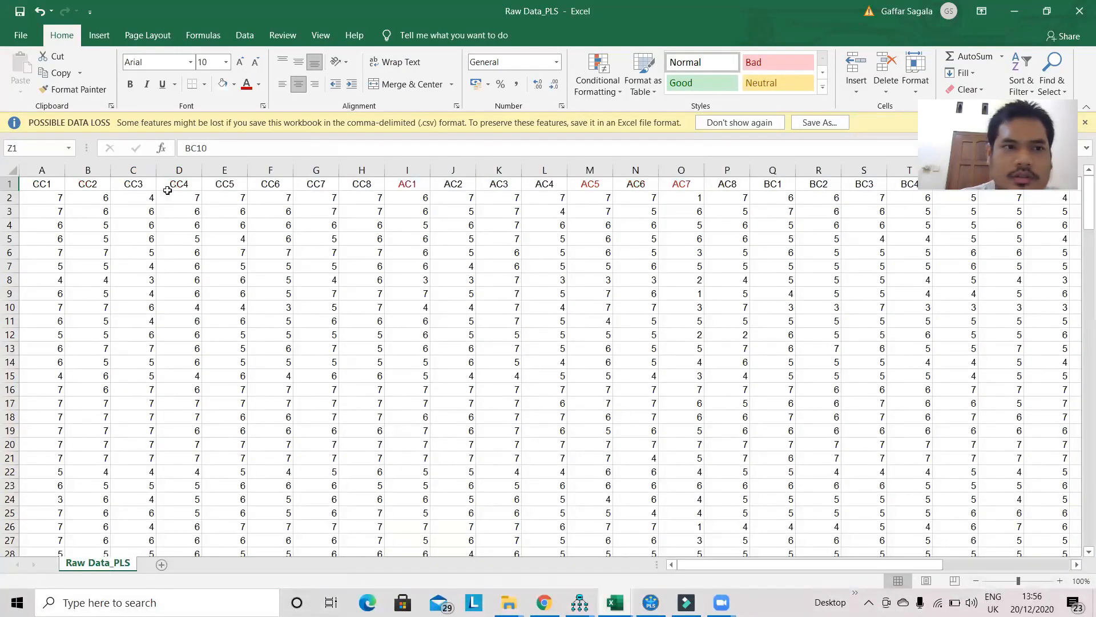
left_click(51, 185)
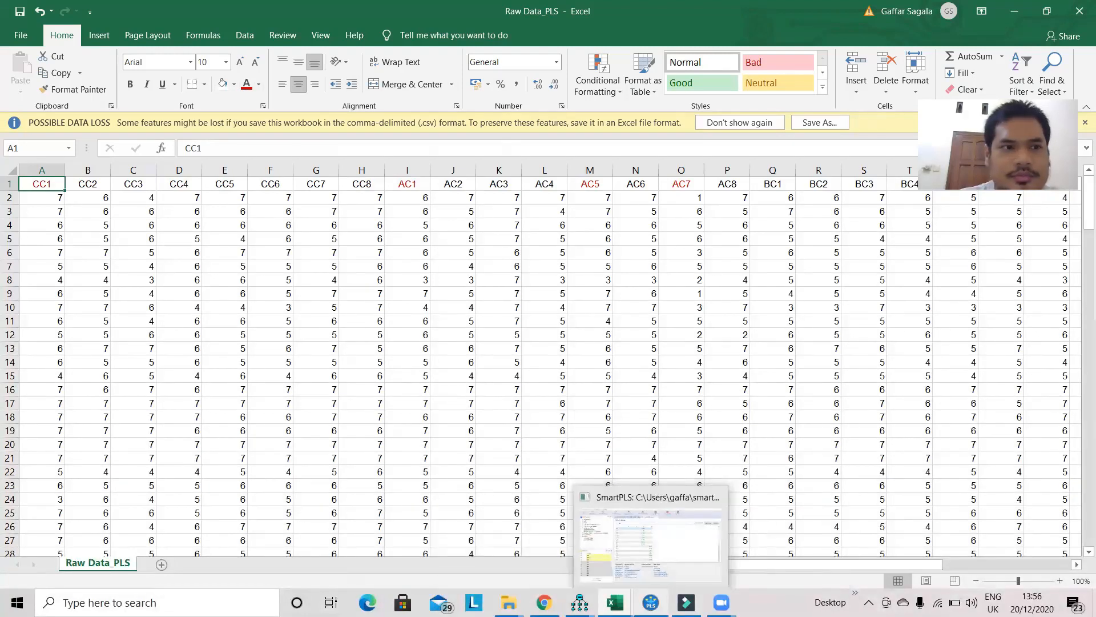
- Switch back to SmartPLS and display the Latihan SmartPLS path model
left_click(686, 504)
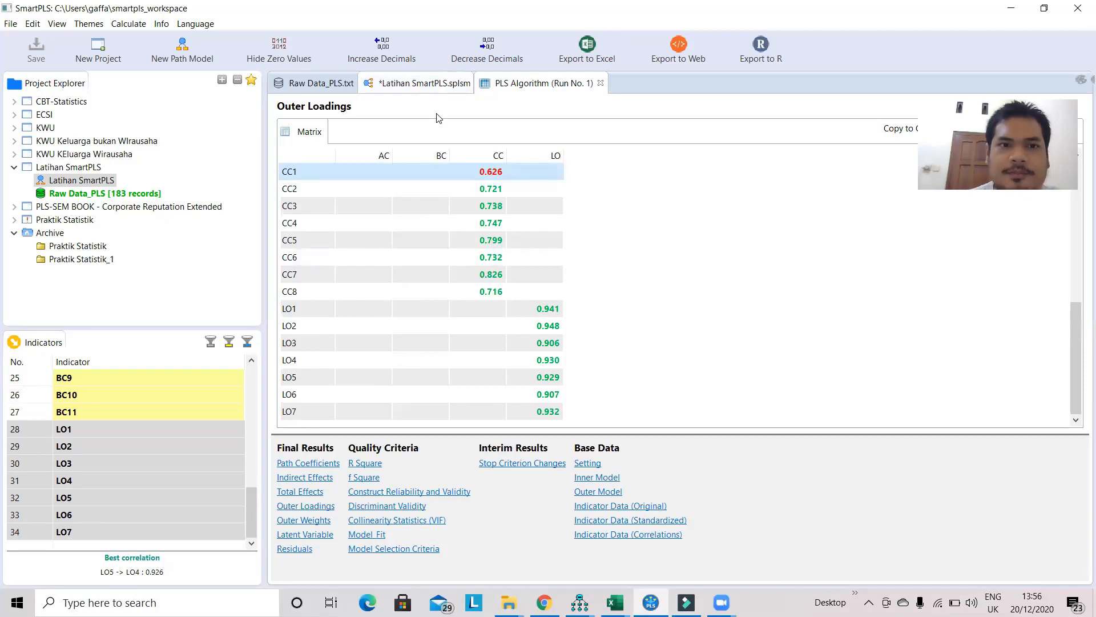
left_click(421, 84)
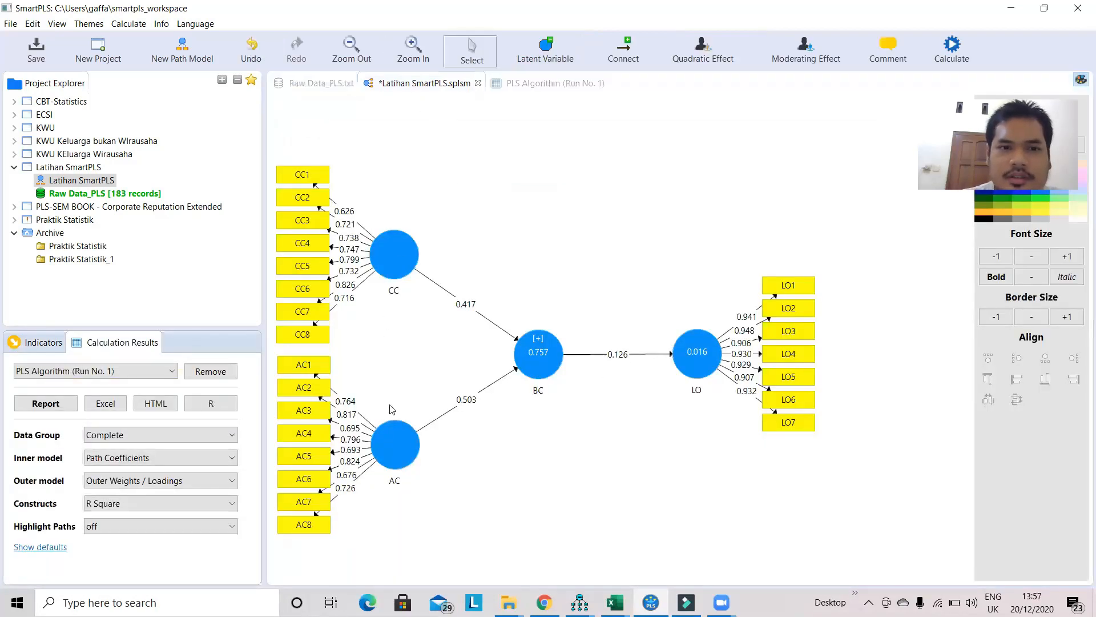
left_click(306, 371)
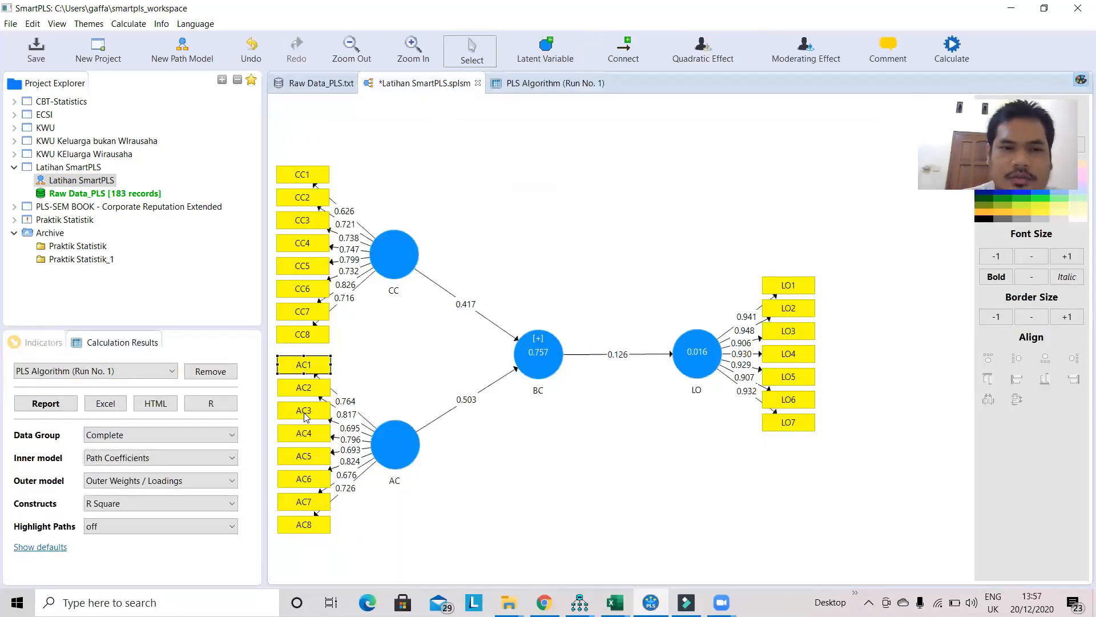
left_click(312, 459, "ctrl")
left_click(307, 505, "ctrl")
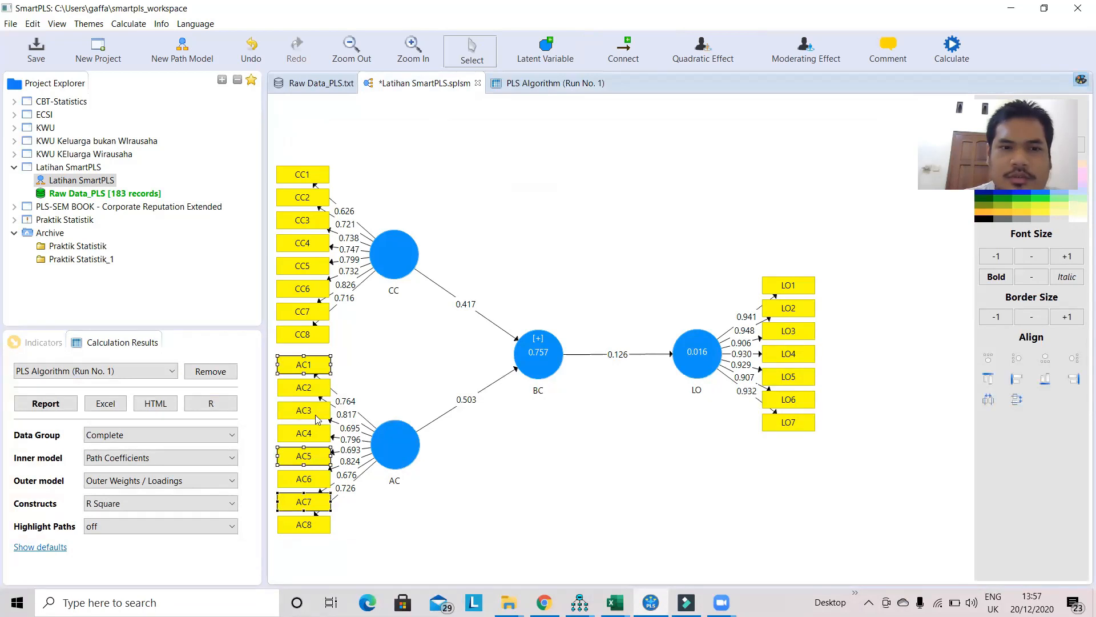
left_click(292, 178, "ctrl")
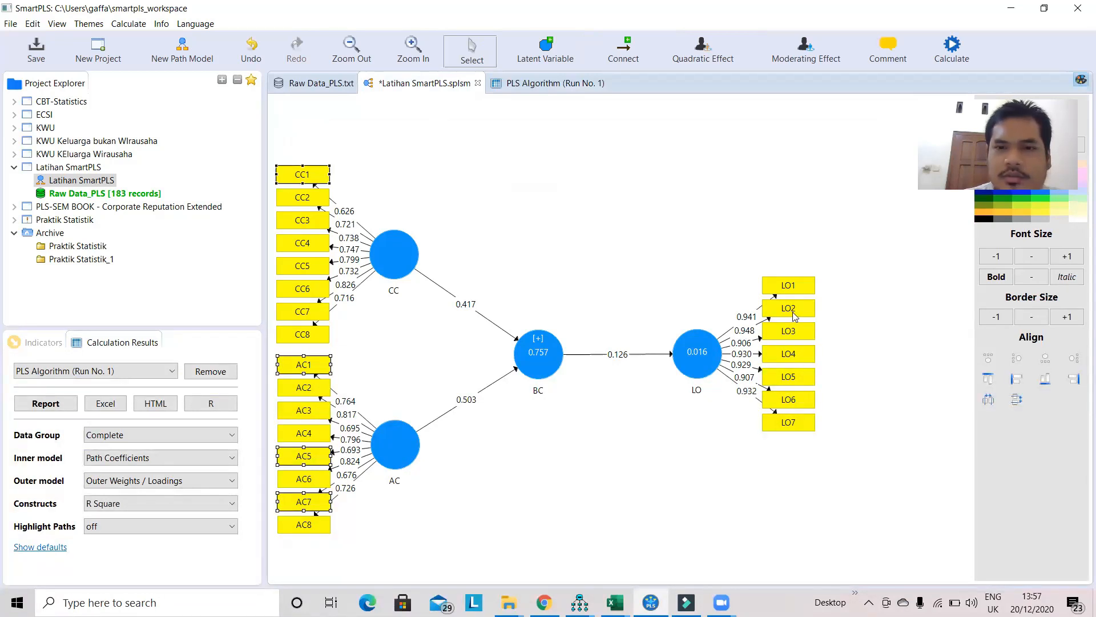
- Show the hidden indicators of the BC construct in the path model
right_click(548, 353)
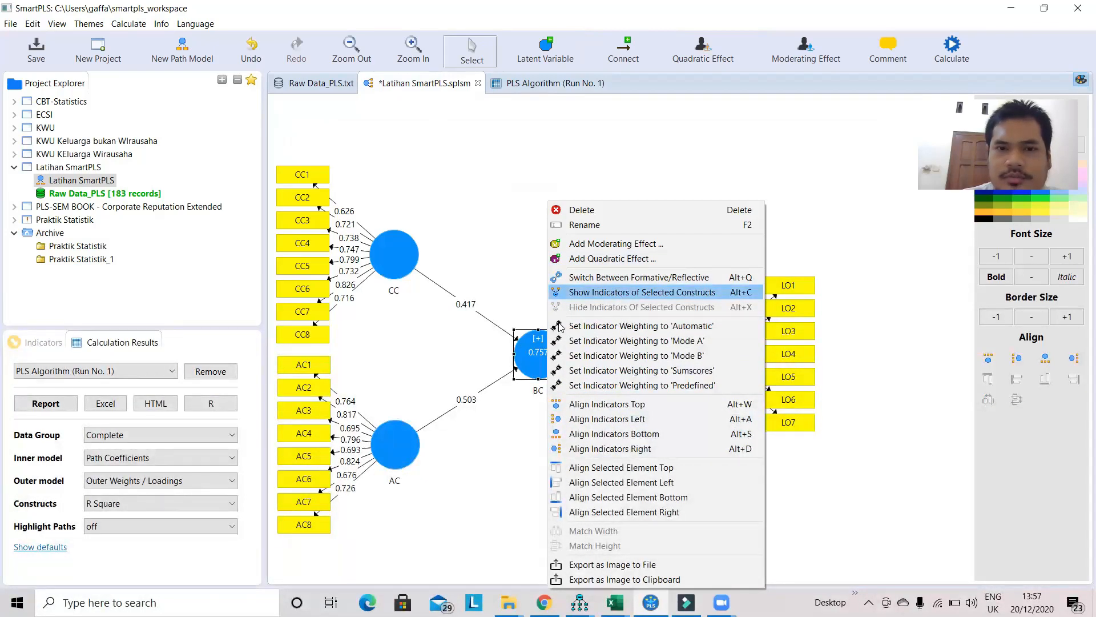
left_click(596, 299)
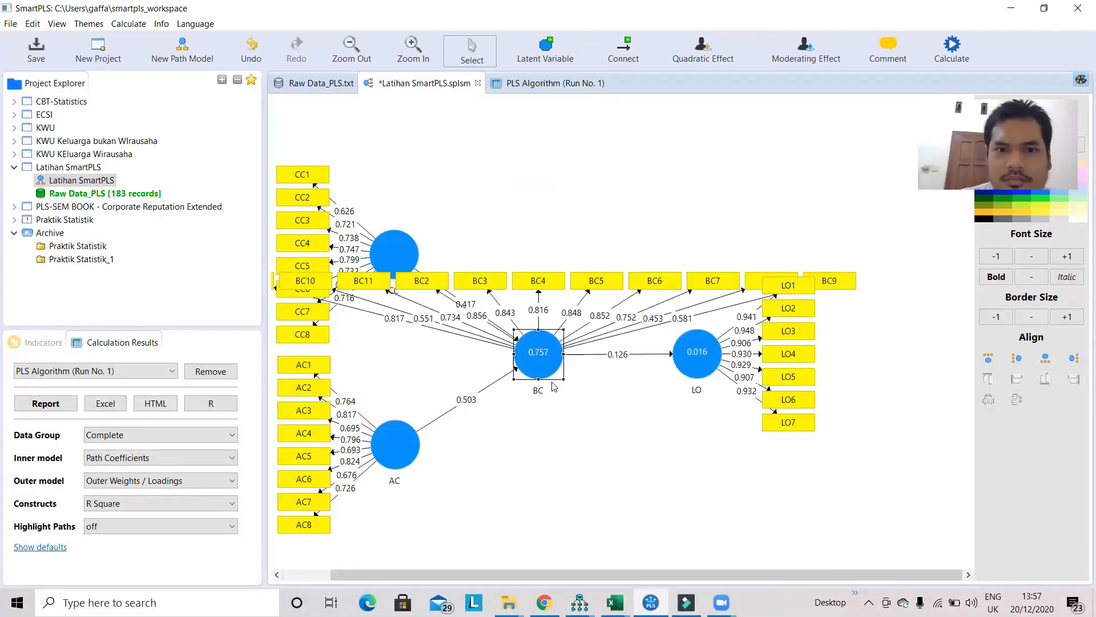
left_click(544, 363)
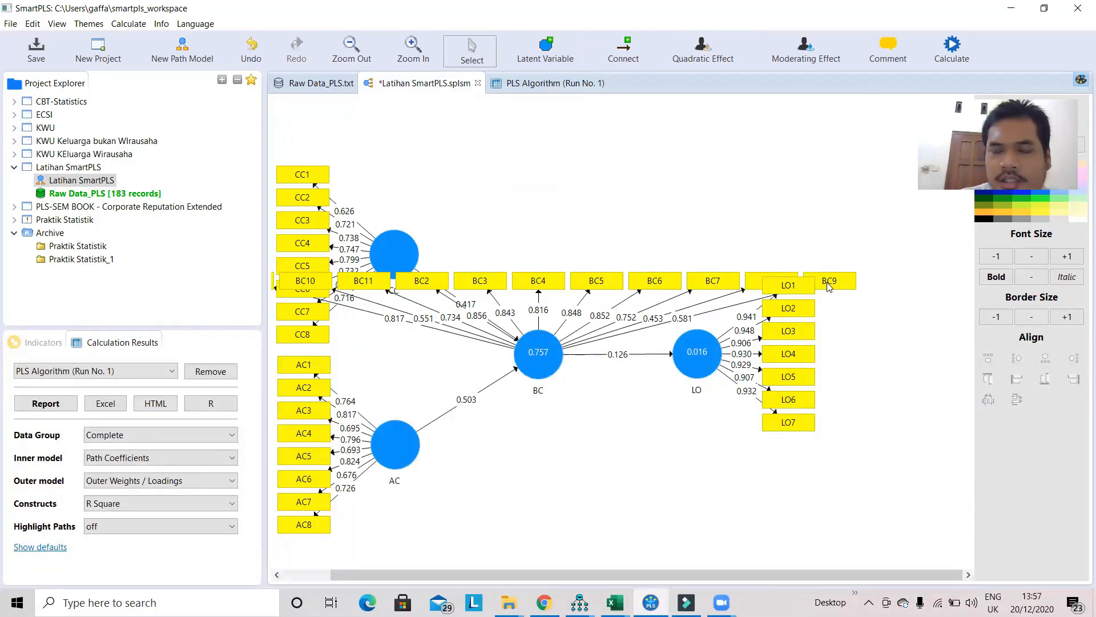
- Delete the indicators BC8, BC9, BC10, CC1, AC1, AC5 and AC7 from the model, and hide the remaining indicators of the BC construct
left_click(754, 284)
left_click(824, 285, "ctrl")
left_click(315, 283, "ctrl")
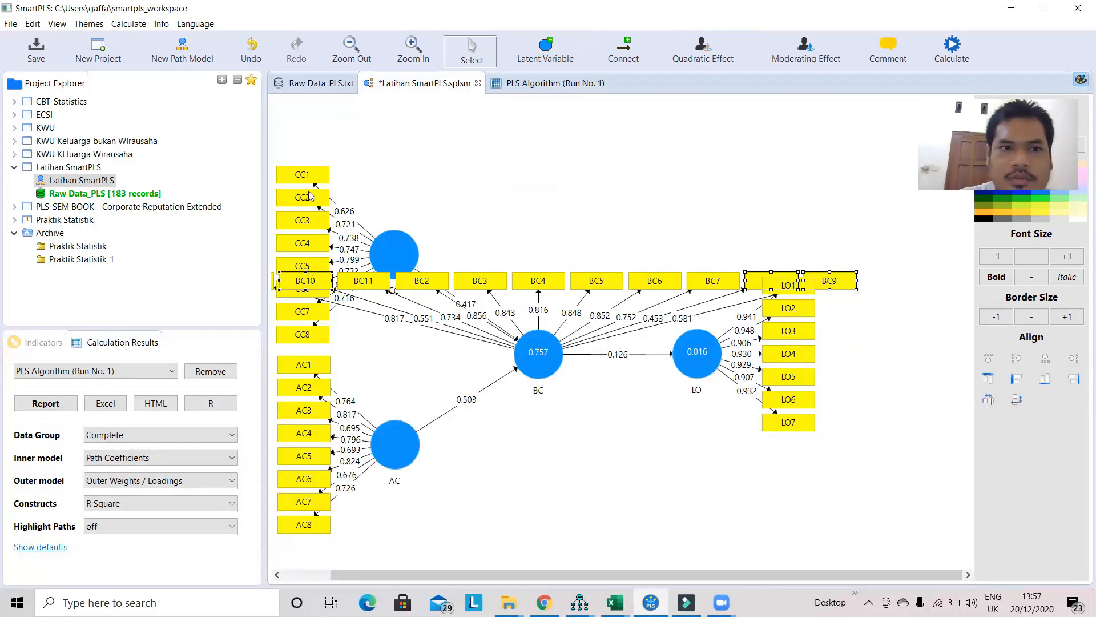
left_click(309, 177, "ctrl")
left_click(305, 367, "ctrl")
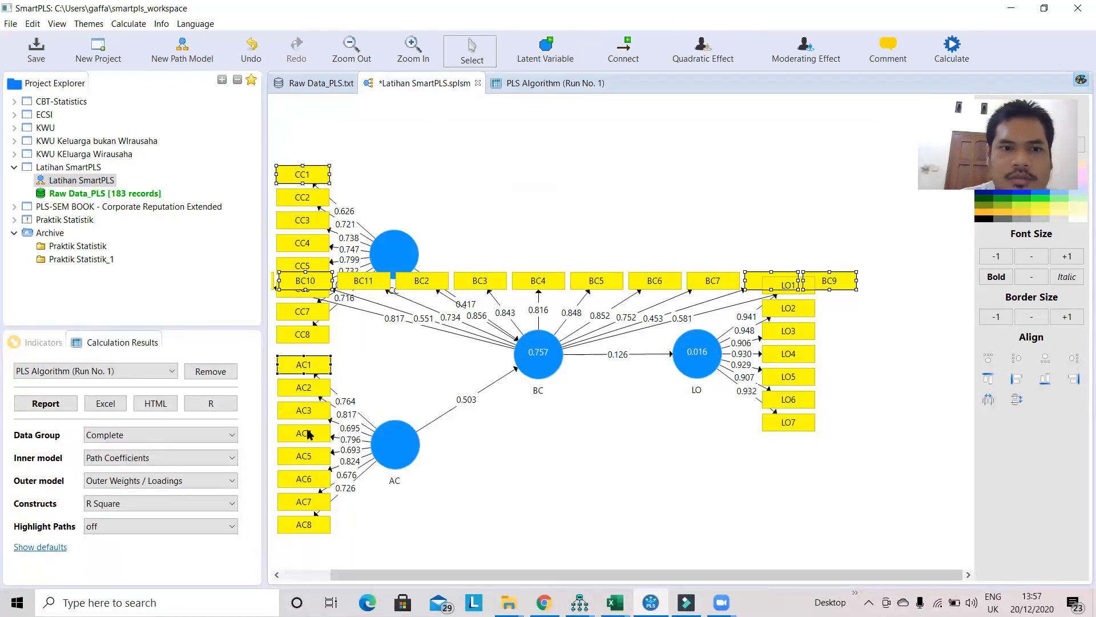
left_click(305, 459, "ctrl")
left_click(307, 511, "ctrl")
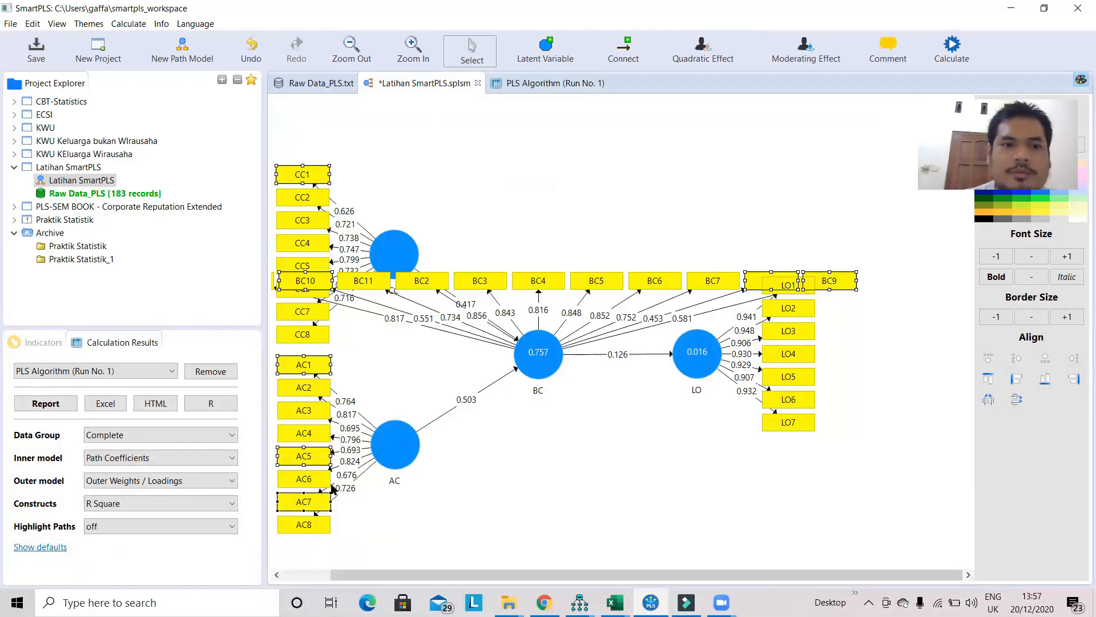
right_click(303, 169)
left_click(359, 178)
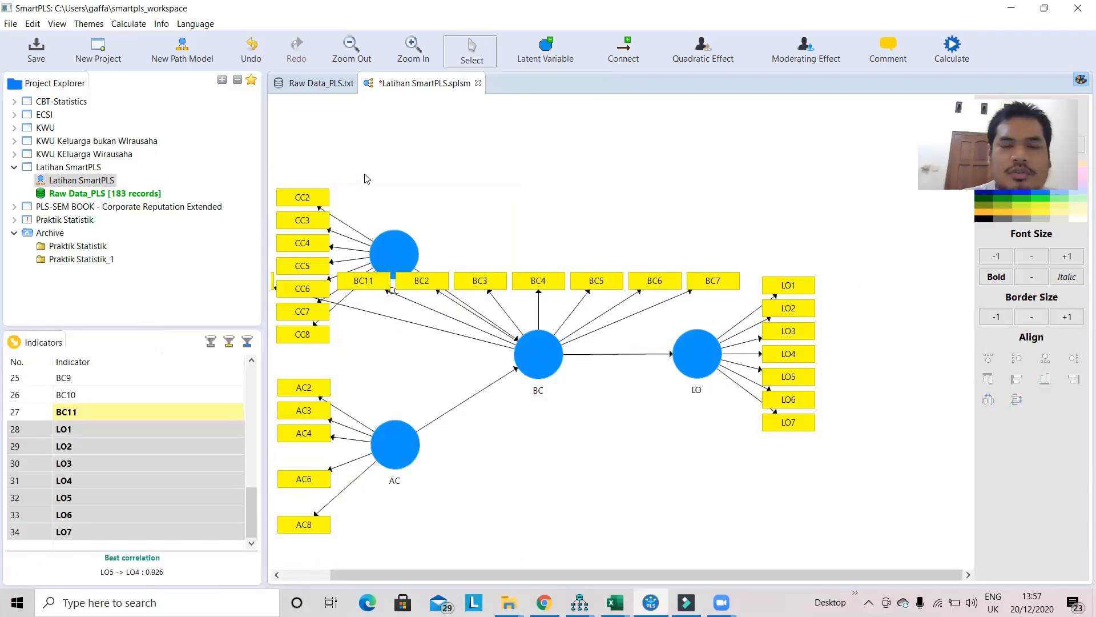
right_click(540, 355)
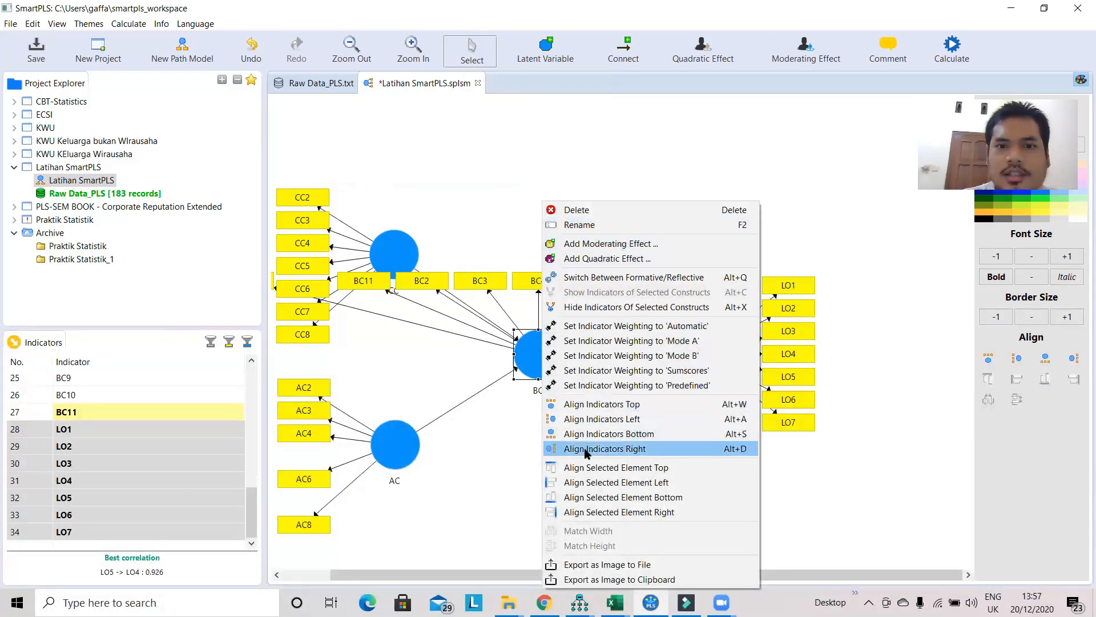
left_click(615, 307)
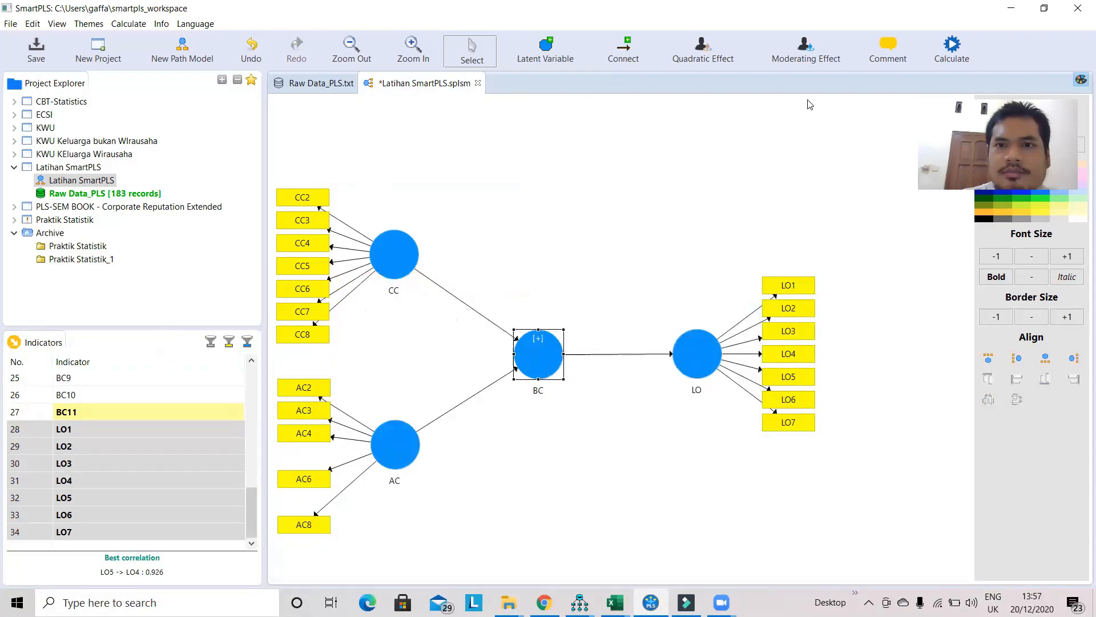
- Run the PLS Algorithm on the reduced model with path weighting, 300 maximum iterations and stop criterion 7, opening the full report
left_click(952, 49)
left_click(928, 55)
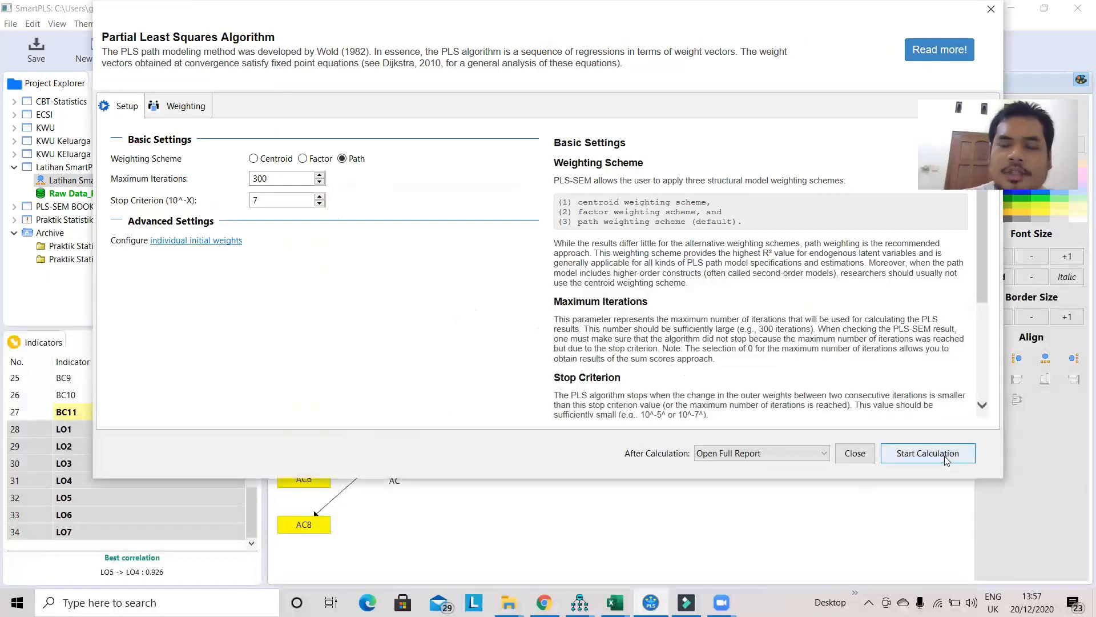
left_click(942, 455)
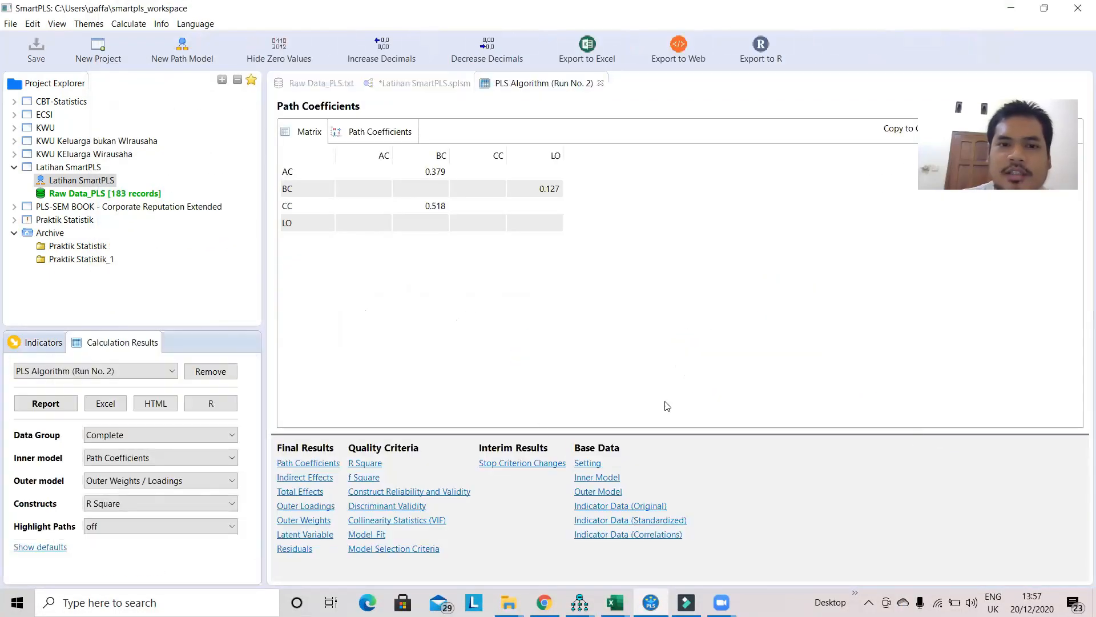
- Open the Outer Loadings matrix of the new run and examine the remaining indicators for low loadings
left_click(317, 506)
scroll(536, 341, "down", 5)
scroll(536, 340, "up", 5)
scroll(536, 343, "down", 2)
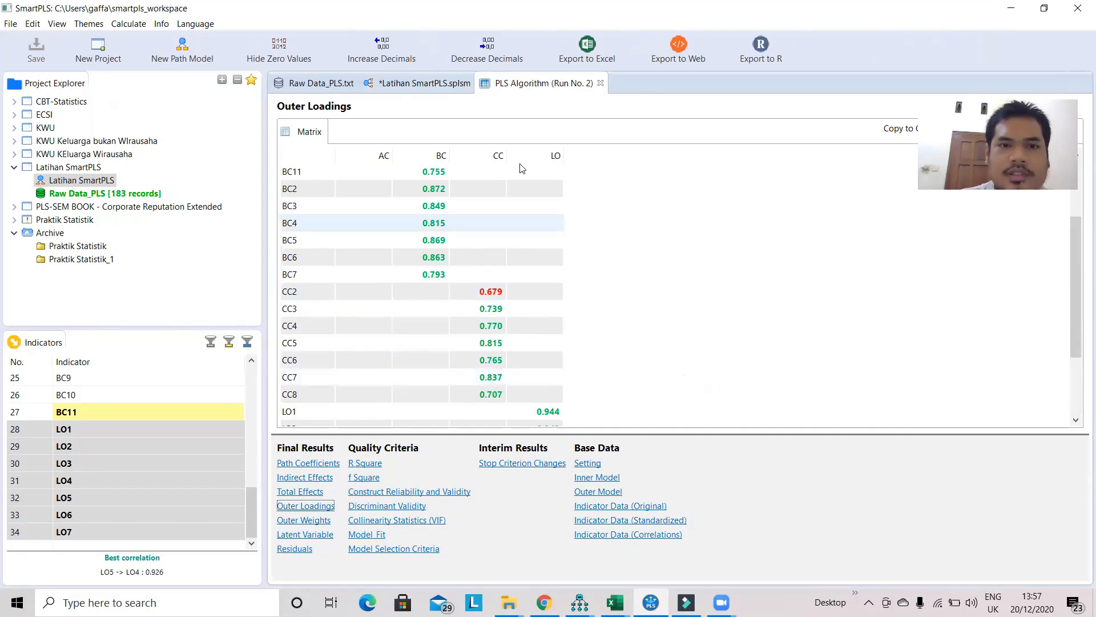
- Return to the Latihan SmartPLS path model and delete the CC2 indicator from the CC construct
left_click(433, 87)
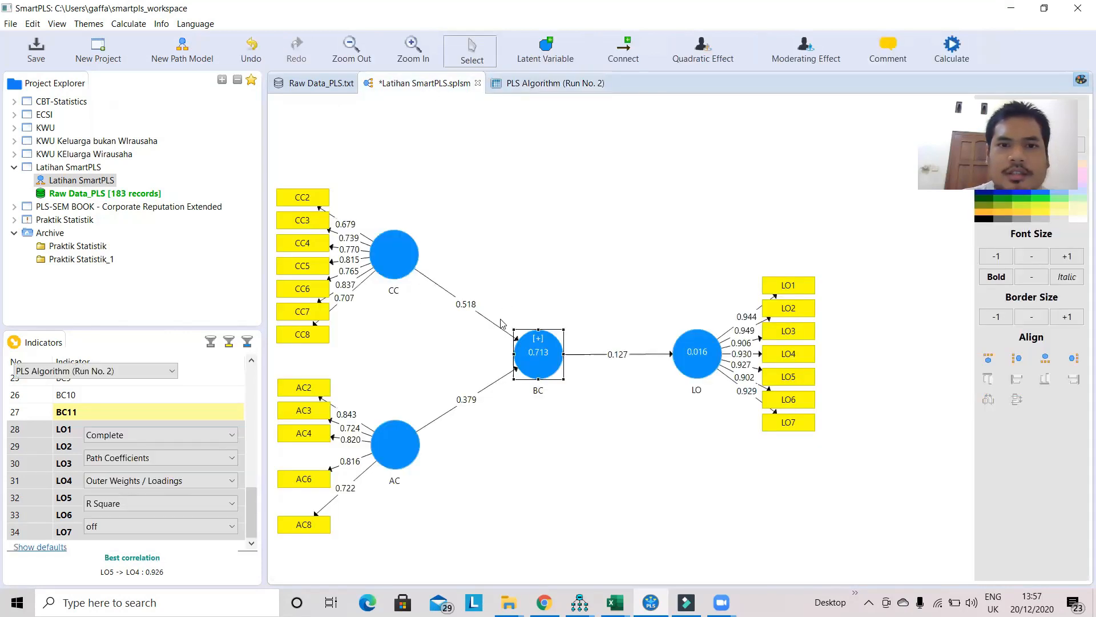
left_click(313, 202)
right_click(303, 196)
left_click(330, 205)
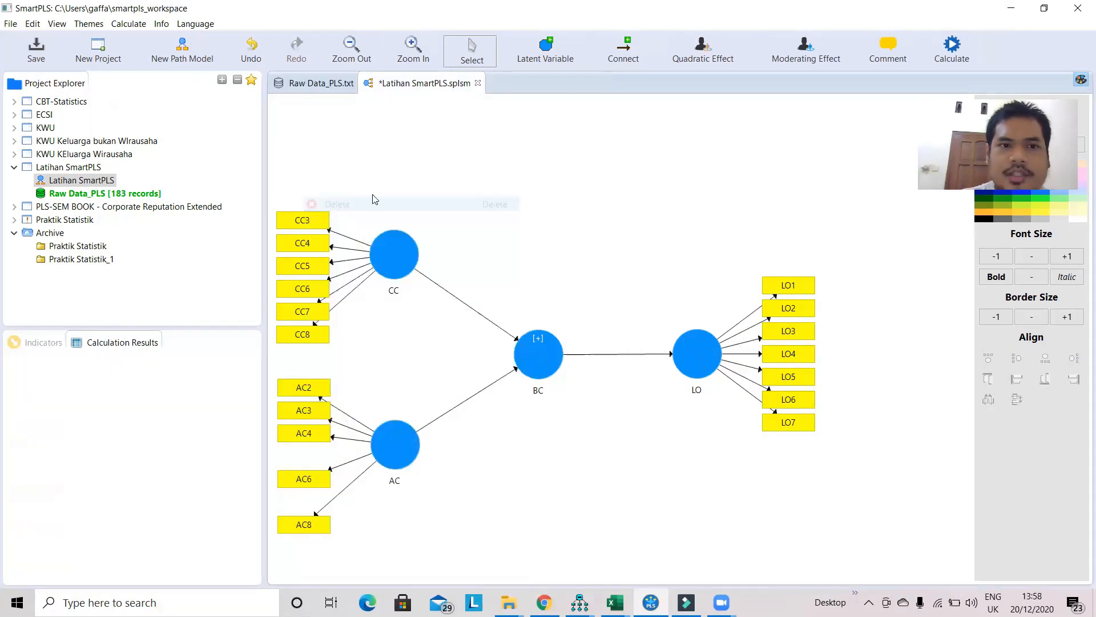
- Rerun the PLS Algorithm without CC2 and review the loadings in the new report's Outer Loadings matrix
left_click(963, 62)
left_click(943, 453)
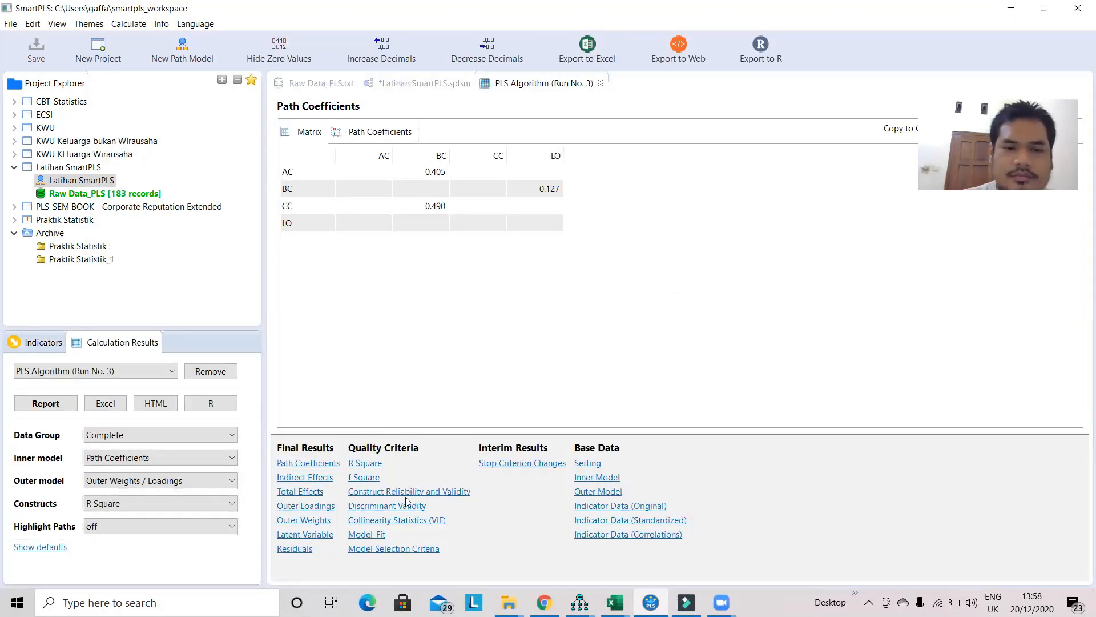
left_click(306, 507)
scroll(417, 331, "down", 4)
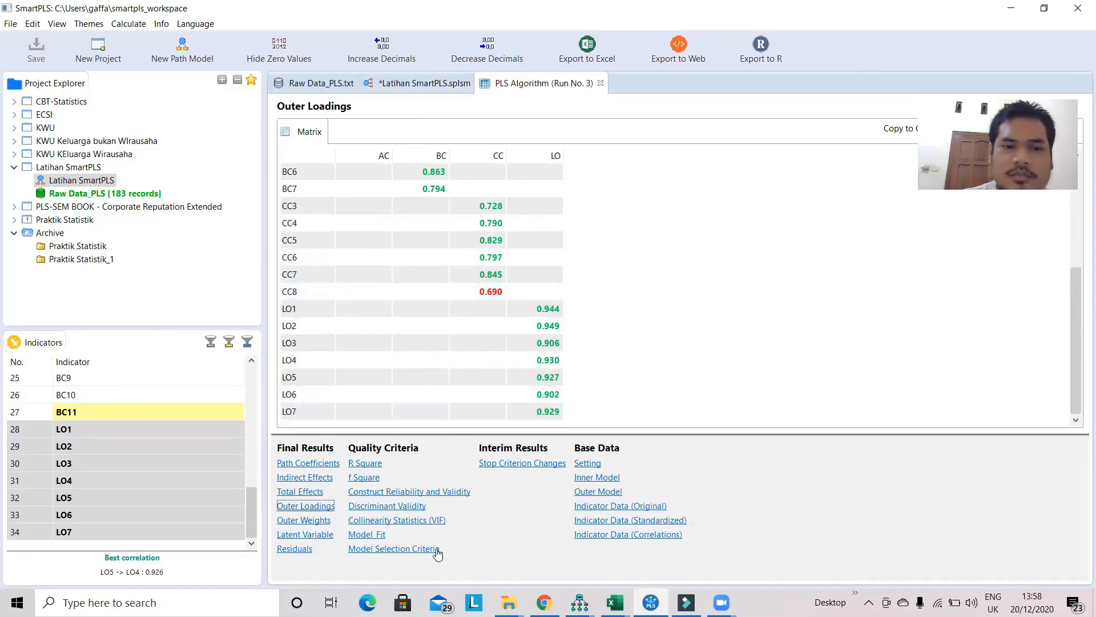
- Return to the Latihan SmartPLS path model and delete the CC8 indicator from the CC construct
left_click(416, 83)
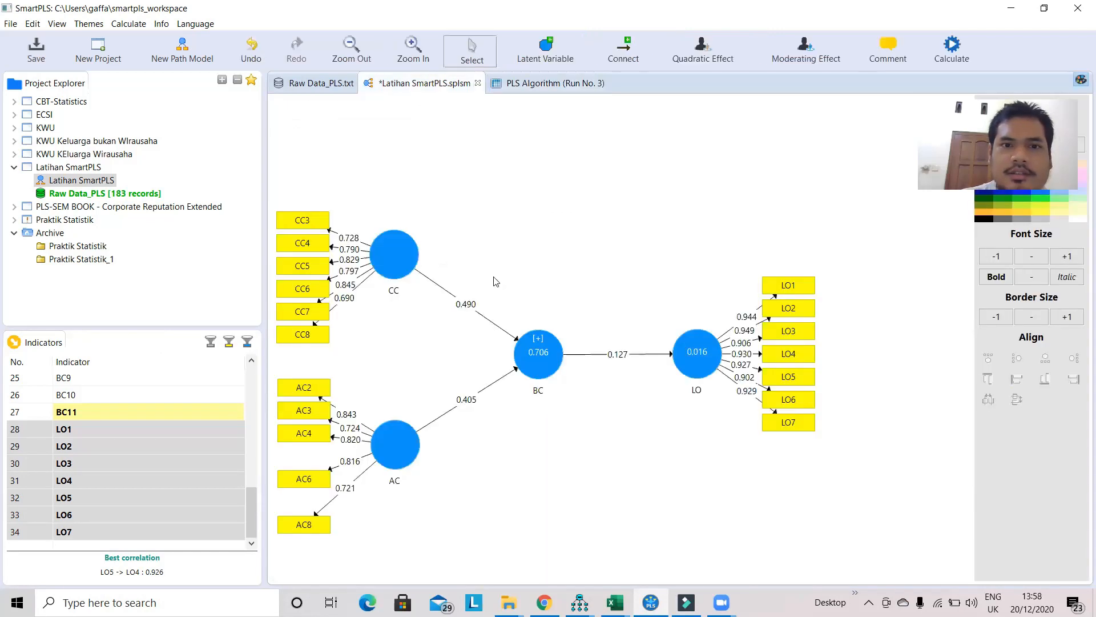
right_click(291, 338)
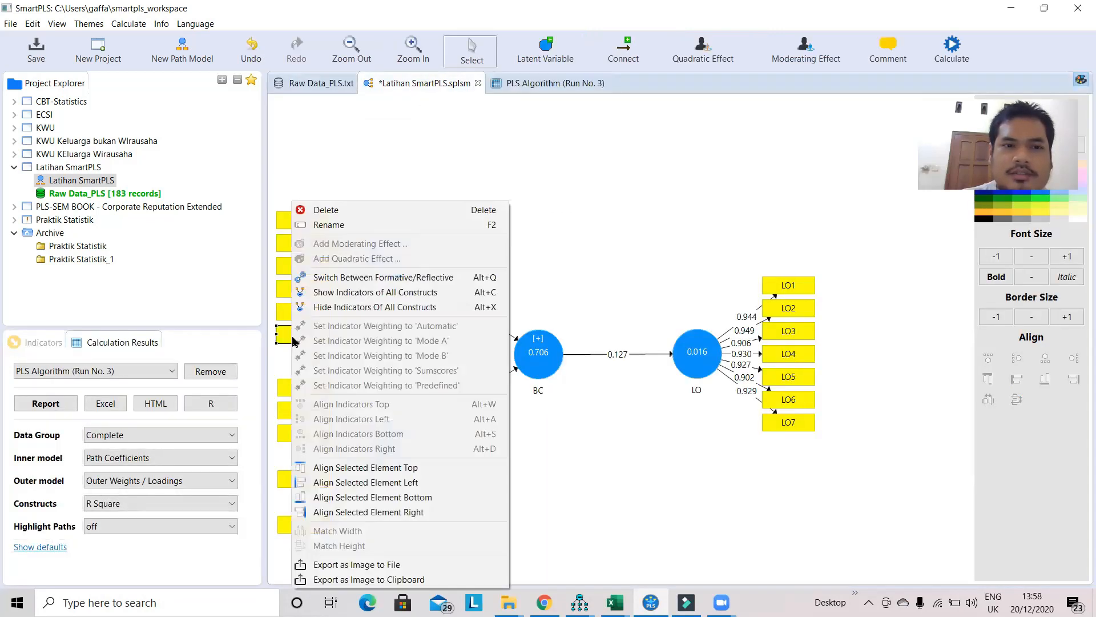
left_click(339, 209)
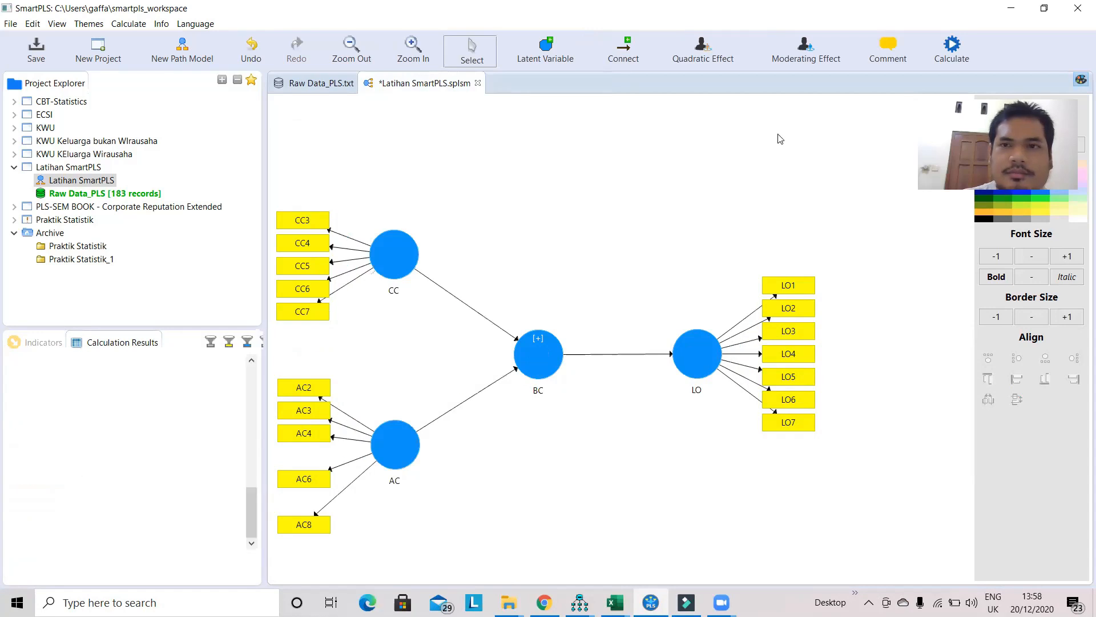
- Rerun the PLS Algorithm on the model without CC8 and open its full report
left_click(953, 49)
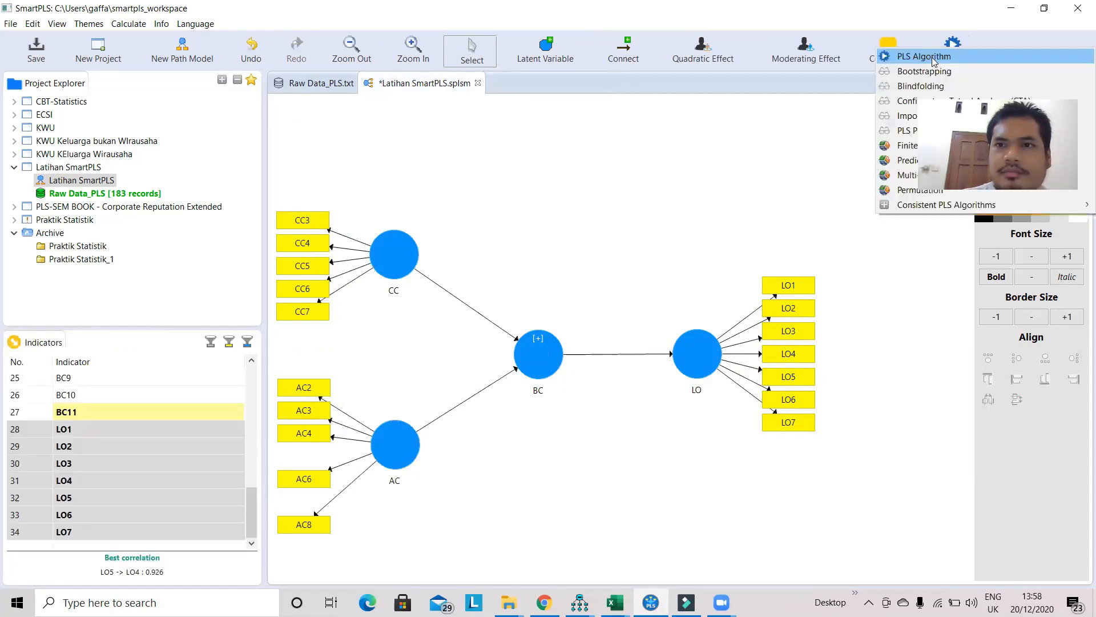
left_click(904, 68)
left_click(917, 453)
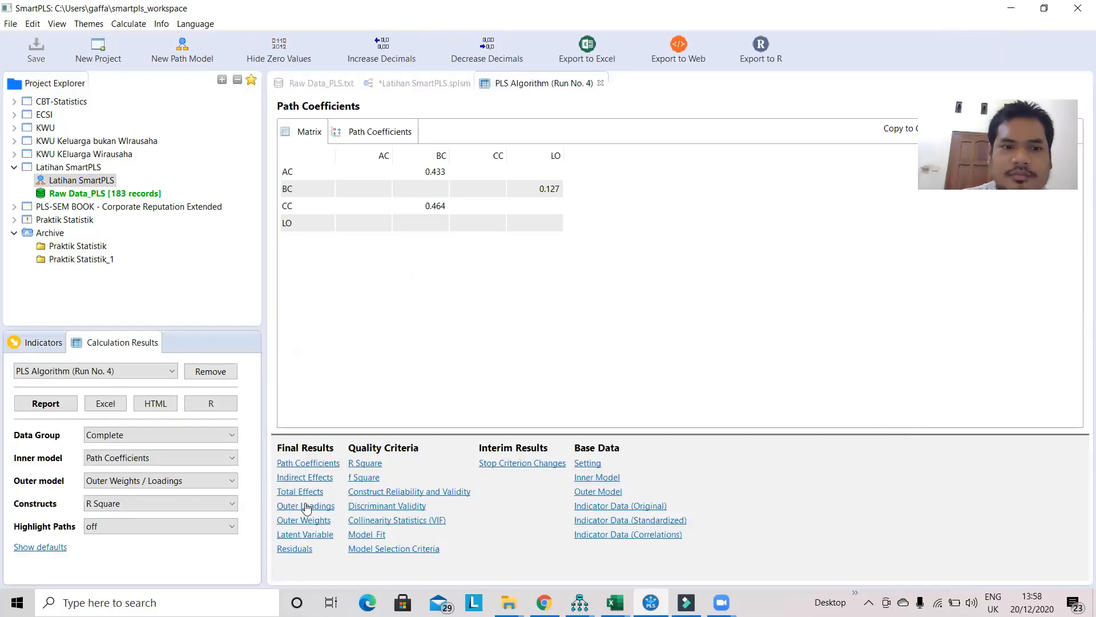
- Open the Outer Loadings matrix of the latest run and check every remaining AC, BC, CC and LO indicator for low loadings
left_click(303, 506)
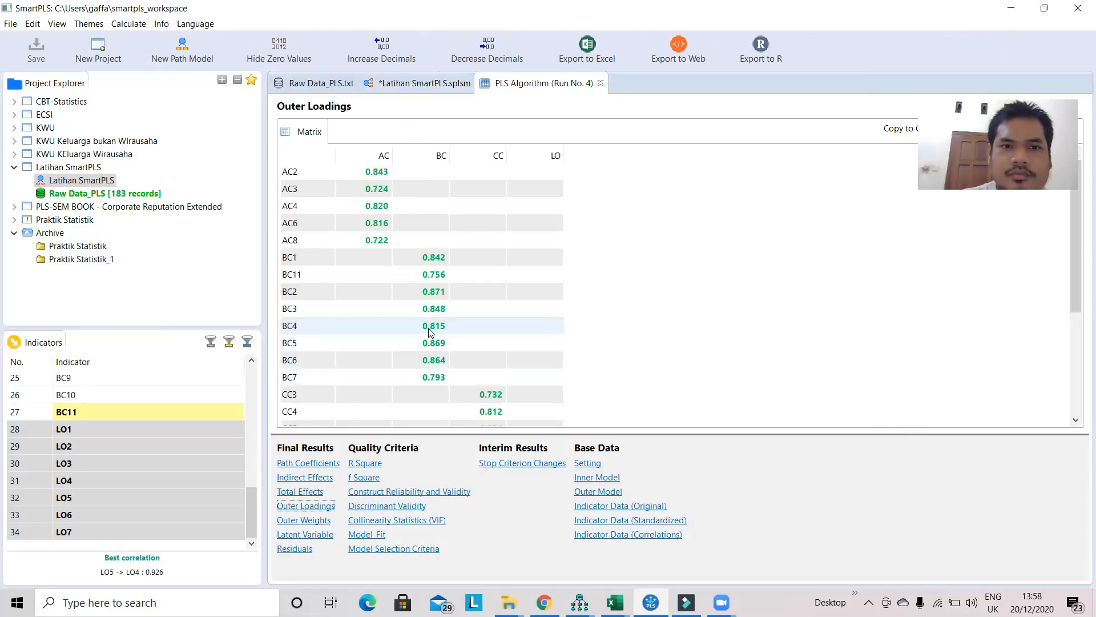
scroll(433, 333, "down", 3)
scroll(431, 334, "up", 4)
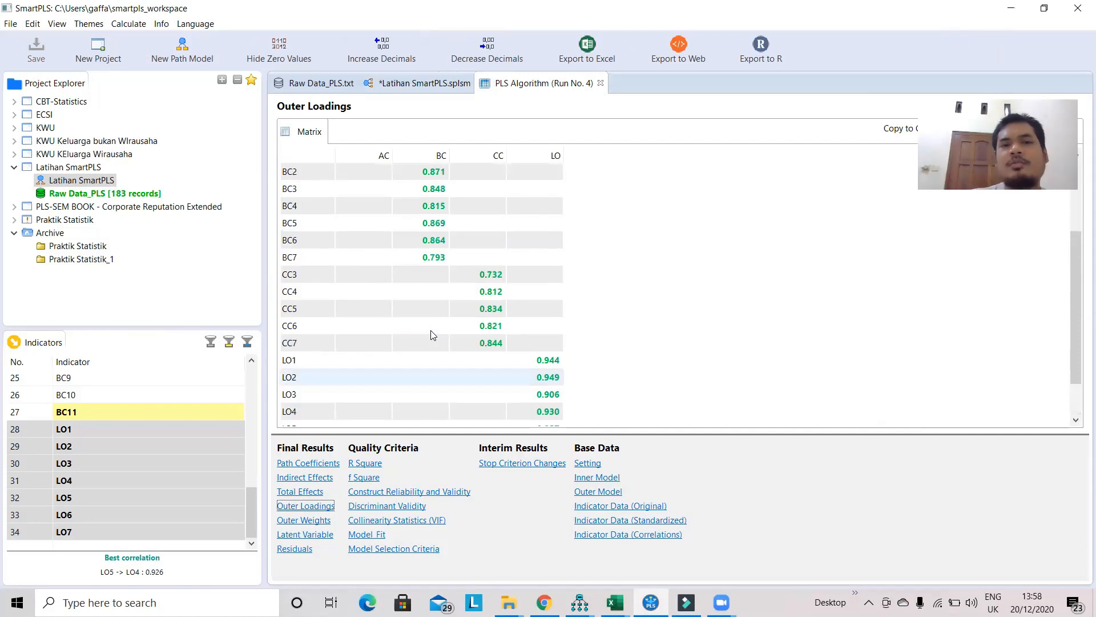
scroll(429, 334, "down", 4)
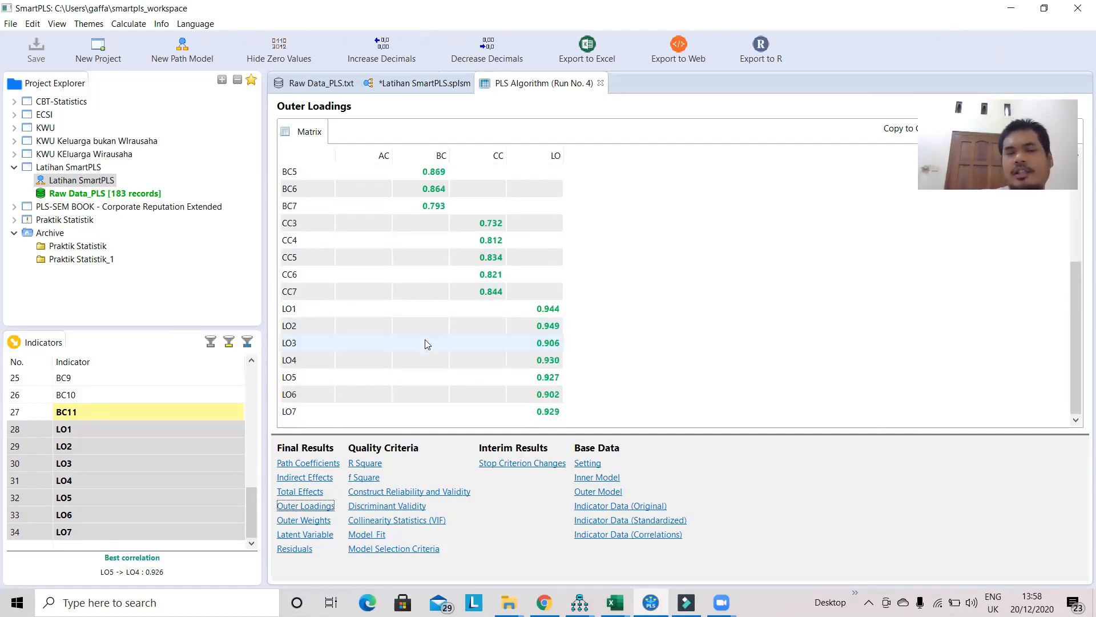
scroll(426, 340, "up", 4)
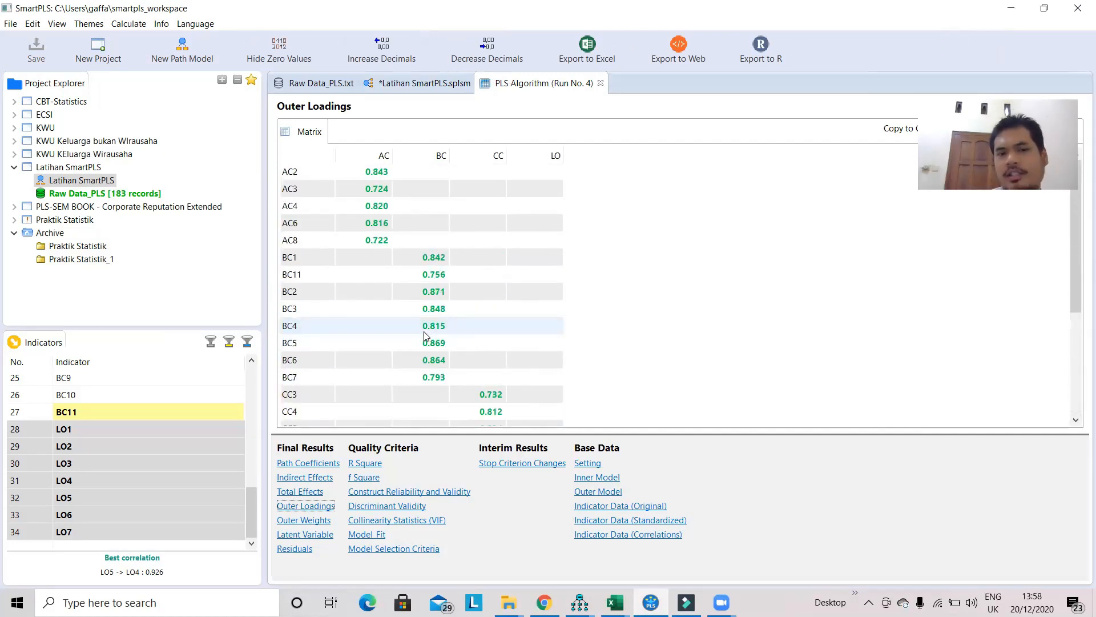
scroll(425, 336, "down", 4)
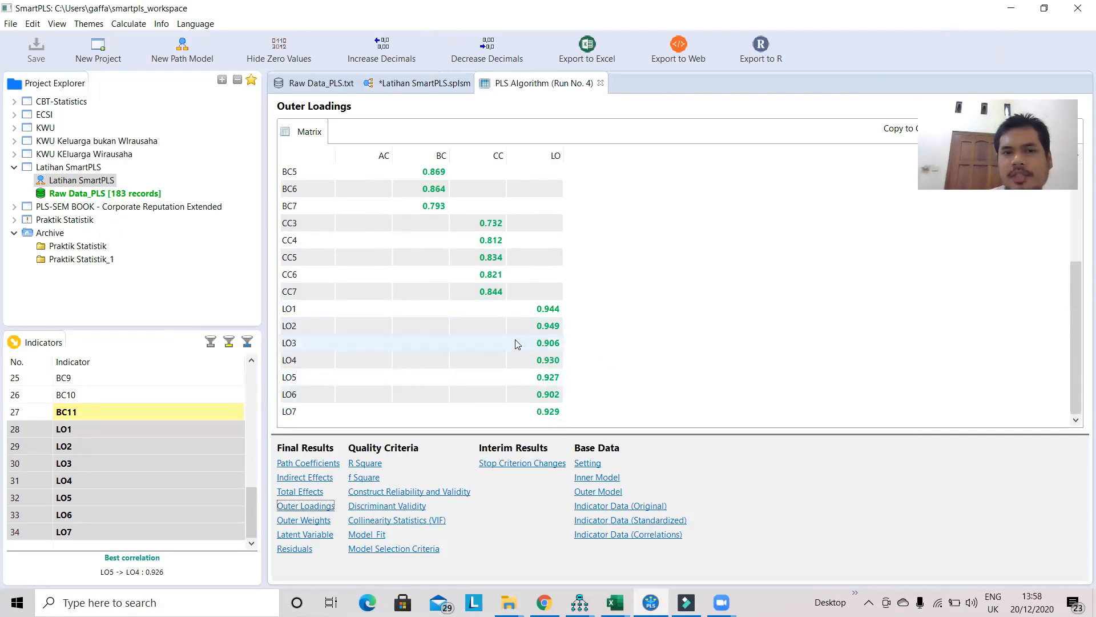
scroll(516, 340, "up", 2)
scroll(518, 343, "up", 1)
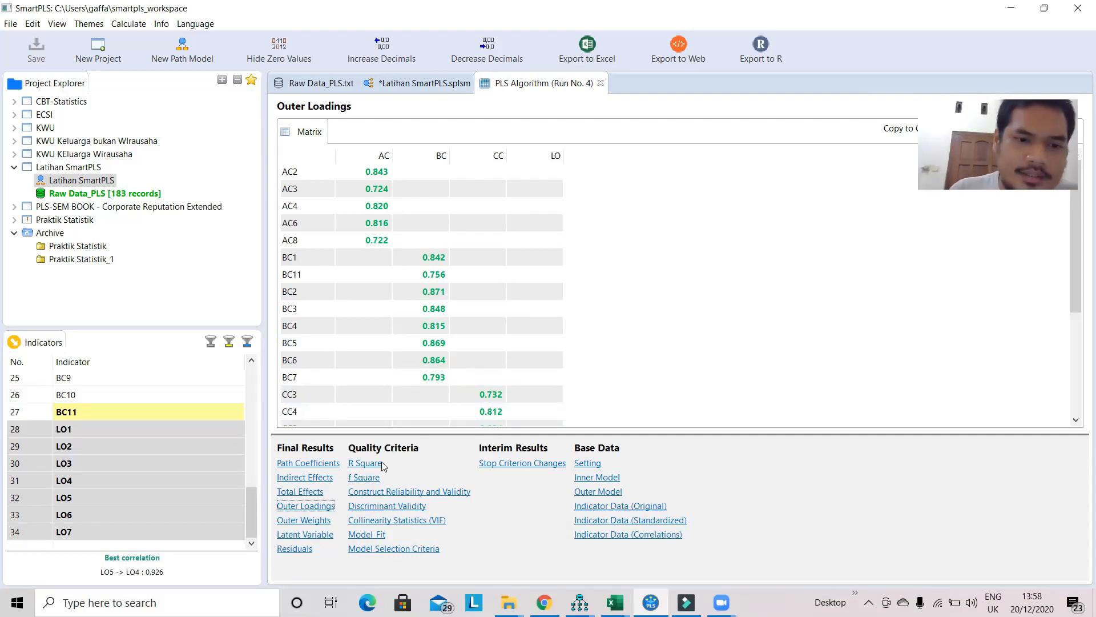
- Open Construct Reliability and Validity, widen the matrix columns, and examine the Cronbach's Alpha, rho_A, Composite Reliability and AVE charts
left_click(382, 495)
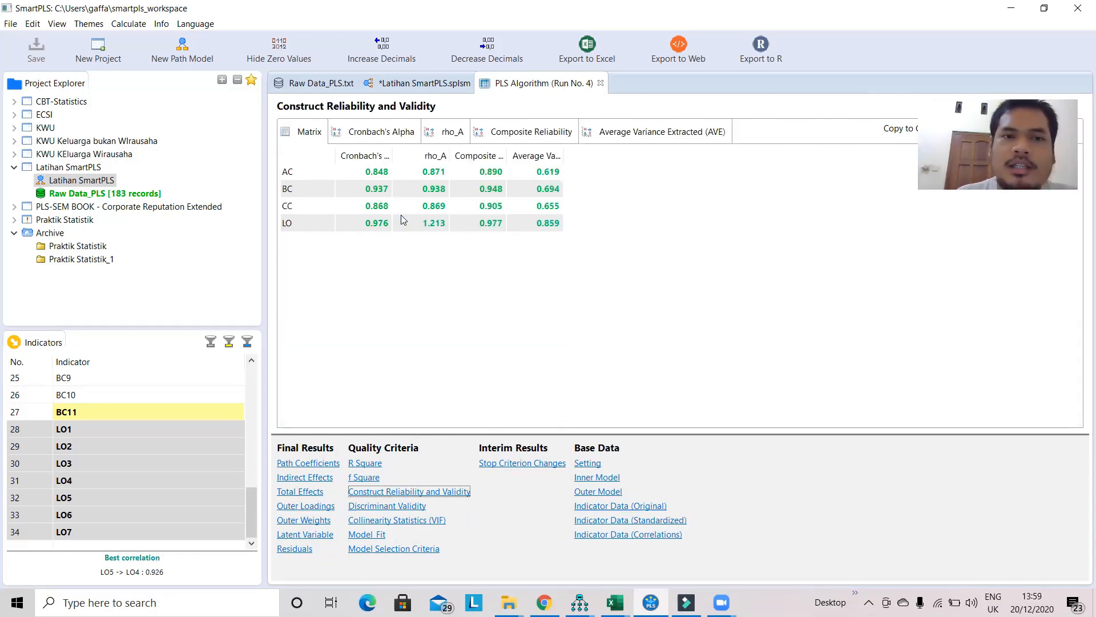
left_click_drag(393, 156, 757, 155)
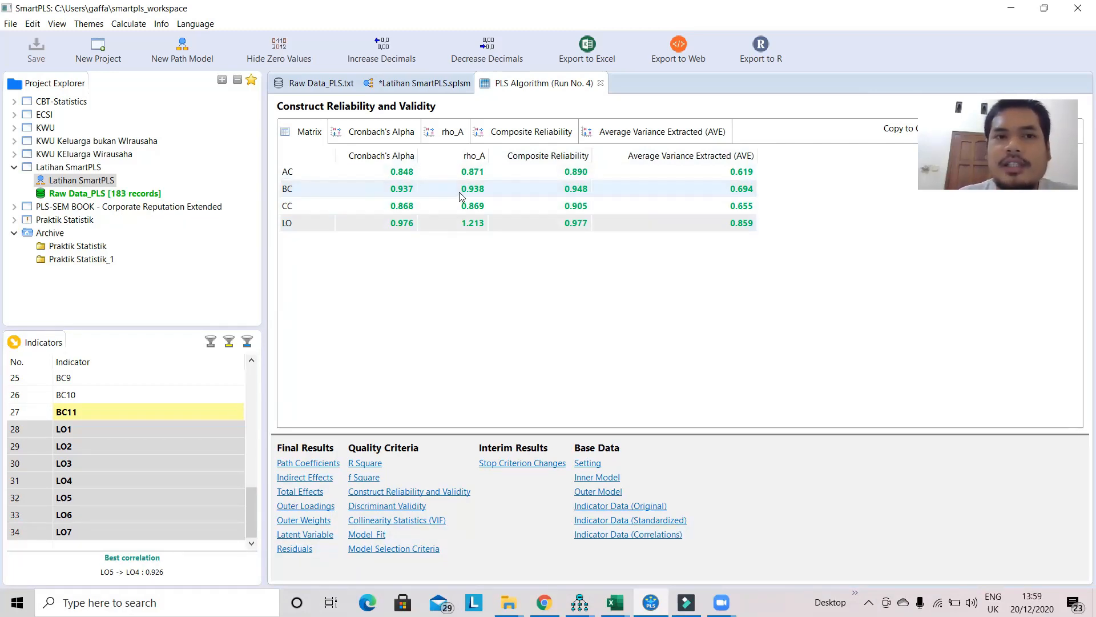
left_click(382, 134)
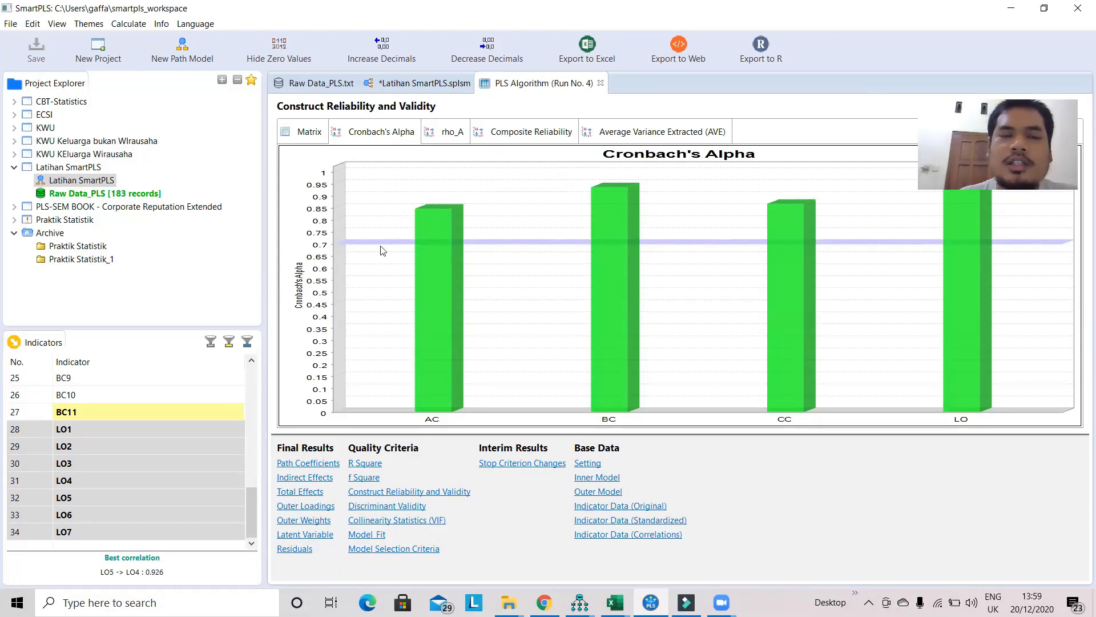
mouse_move(439, 279)
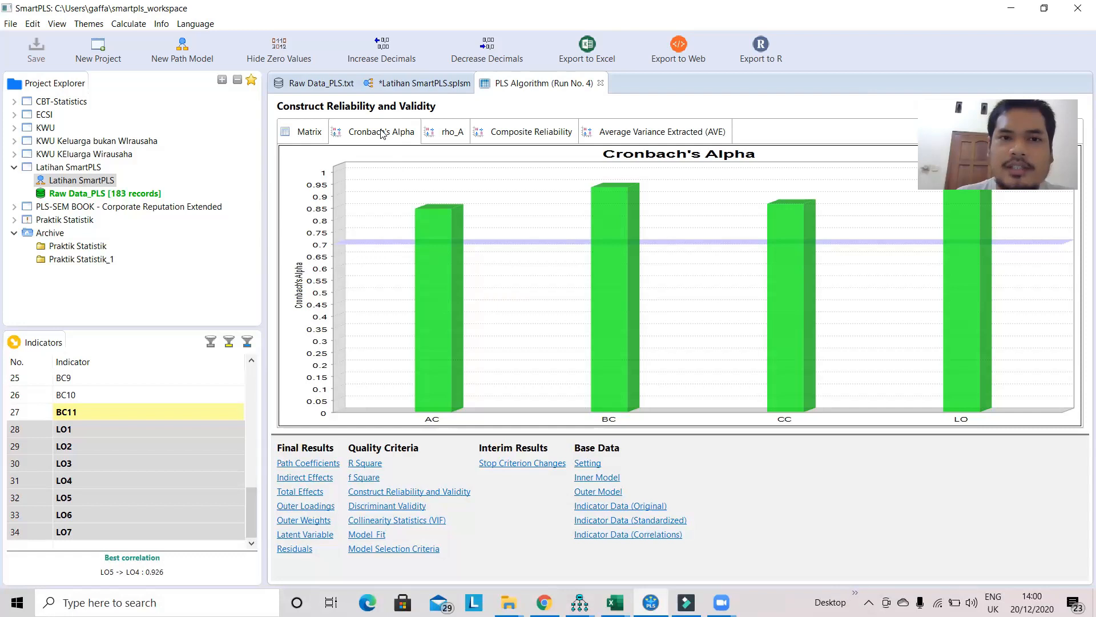
left_click(492, 137)
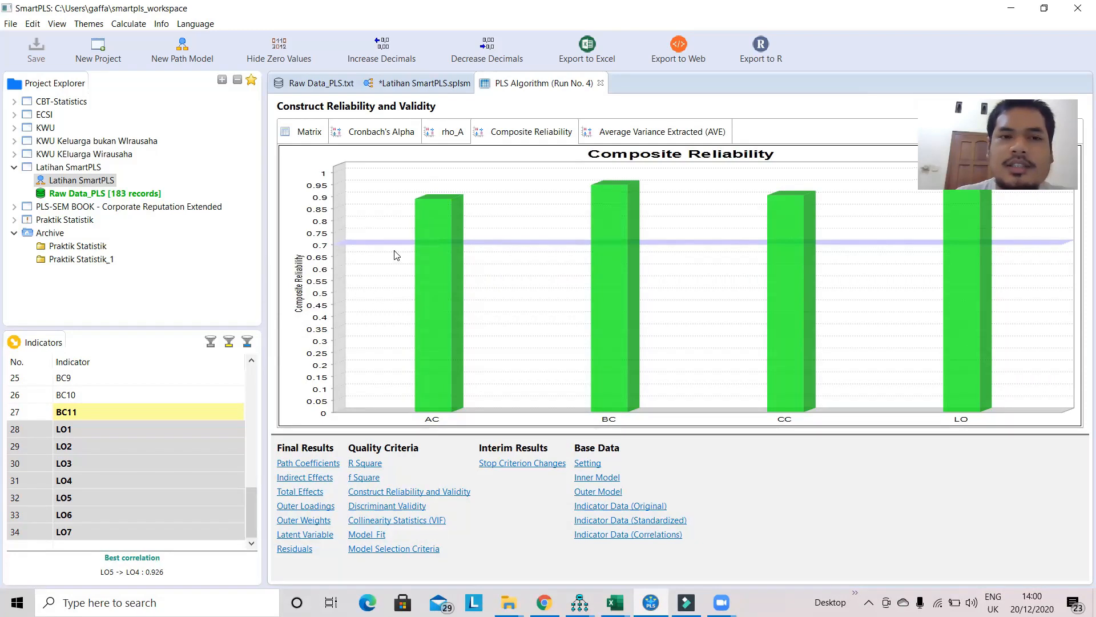
left_click(626, 132)
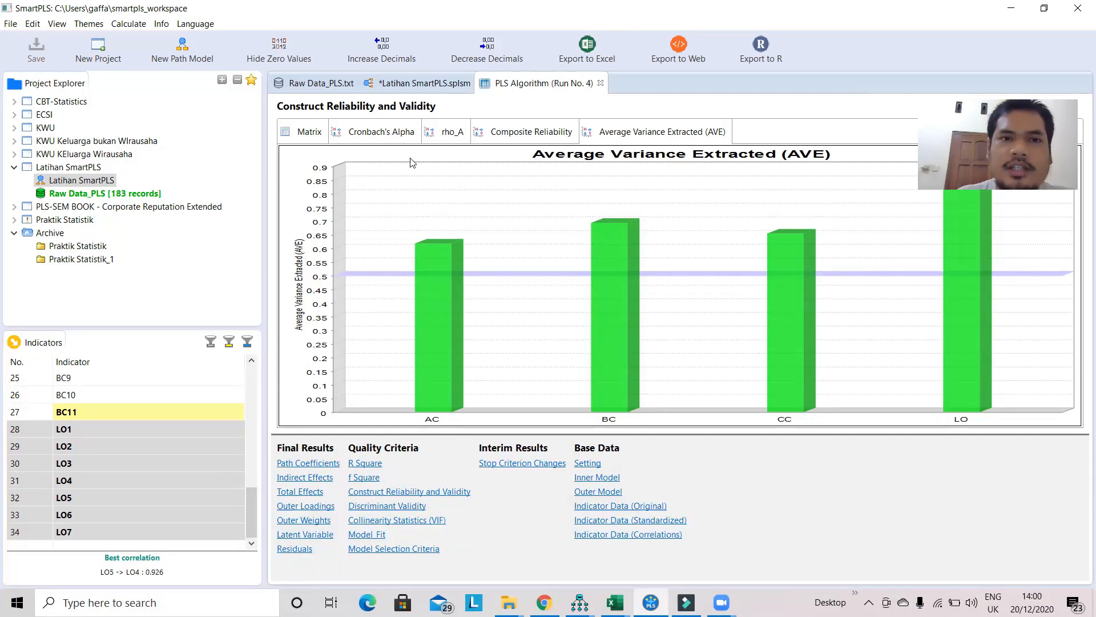
left_click(384, 133)
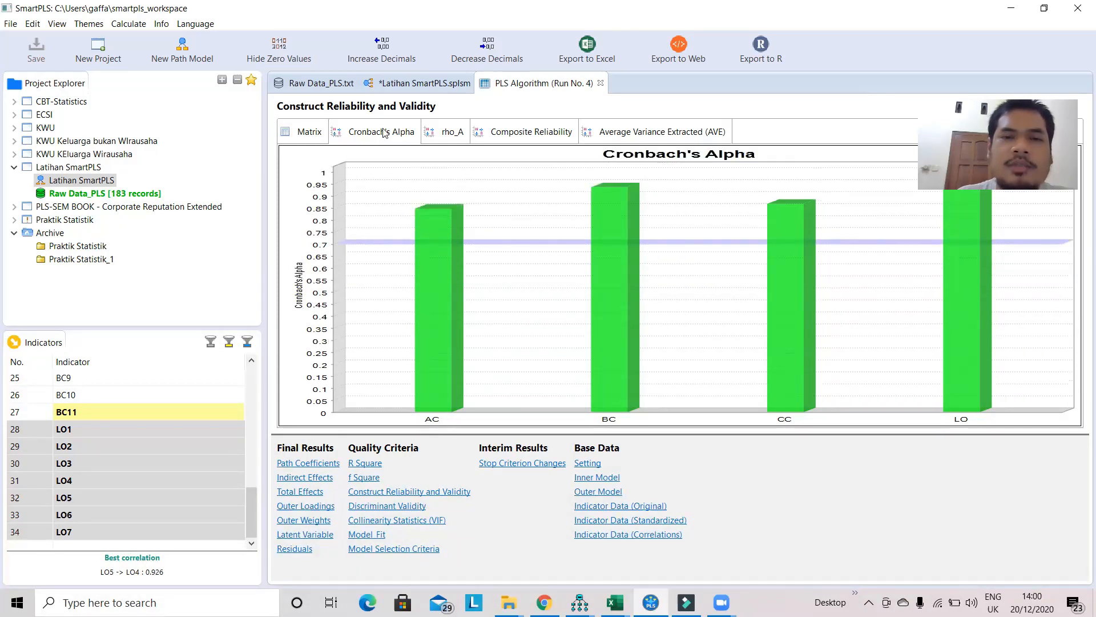
left_click(452, 132)
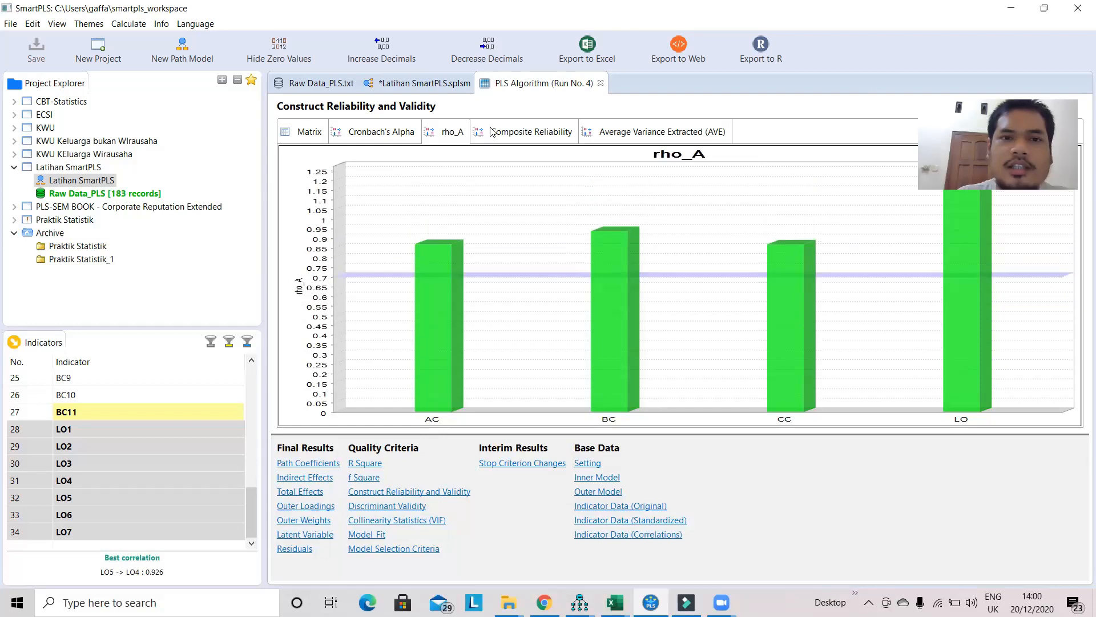
left_click(496, 130)
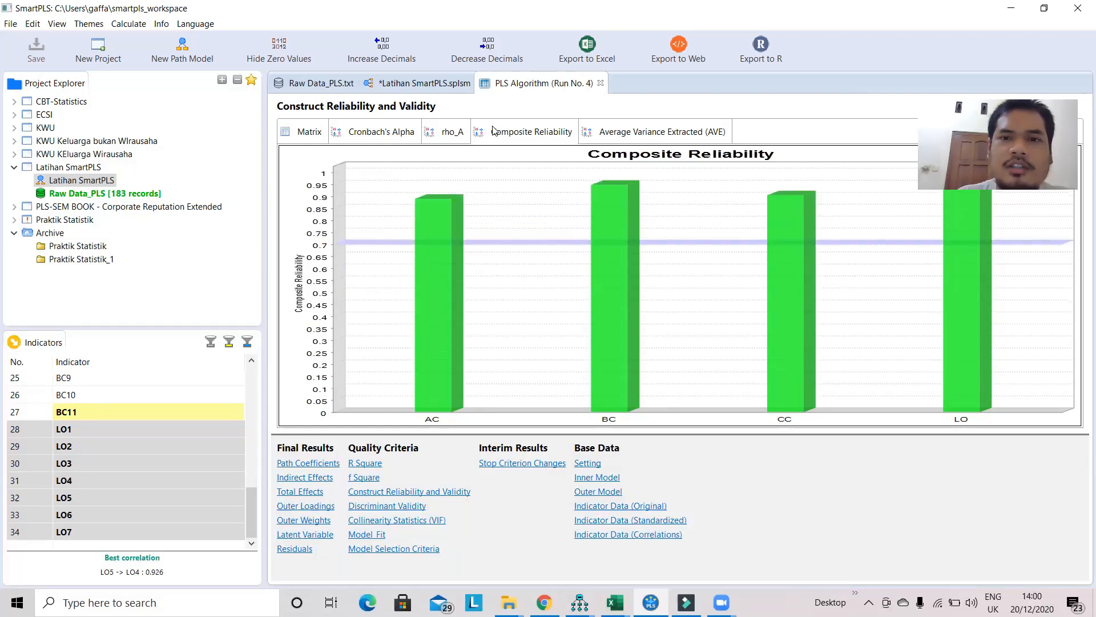
- Open the Discriminant Validity results and examine the Fornell-Larcker Criterion, comparing it with the AVE results and the Cross Loadings
left_click(388, 507)
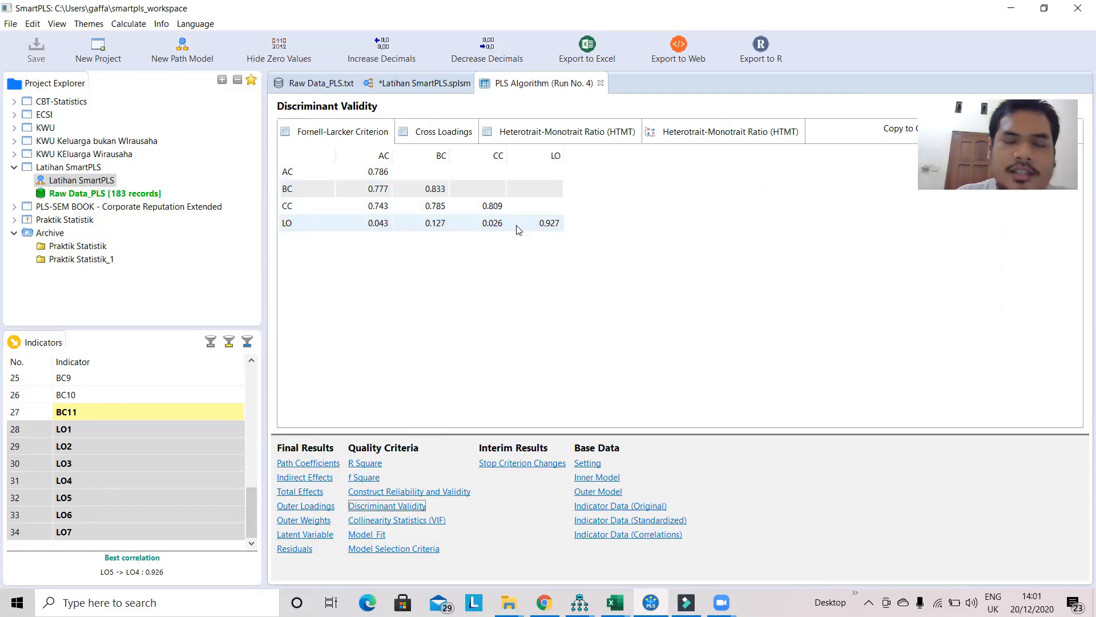
left_click(411, 490)
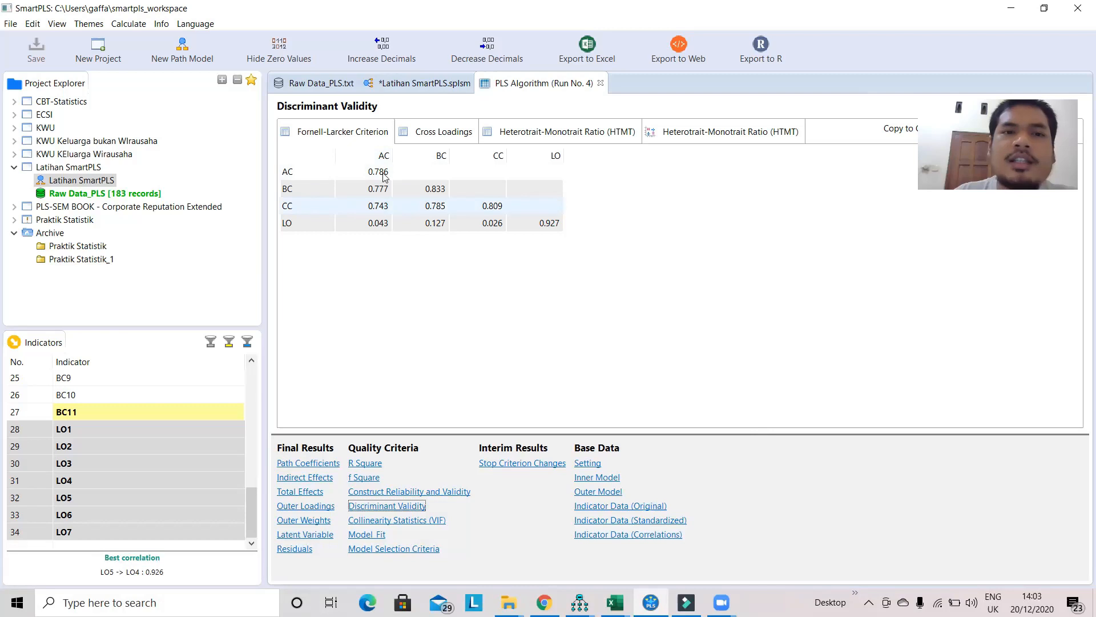
left_click(446, 132)
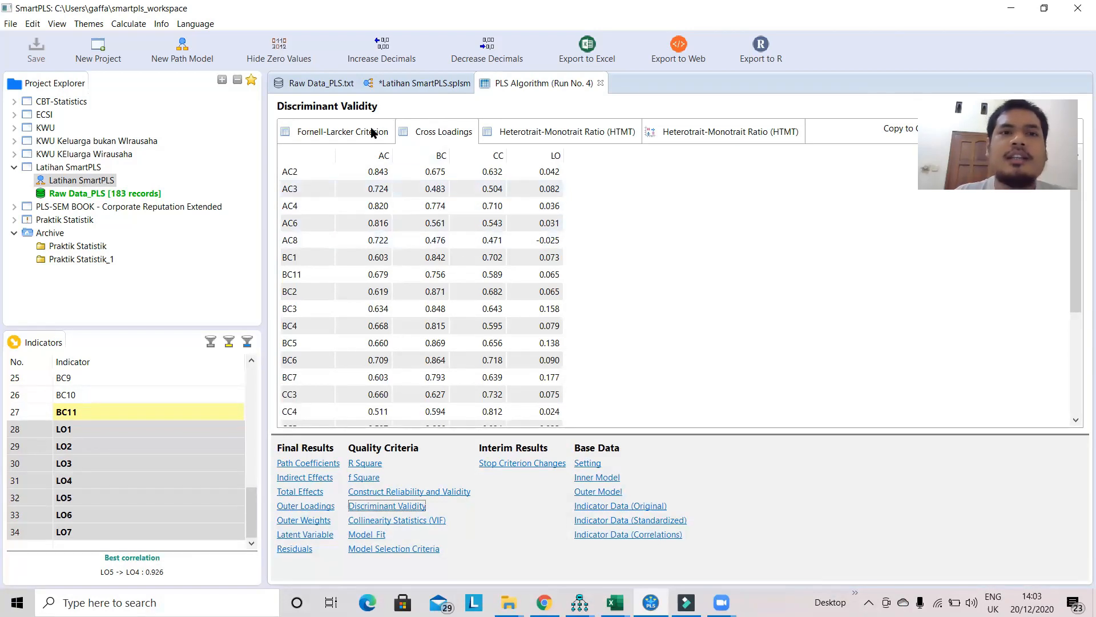
left_click(350, 131)
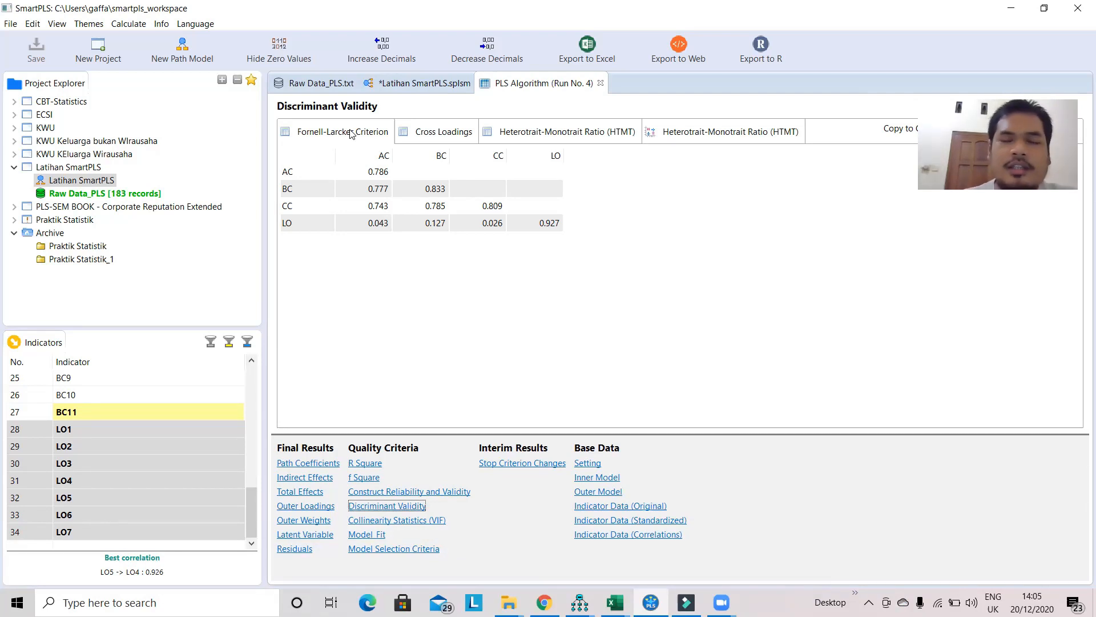
- Examine the Cross Loadings matrix, highlighting the CC3 row, to compare each indicator's loading on its own construct with the others
left_click(424, 142)
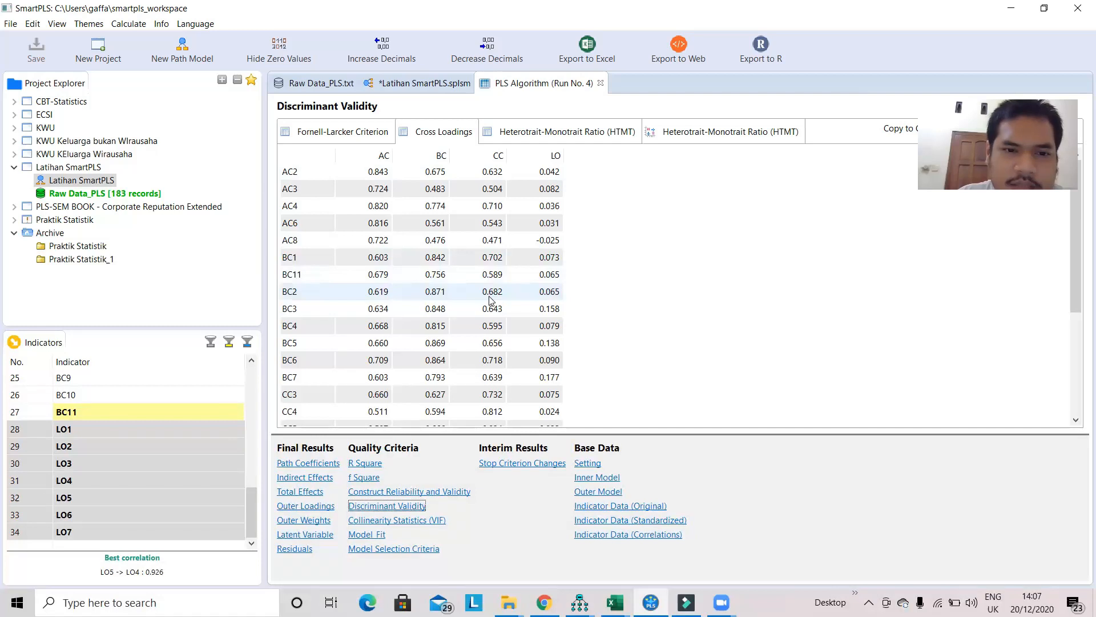
scroll(489, 300, "down", 1)
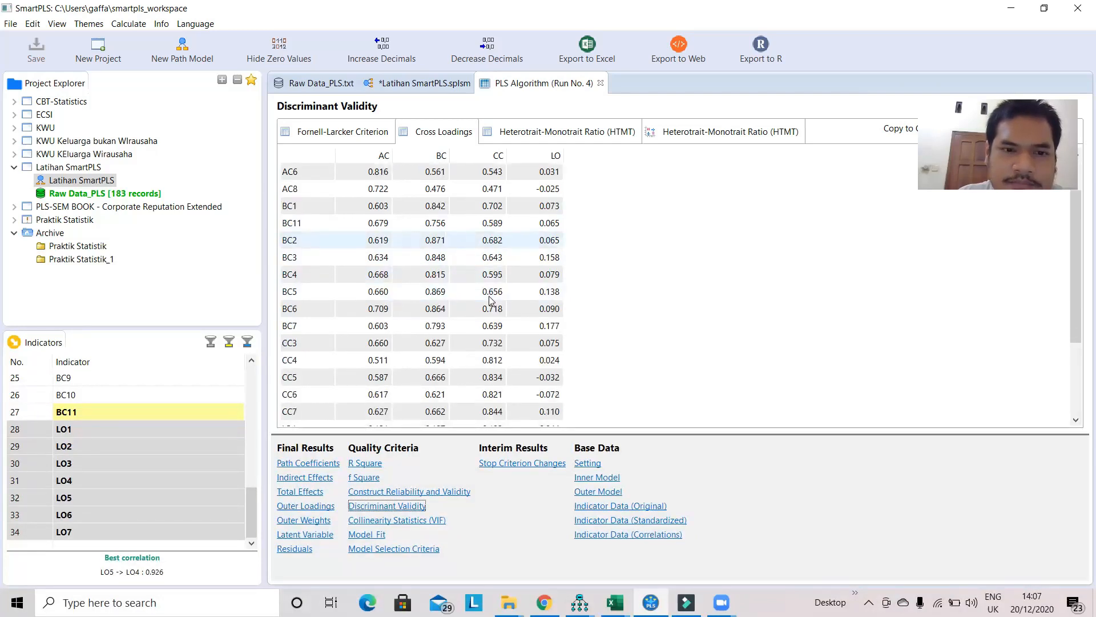
scroll(489, 300, "down", 1)
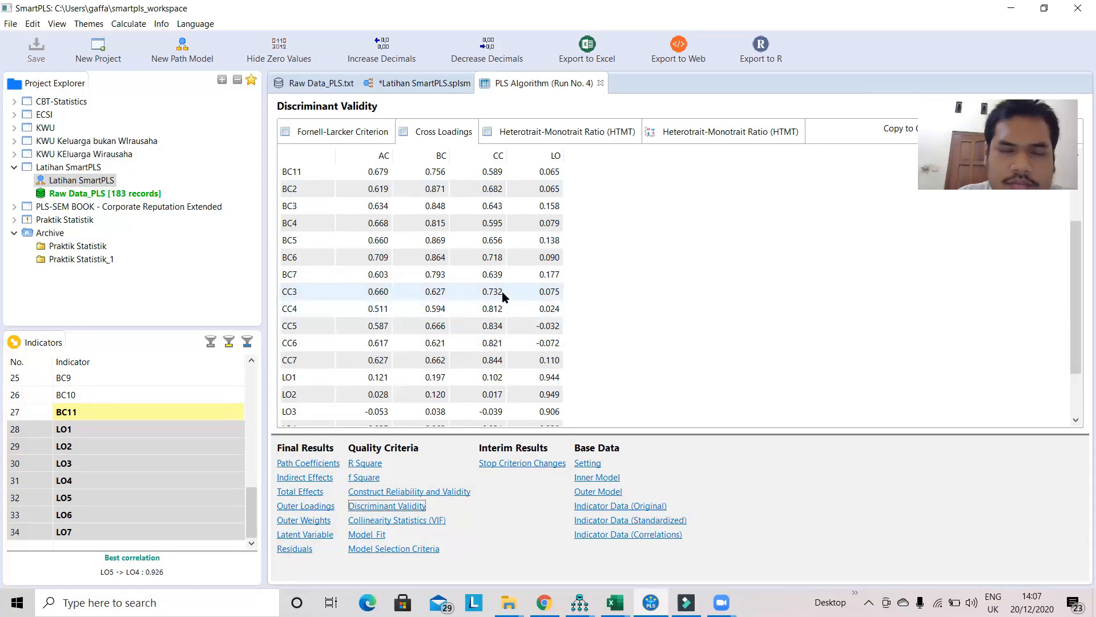
scroll(502, 291, "up", 2)
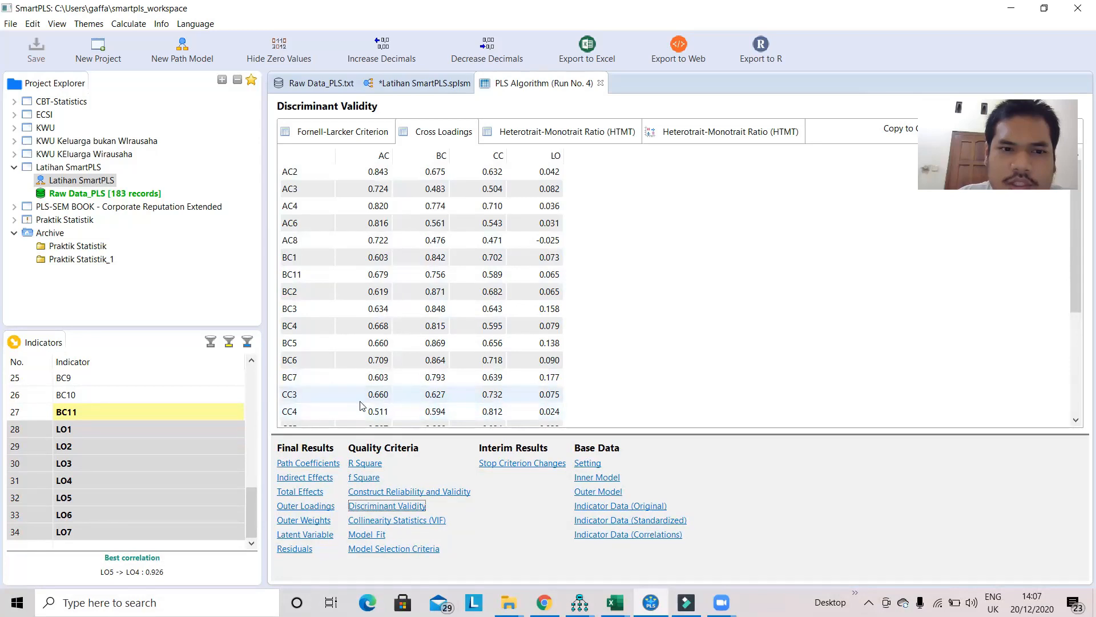
scroll(320, 405, "down", 1)
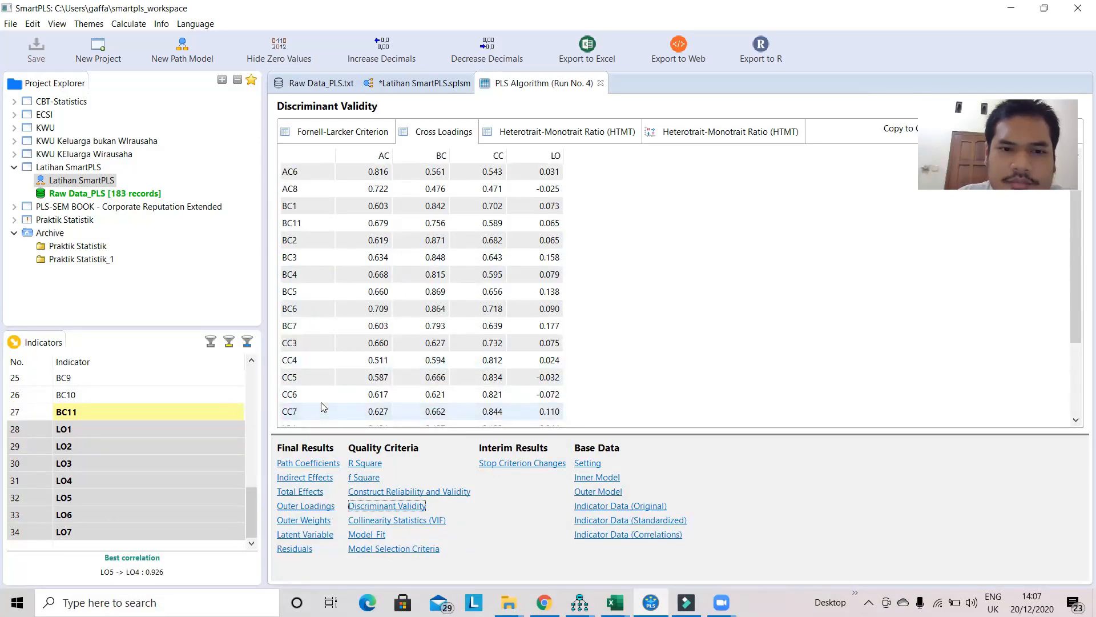
scroll(321, 403, "down", 1)
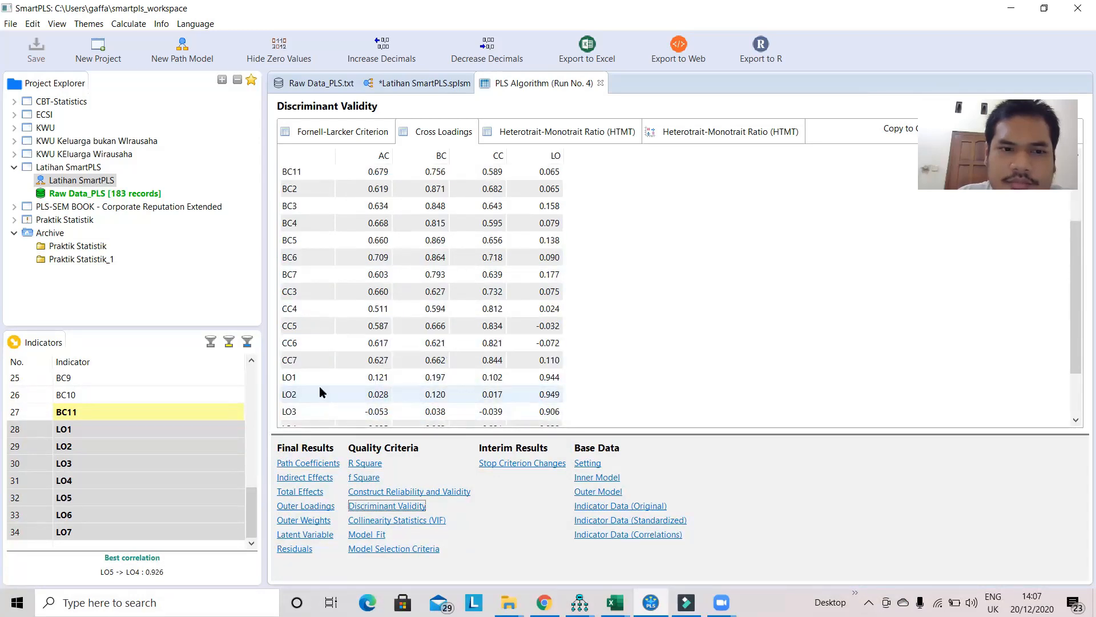
scroll(320, 377, "up", 1)
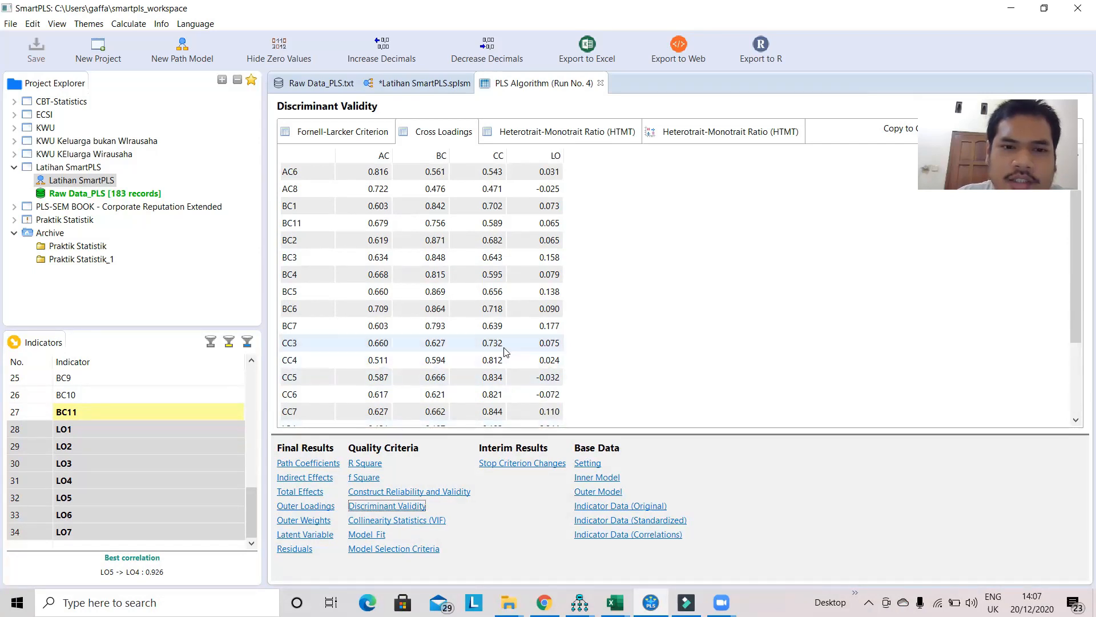
left_click(301, 350)
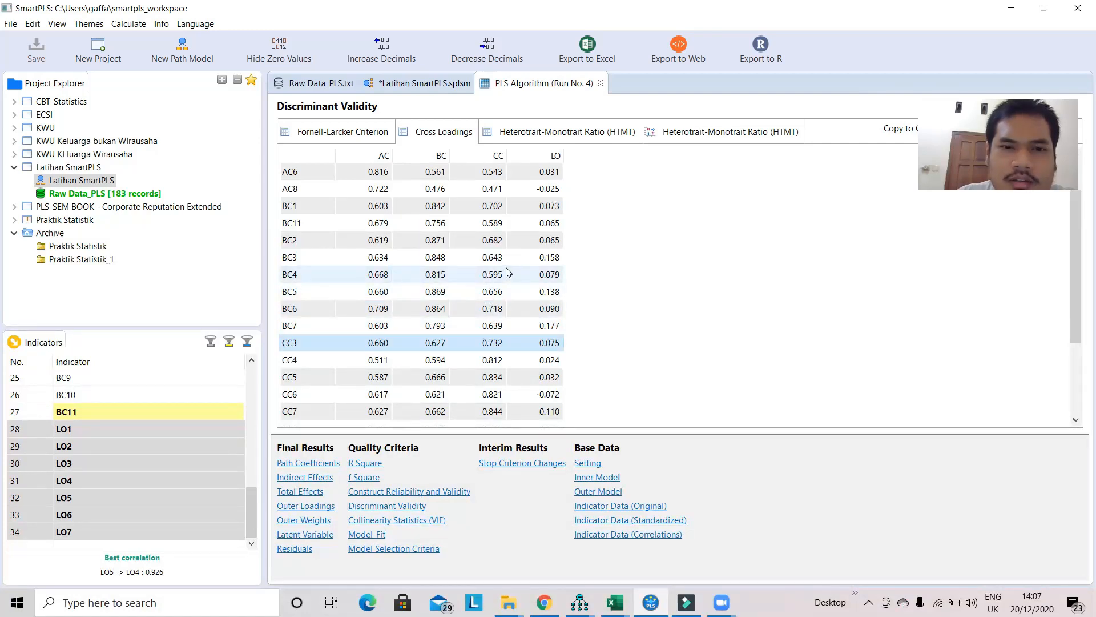
scroll(507, 273, "up", 1)
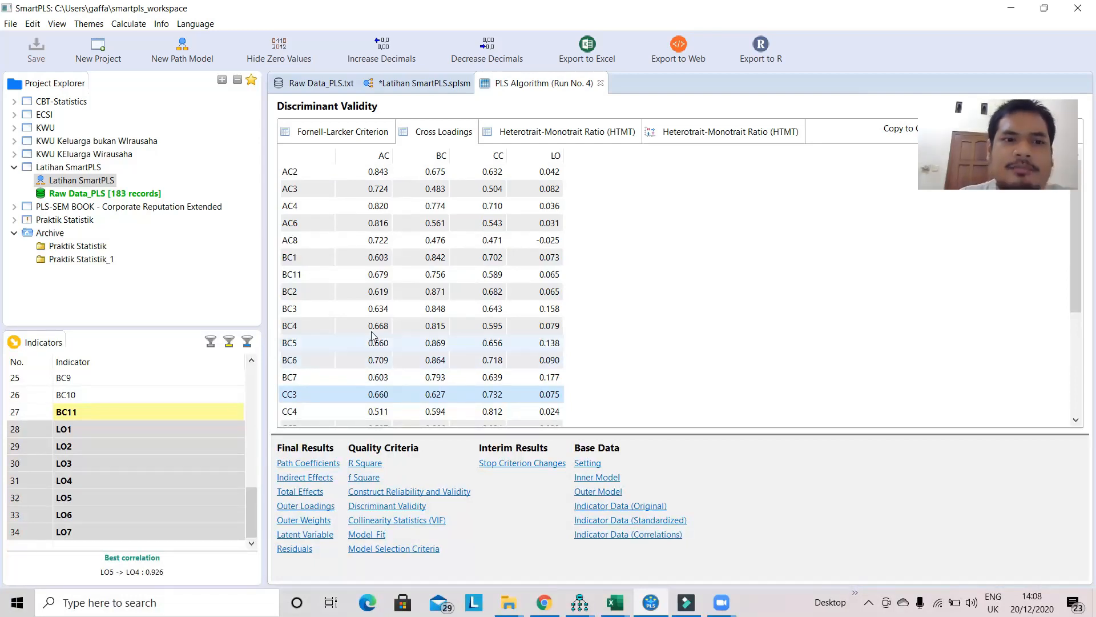
- Return to the Latihan SmartPLS path model and show the hidden indicators of the BC construct
left_click(439, 86)
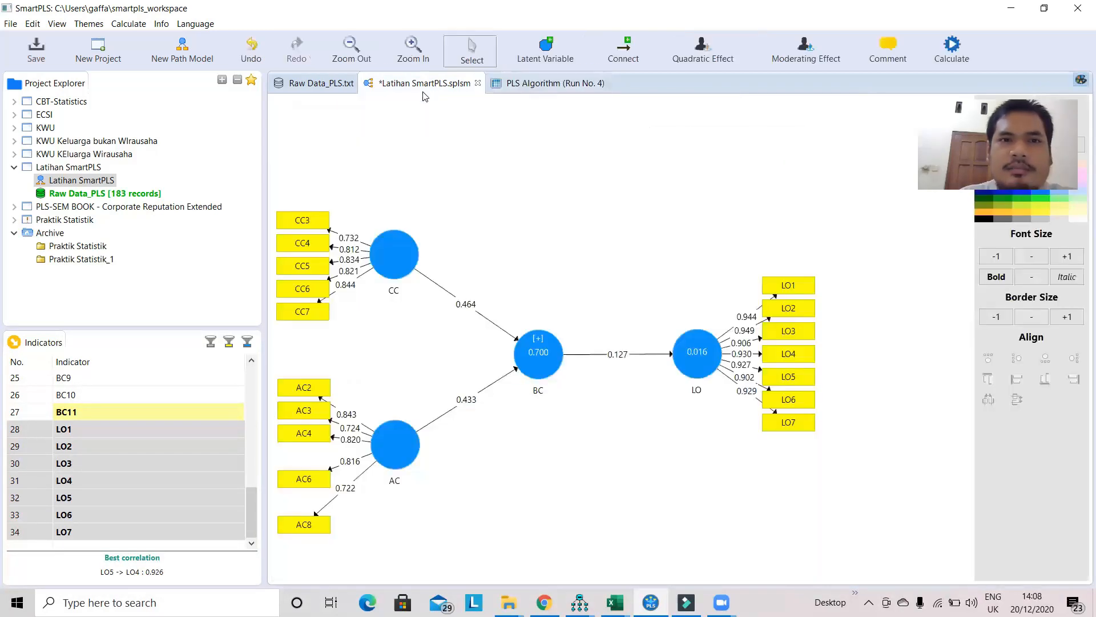
left_click(309, 441)
left_click(311, 293, "ctrl")
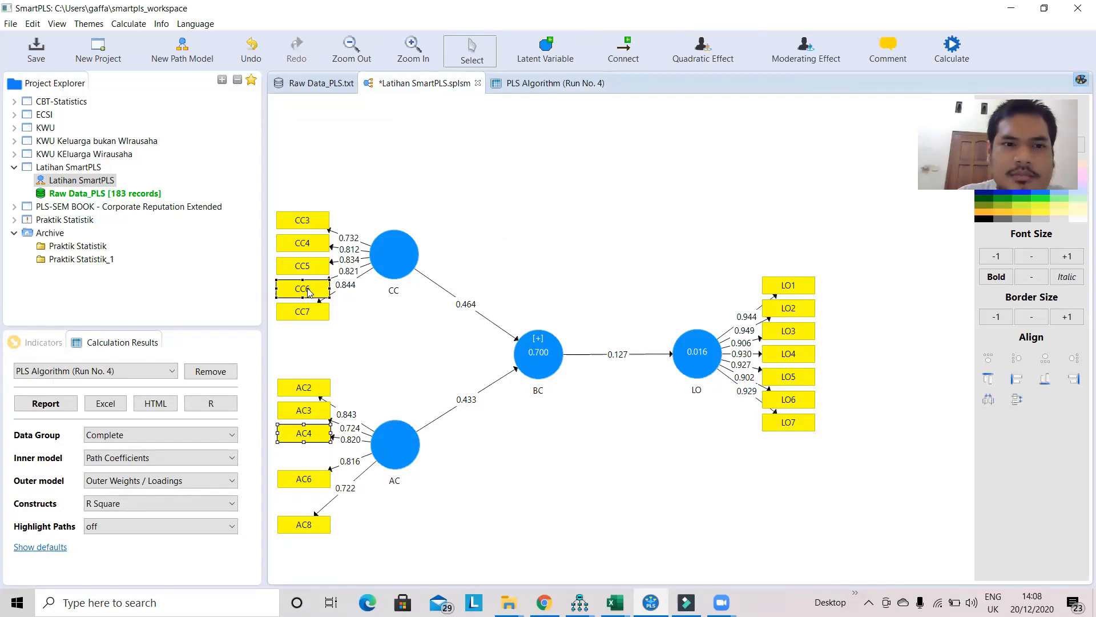
right_click(547, 339)
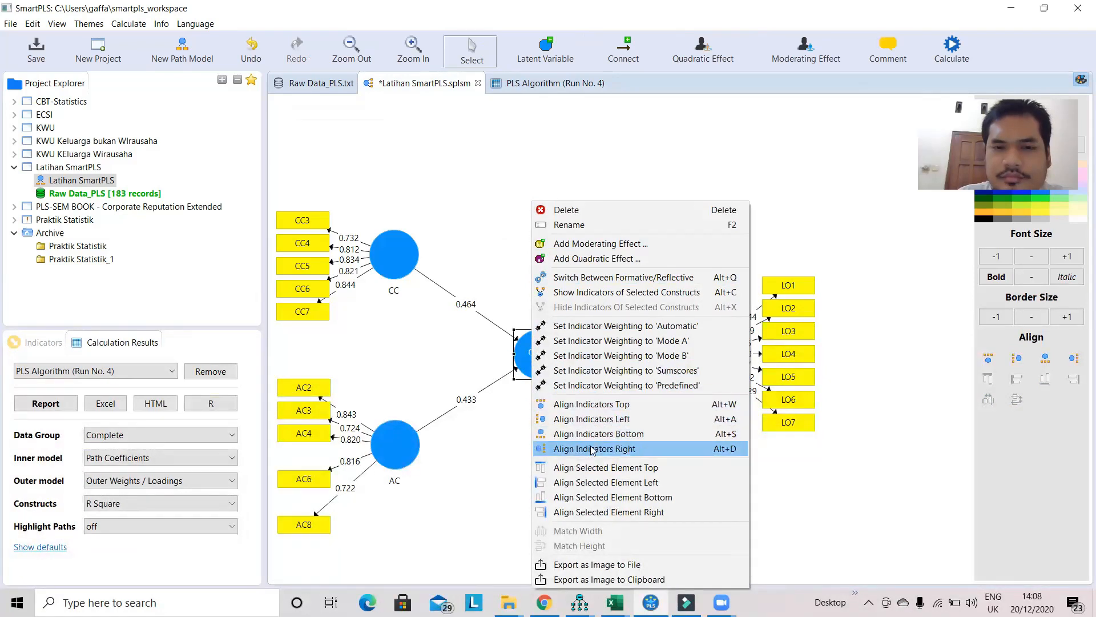
left_click(593, 293)
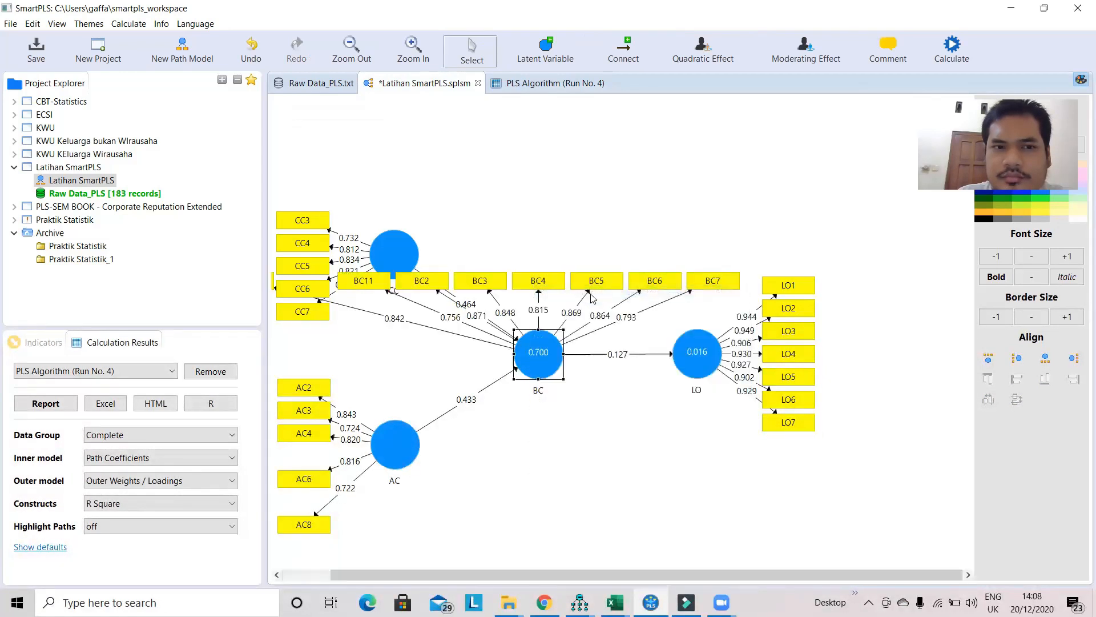
- Delete the BC3, CC6 and AC4 indicators from the path model together
right_click(486, 284)
left_click(458, 252)
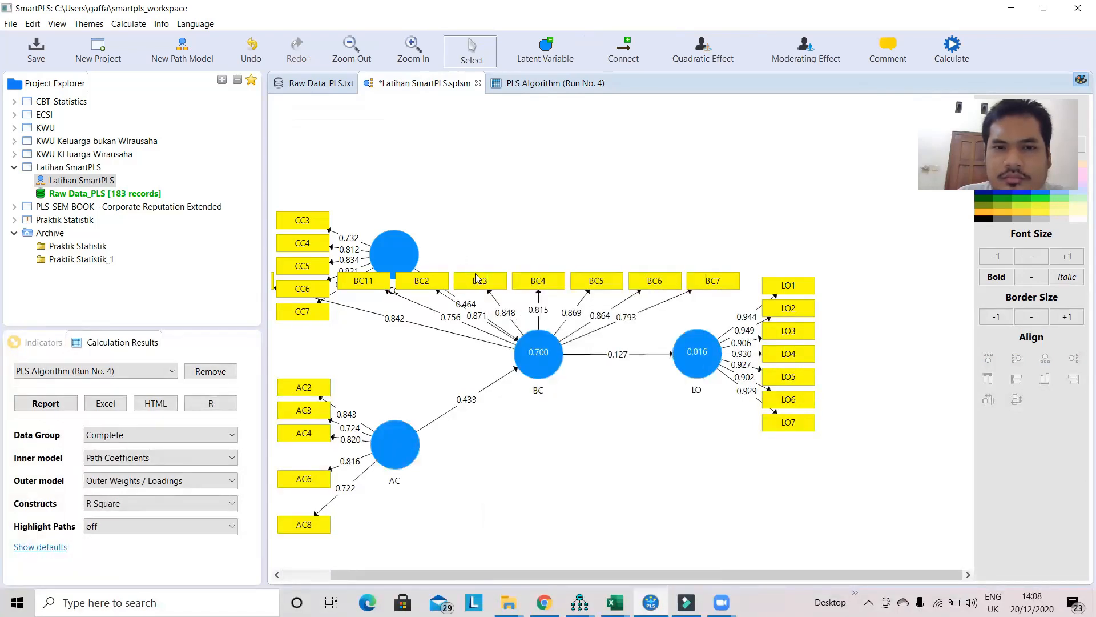
left_click(480, 284)
left_click(310, 292, "ctrl")
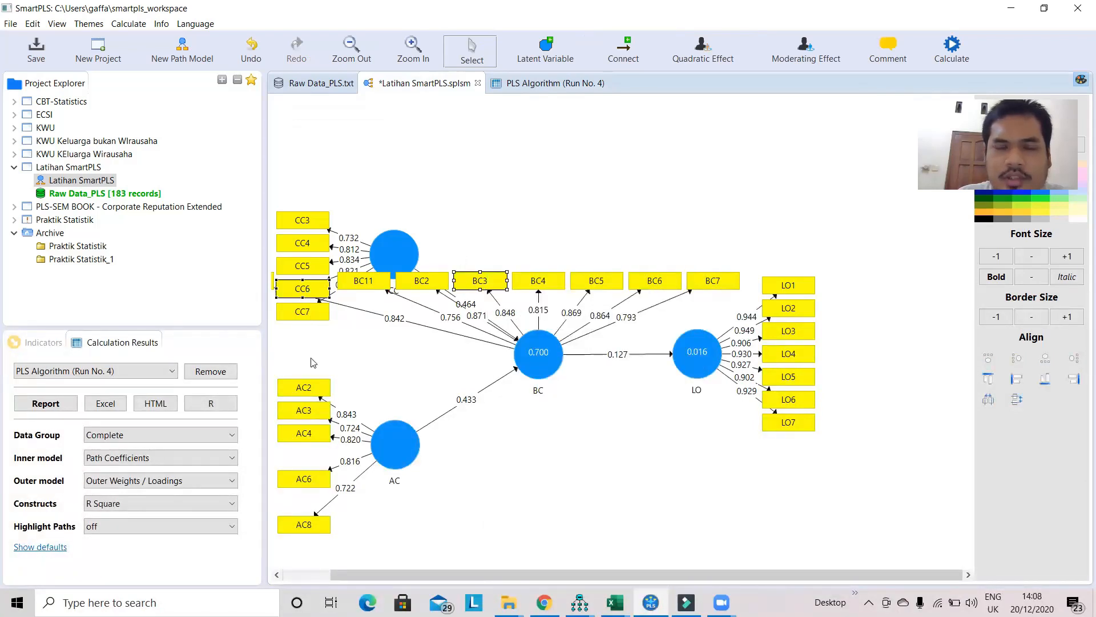
left_click(319, 439, "ctrl")
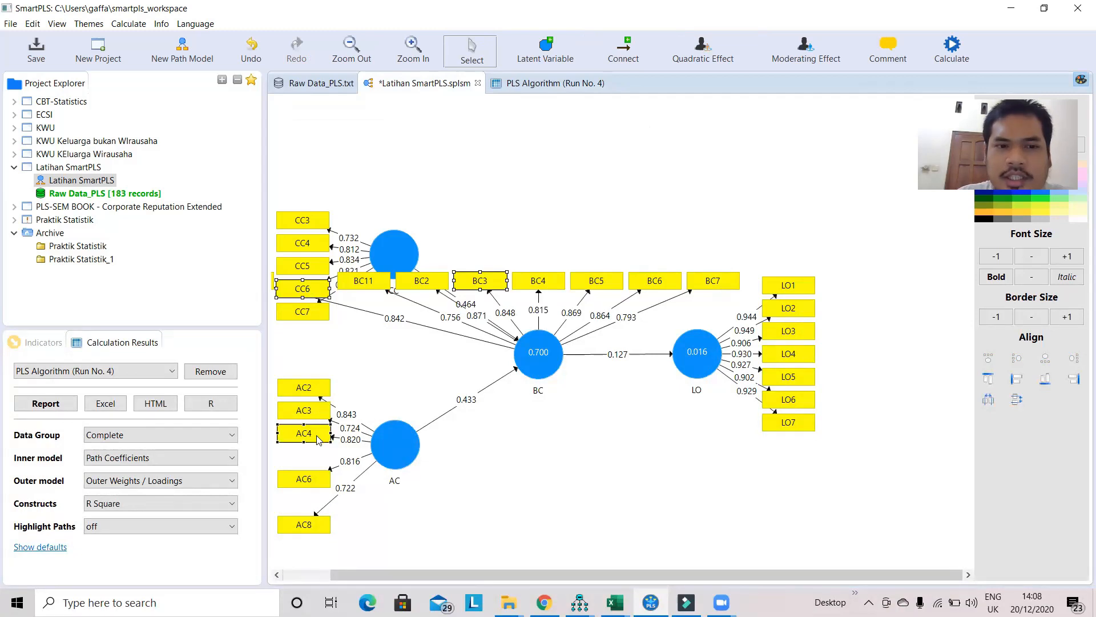
right_click(479, 288)
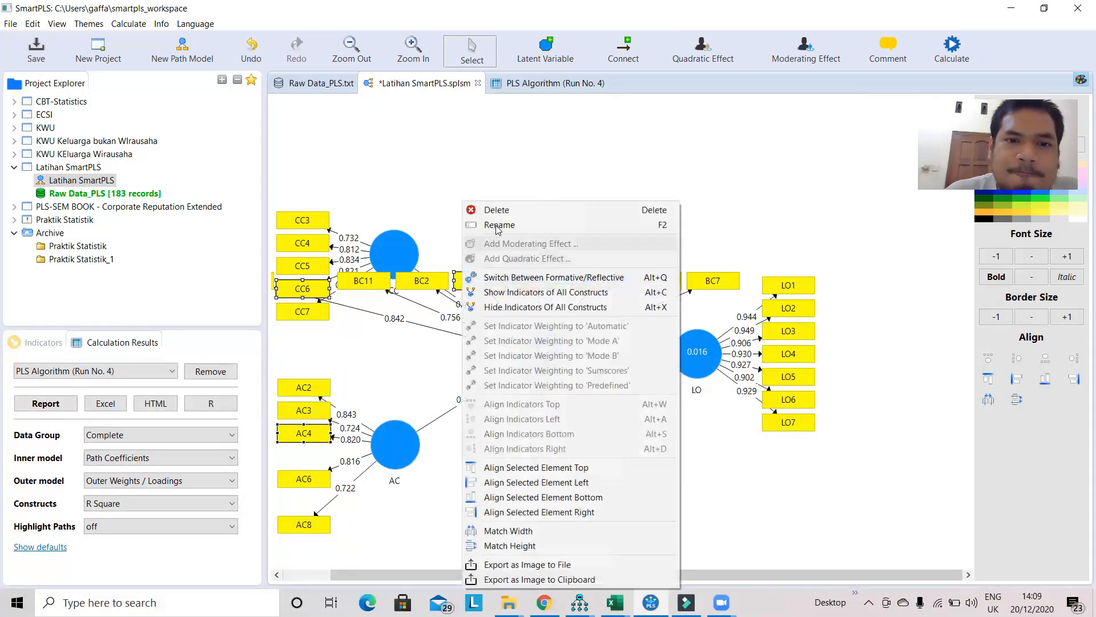
left_click(497, 210)
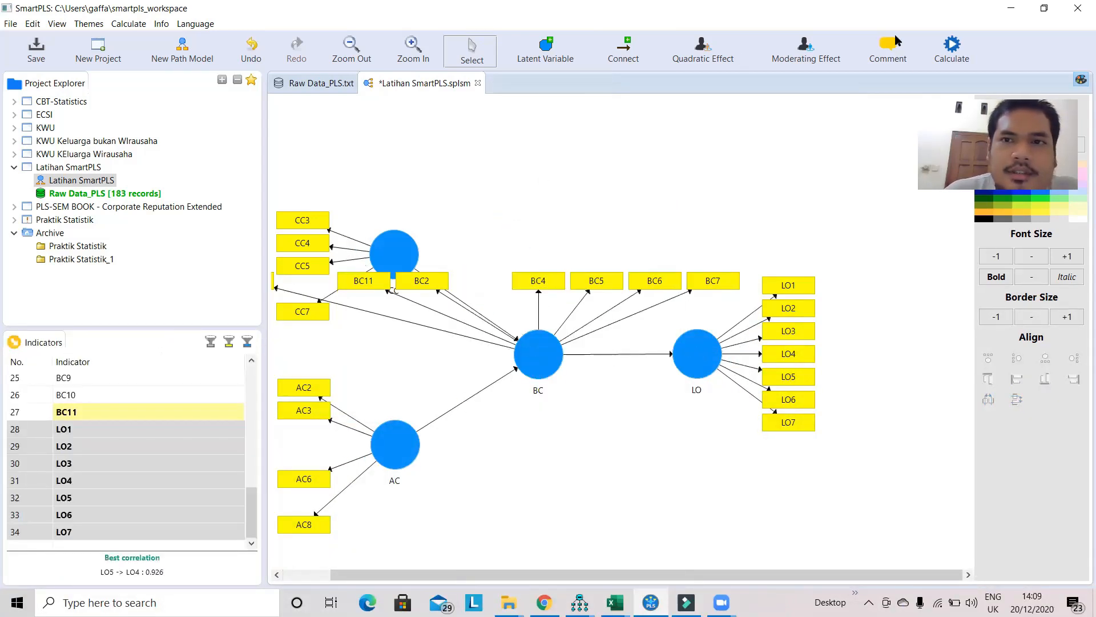
- Align the remaining BC indicators along the left side of the BC construct
left_click(952, 48)
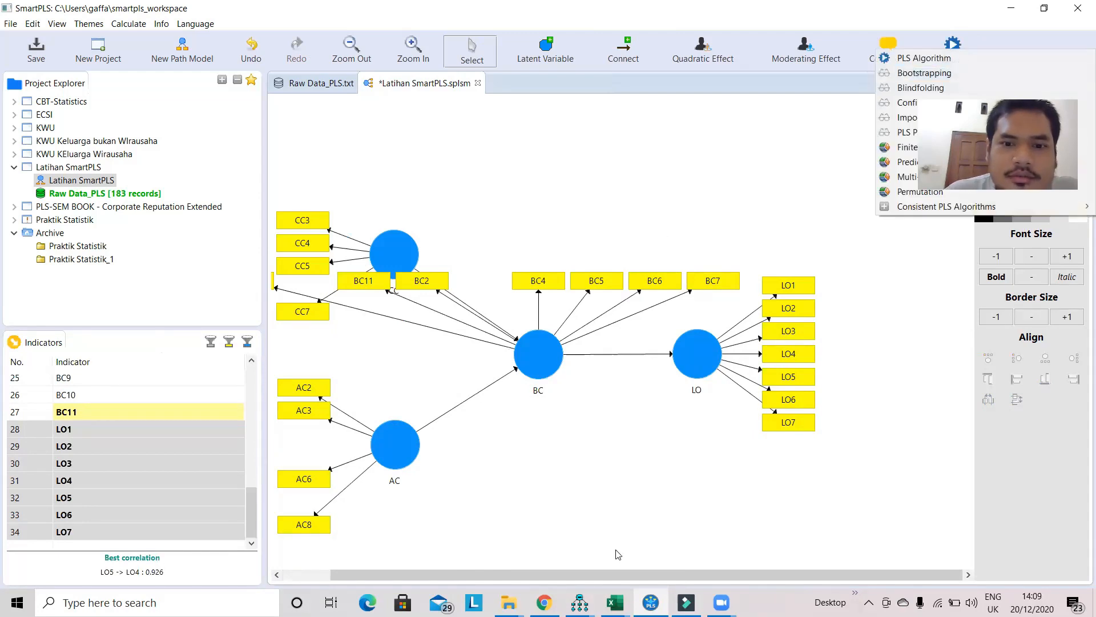
left_click_drag(616, 578, 568, 578)
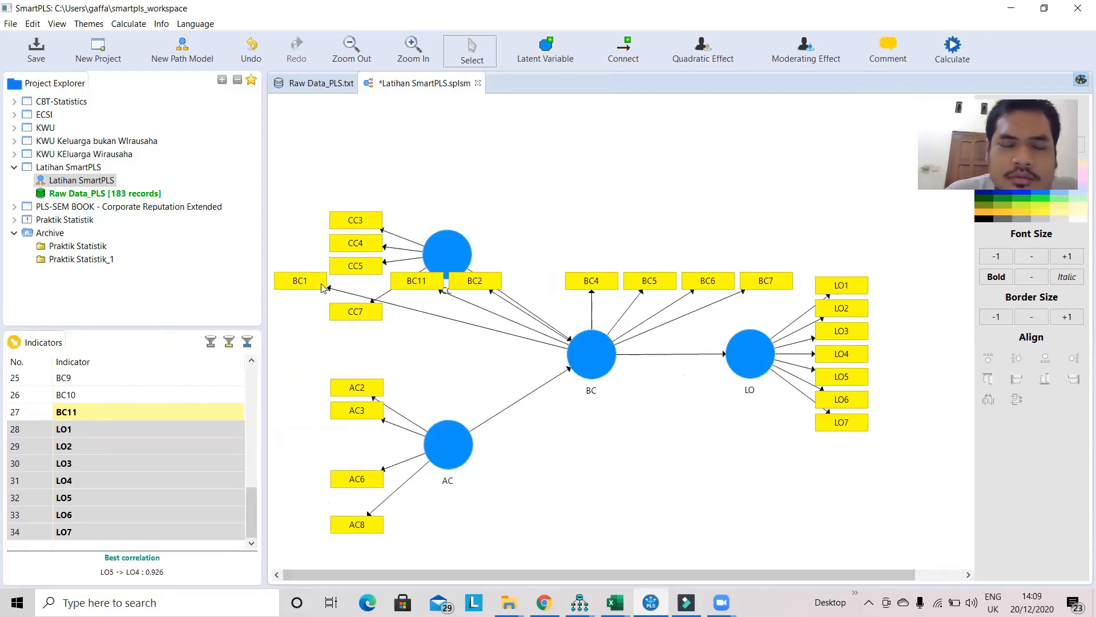
right_click(576, 357)
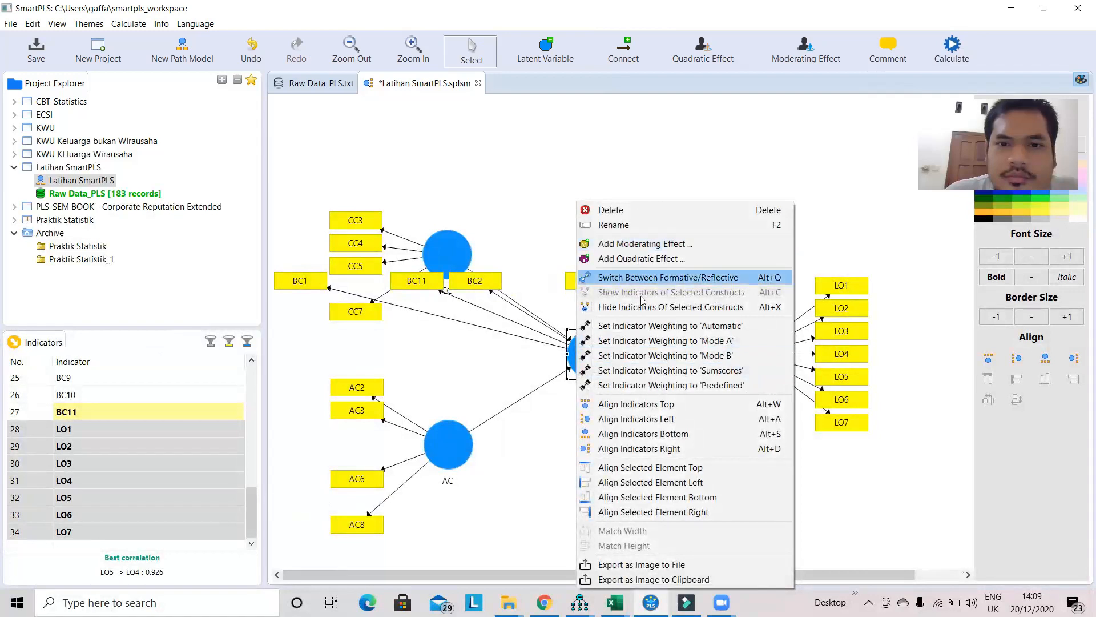
left_click(634, 419)
- Align the CC indicators left of their construct and move the CC block up, clear of the BC indicators
left_click(403, 261)
right_click(403, 261)
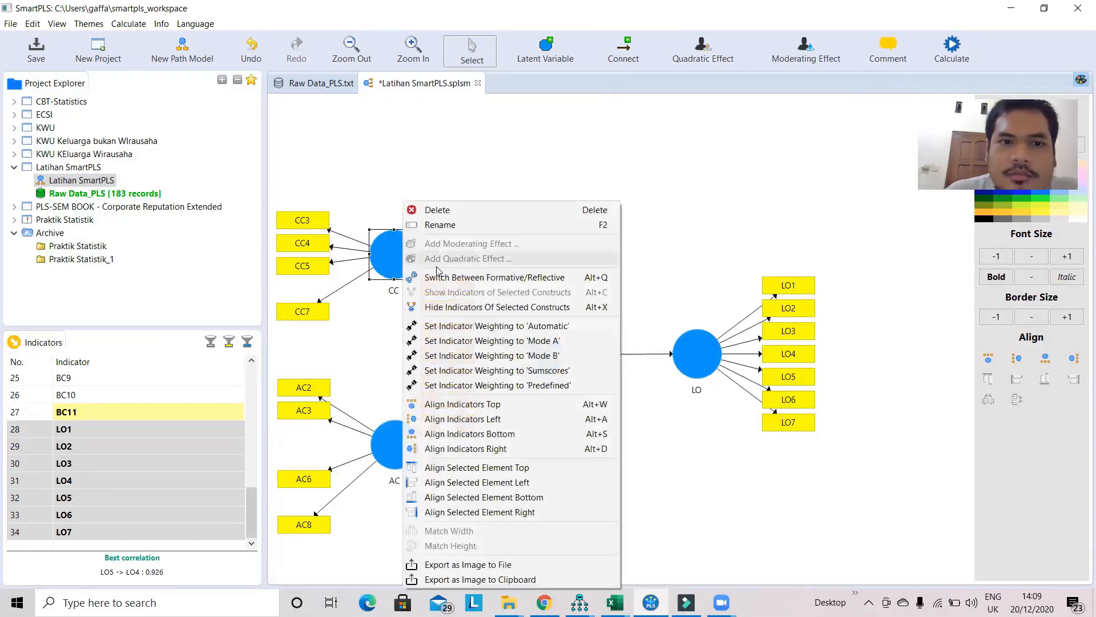
left_click(461, 420)
left_click_drag(410, 269, 456, 175)
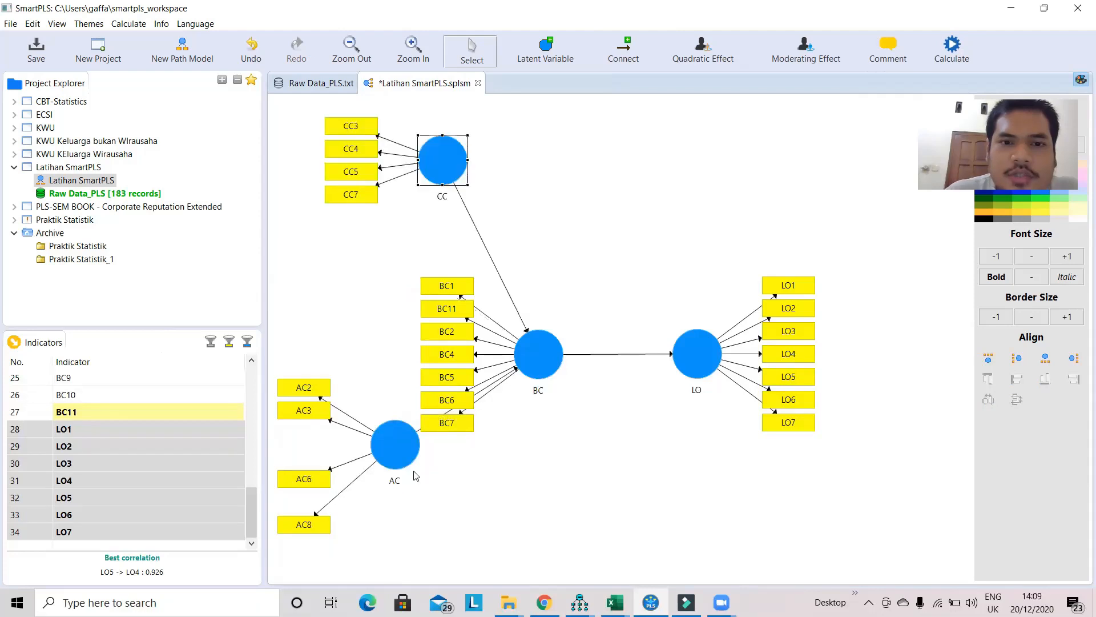
- Align the AC indicators left of their construct and move the AC block down, below the BC indicators
right_click(407, 434)
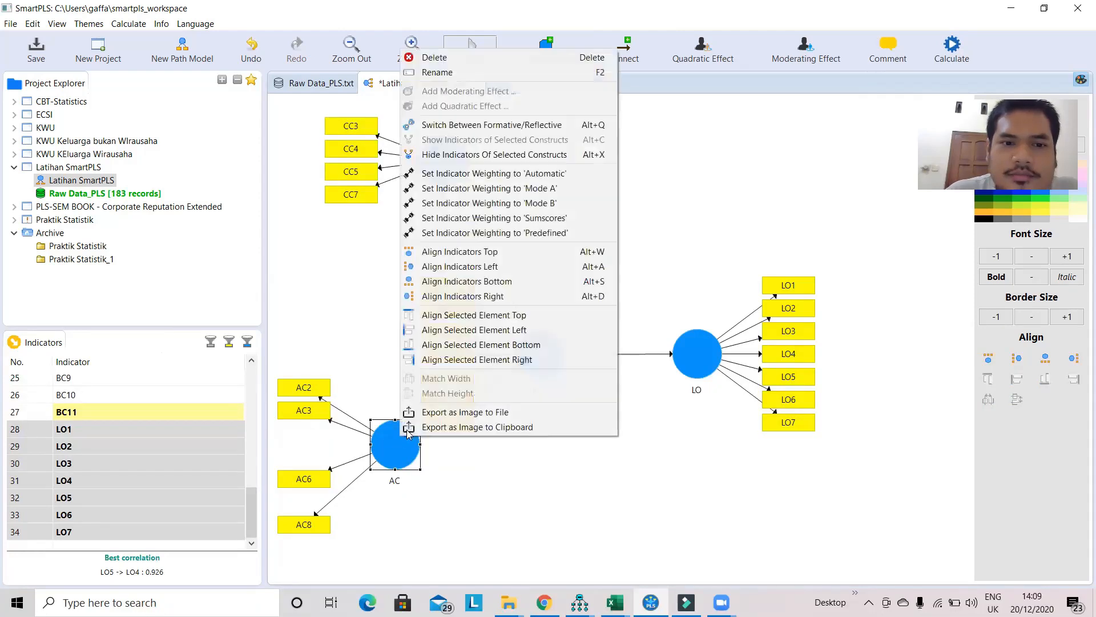
left_click(423, 266)
left_click_drag(415, 472, 455, 556)
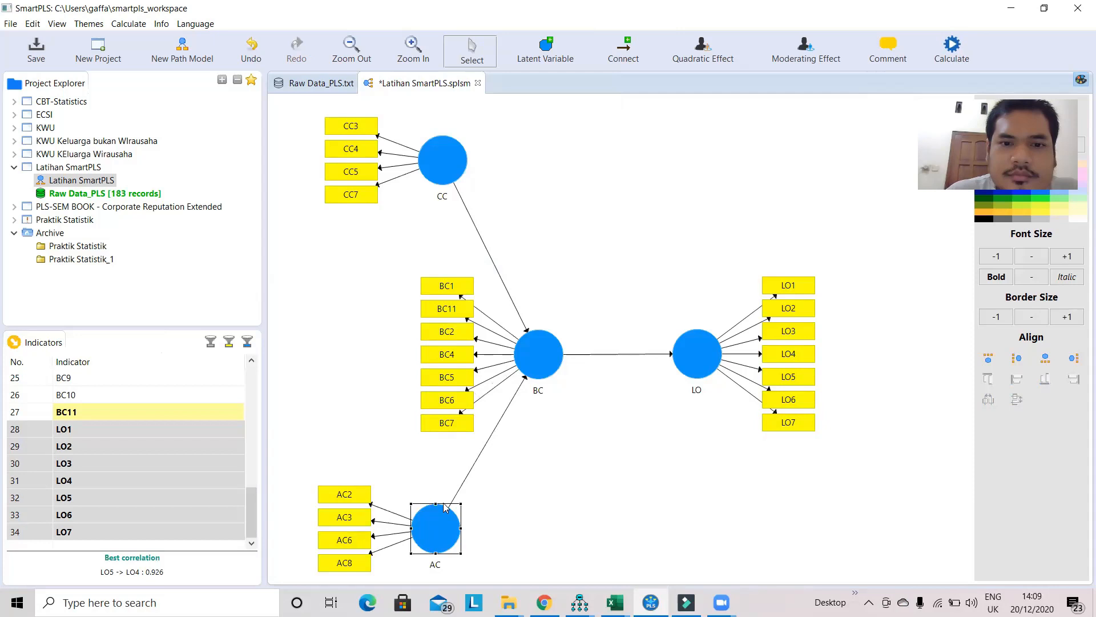
- Rerun the PLS Algorithm on the model without BC3, CC6 and AC4
left_click(949, 48)
left_click(920, 55)
left_click(920, 455)
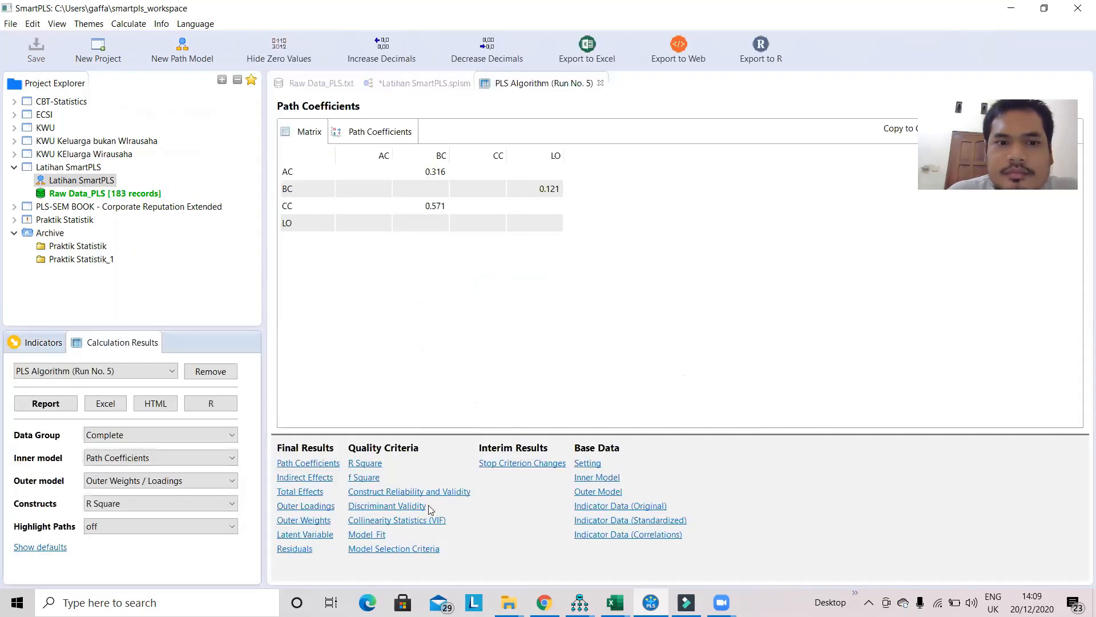
- Open Discriminant Validity for the new run and compare the Fornell-Larcker Criterion with the Heterotrait-Monotrait Ratio (HTMT) chart
left_click(359, 509)
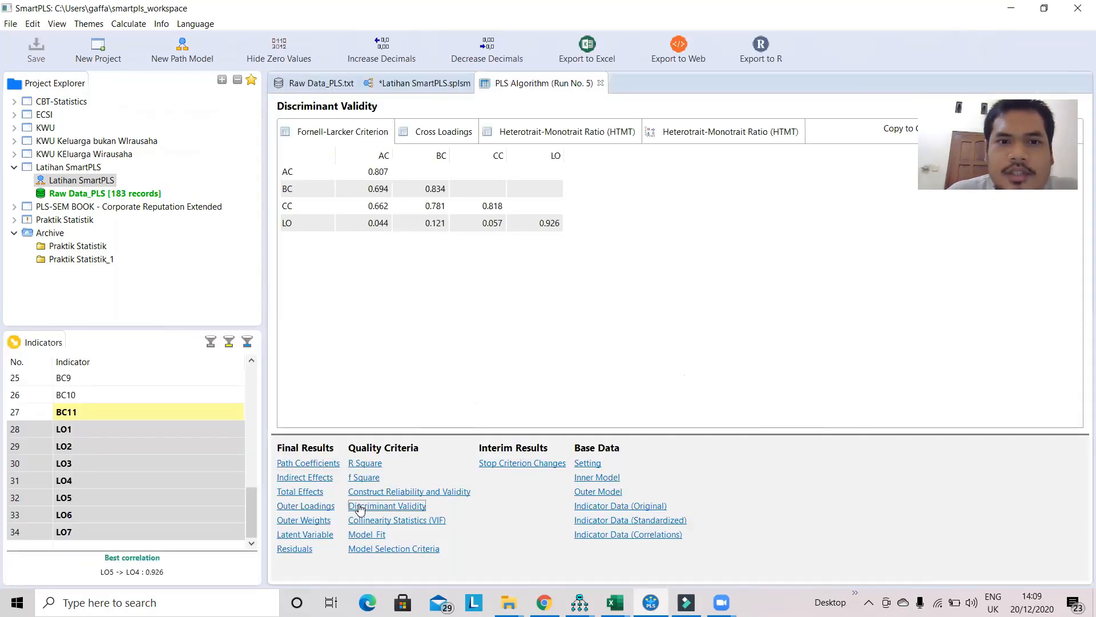
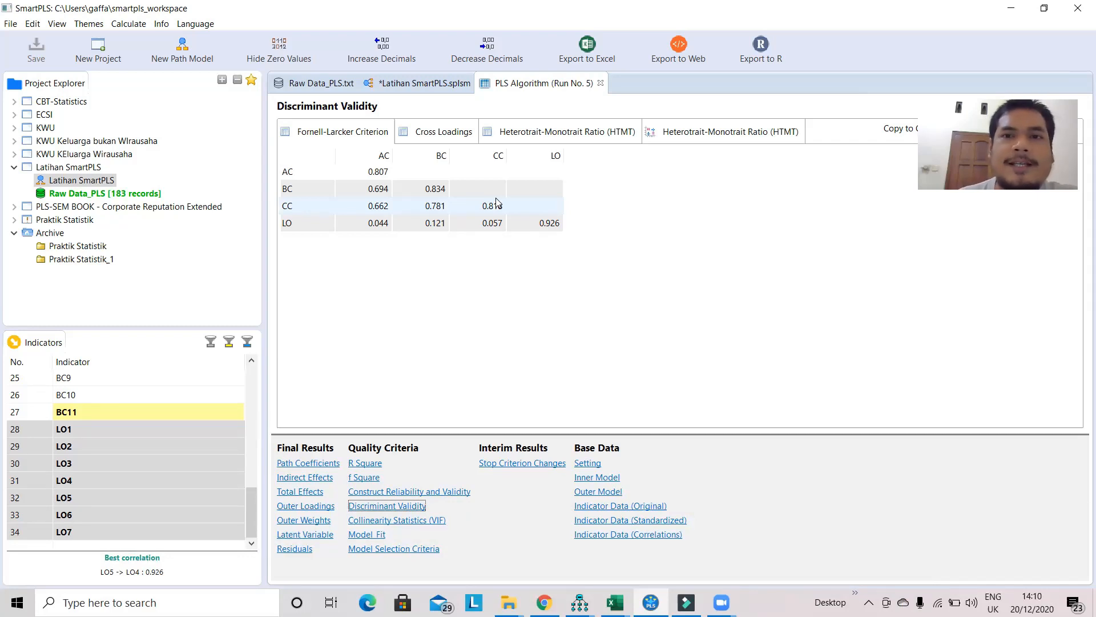
left_click(435, 135)
left_click(517, 133)
left_click(716, 131)
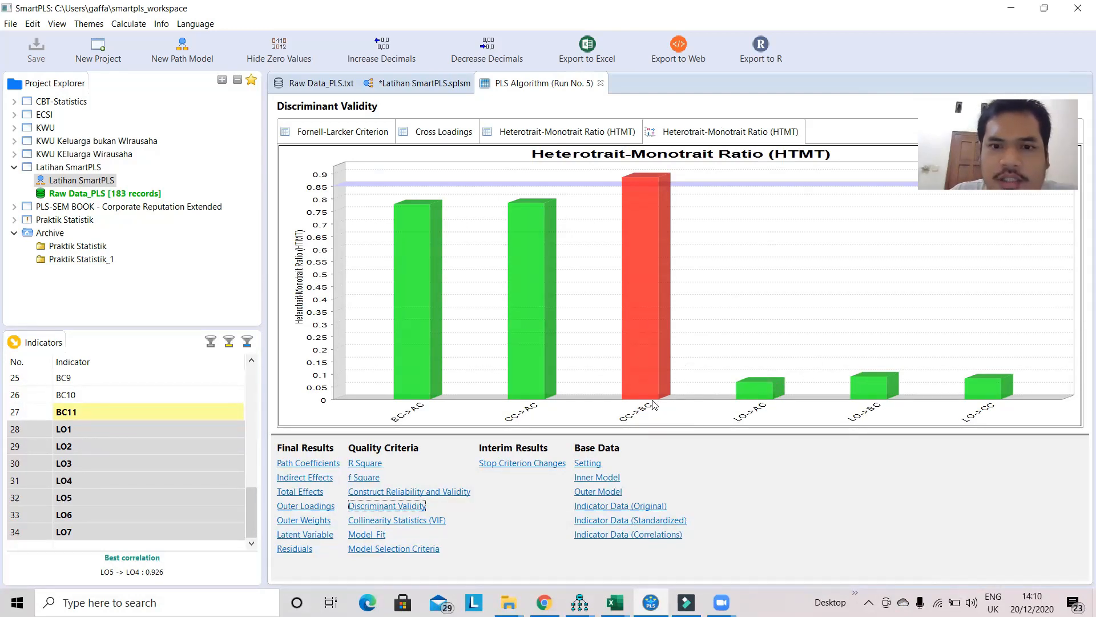
left_click(472, 134)
left_click(362, 137)
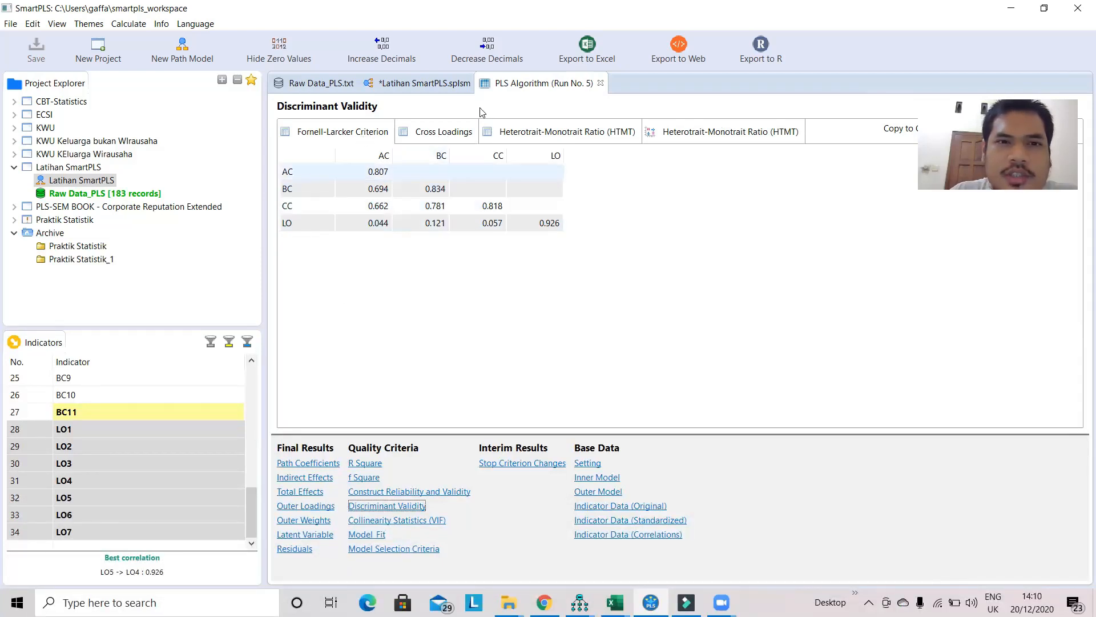
- Examine the Cross Loadings of the new run and highlight the CC3 row to judge its loadings across constructs
left_click(419, 133)
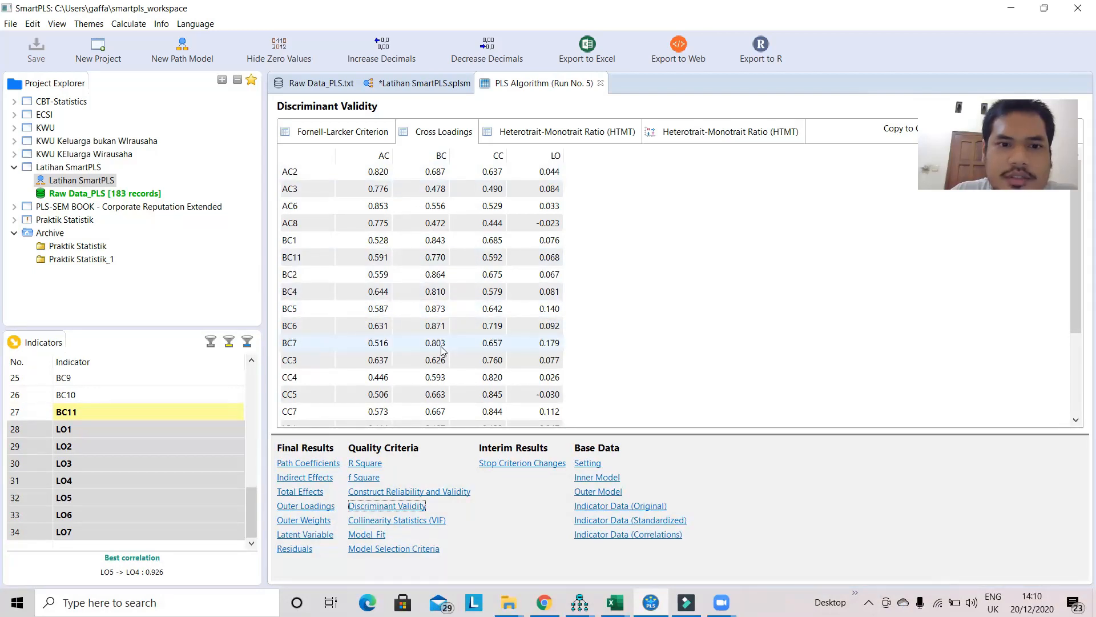
scroll(443, 353, "down", 1)
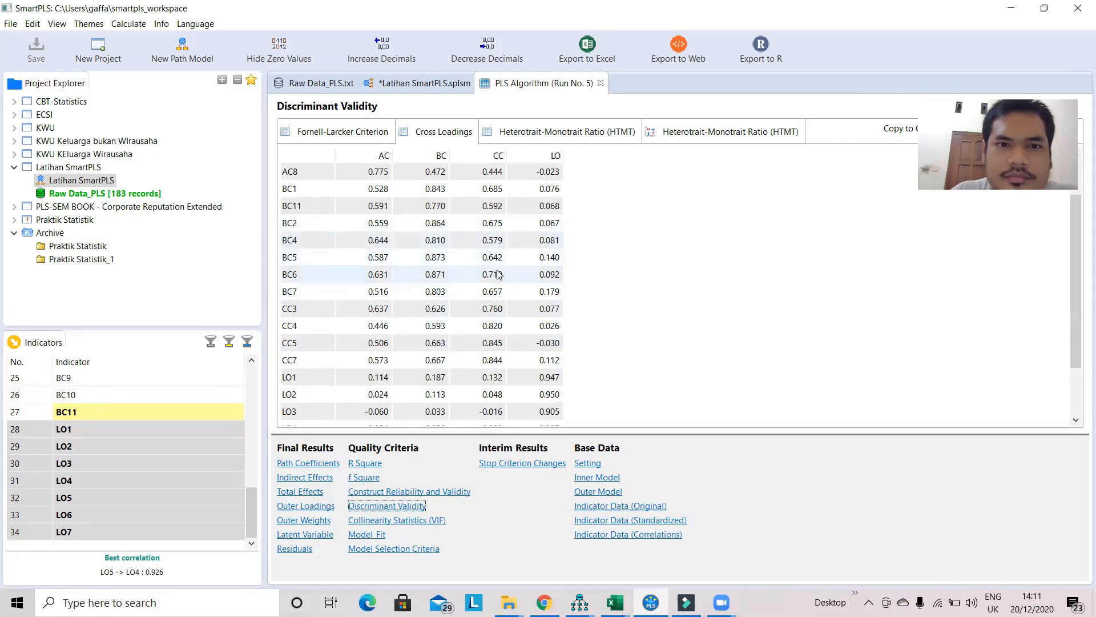
left_click(489, 316)
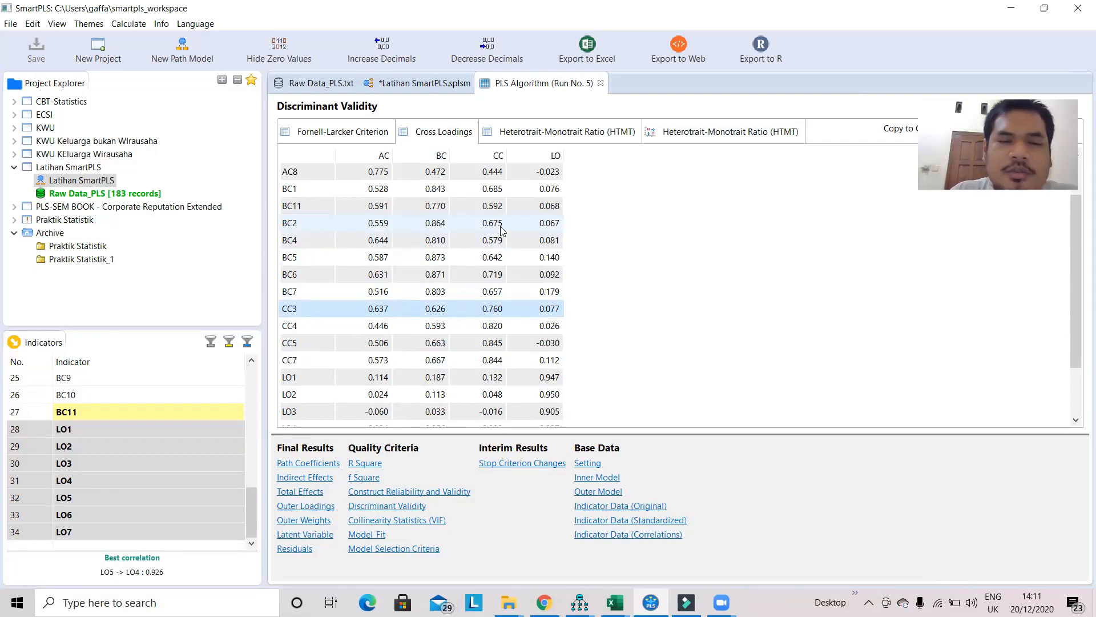
- Delete the CC3 indicator from the path model and realign the remaining CC indicators left of their construct
left_click(425, 83)
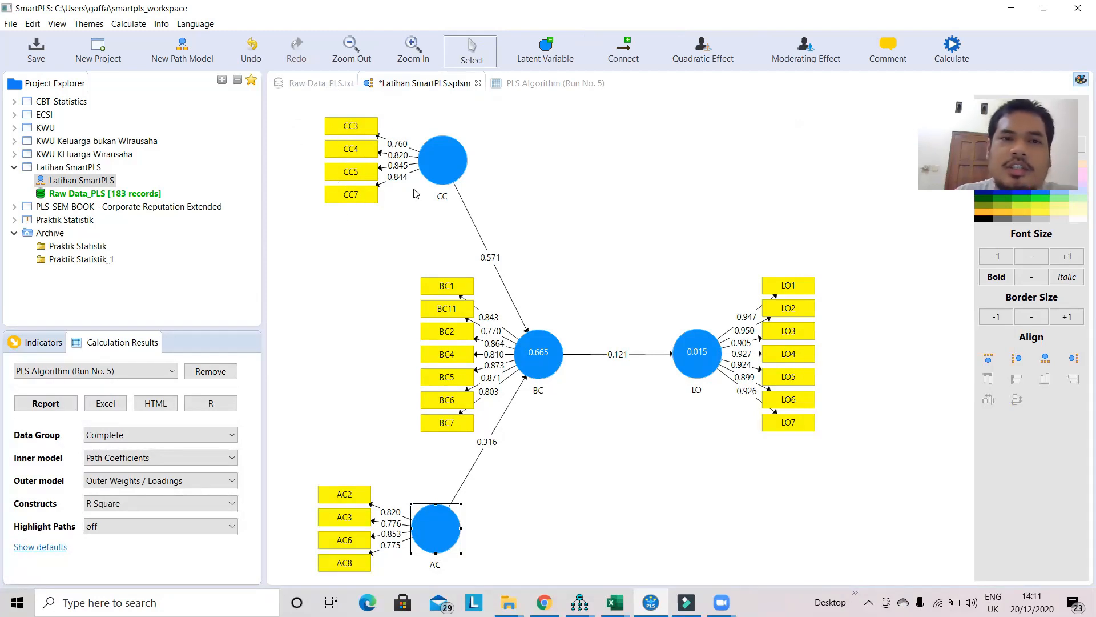
right_click(351, 129)
left_click(361, 136)
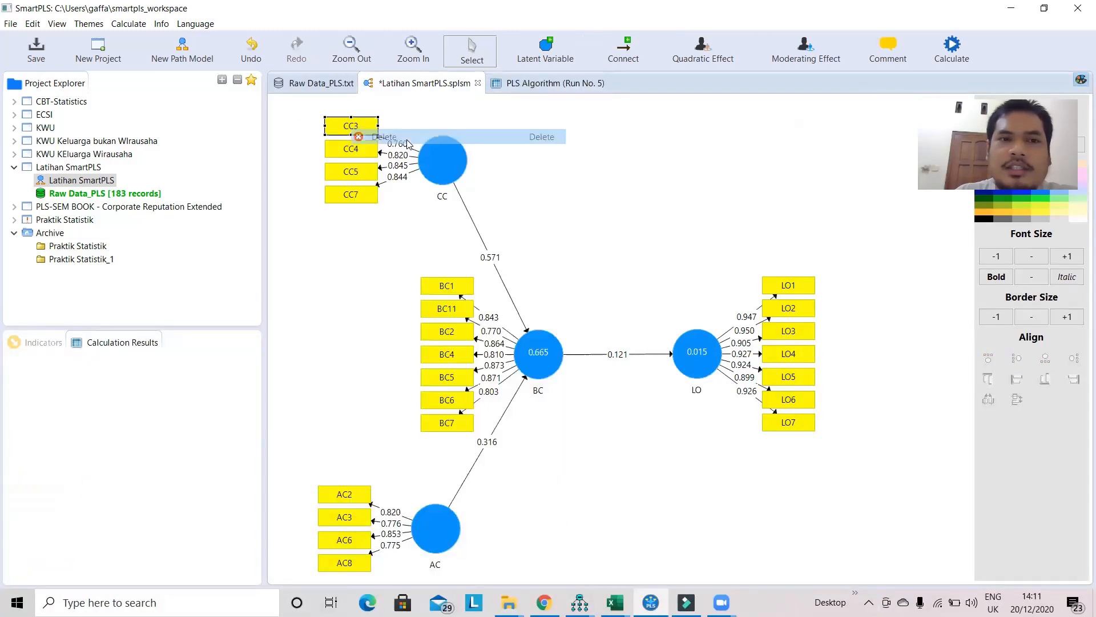
right_click(437, 163)
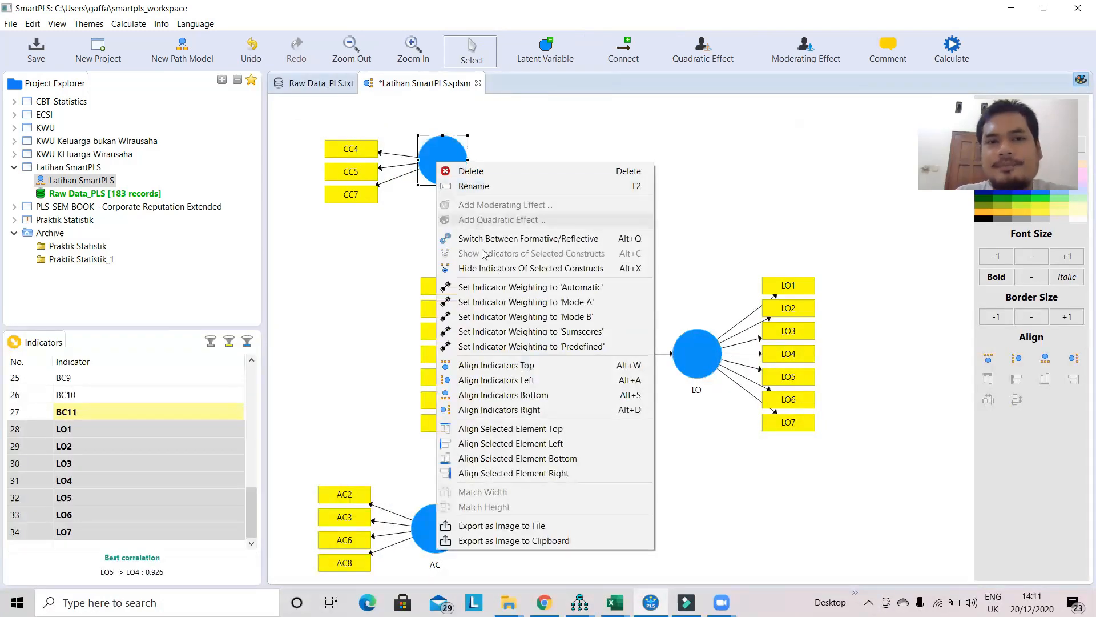
left_click(483, 396)
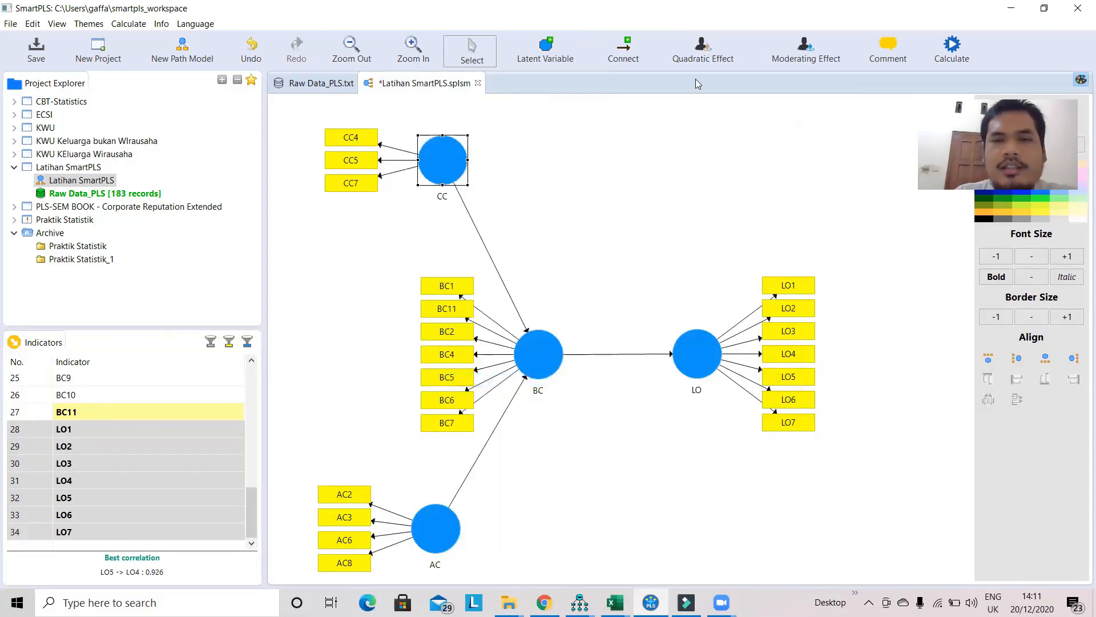
- Rerun the PLS Algorithm on the model without CC3, keeping the Path weighting scheme and 300 maximum iterations
left_click(953, 51)
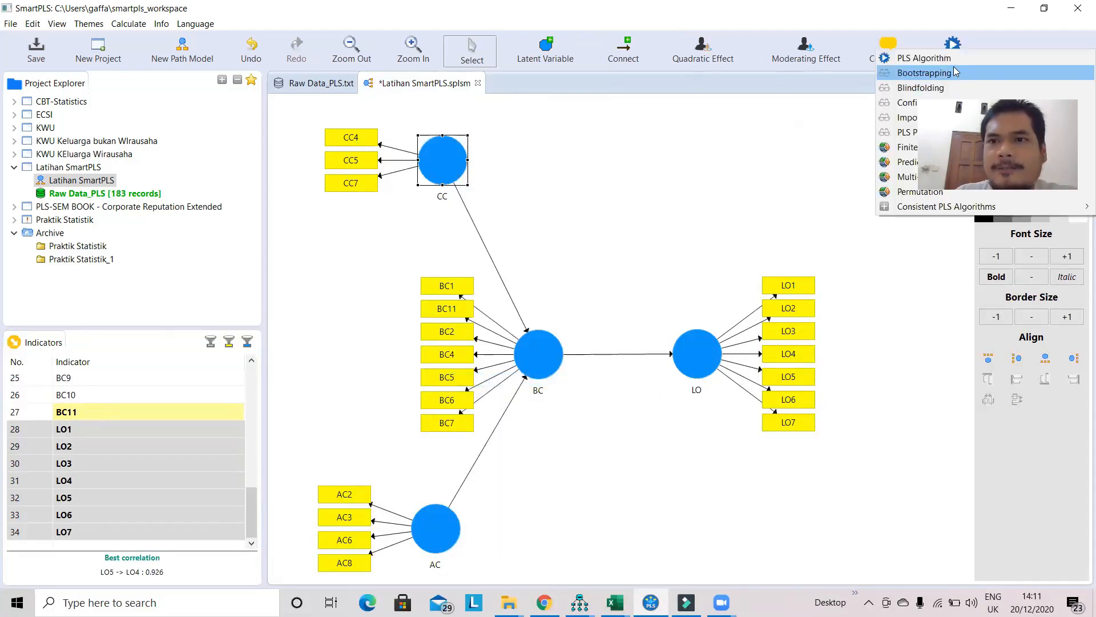
left_click(954, 59)
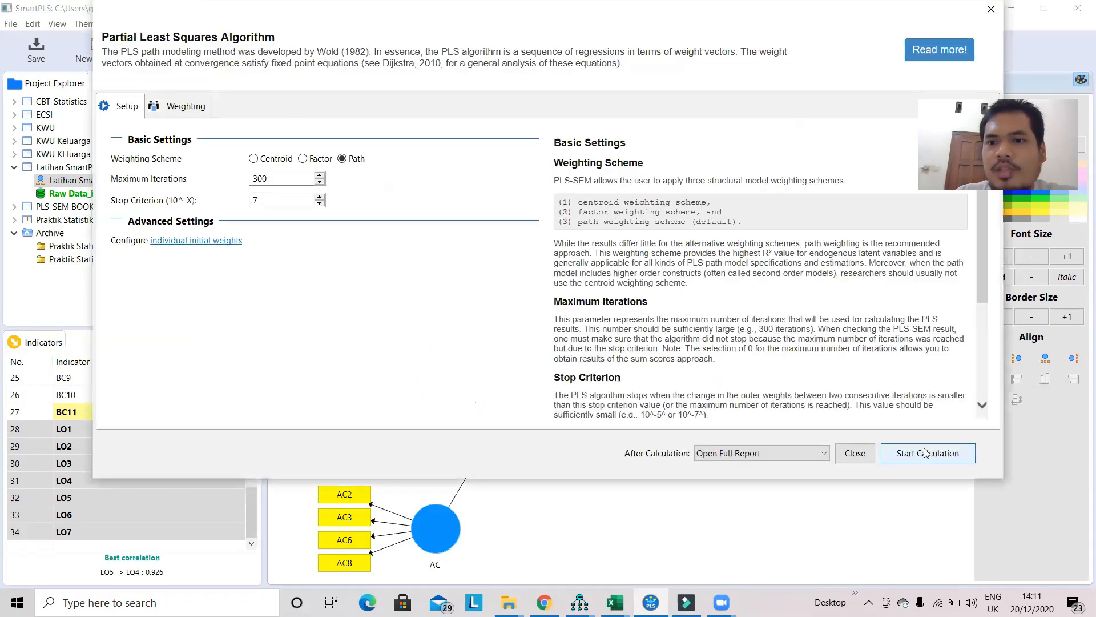
left_click(913, 450)
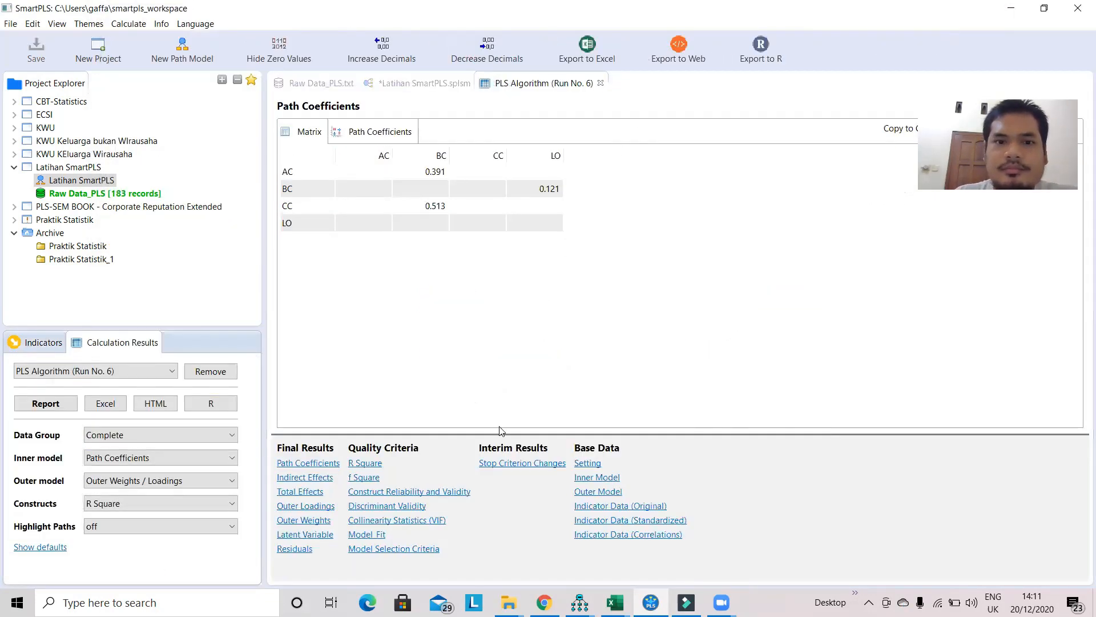
- Examine the HTMT chart and the Outer VIF Values of the latest run, and reopen the Discriminant Validity results
left_click(370, 507)
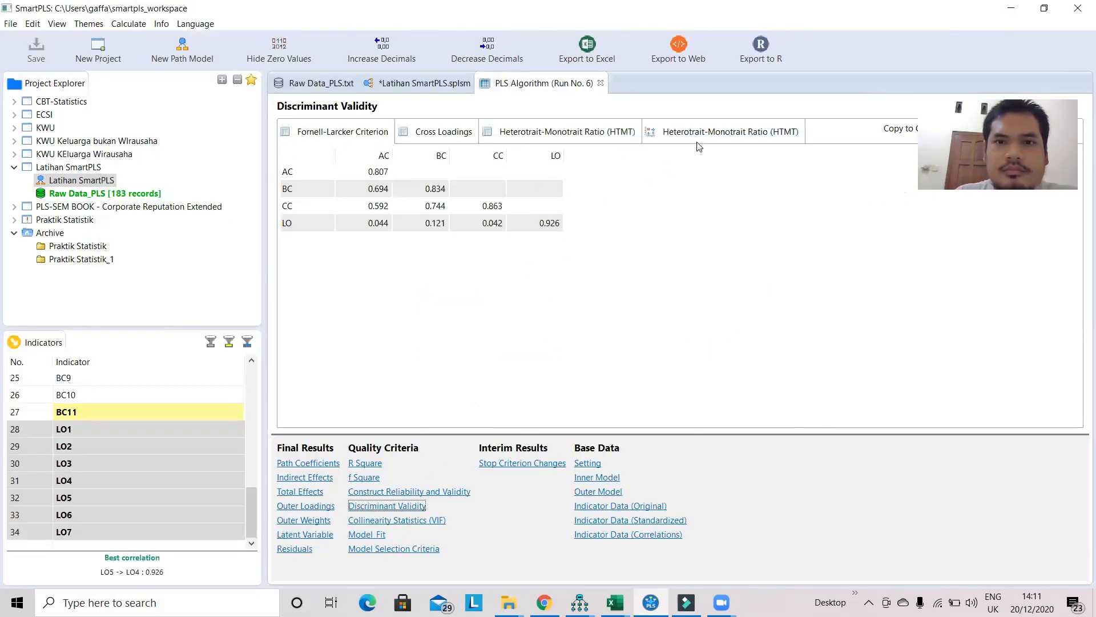
left_click(713, 130)
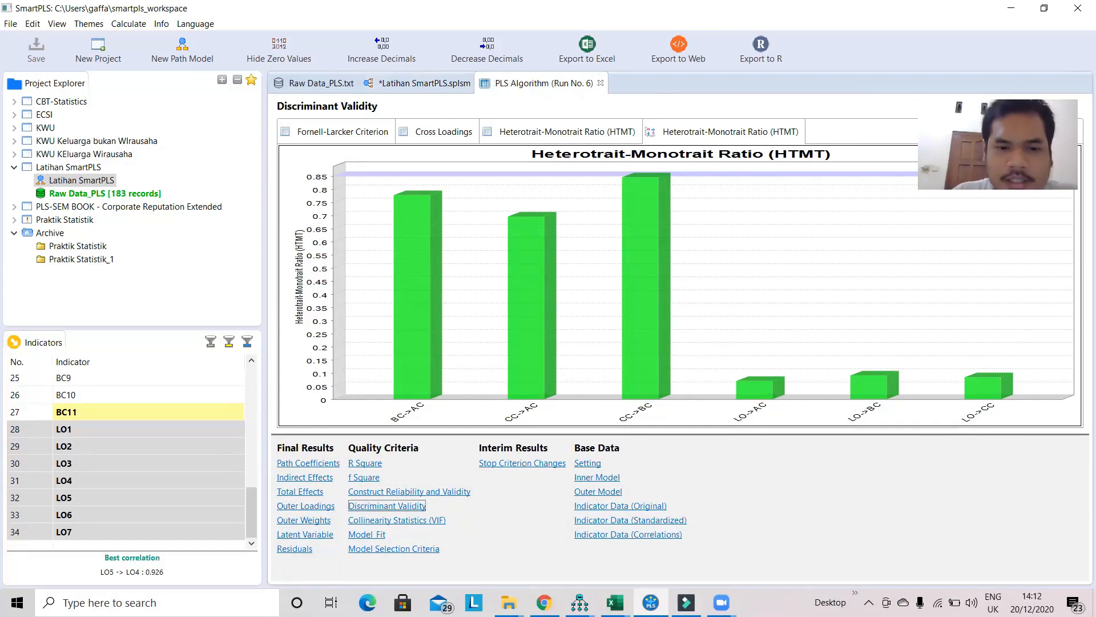
left_click(416, 521)
scroll(429, 313, "down", 2)
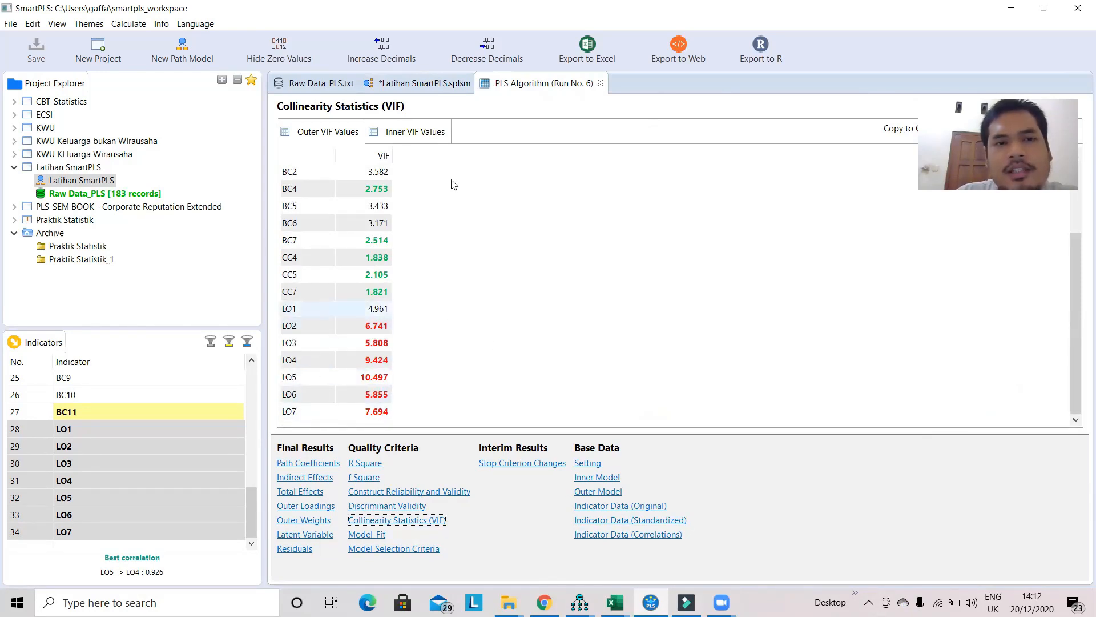
left_click(363, 505)
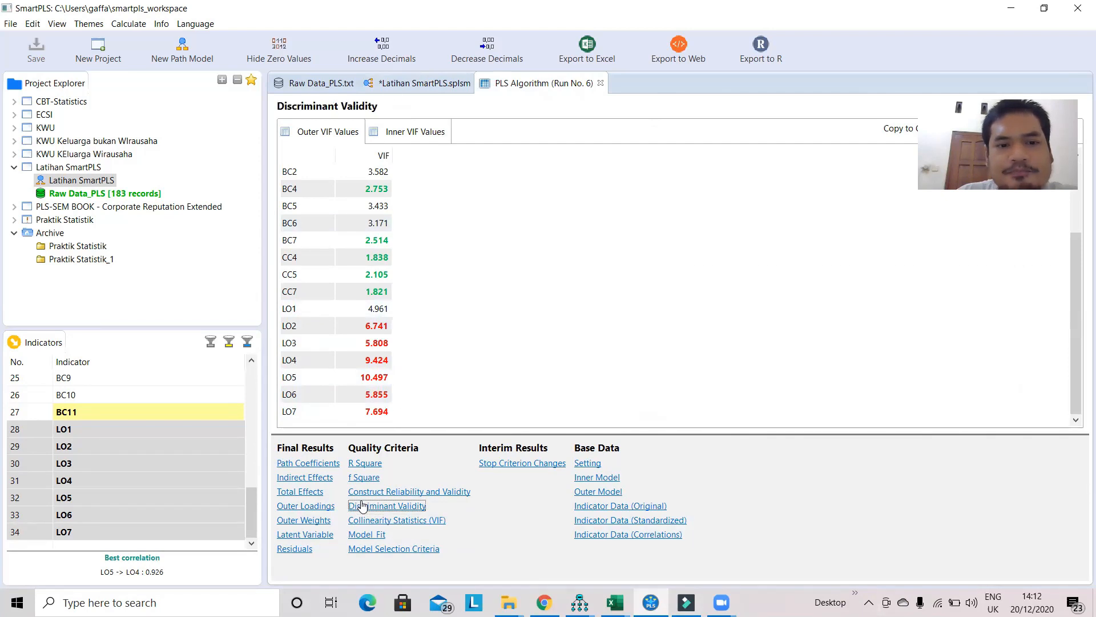
- Look through the Construct Reliability and Validity, Total Effects, Latent Variable and Outer Weights results of the latest run
left_click(370, 492)
left_click(303, 492)
left_click(365, 492)
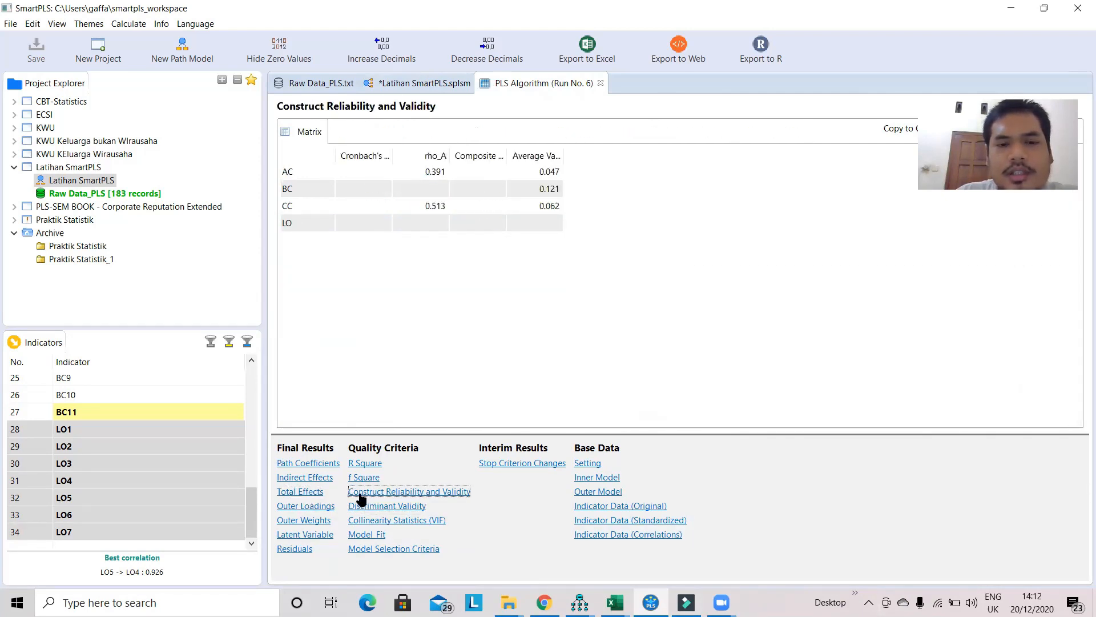
left_click(300, 534)
left_click(309, 522)
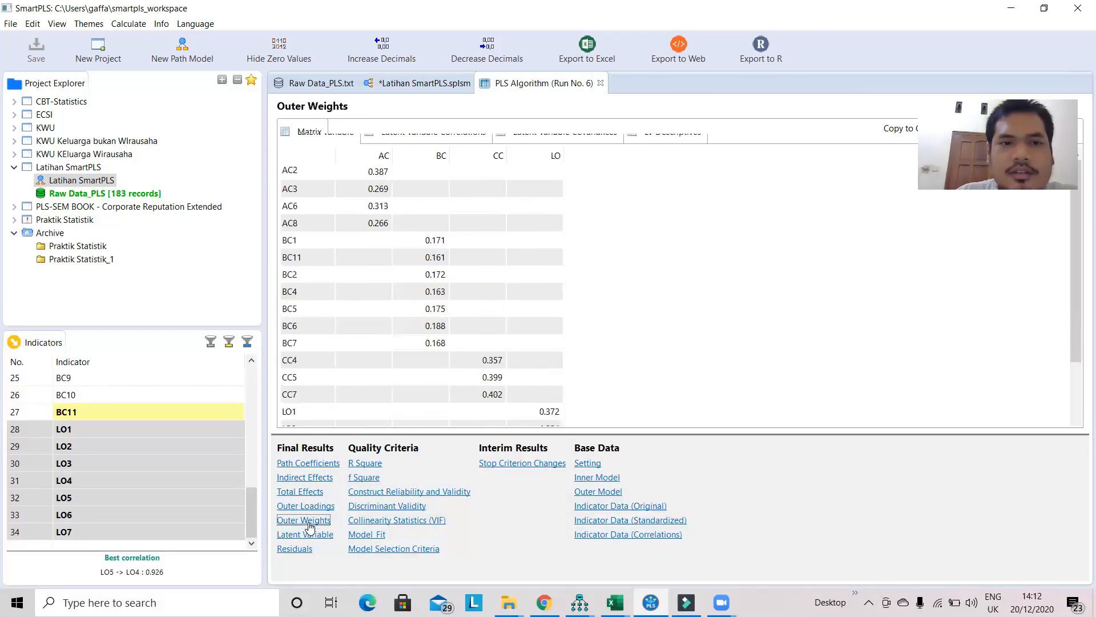
- Examine the Collinearity Statistics, comparing the Outer VIF Values of all indicators, including the LO indicators, with the Inner VIF Values
left_click(407, 521)
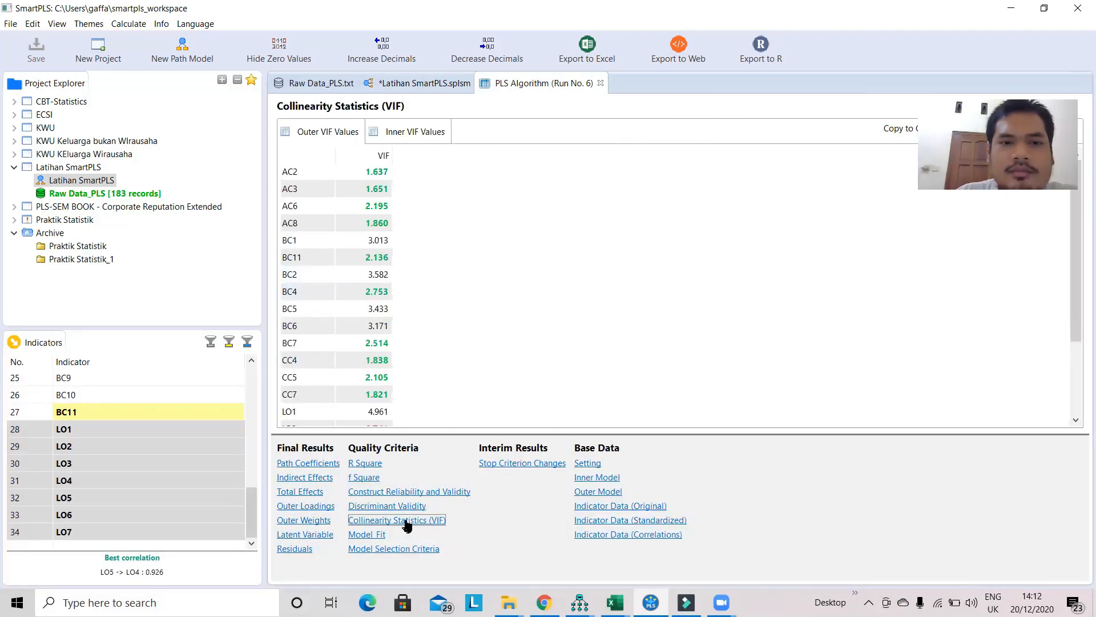
scroll(472, 345, "down", 2)
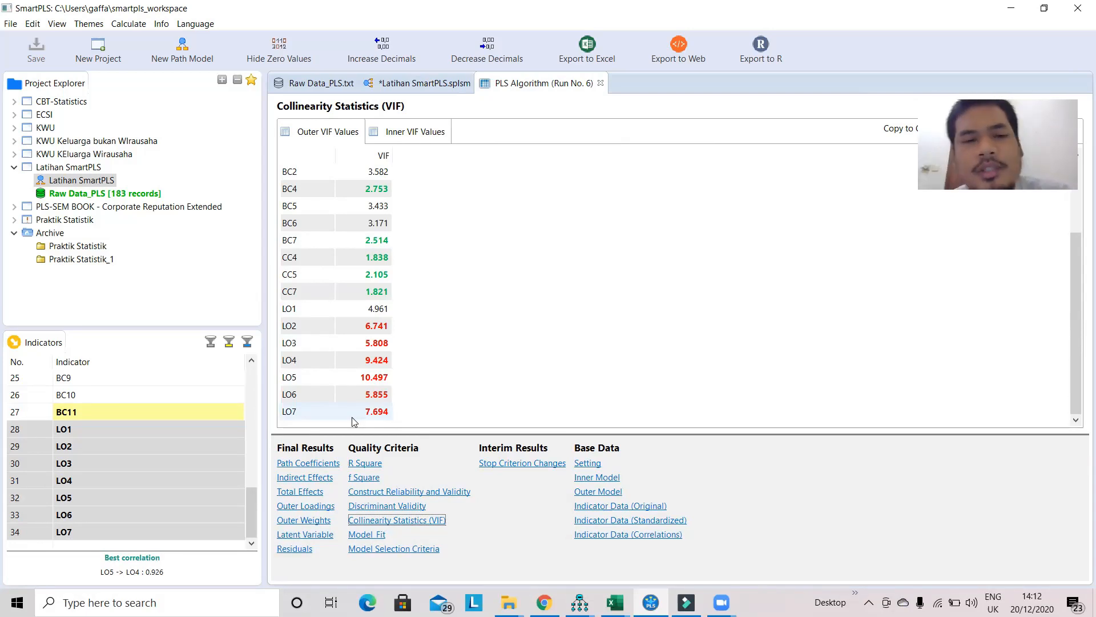
left_click(417, 128)
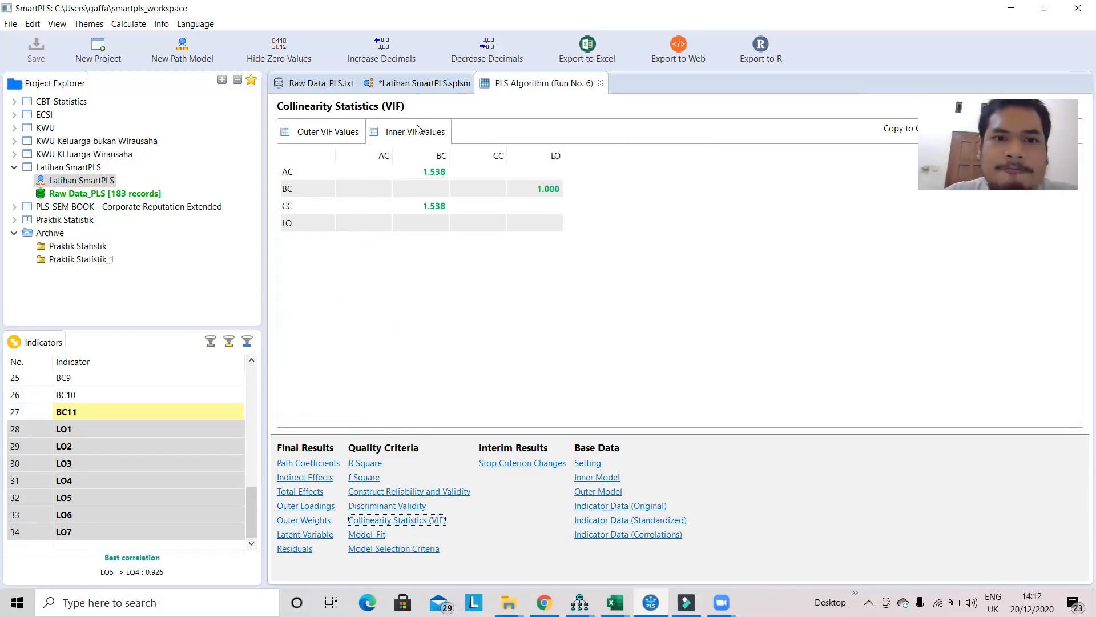
left_click(328, 130)
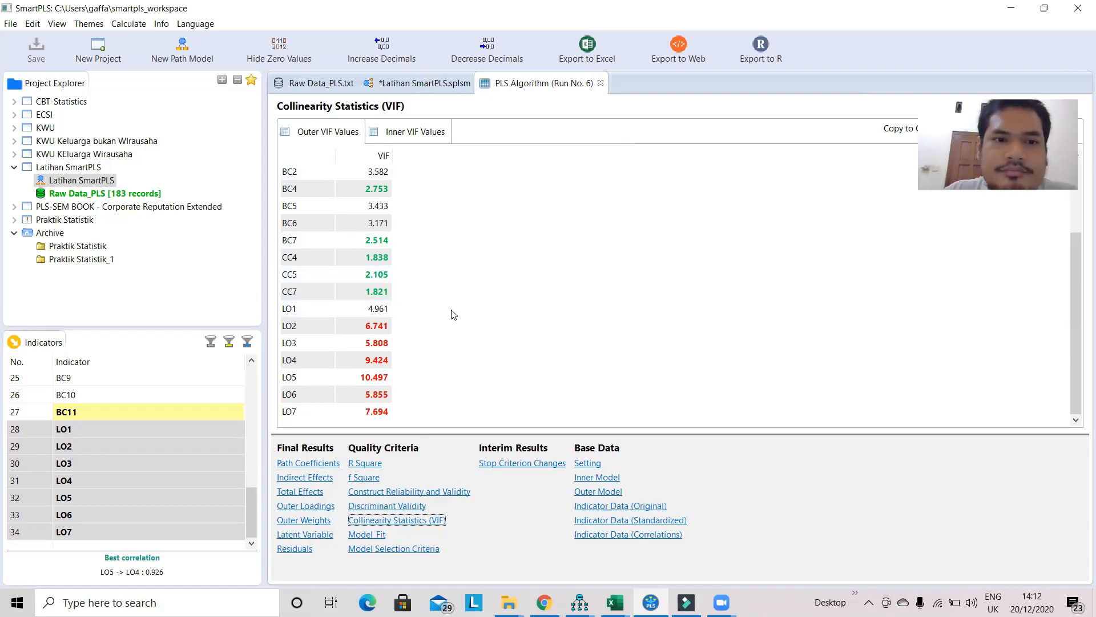
scroll(454, 314, "up", 2)
scroll(454, 314, "down", 2)
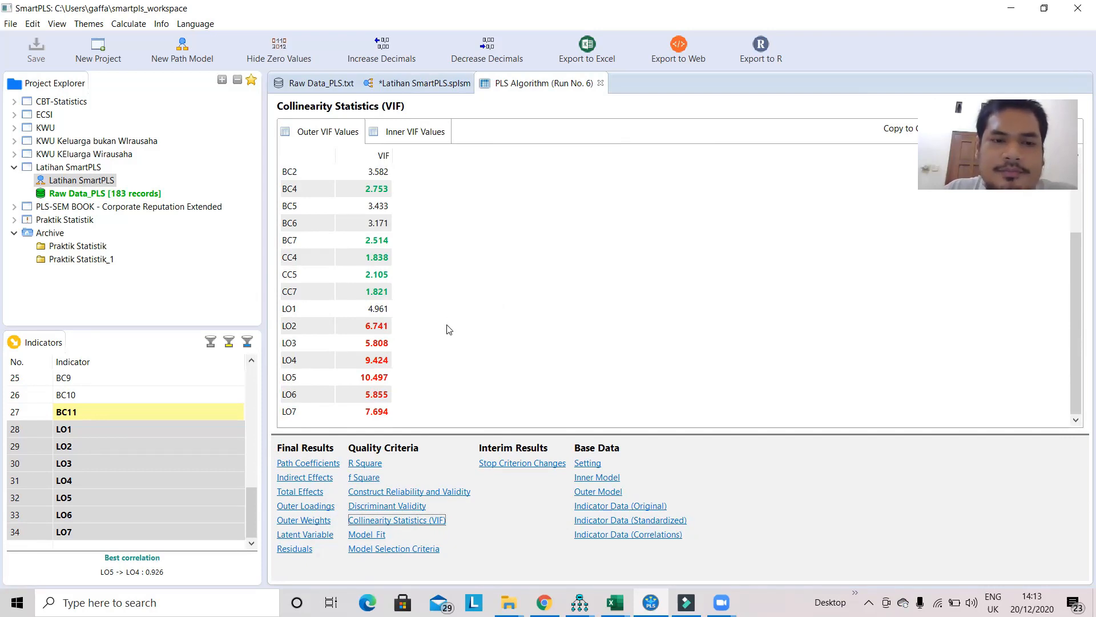
- Return to the path model from the VIF results and delete indicator LO5 from the LO construct
left_click(389, 379)
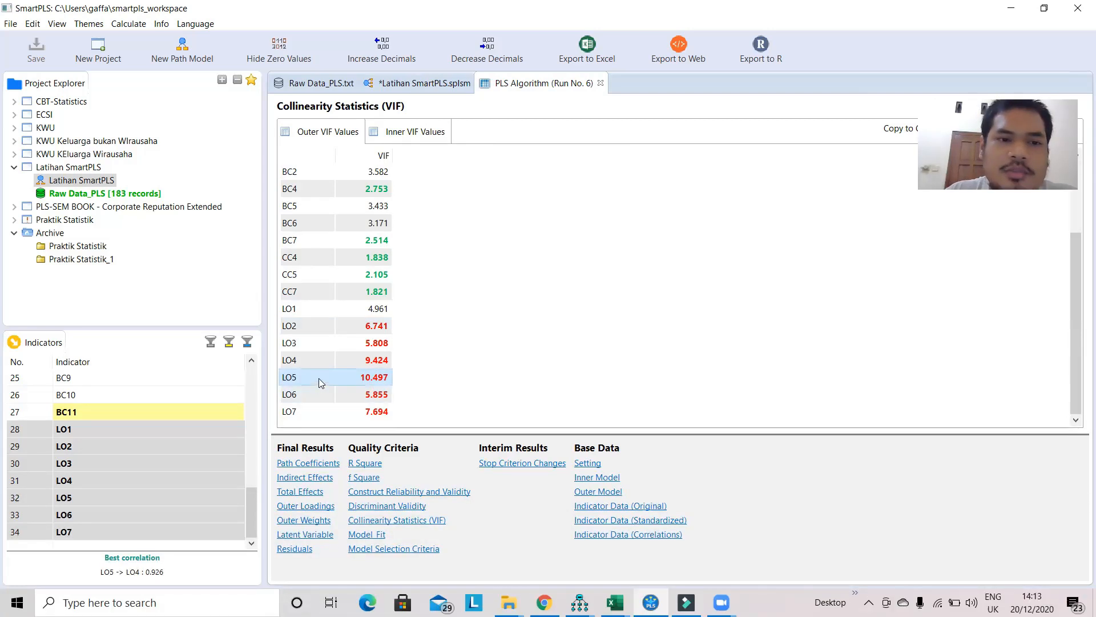
left_click(406, 93)
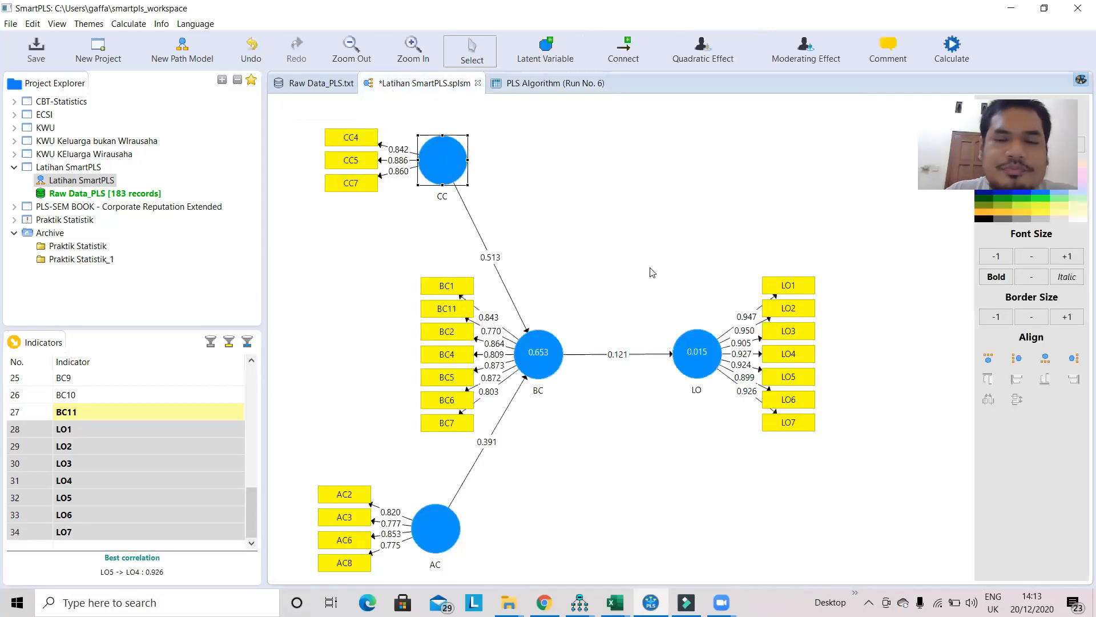
right_click(797, 378)
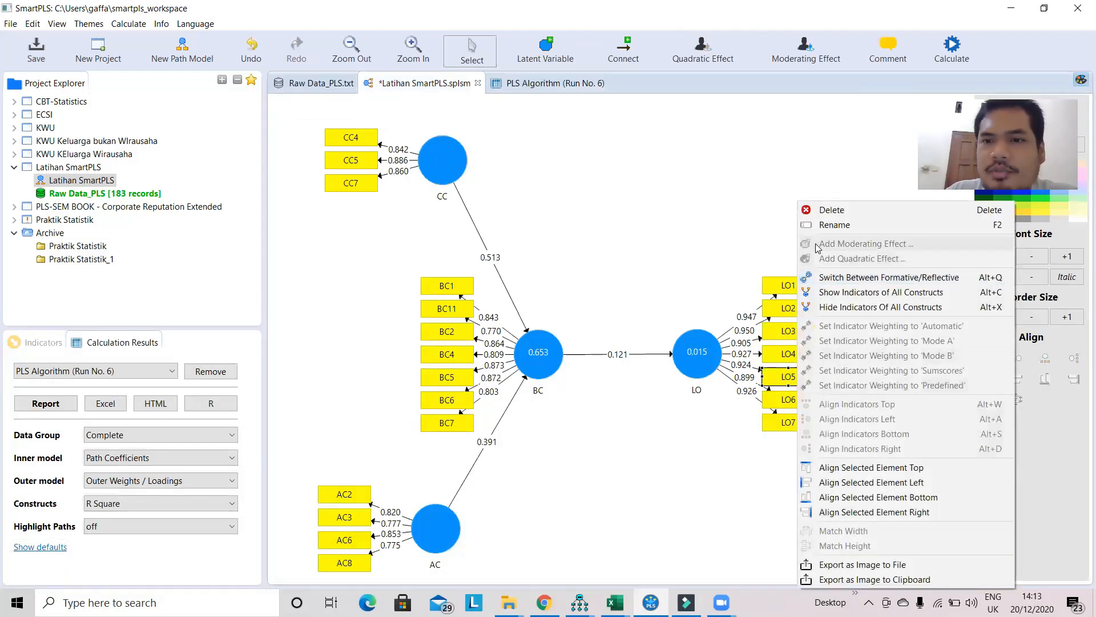
left_click(831, 210)
- Align the remaining indicators of the LO construct on its right side
right_click(689, 378)
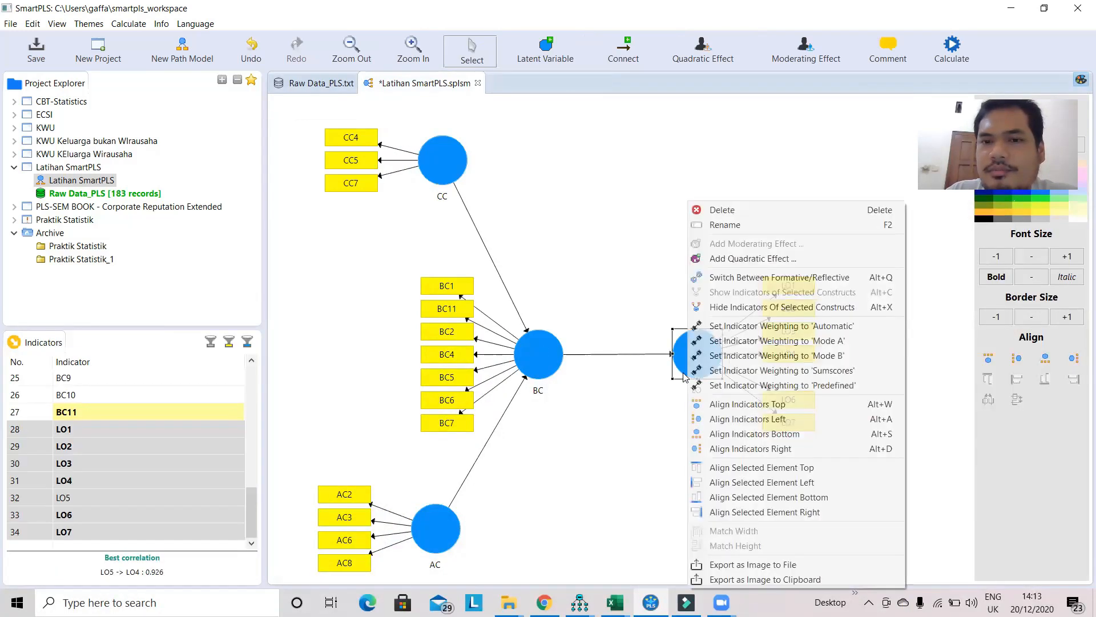
left_click(731, 225)
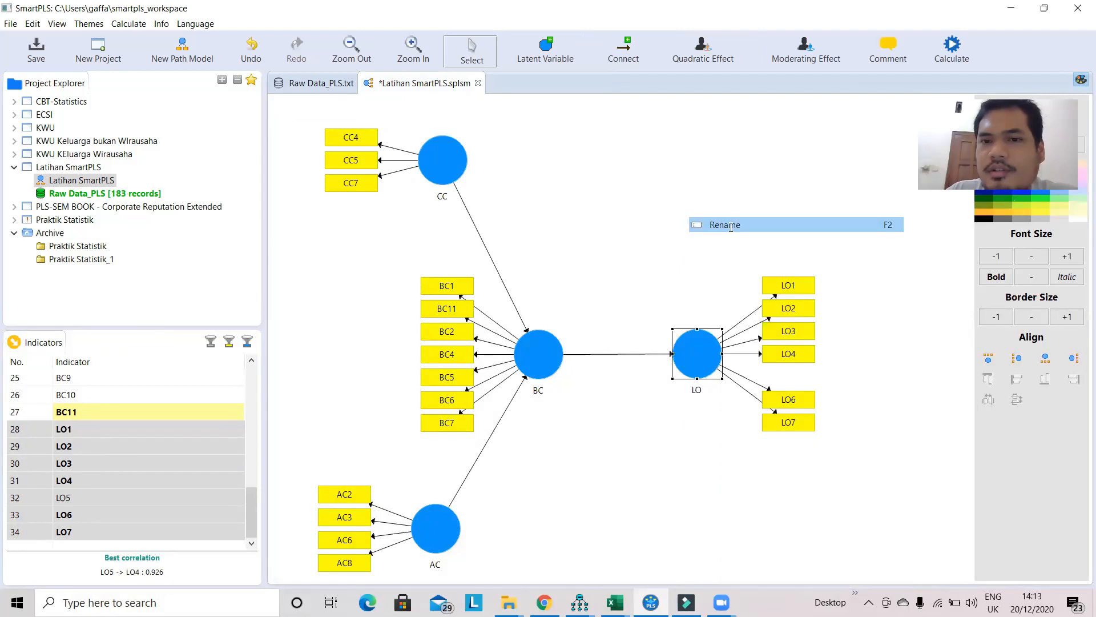
left_click(721, 361)
right_click(714, 355)
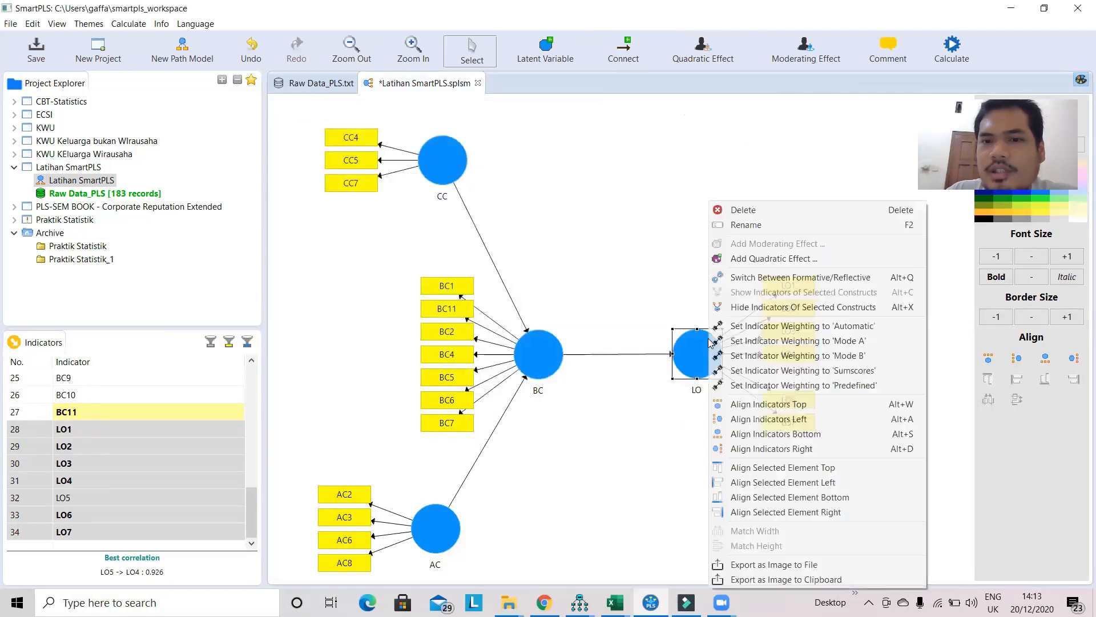
left_click(763, 448)
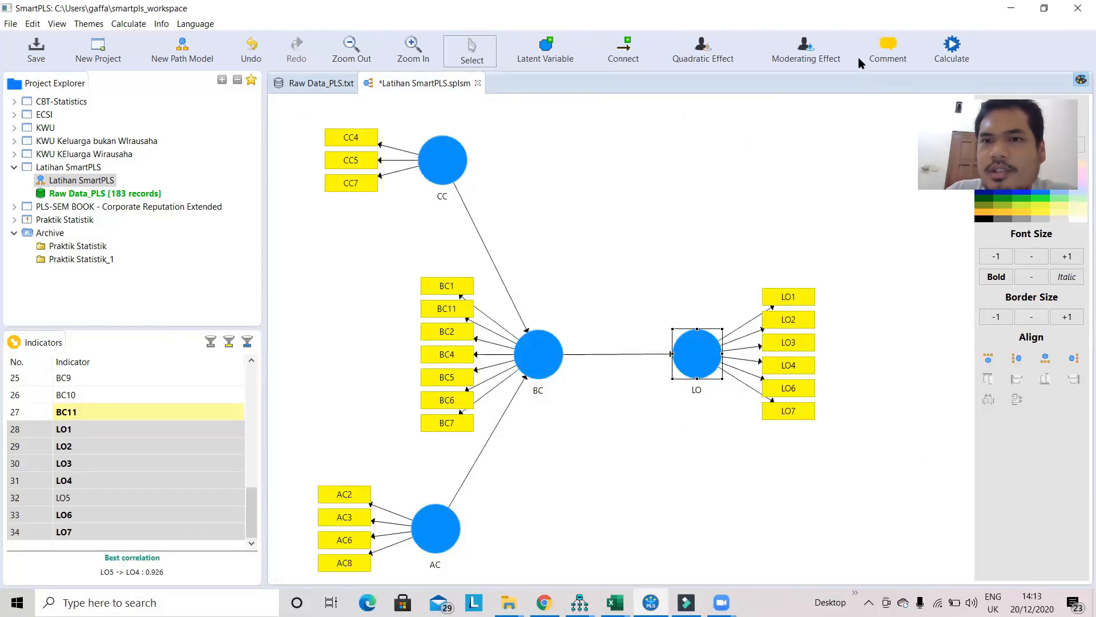
- Run the PLS Algorithm on the reduced model and open the full report
left_click(955, 52)
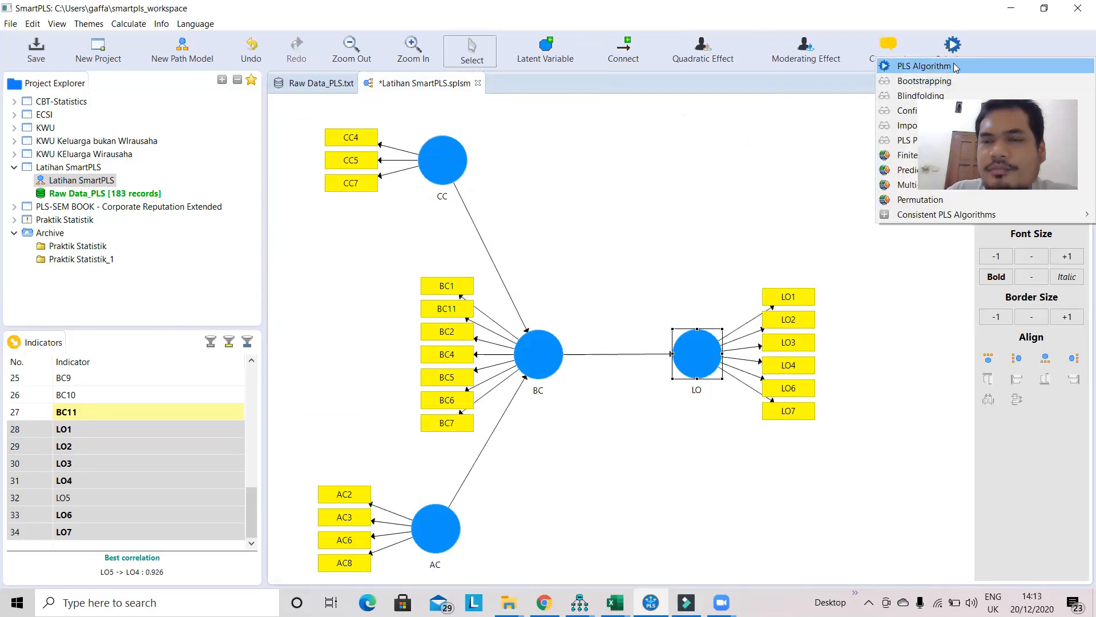
left_click(955, 67)
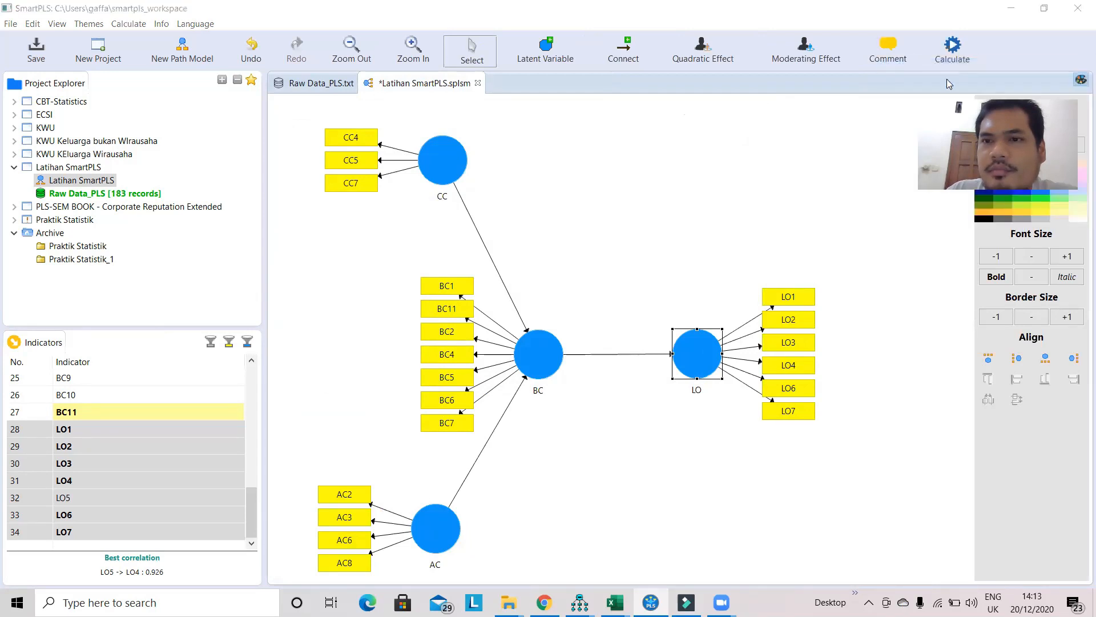
left_click(912, 450)
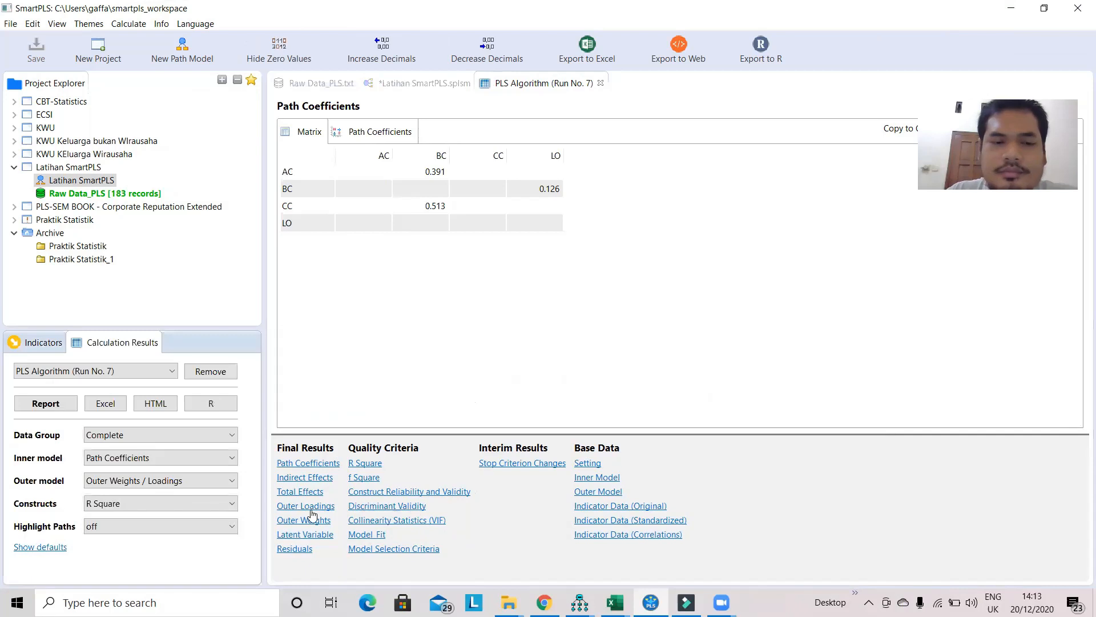
- Review discriminant validity and examine the outer VIF values of all indicators in the collinearity statistics
left_click(372, 507)
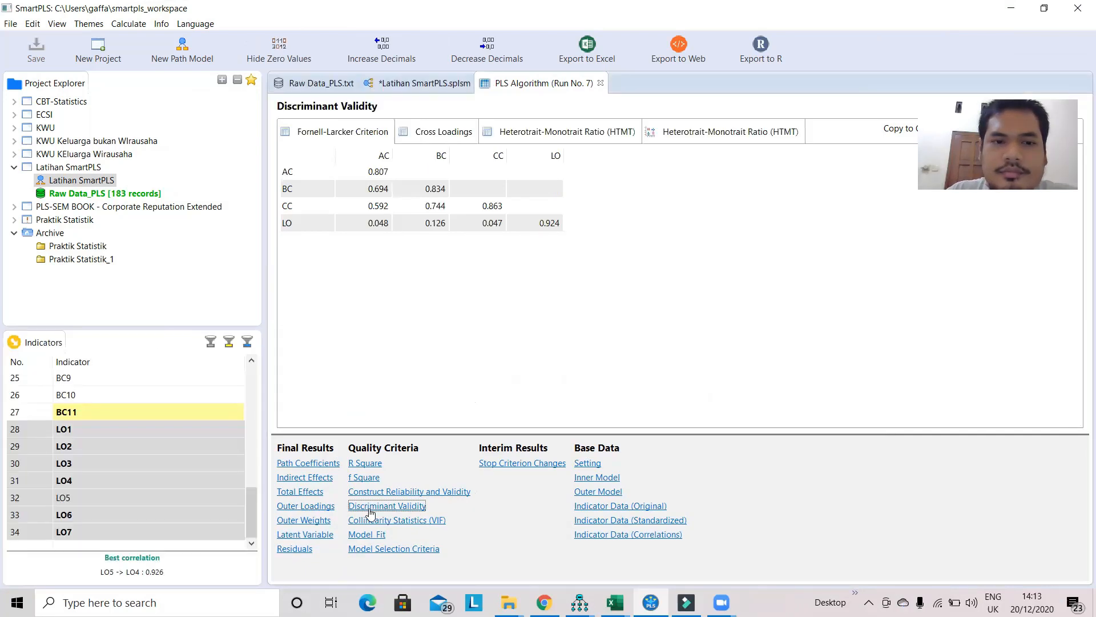
left_click(370, 521)
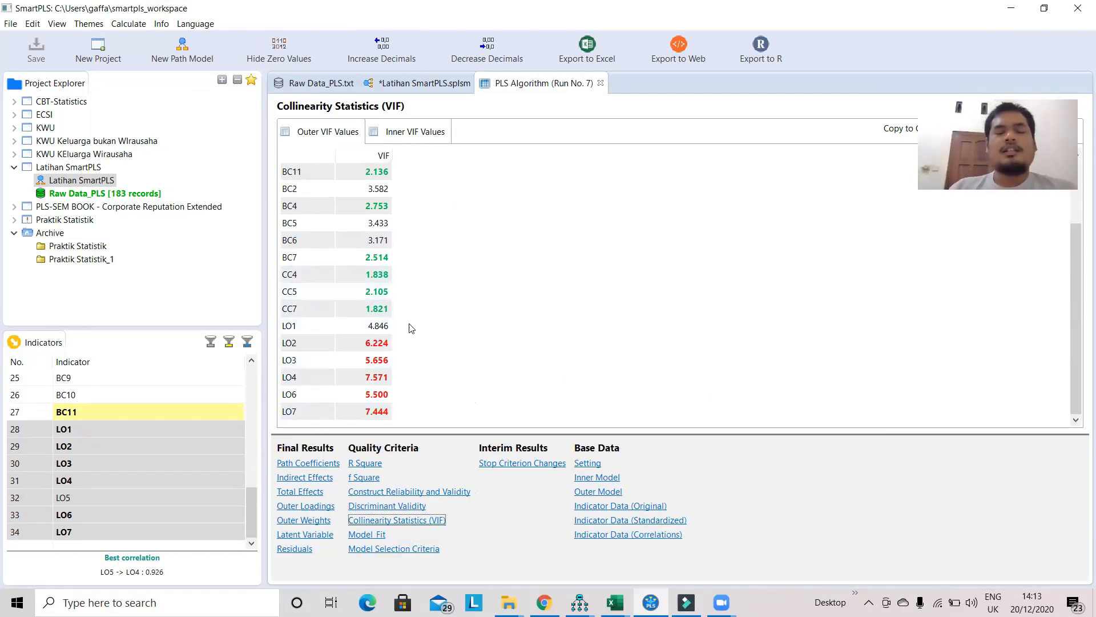
scroll(521, 362, "up", 3)
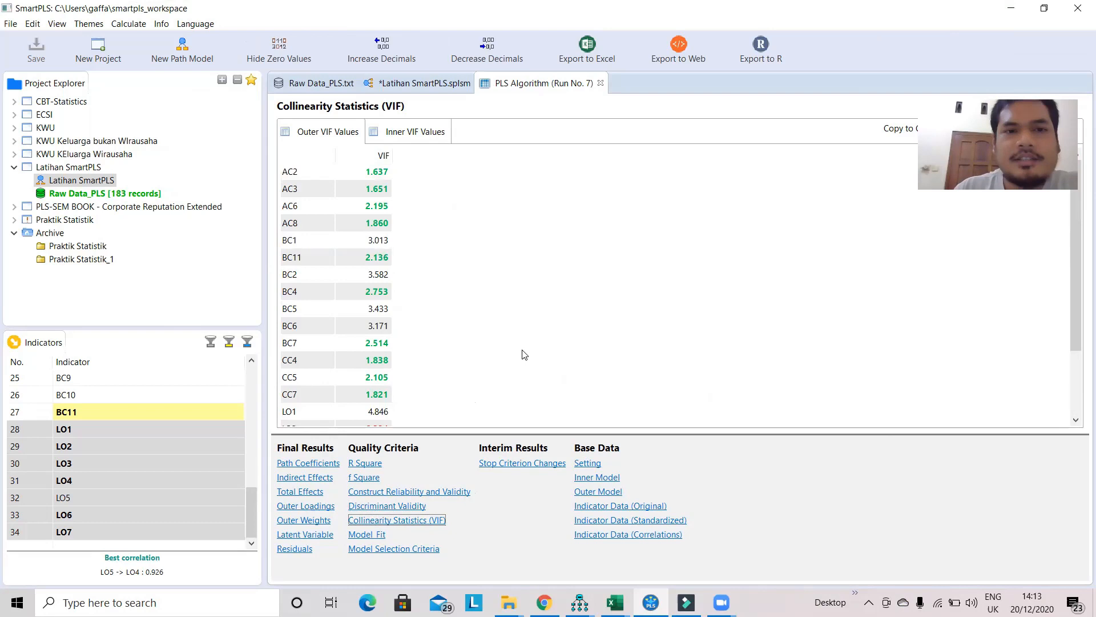
scroll(524, 355, "down", 3)
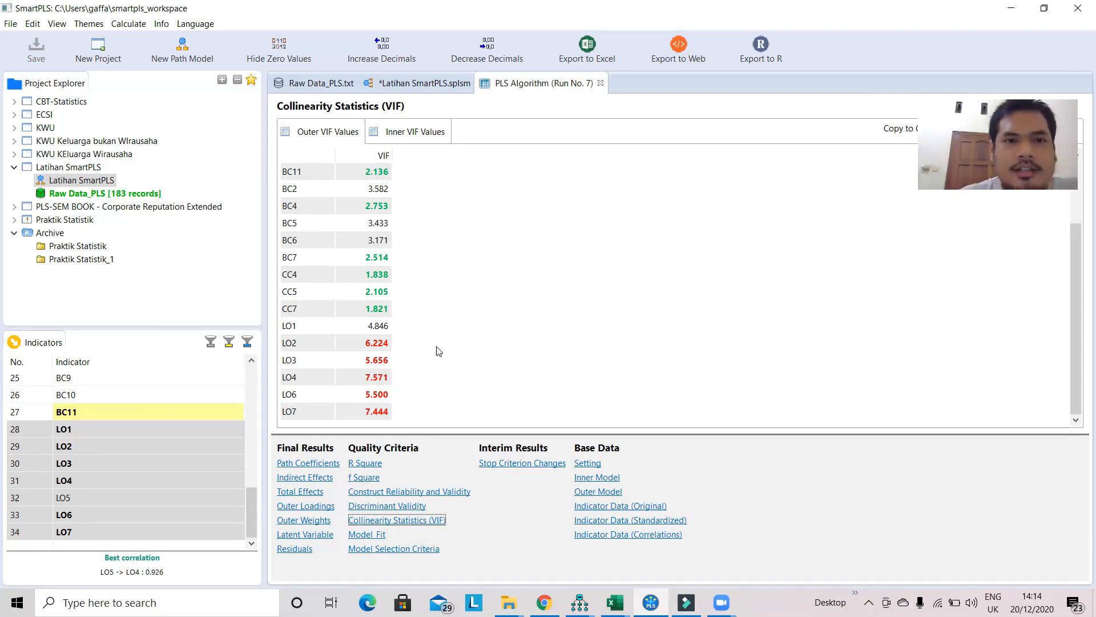
- Return to the Latihan SmartPLS model, rerun the PLS Algorithm and display the path coefficients as a matrix
left_click(425, 85)
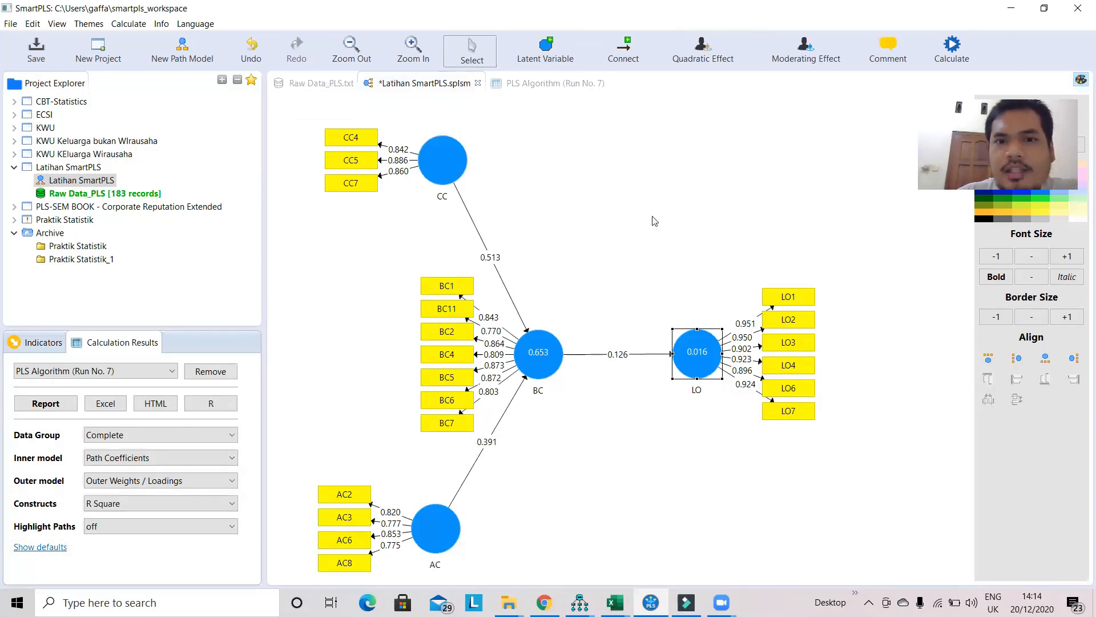
left_click(539, 350)
left_click(569, 205)
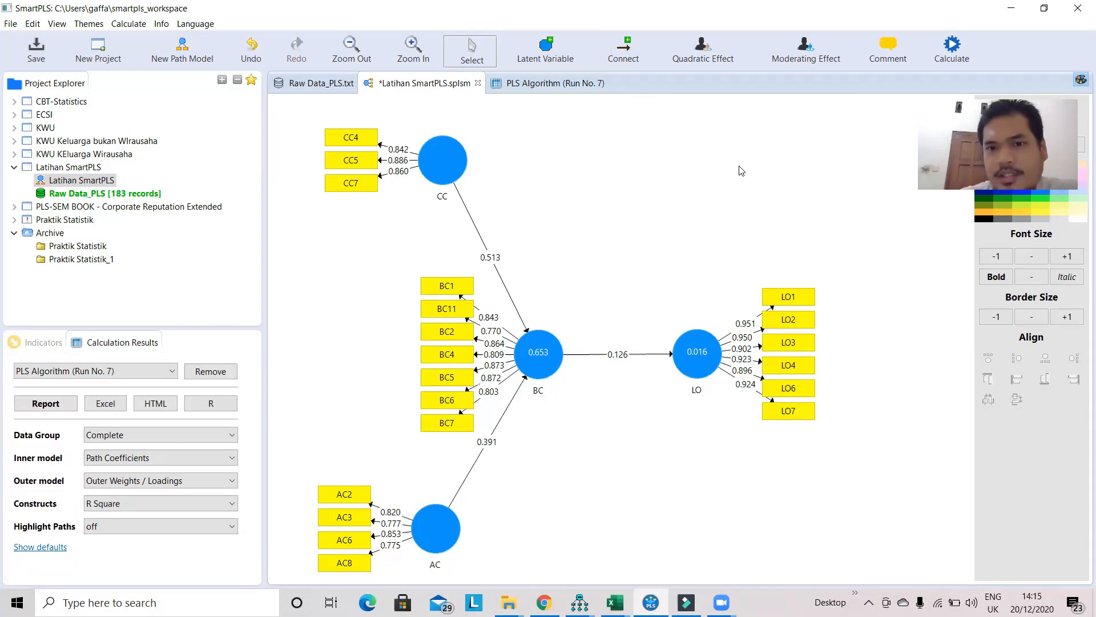
left_click(965, 46)
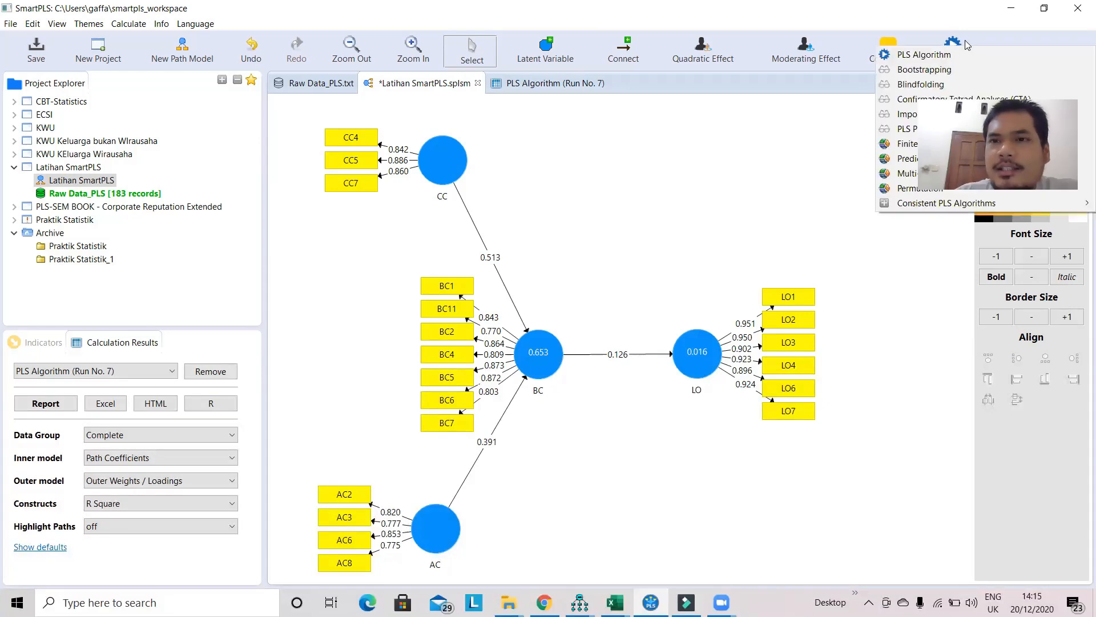
left_click(958, 55)
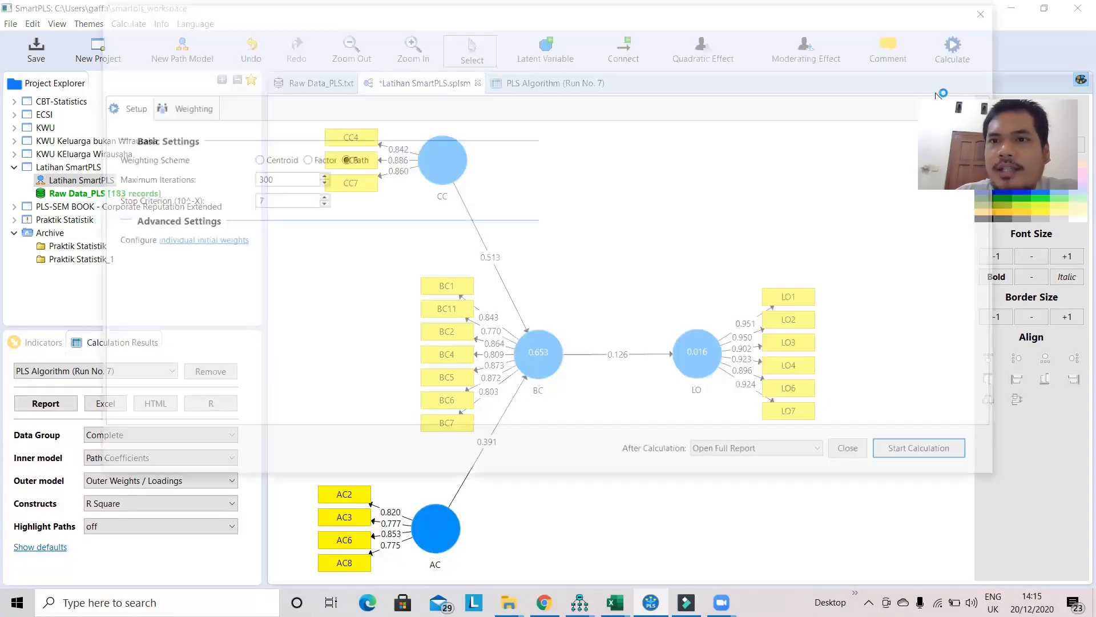
left_click(920, 449)
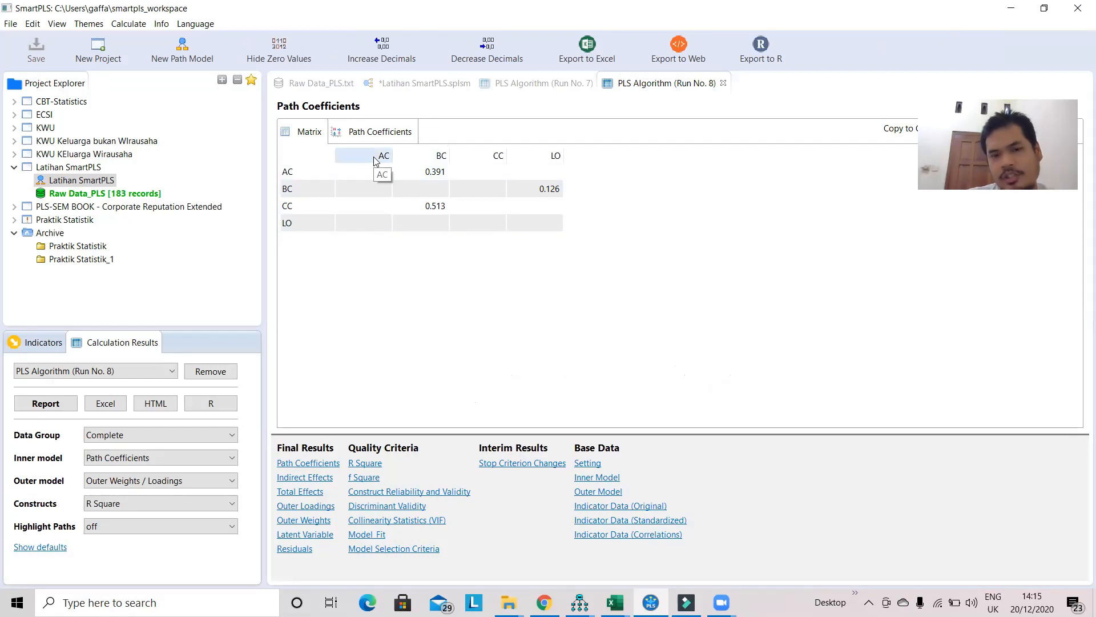
left_click(313, 131)
- Hide the indicators of the CC, BC, AC and LO constructs in the path model
left_click(416, 85)
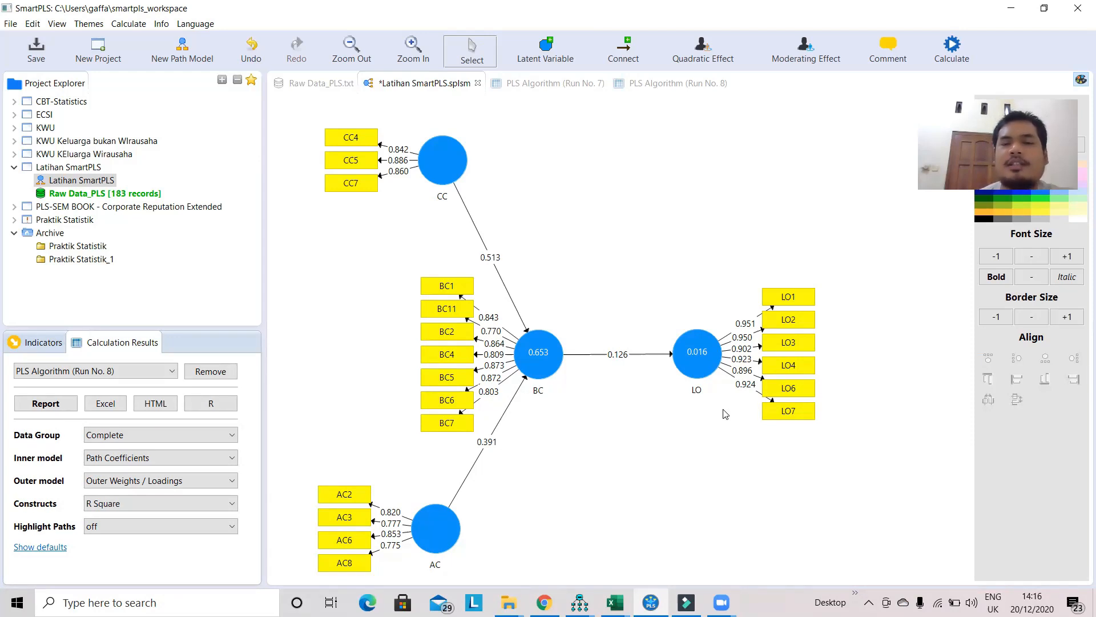
right_click(447, 172)
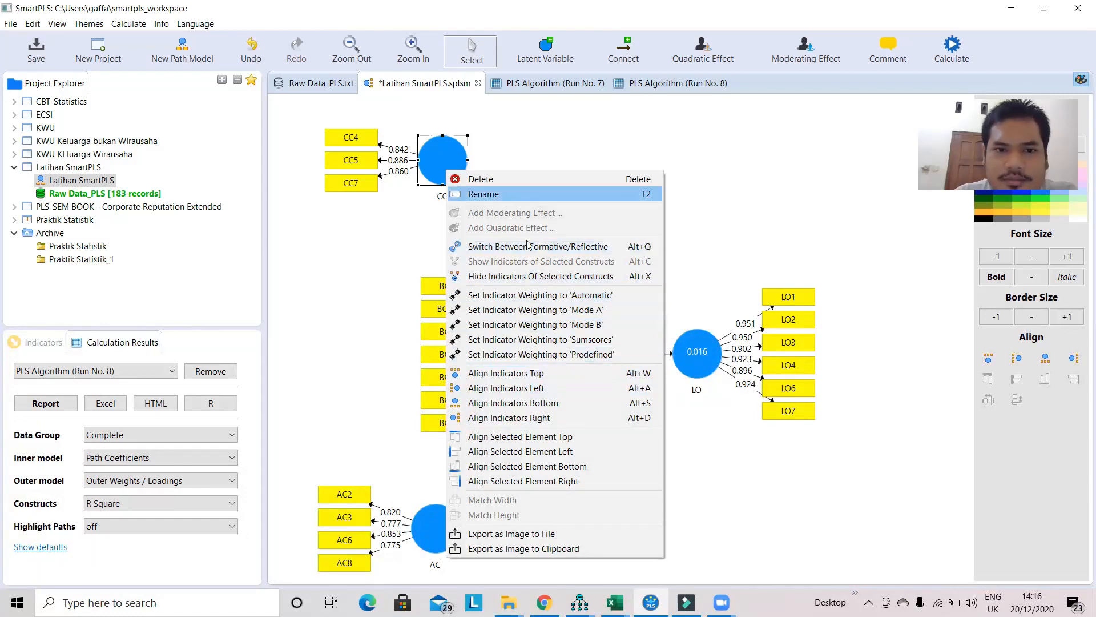
left_click(537, 276)
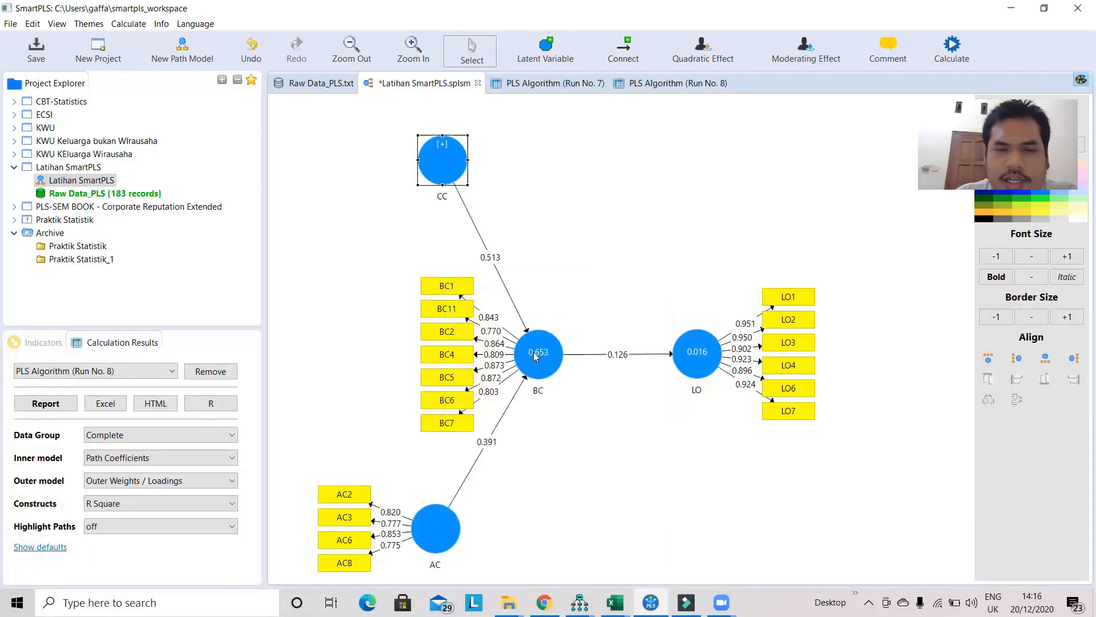
right_click(535, 352)
left_click(575, 307)
right_click(451, 521)
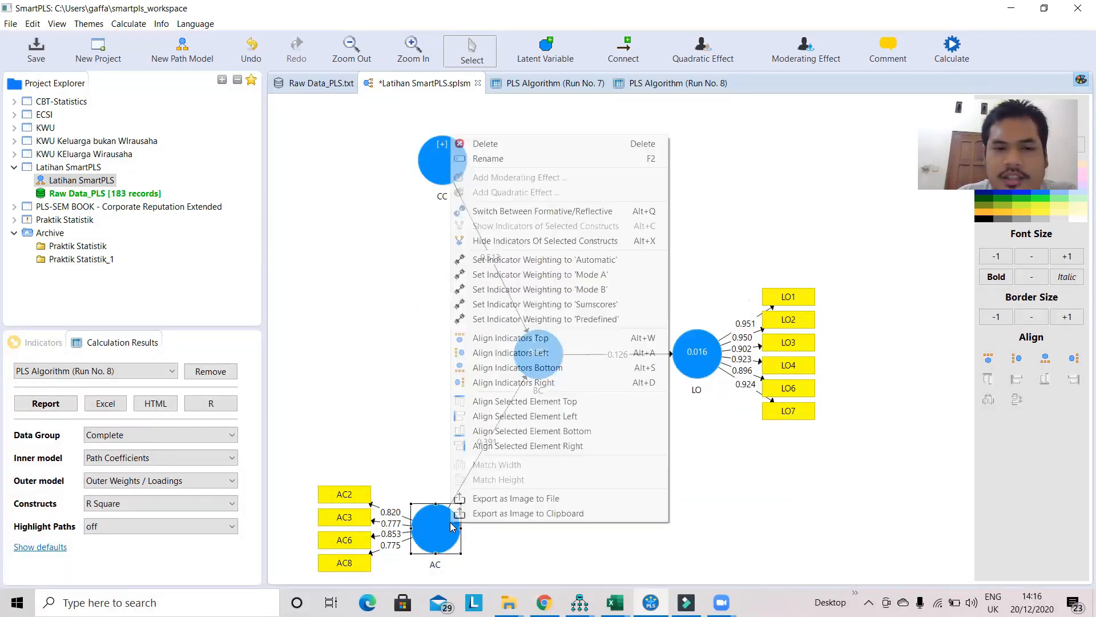
left_click(542, 240)
right_click(693, 365)
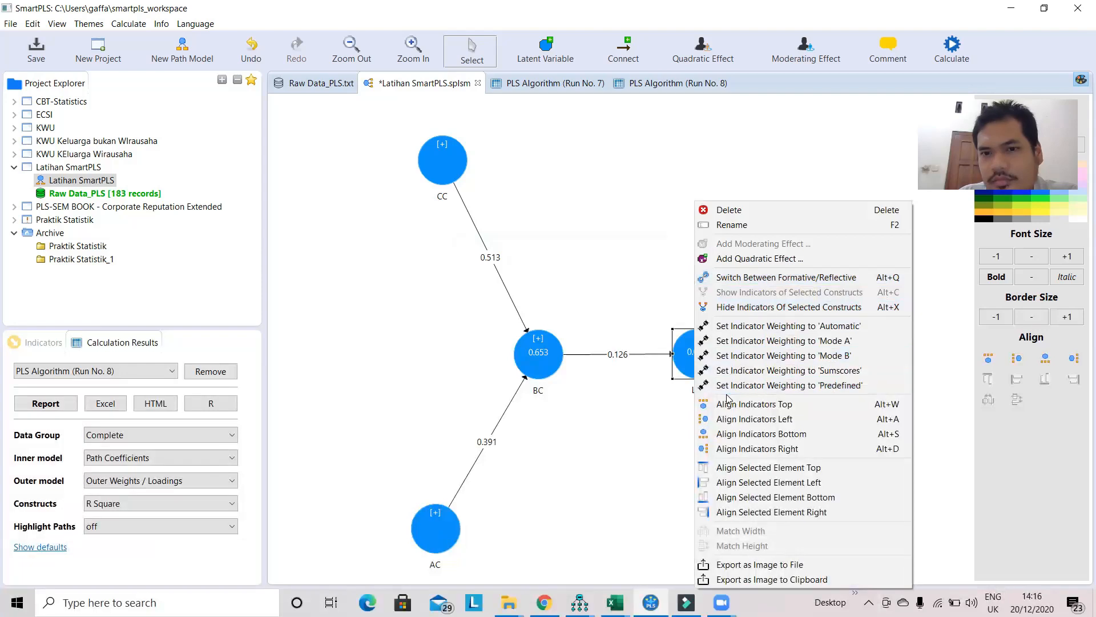
left_click(734, 308)
- Move the CC construct down and the AC construct up to make the path diagram more compact around BC
left_click_drag(445, 182, 426, 243)
left_click_drag(450, 523, 442, 467)
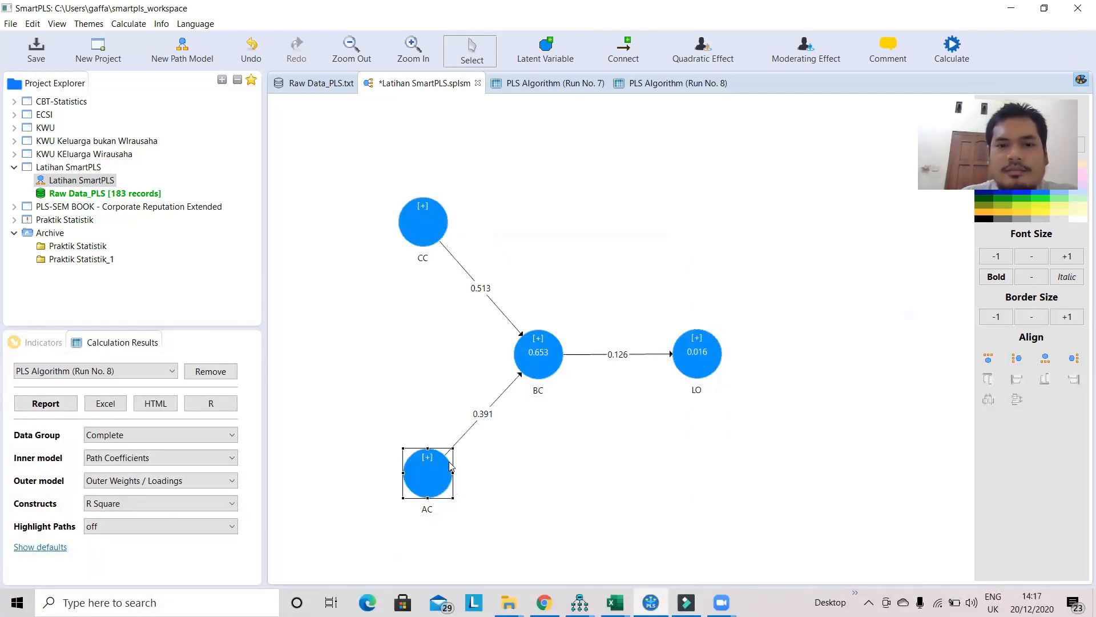
left_click_drag(425, 242, 413, 260)
left_click_drag(429, 482, 416, 458)
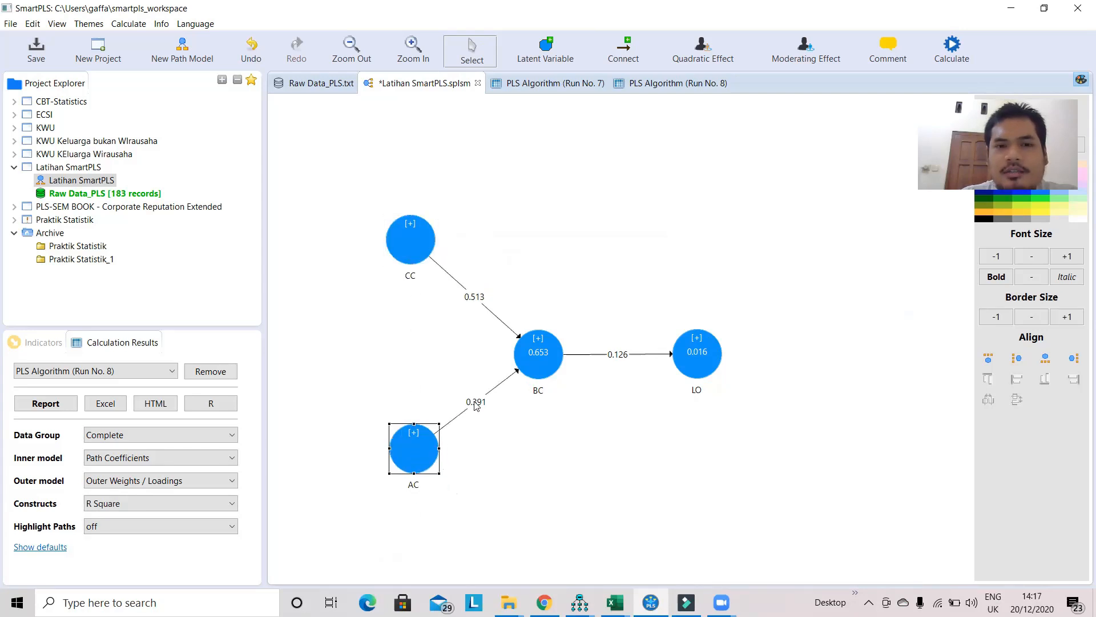
left_click(409, 244)
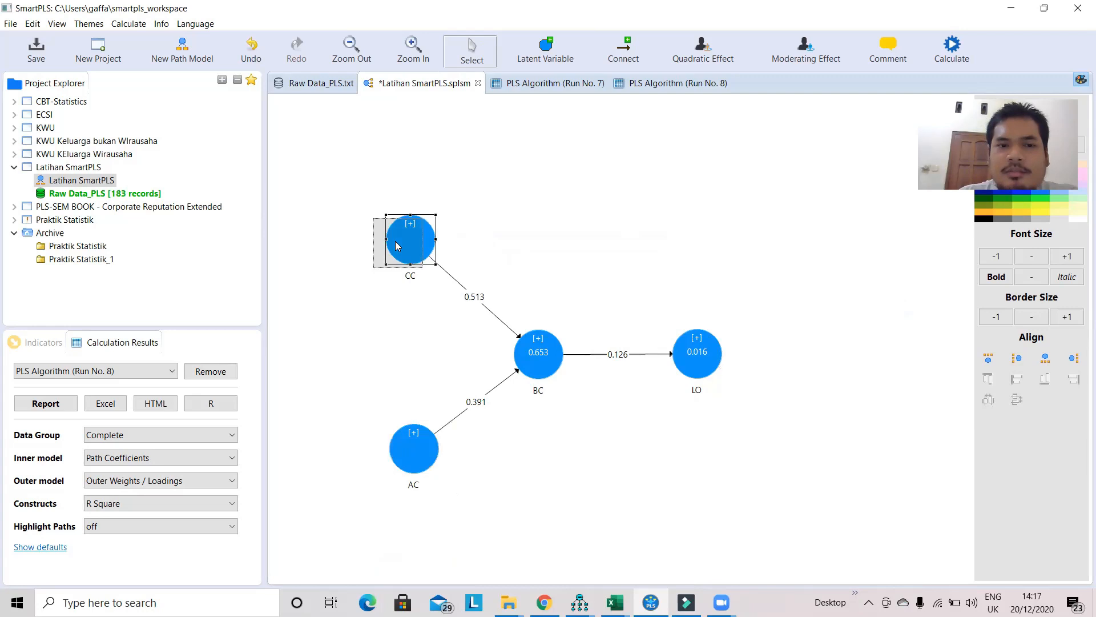
left_click_drag(403, 243, 409, 243)
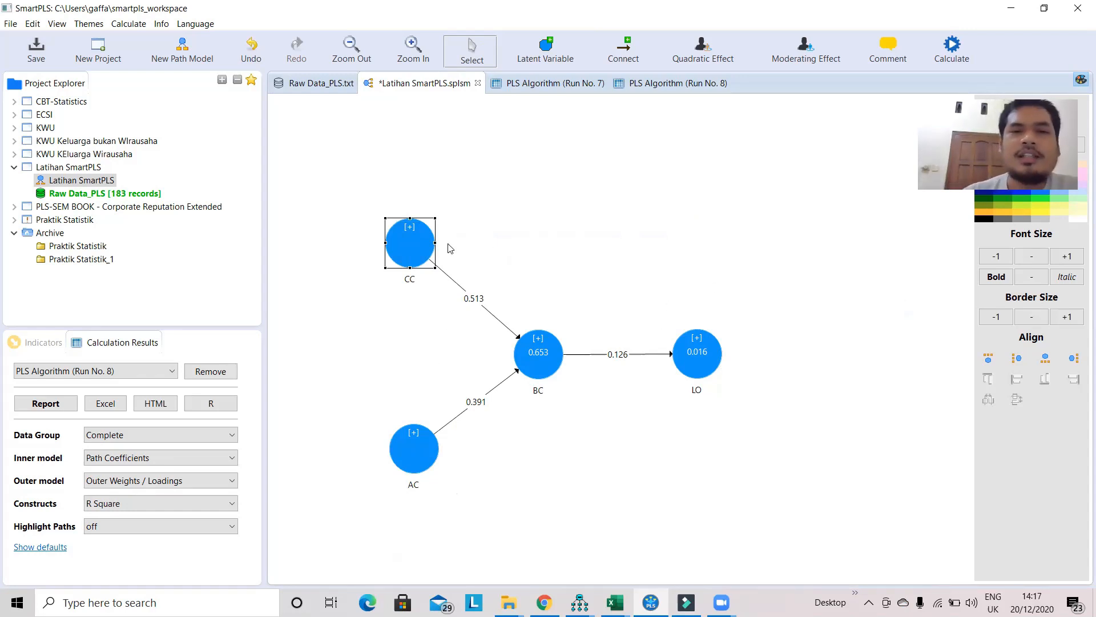
- Run Bootstrapping on the path model and open the total indirect effects in its report
left_click(953, 46)
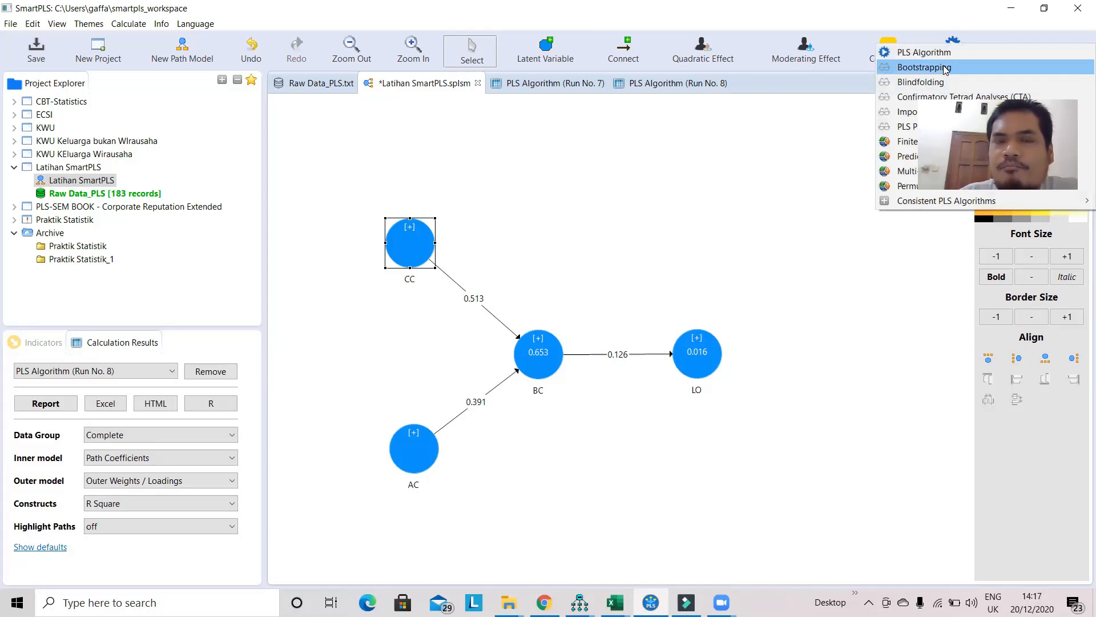
left_click(820, 135)
left_click(957, 45)
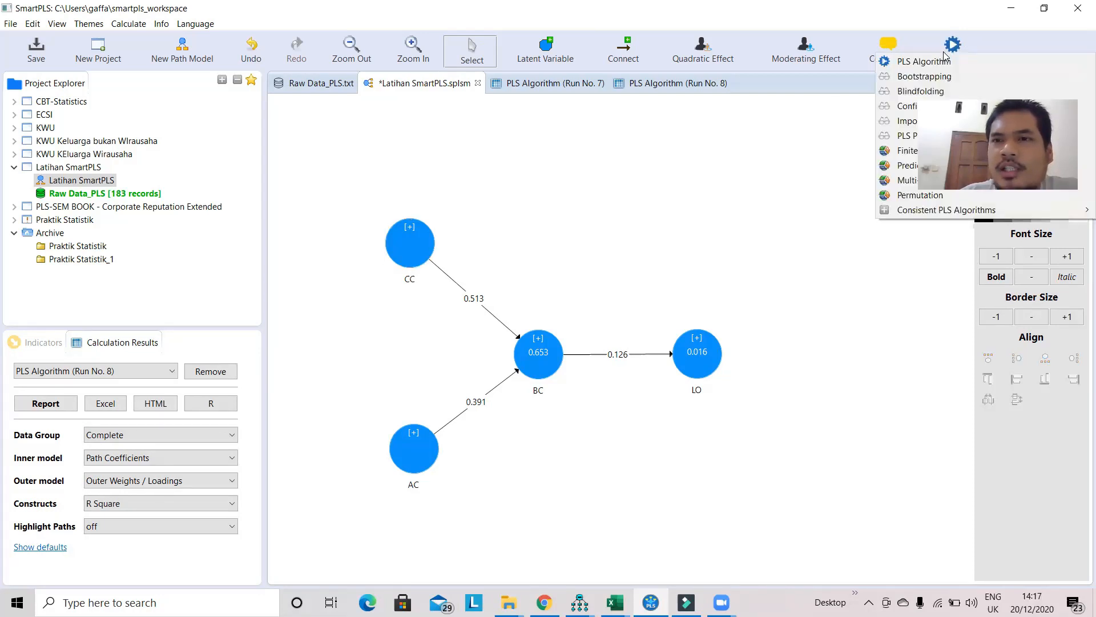
left_click(930, 78)
left_click(939, 453)
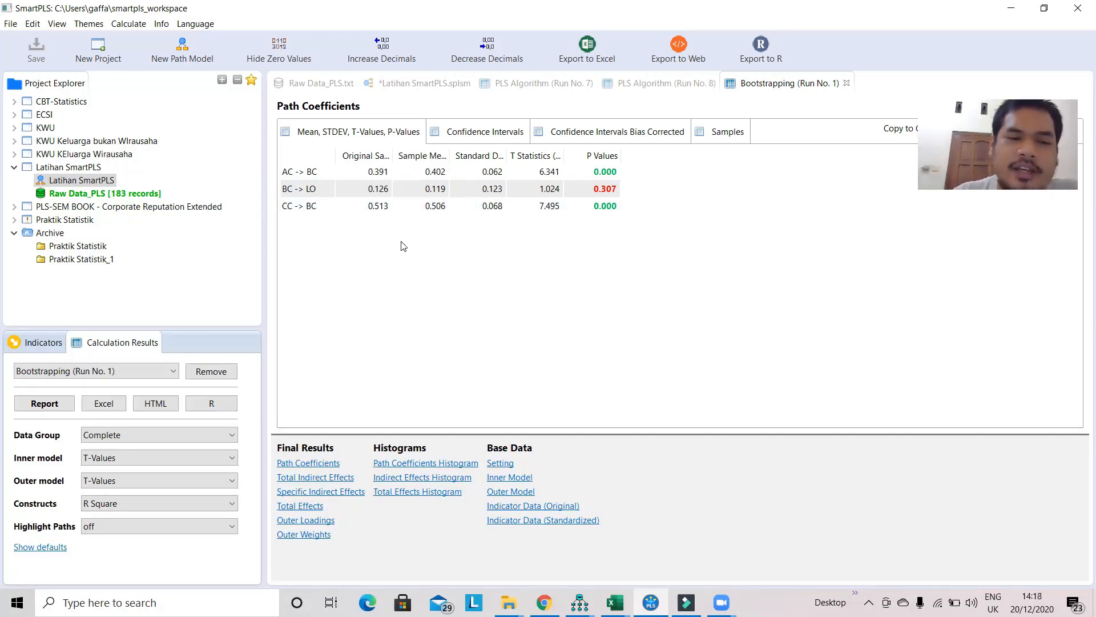
left_click(326, 484)
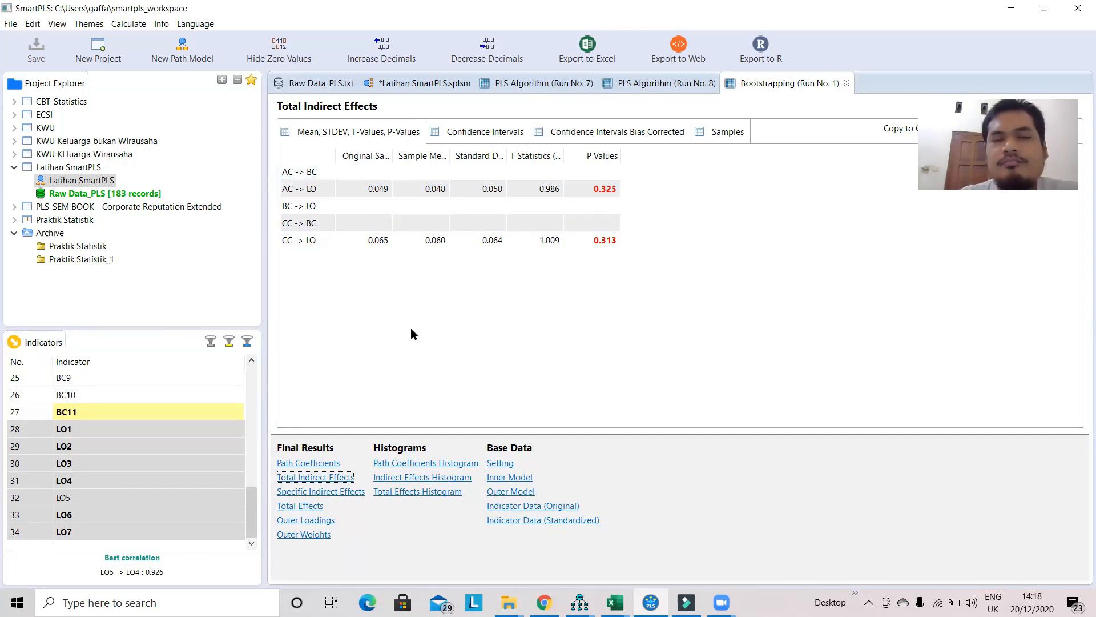
- Return to the path model and connect CC and AC directly to LO
left_click(422, 84)
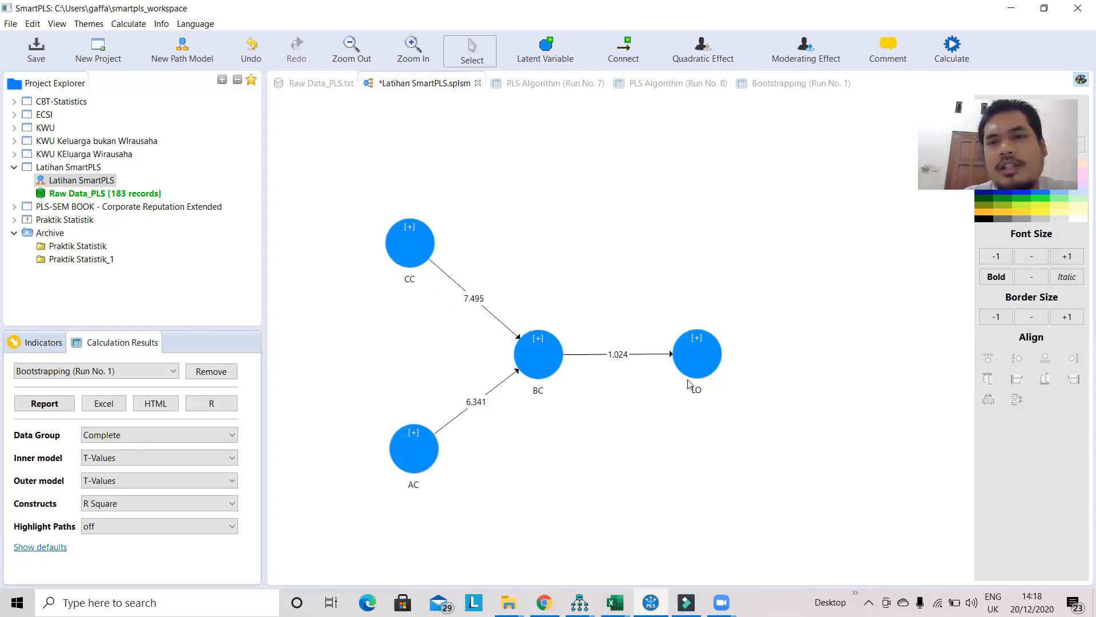
left_click(625, 49)
left_click(421, 255)
left_click(686, 350)
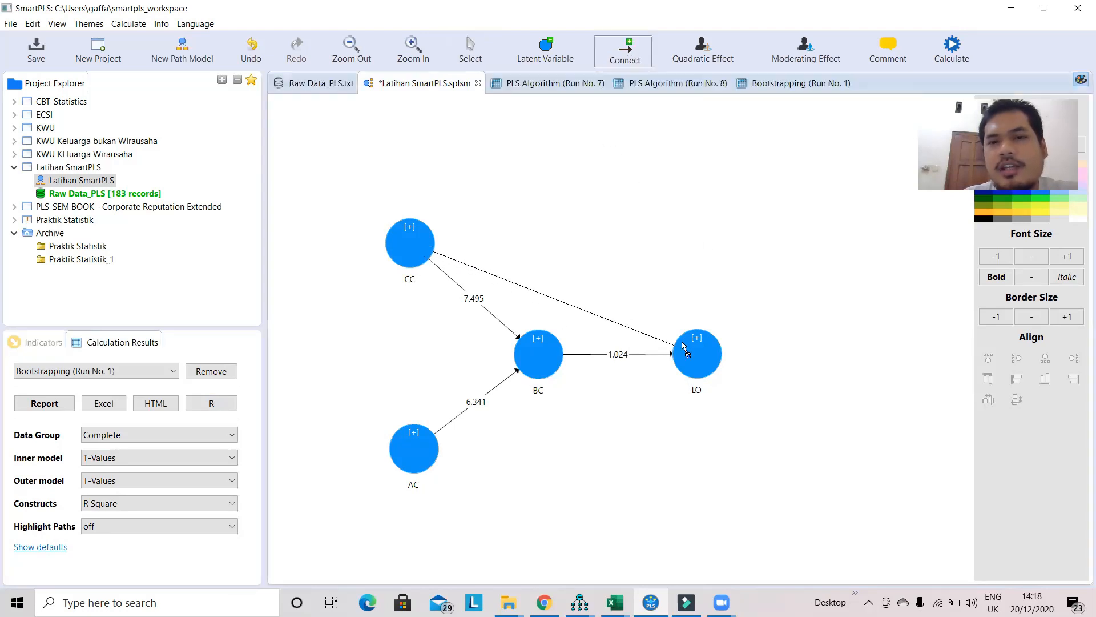
left_click(412, 467)
left_click(686, 374)
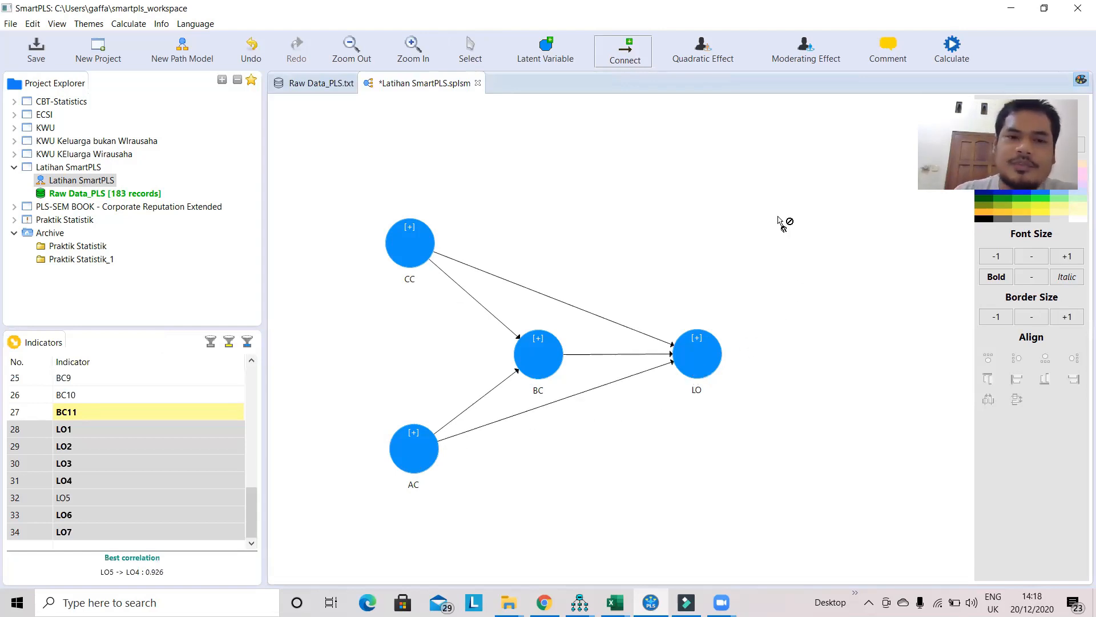
- Run Bootstrapping with 500 subsamples on the model with the direct CC and AC paths, and open the total indirect effects
left_click(952, 48)
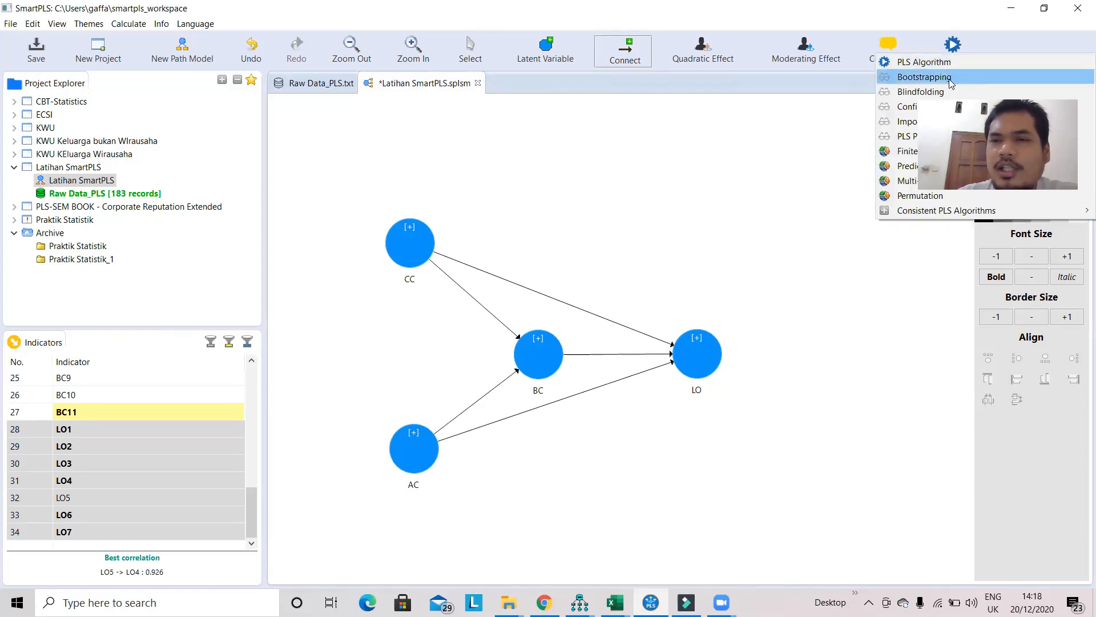
left_click(949, 79)
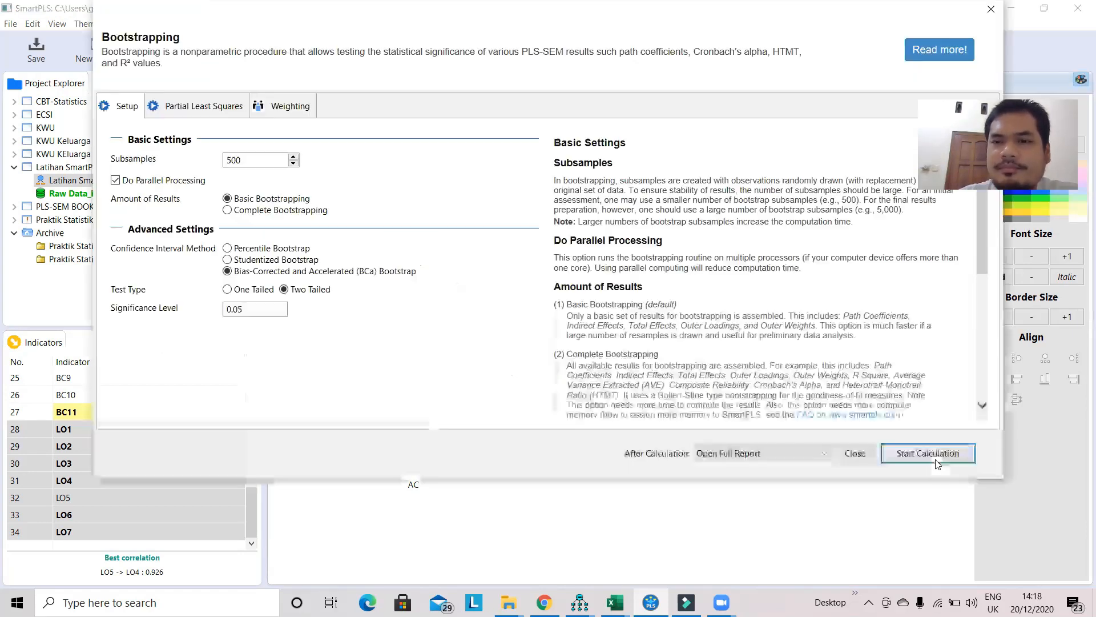
left_click(935, 457)
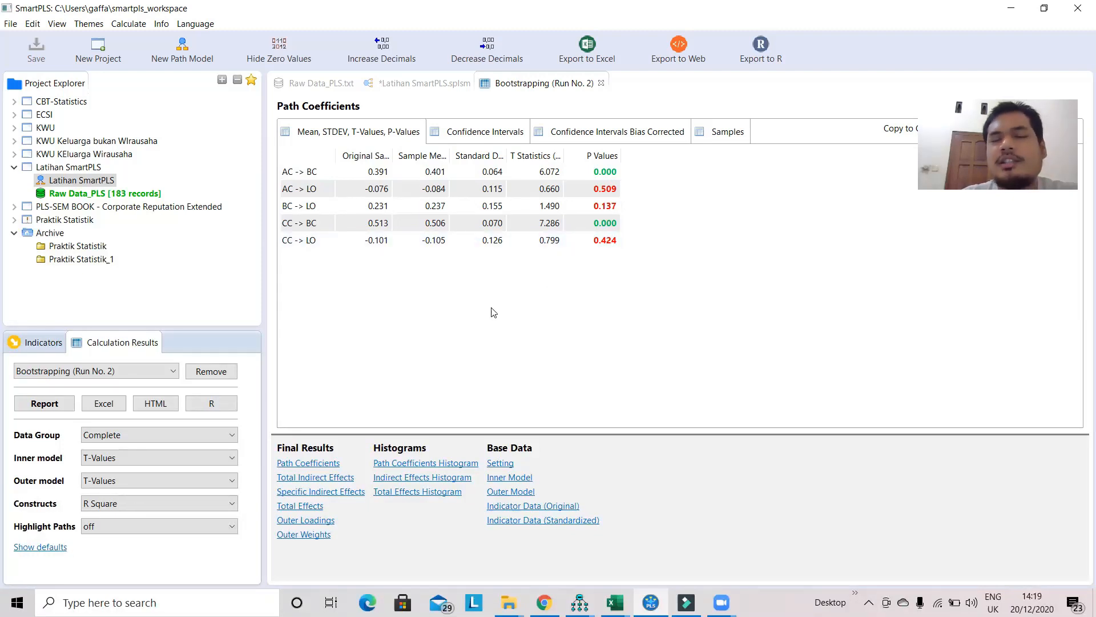
left_click(329, 480)
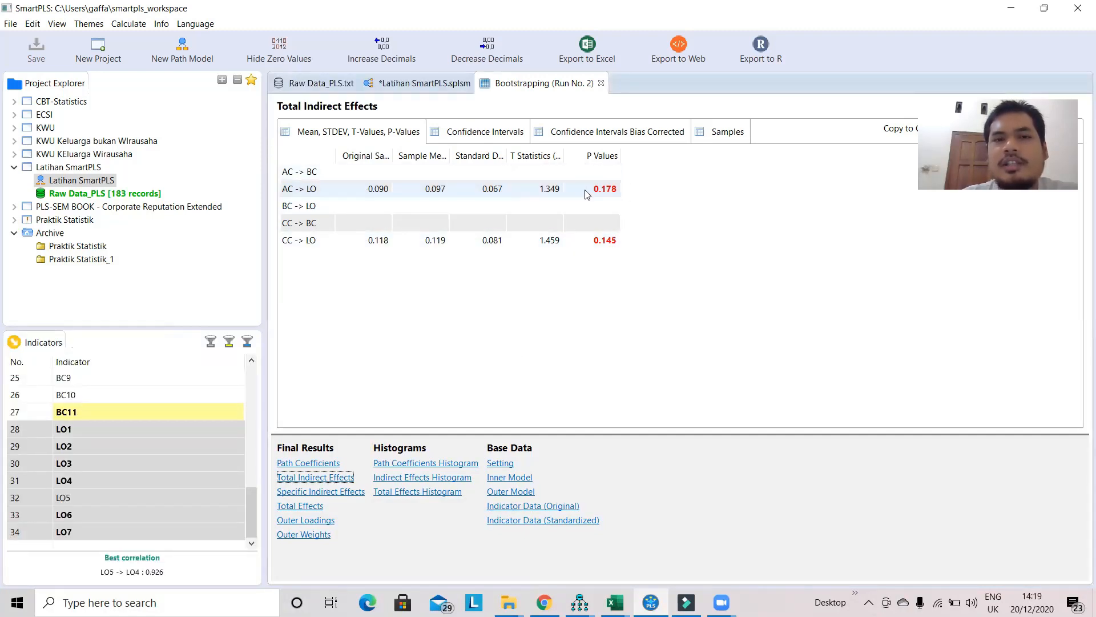
- Return to the Latihan SmartPLS path model and show the indicators of all constructs
left_click(437, 85)
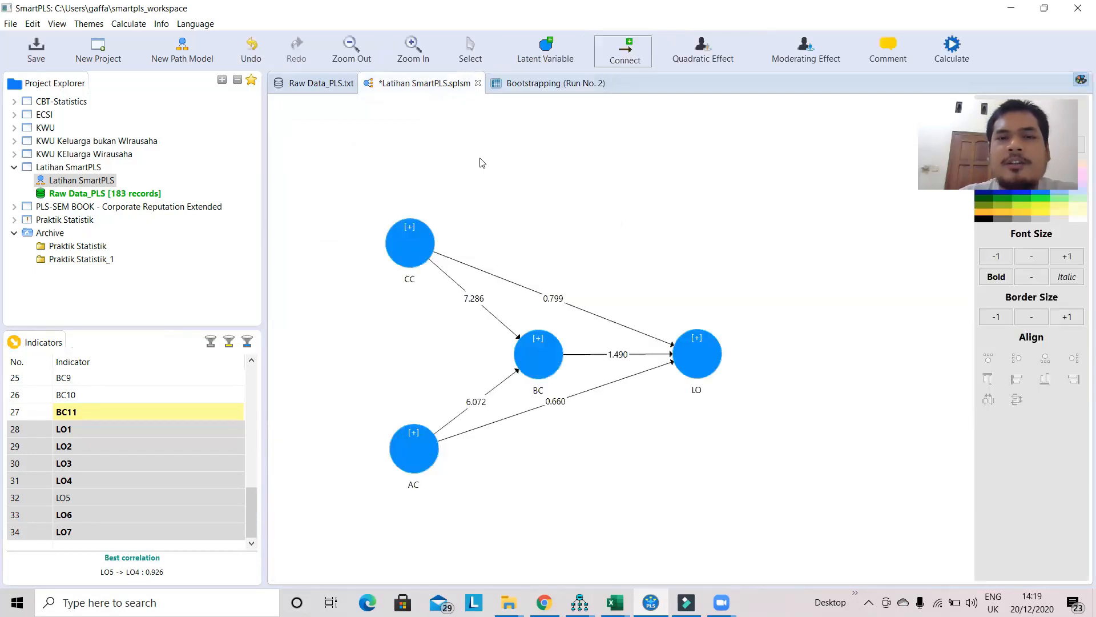
right_click(417, 246)
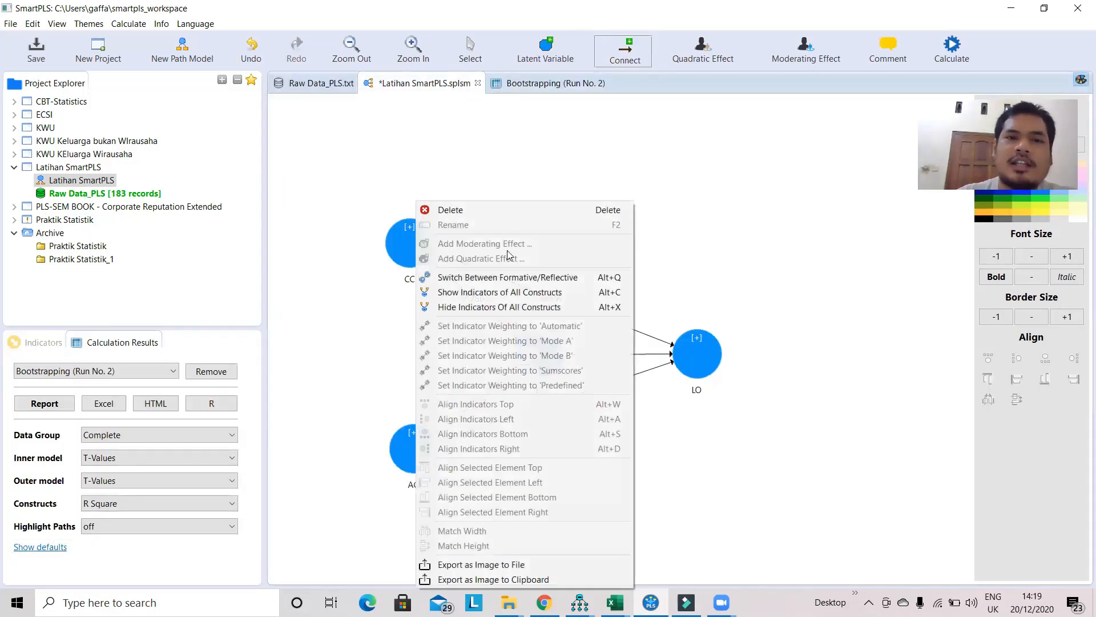
left_click(504, 308)
right_click(415, 247)
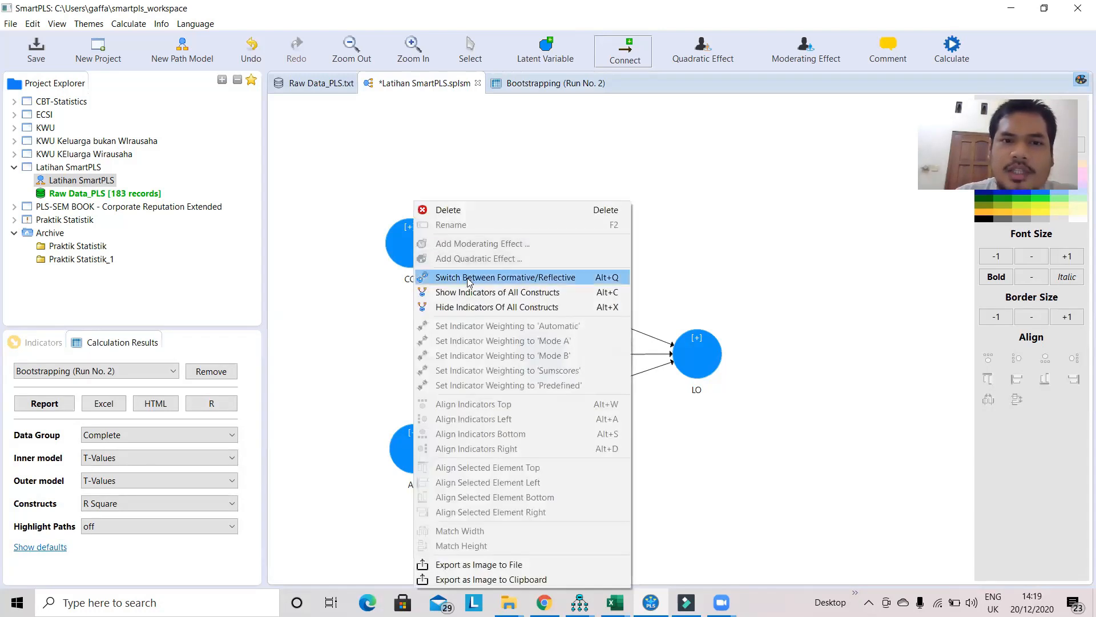
left_click(491, 292)
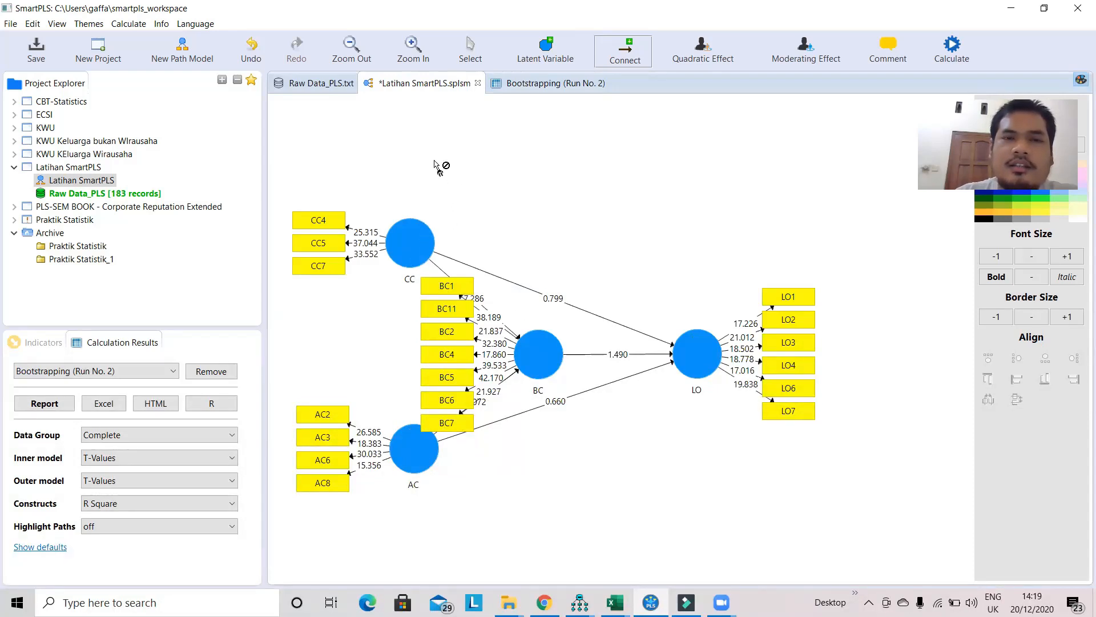
- Move the CC construct up and the AC construct down so they clear the BC indicators
left_click(470, 50)
left_click_drag(406, 241, 423, 180)
left_click_drag(419, 453, 421, 535)
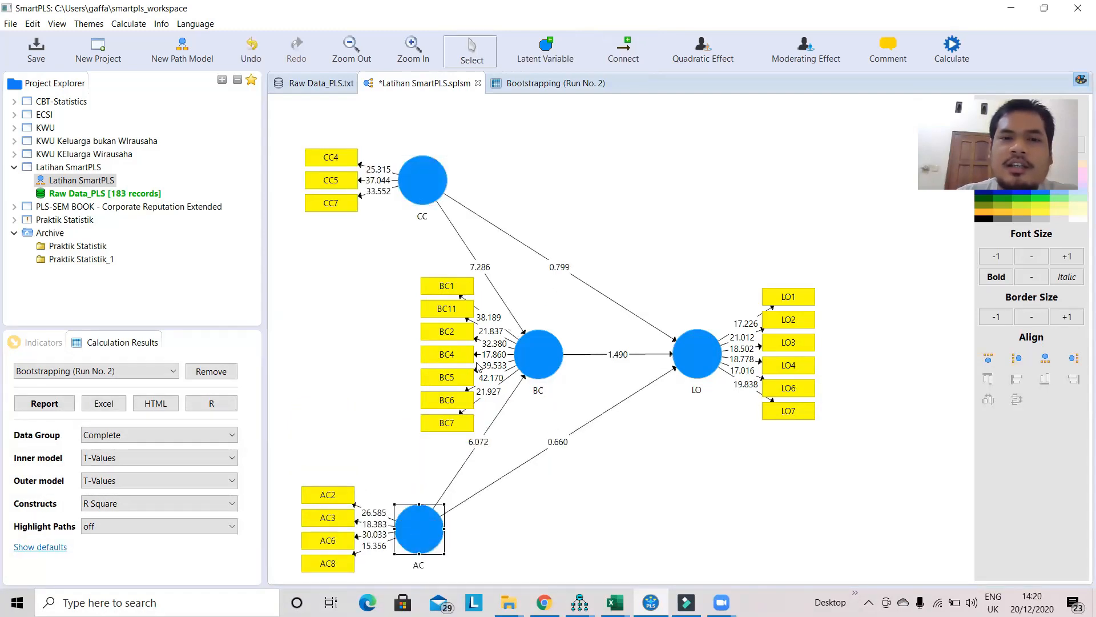
- Examine the path diagram alongside the Bootstrapping report's path coefficients, indirect effects and outer loadings
left_click(519, 85)
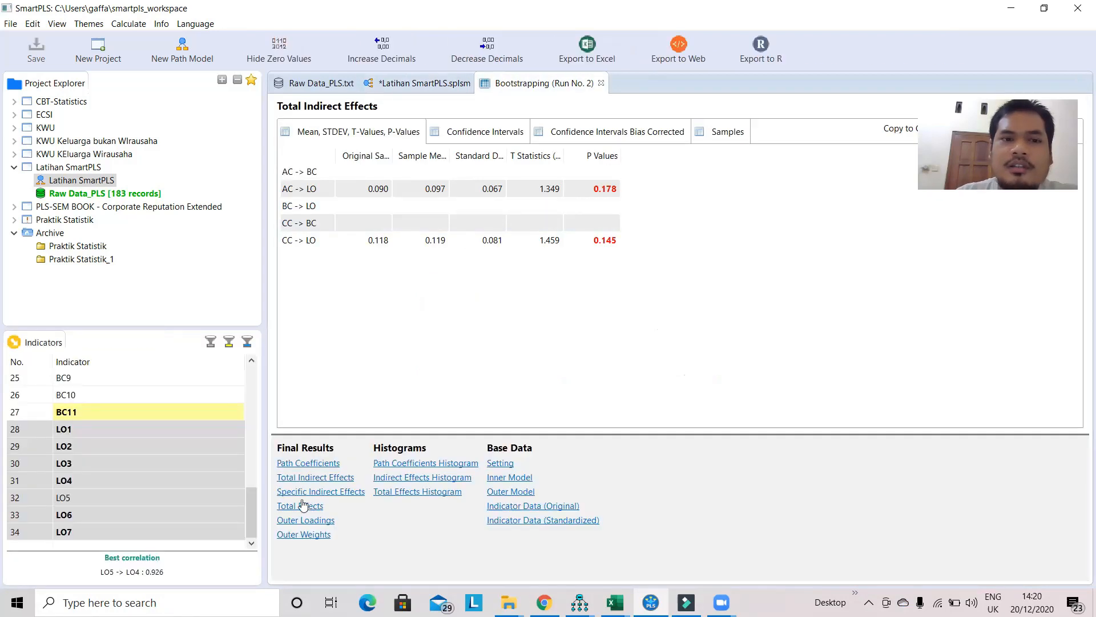
left_click(423, 84)
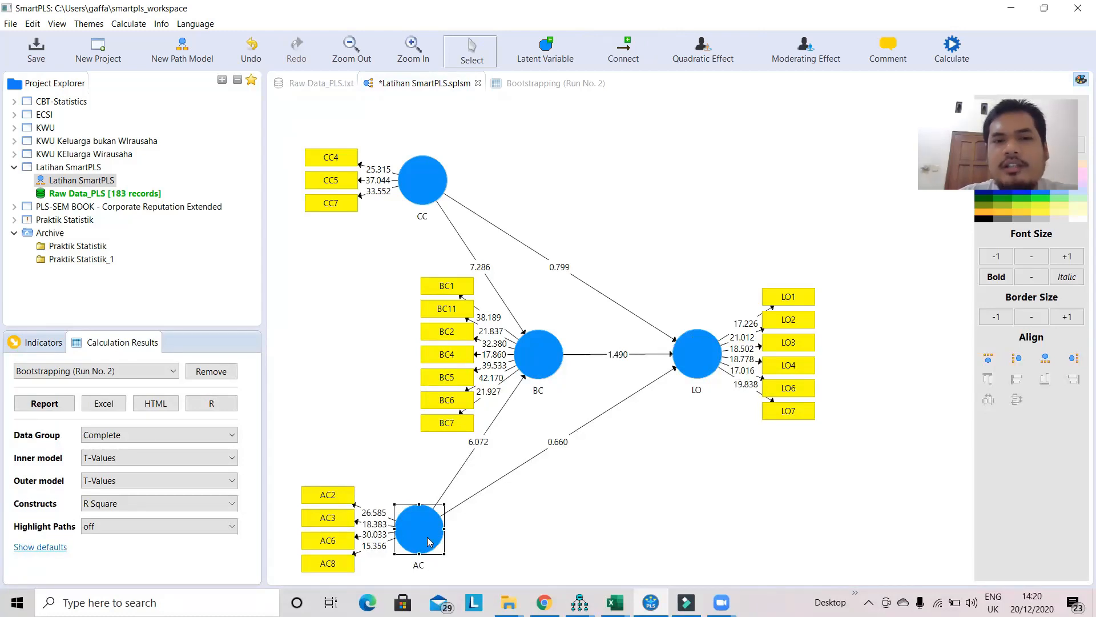
left_click(570, 399)
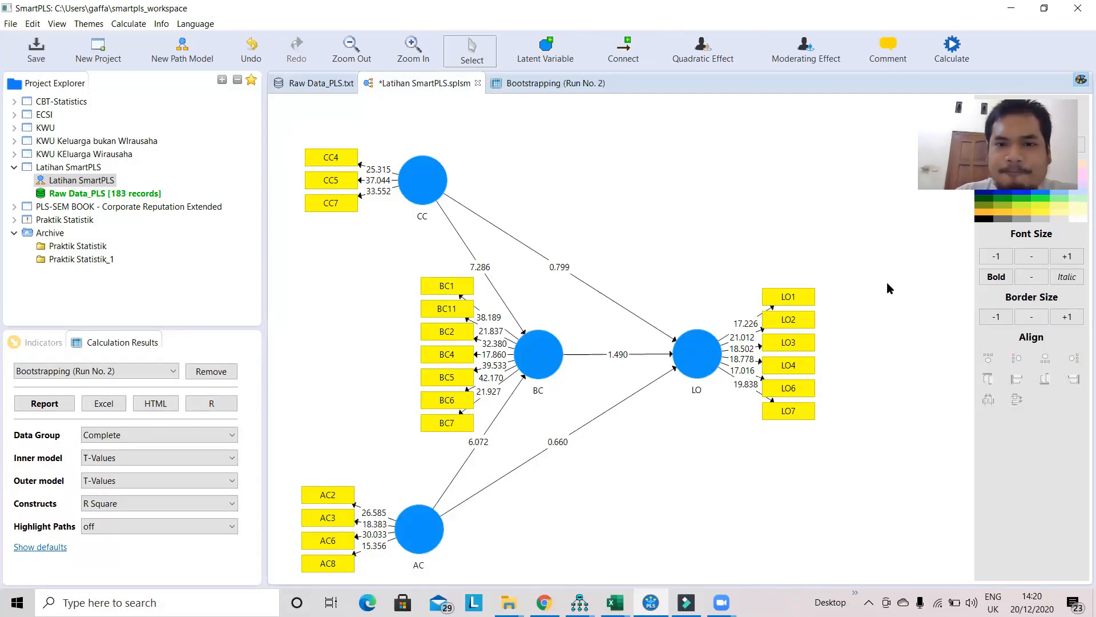
left_click(994, 278)
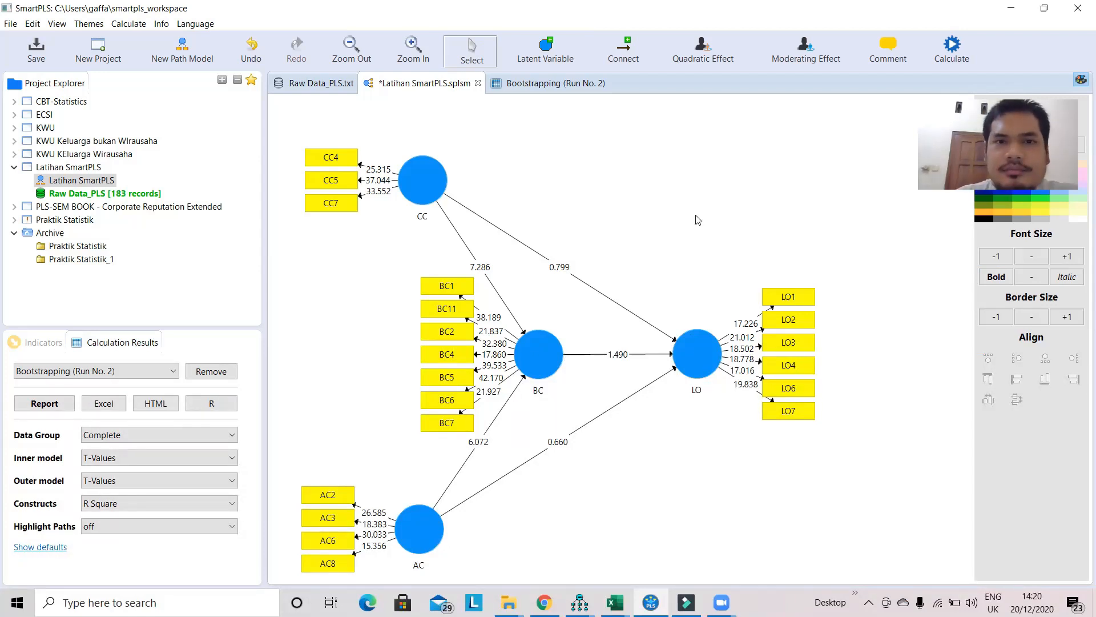
left_click(545, 85)
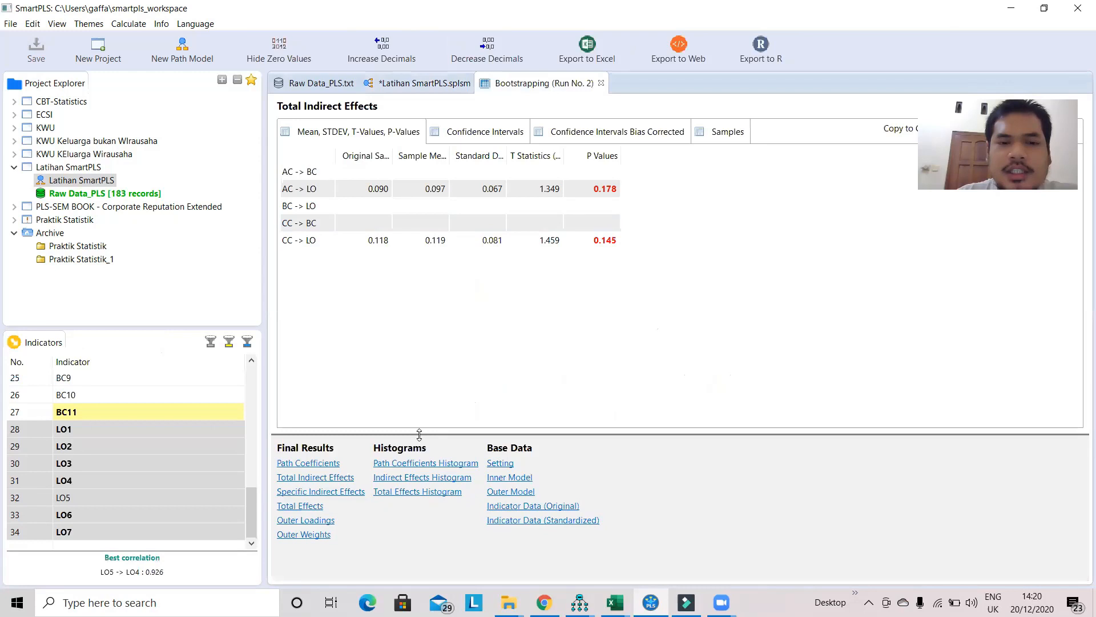
left_click(308, 464)
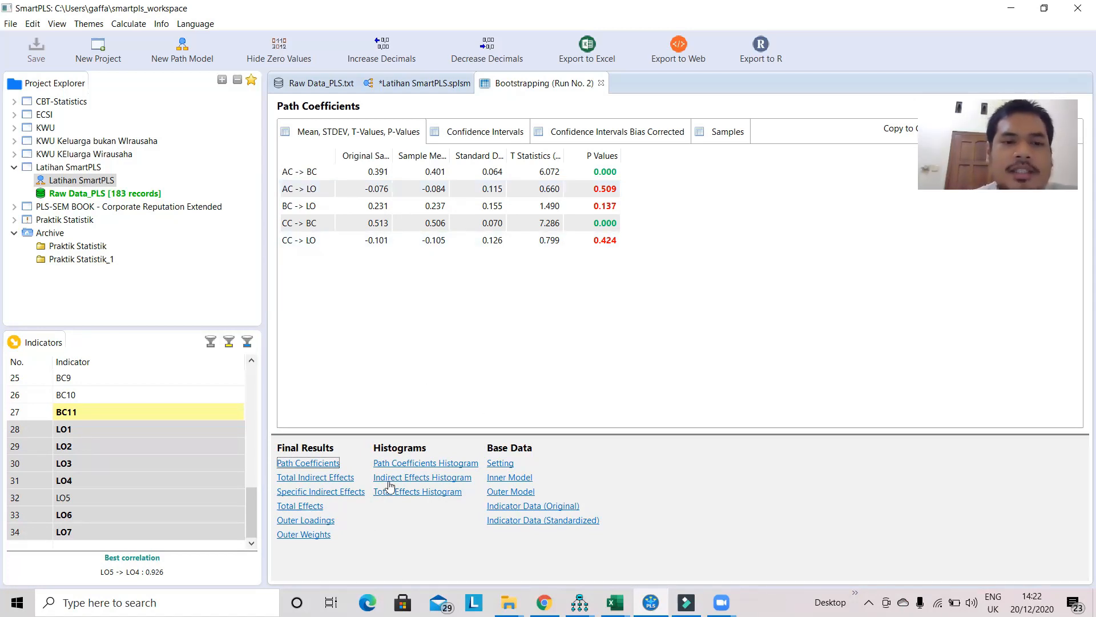
left_click(298, 478)
left_click(303, 463)
left_click(314, 491)
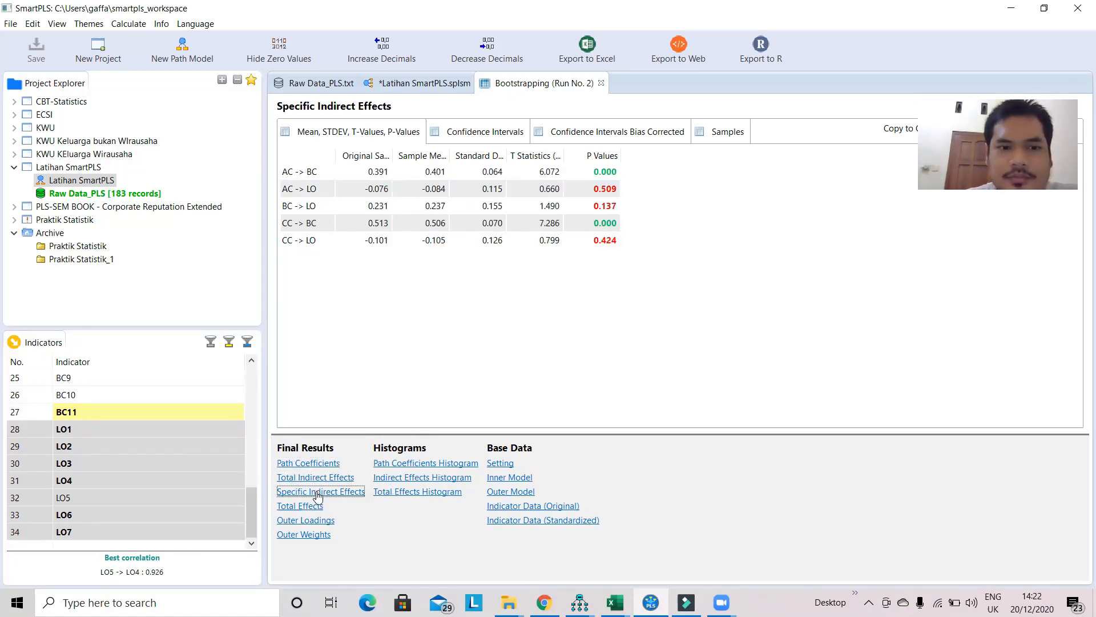
left_click(315, 520)
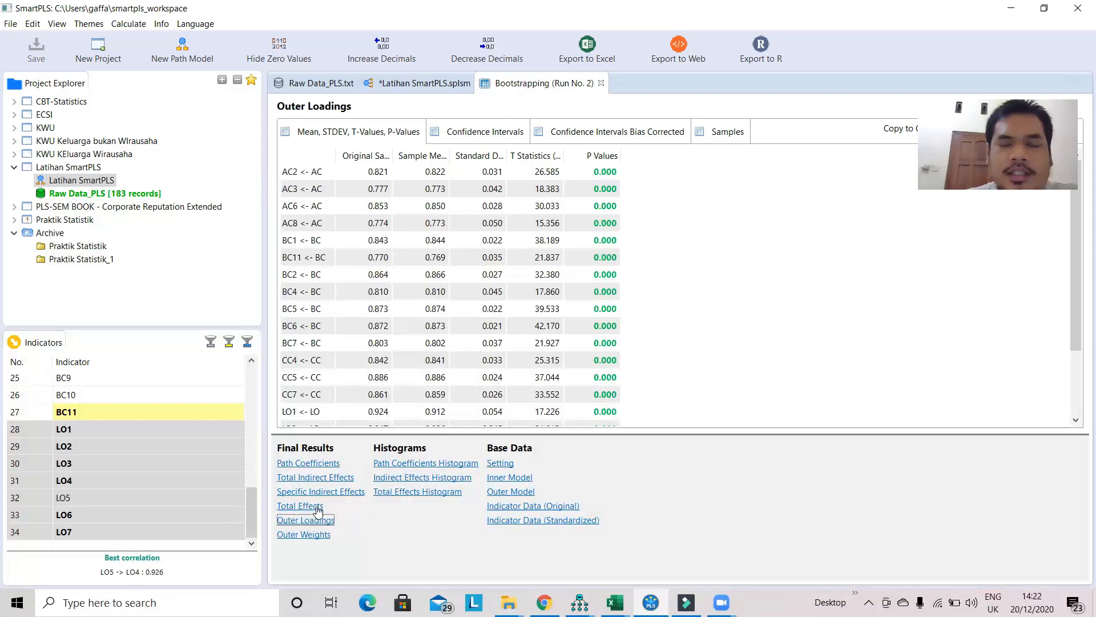
left_click(308, 463)
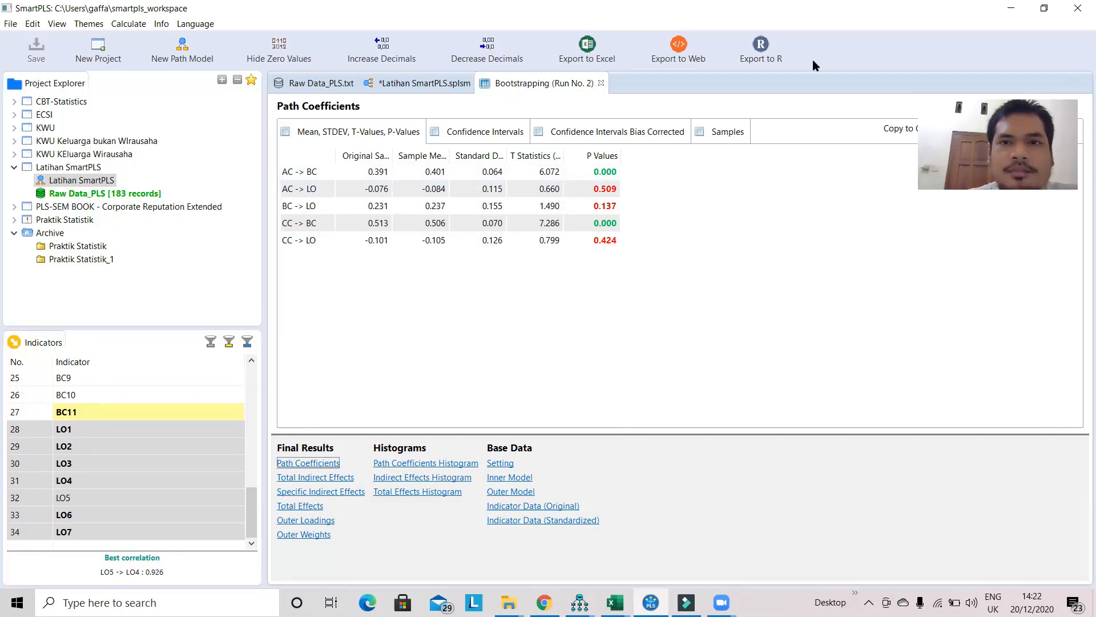
- Run the PLS Algorithm on the path model with the Path weighting scheme and 300 maximum iterations
left_click(424, 85)
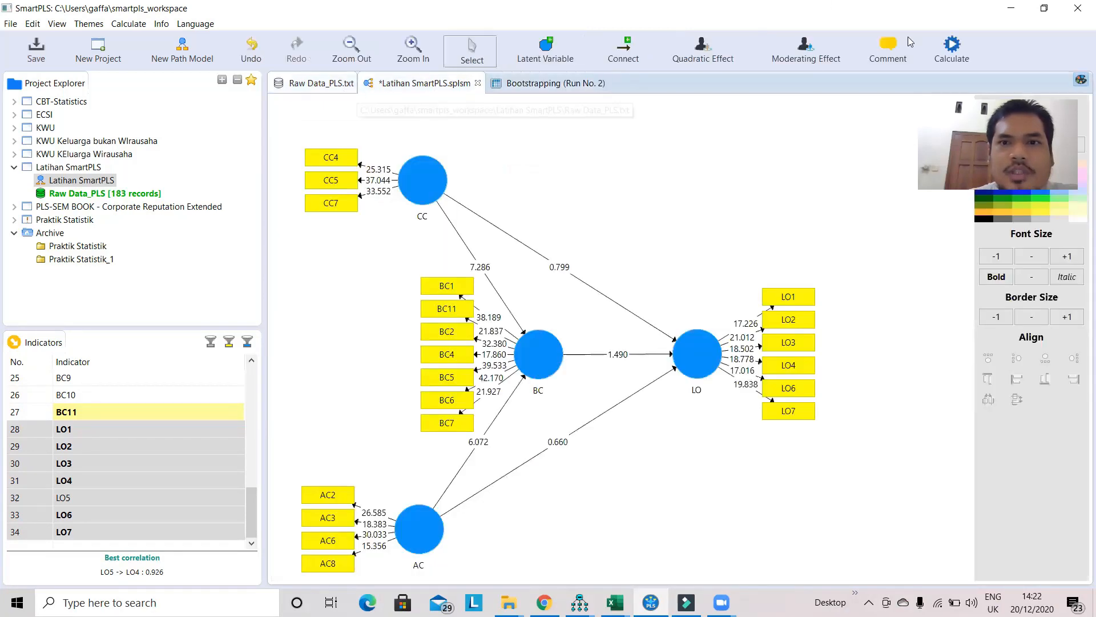
left_click(953, 54)
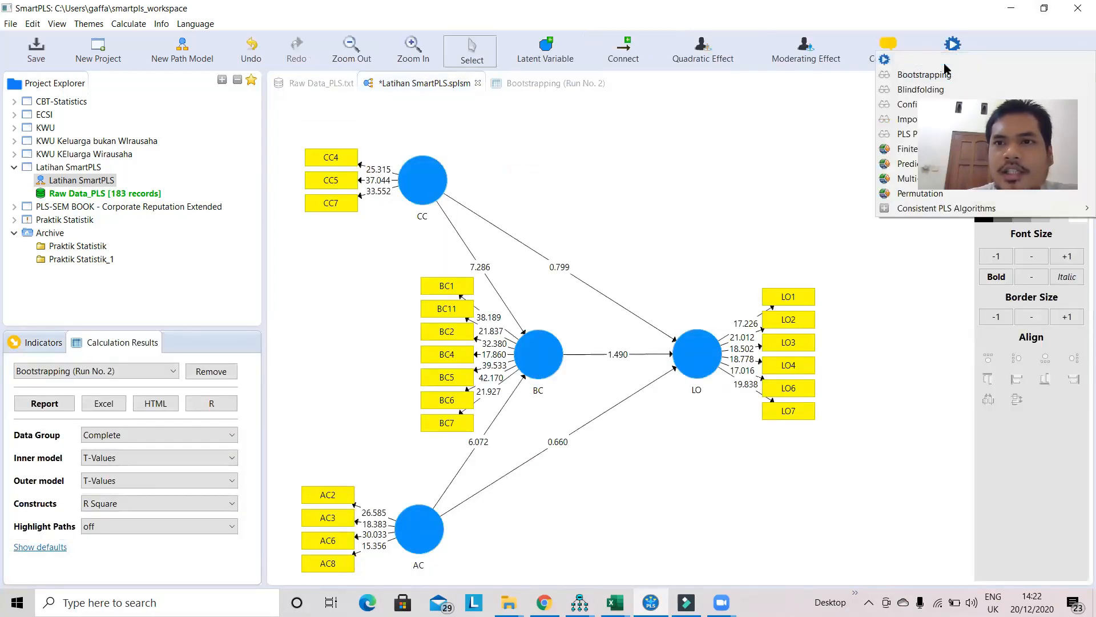
left_click(948, 60)
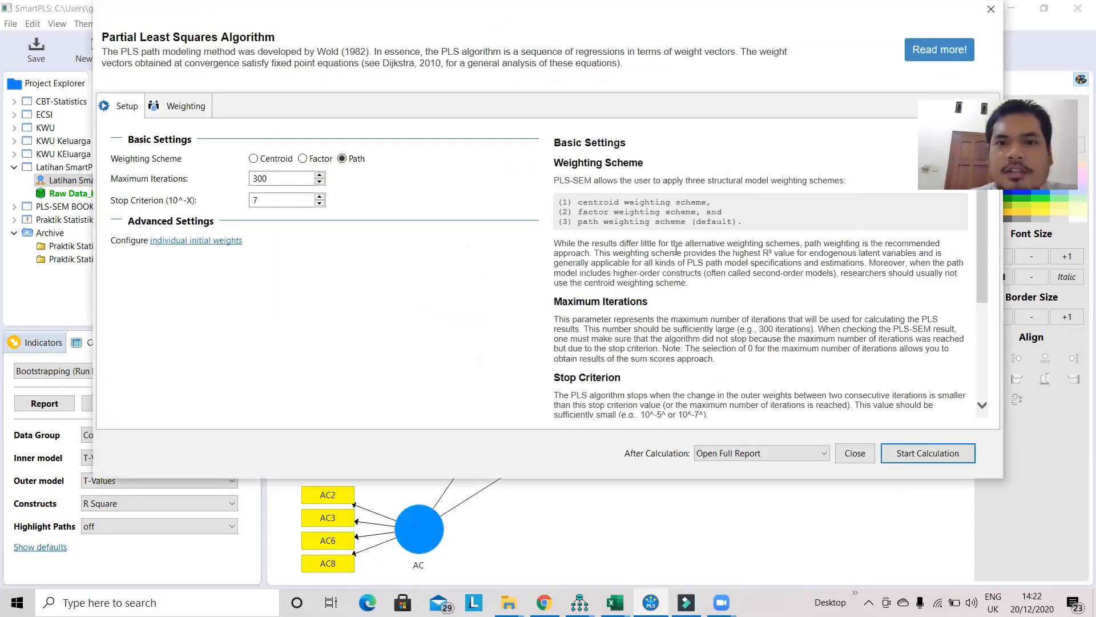
left_click(932, 452)
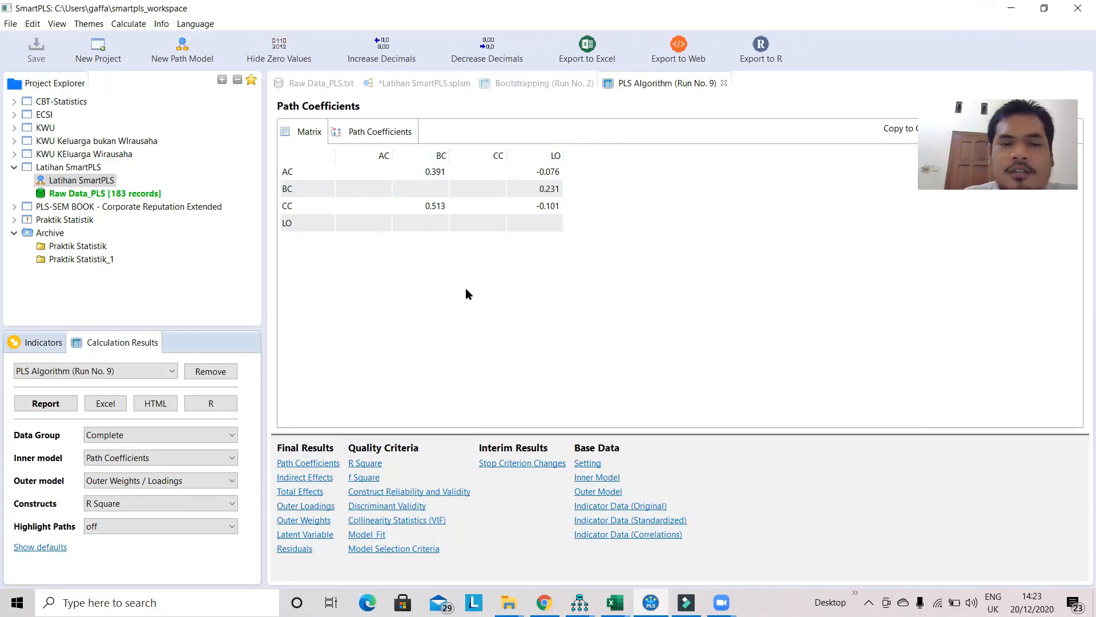
- Export the PLS Algorithm report to Excel as Latihan SmartPLS in the Statistik Inferensial folder, using the US number format
left_click(594, 53)
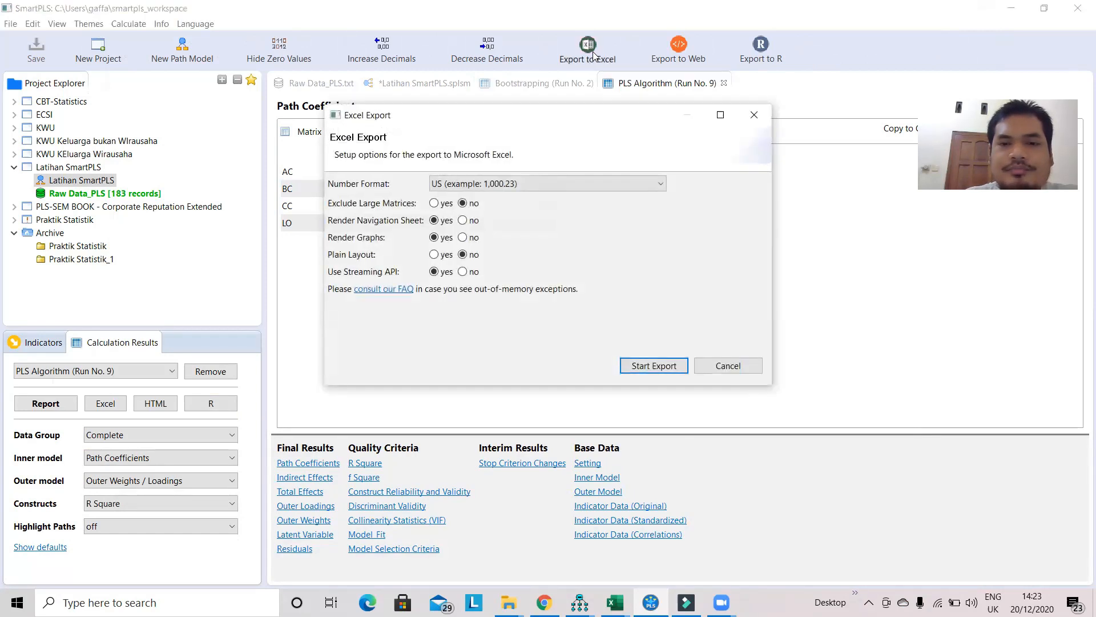
left_click(656, 366)
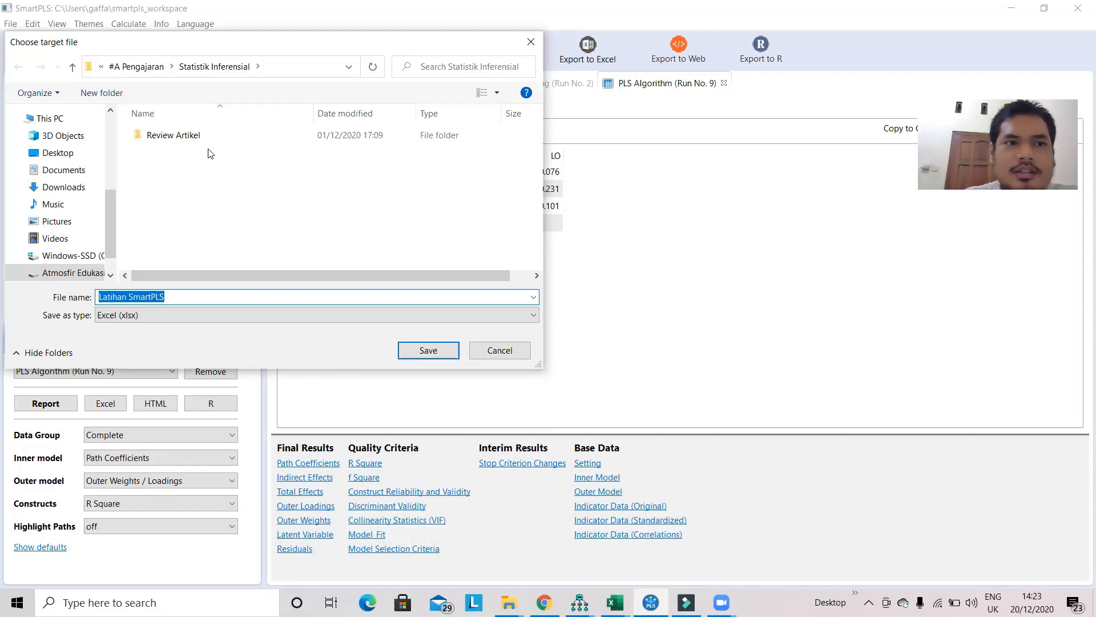
left_click(428, 350)
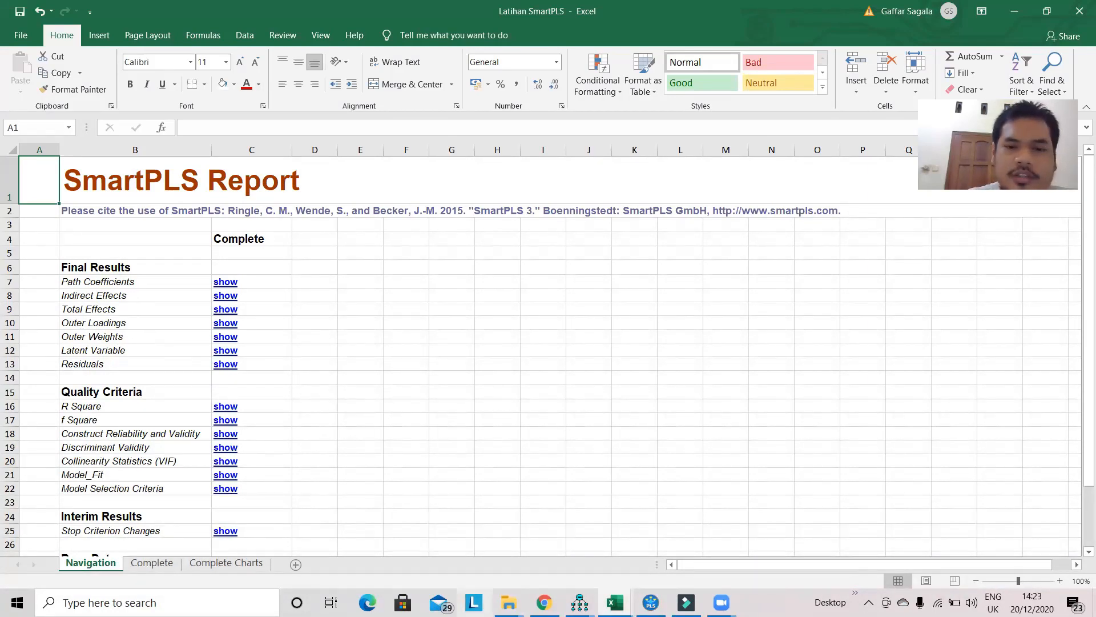
- Switch back to SmartPLS and review the path coefficients, total indirect effects and total effects in the Bootstrapping report
left_click(650, 603)
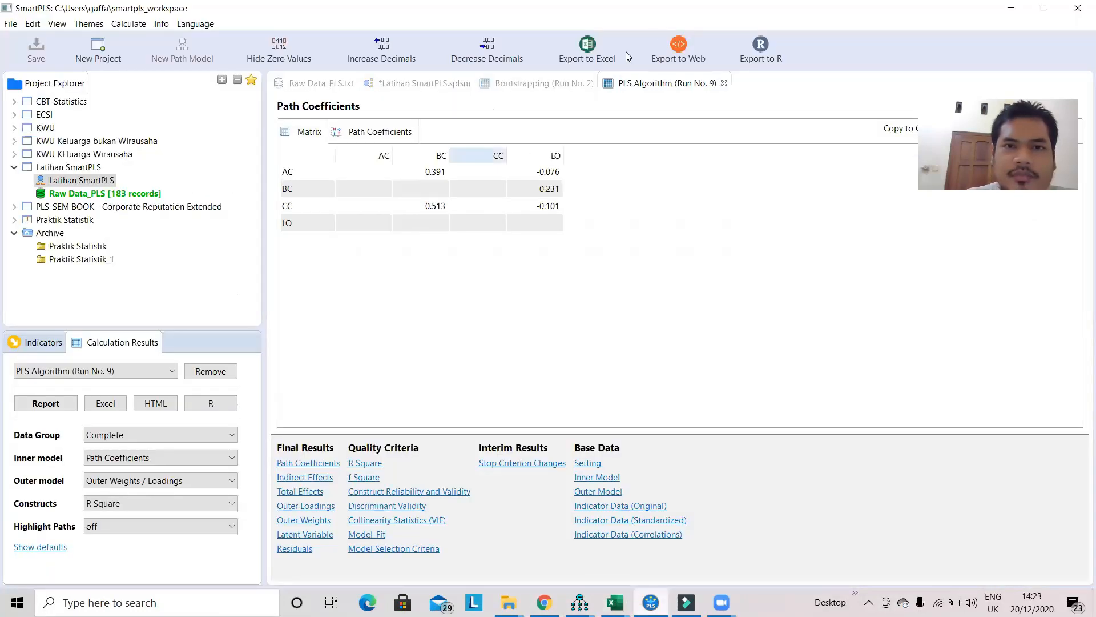
left_click(551, 91)
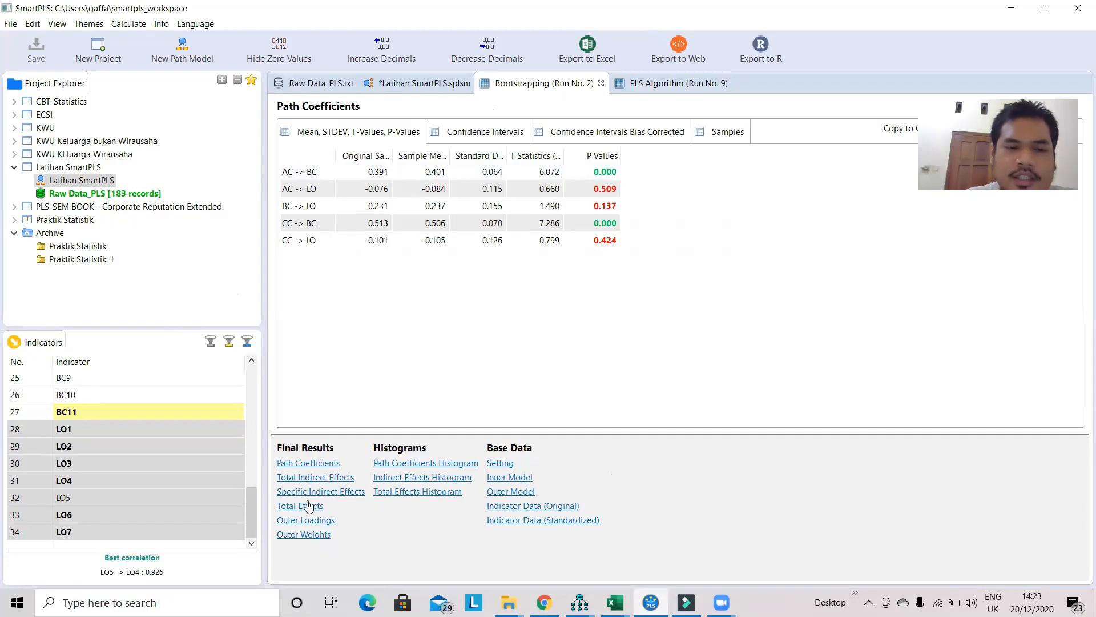
left_click(308, 463)
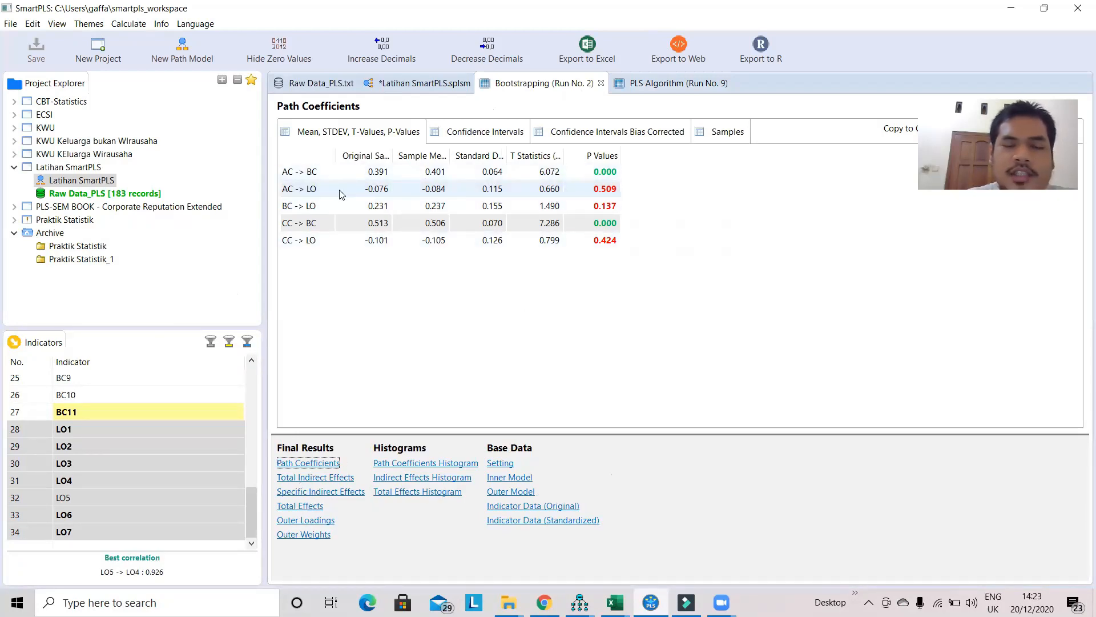
left_click(323, 478)
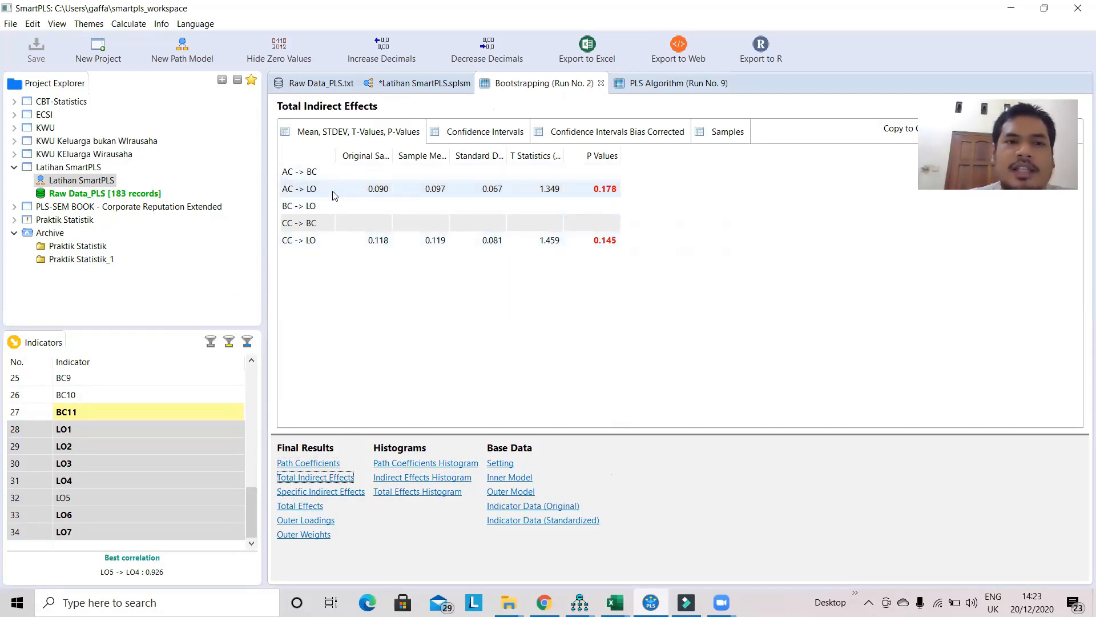
left_click(307, 507)
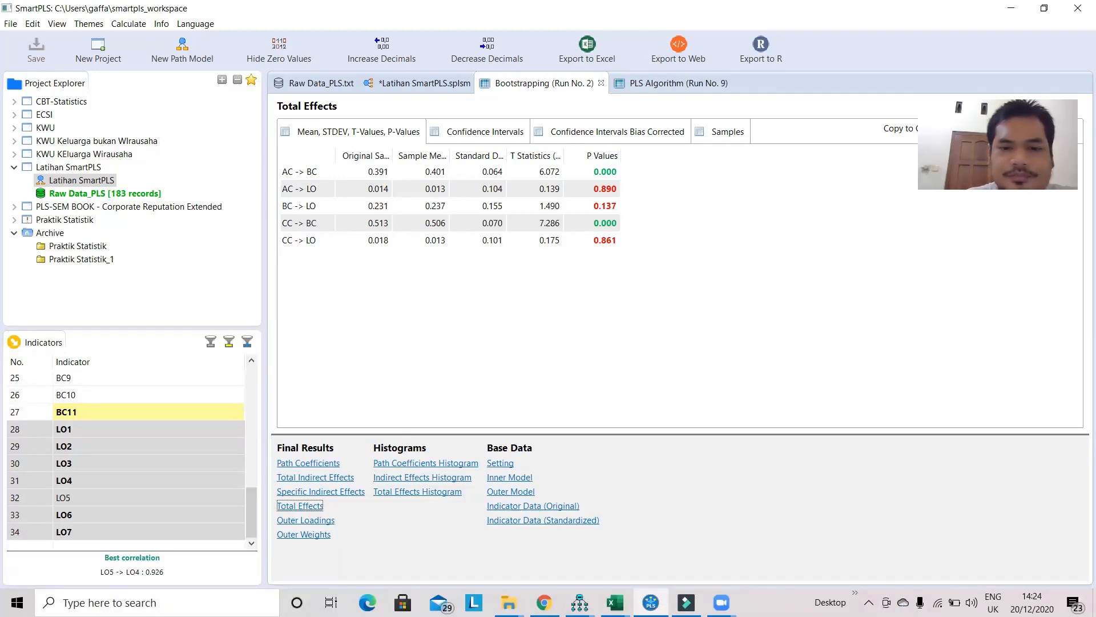
- Switch to the exported Latihan SmartPLS workbook in Excel and examine the quality criteria around the Discriminant Validity section
left_click(615, 602)
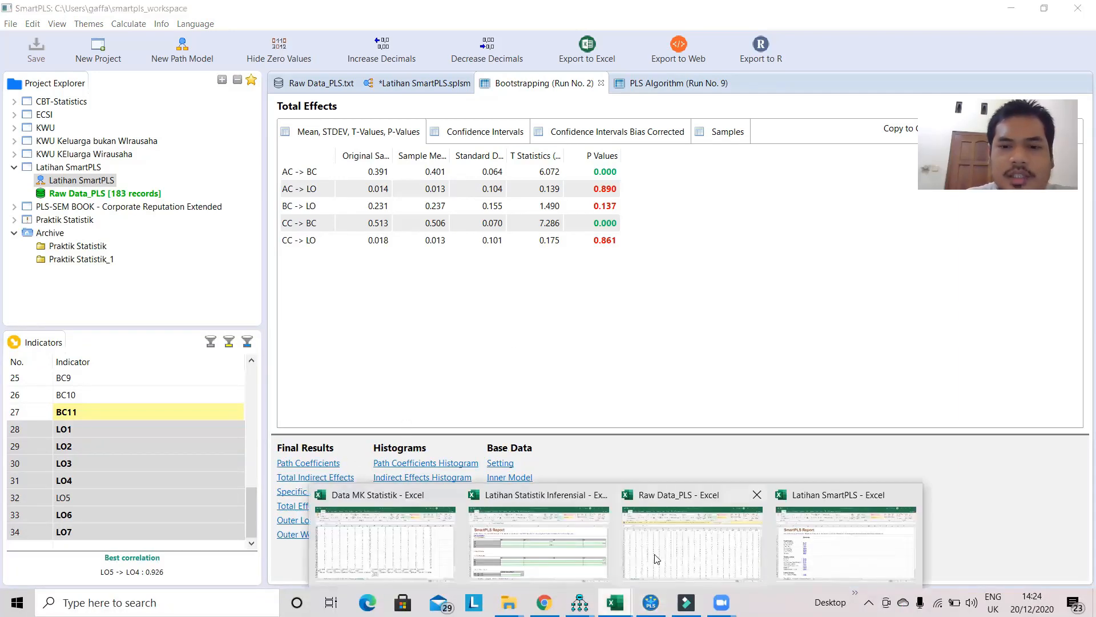
left_click(859, 542)
scroll(114, 368, "down", 3)
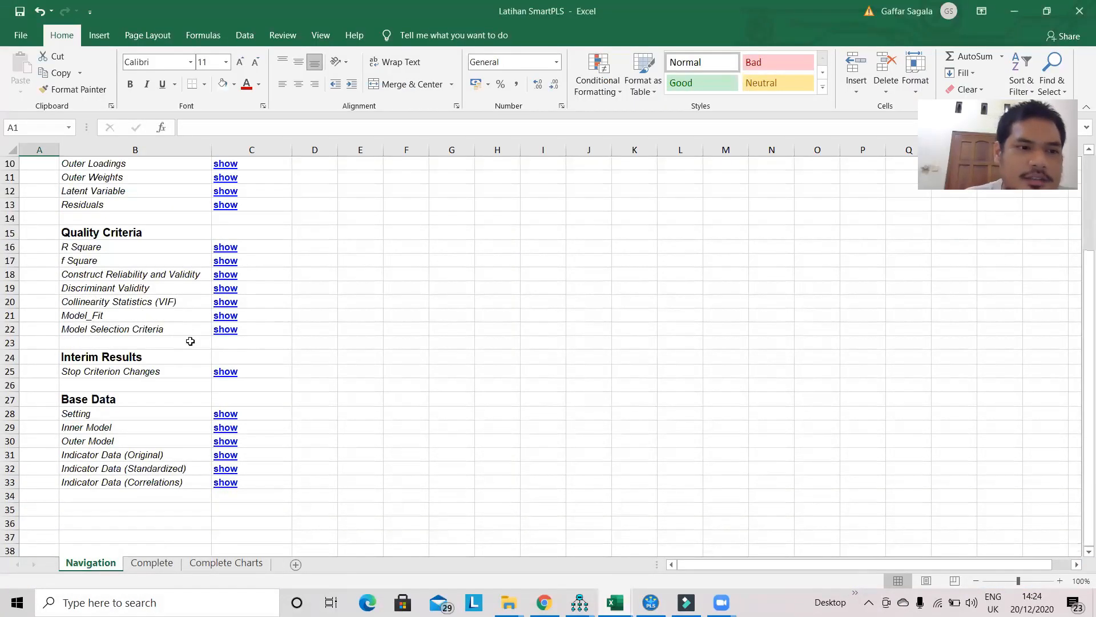
scroll(190, 341, "up", 1)
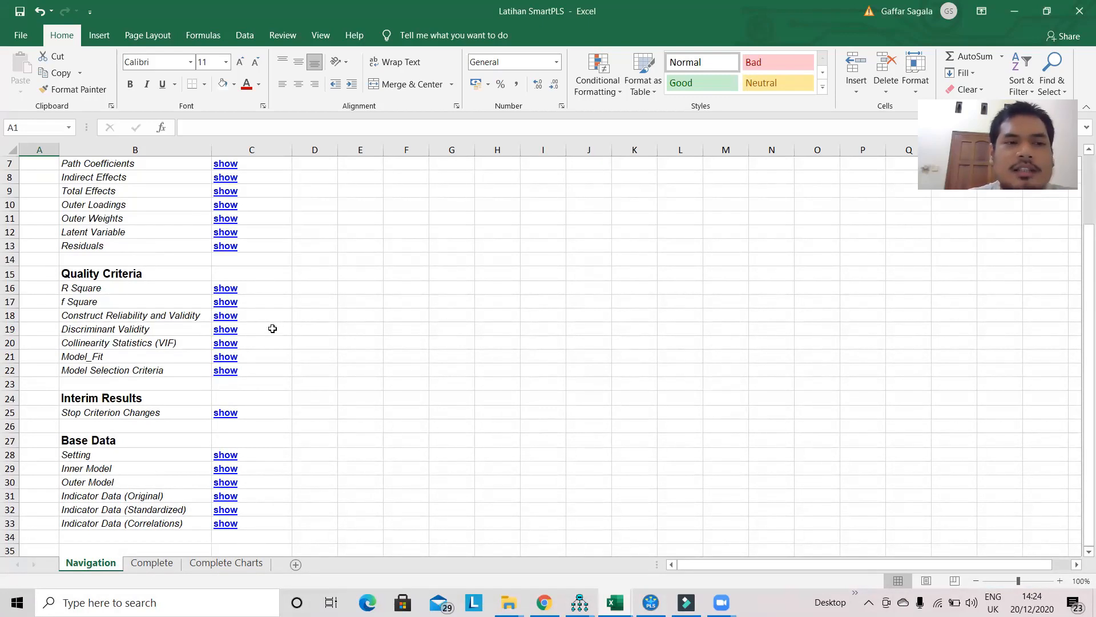
left_click(224, 334)
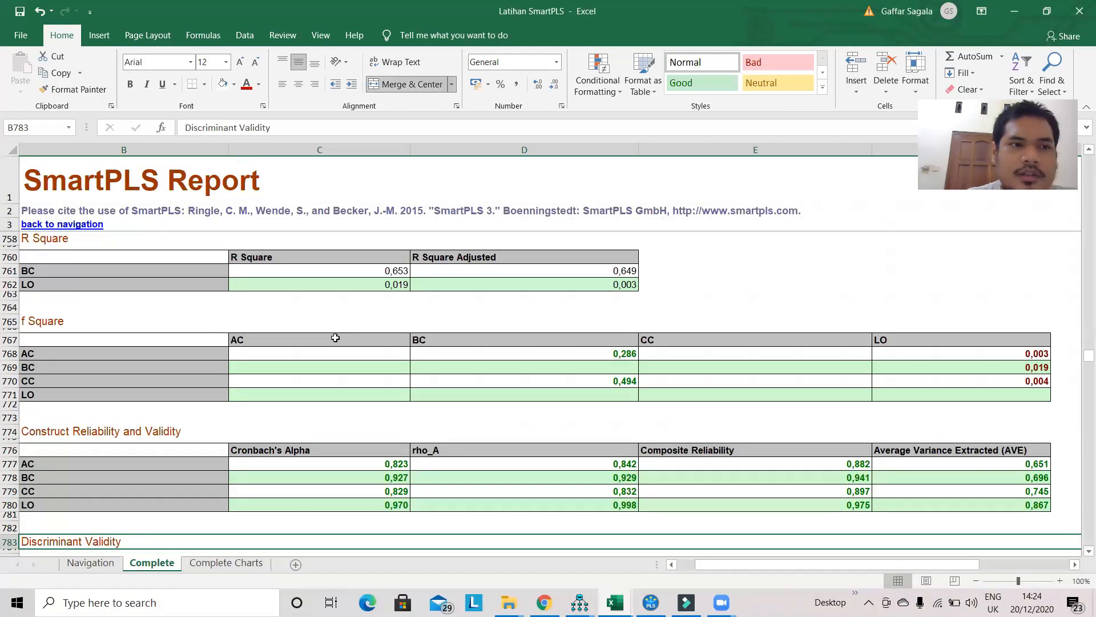
scroll(336, 338, "down", 2)
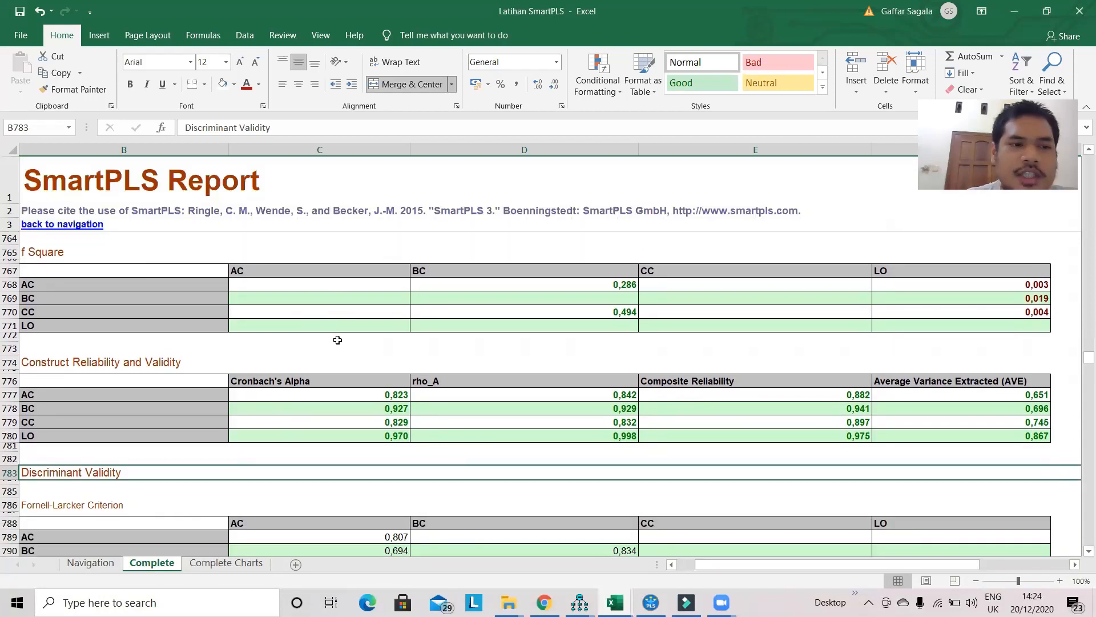
- Copy the Construct Reliability and Validity table from the Complete sheet into a new sheet, starting at cell E5
scroll(337, 340, "down", 3)
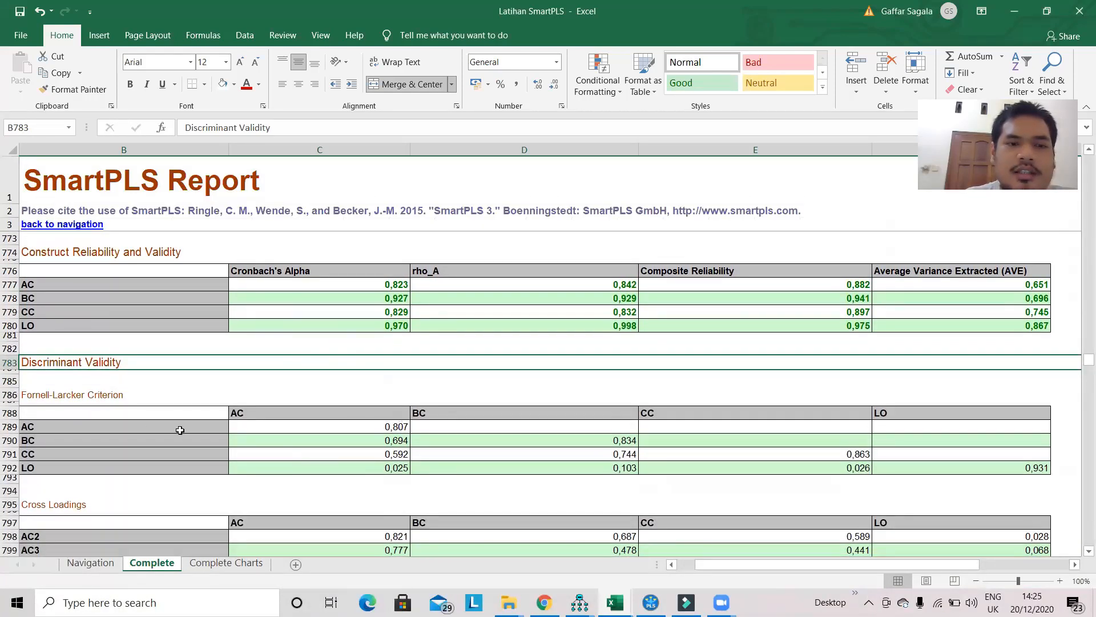
left_click_drag(124, 410, 246, 468)
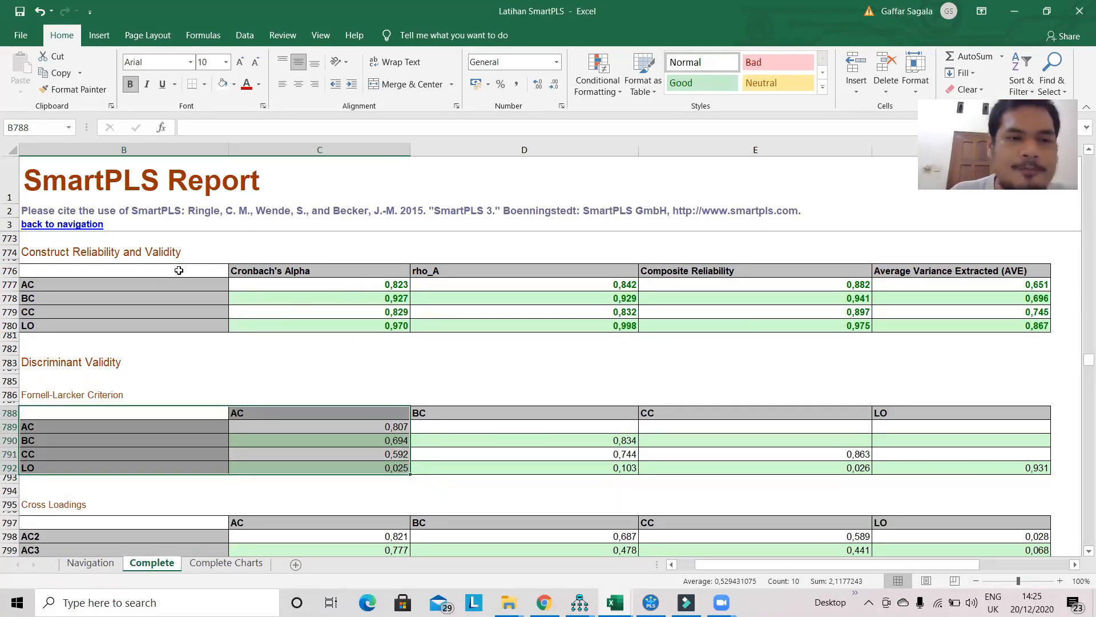
left_click_drag(174, 268, 951, 325)
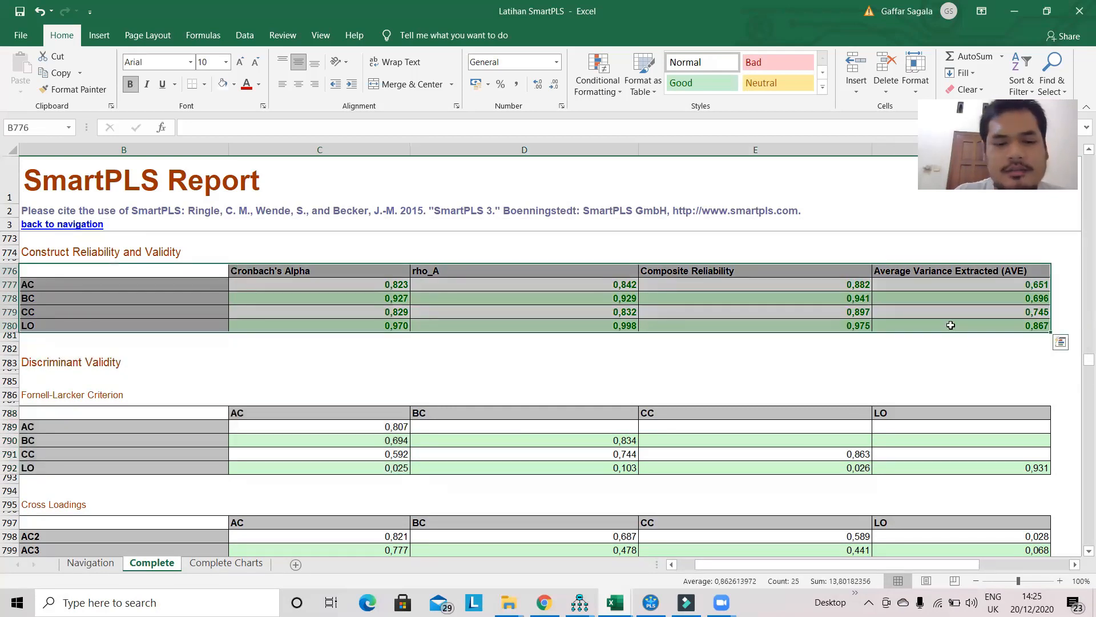
key("ctrl+c")
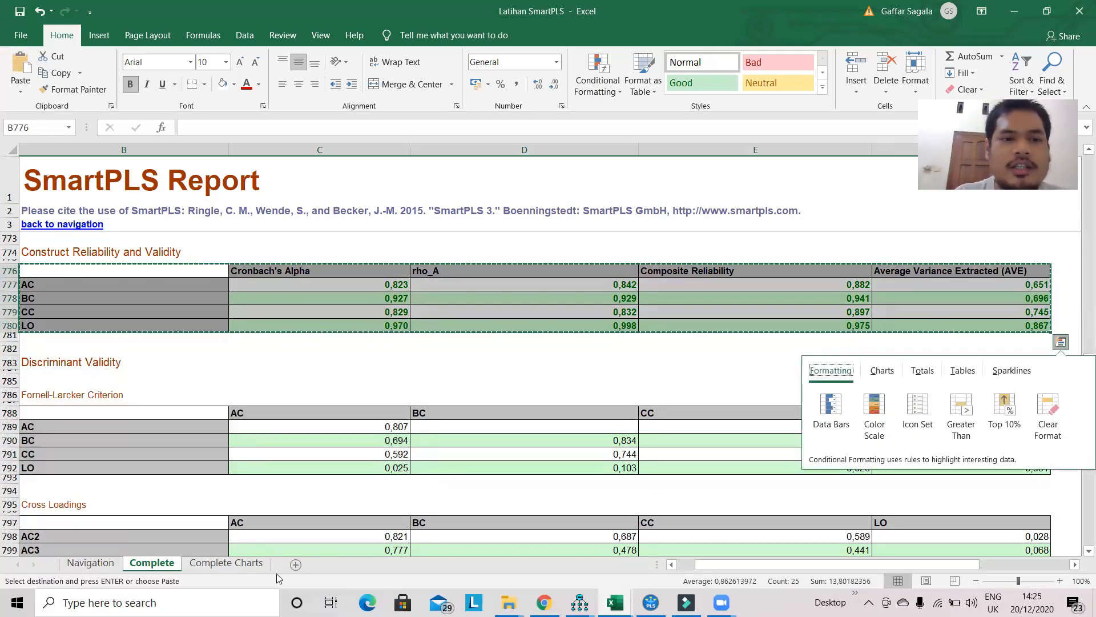
left_click(295, 565)
left_click_drag(225, 246, 216, 234)
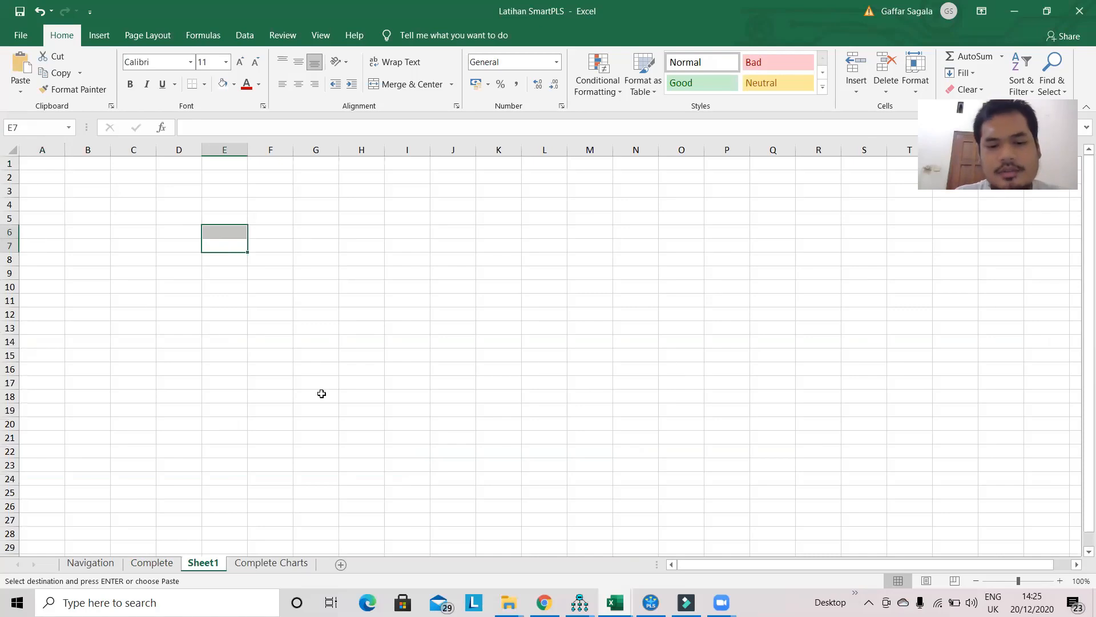
left_click(227, 222)
key("ctrl+v")
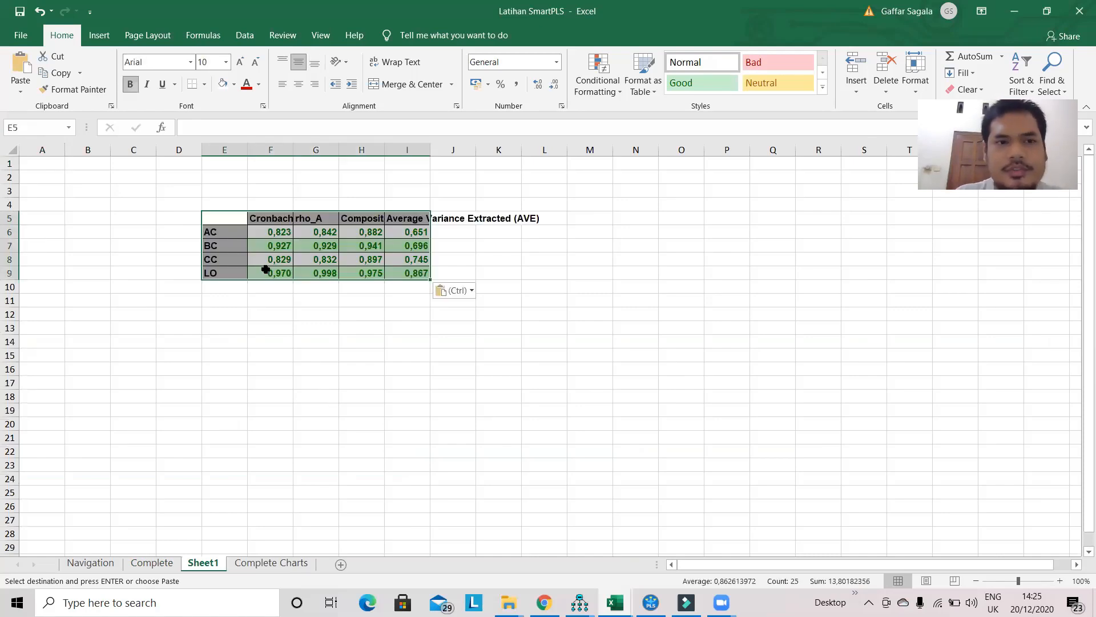
- Copy the Fornell-Larcker Criterion table from the Complete sheet into Sheet1 beside the reliability table, starting at cell J5
left_click(151, 563)
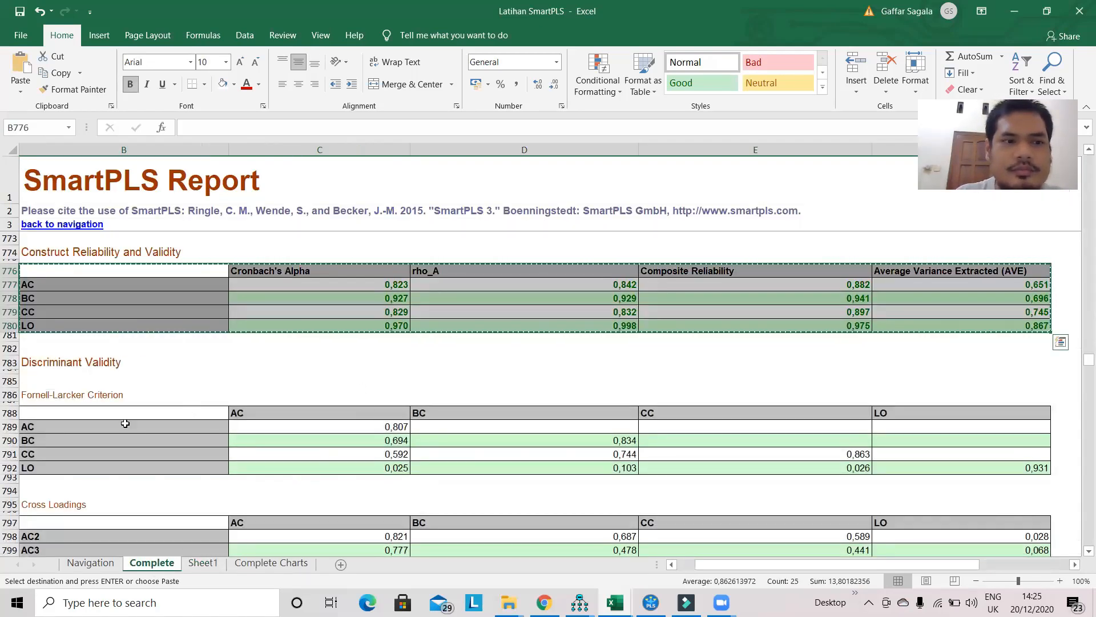
left_click_drag(119, 420, 961, 468)
left_click(203, 563)
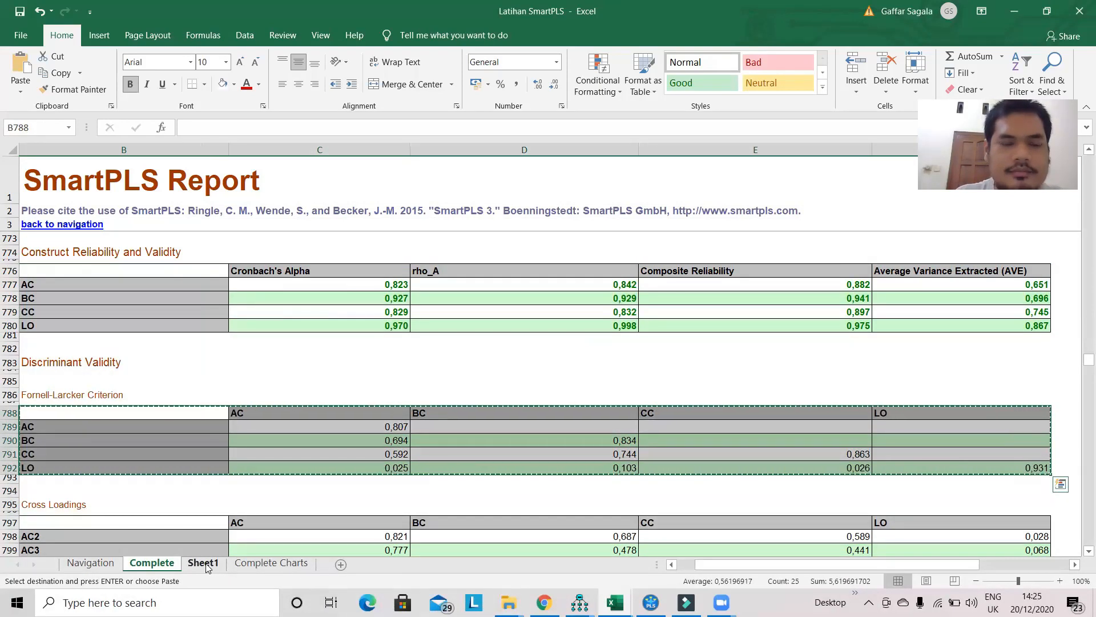
left_click(466, 225)
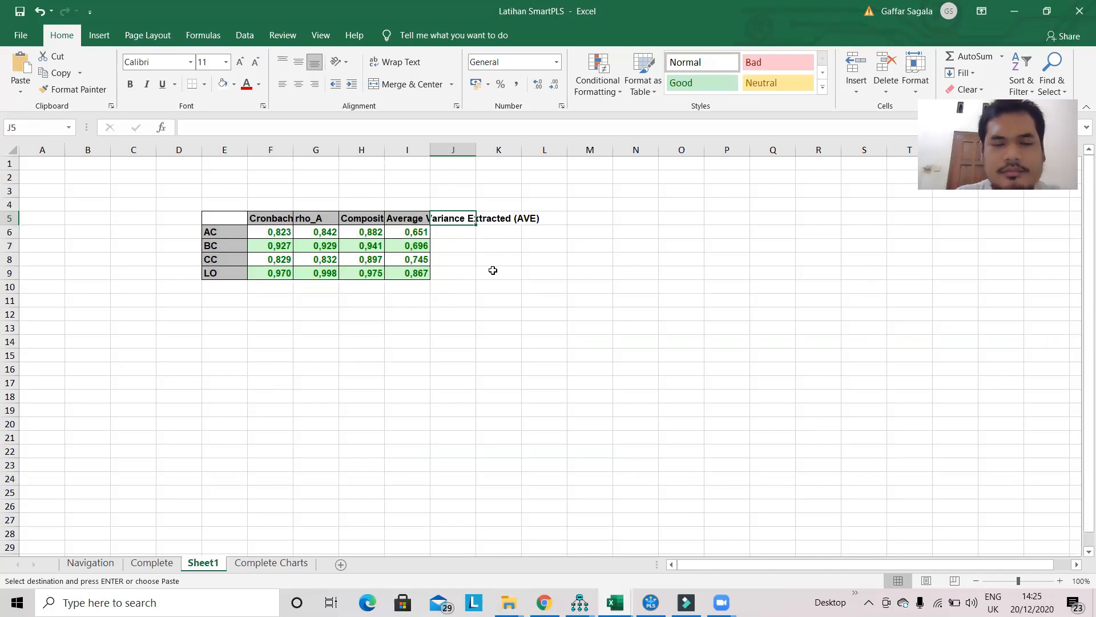
key("ctrl+v")
- Move the Fornell-Larcker values in K5:N9 to start at J5, overwriting the duplicate column of variable labels
left_click_drag(499, 222, 635, 271)
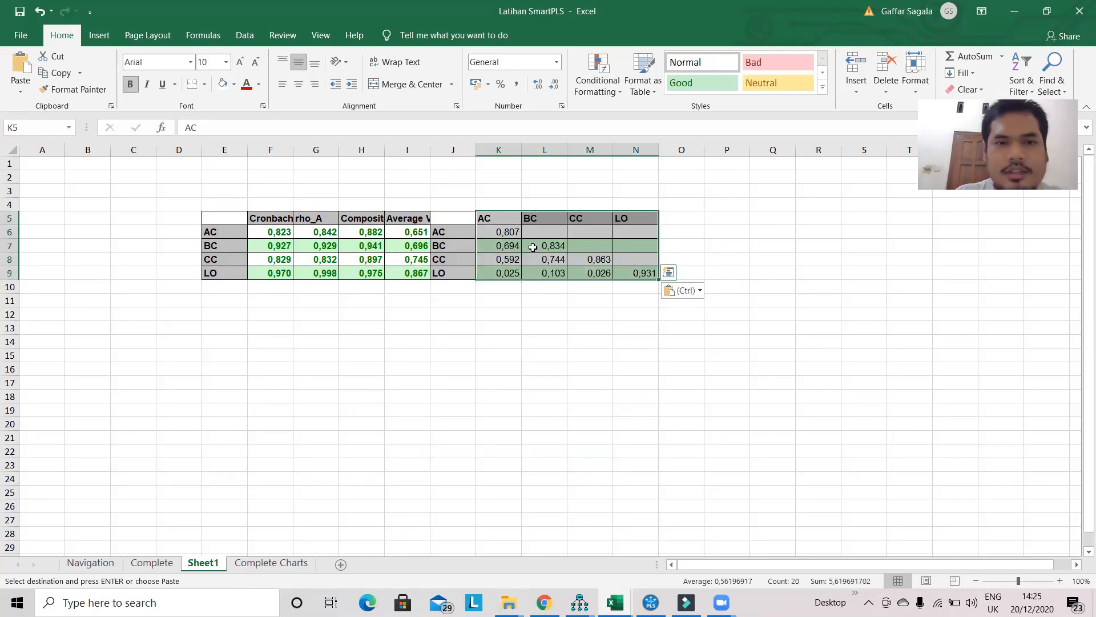
key("ctrl+x")
left_click(442, 218)
key("ctrl+v")
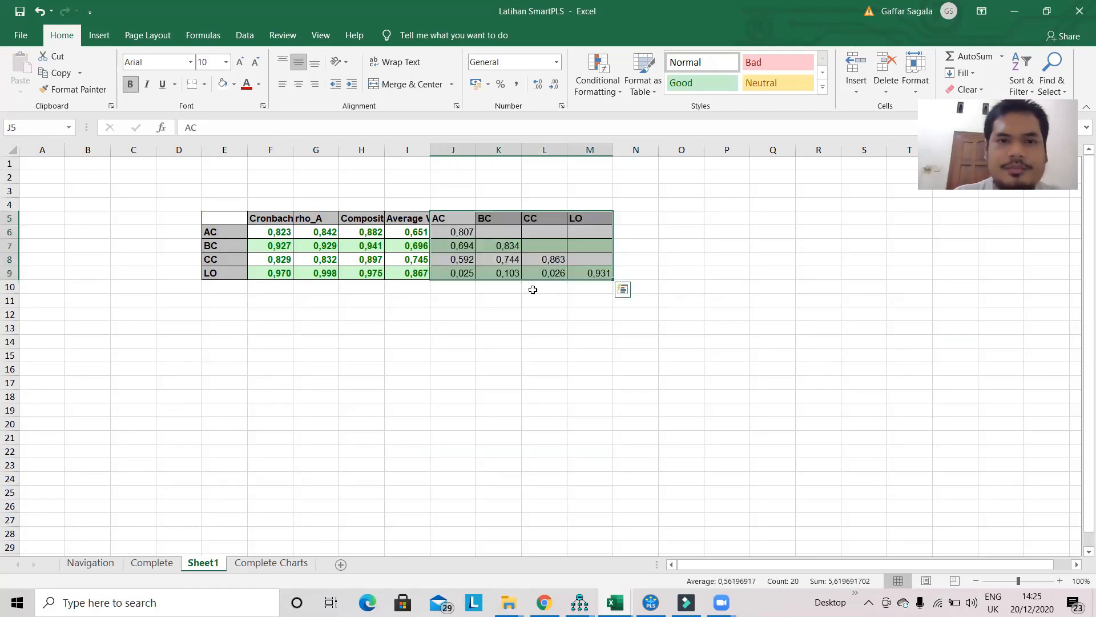
- Merge and center F4:H4 above the reliability columns and enter the heading Reliabilitas
left_click(307, 198)
left_click(268, 204)
left_click_drag(269, 203, 382, 206)
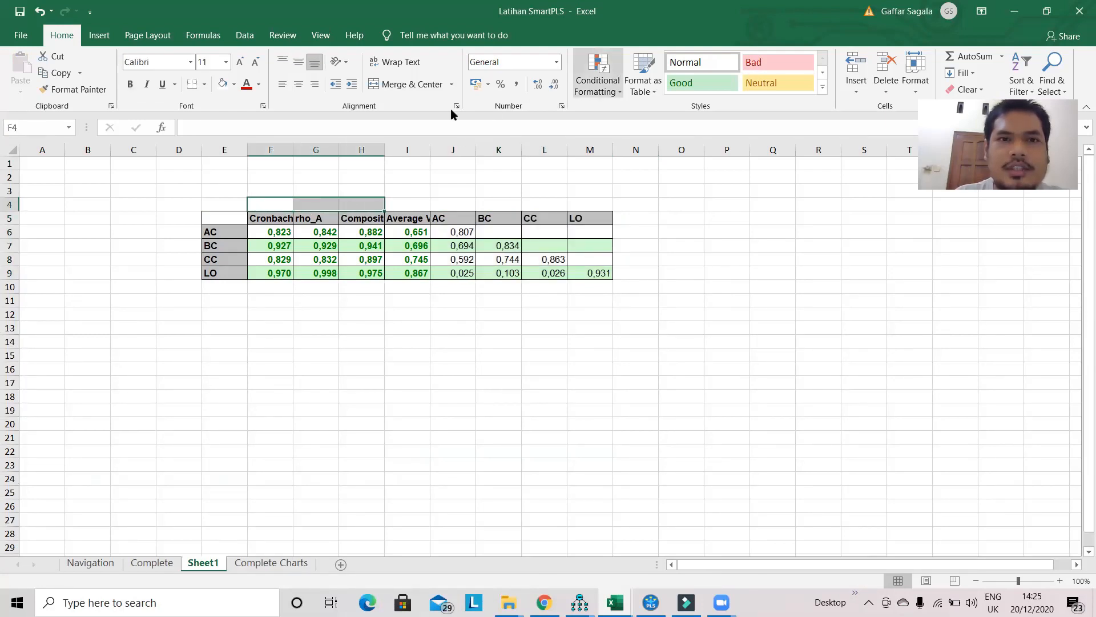
left_click(400, 84)
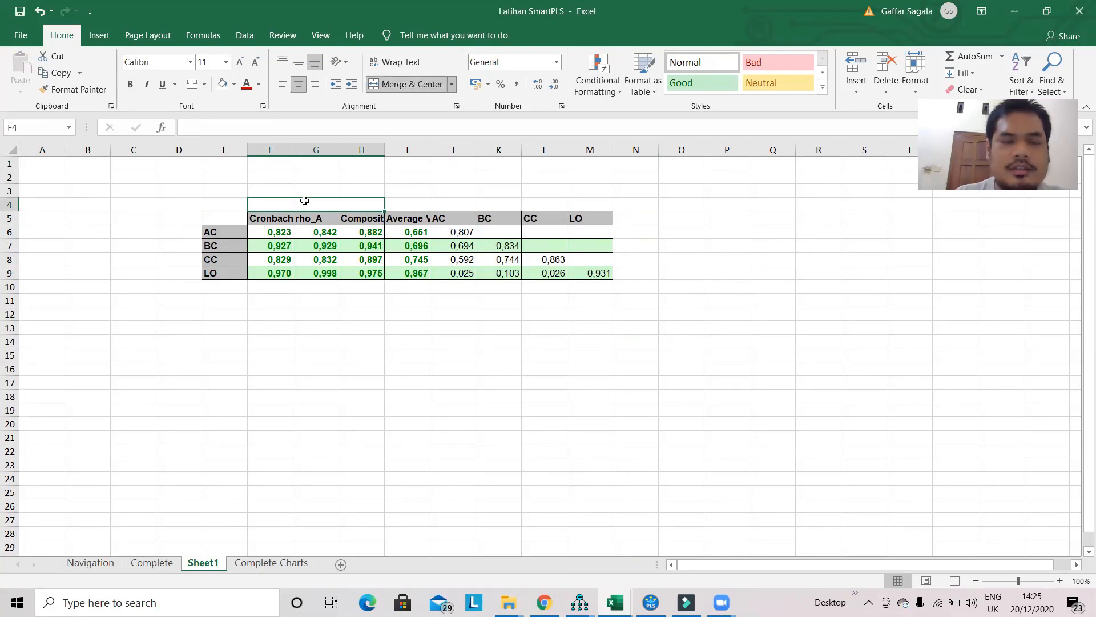
type("Reliabilitas")
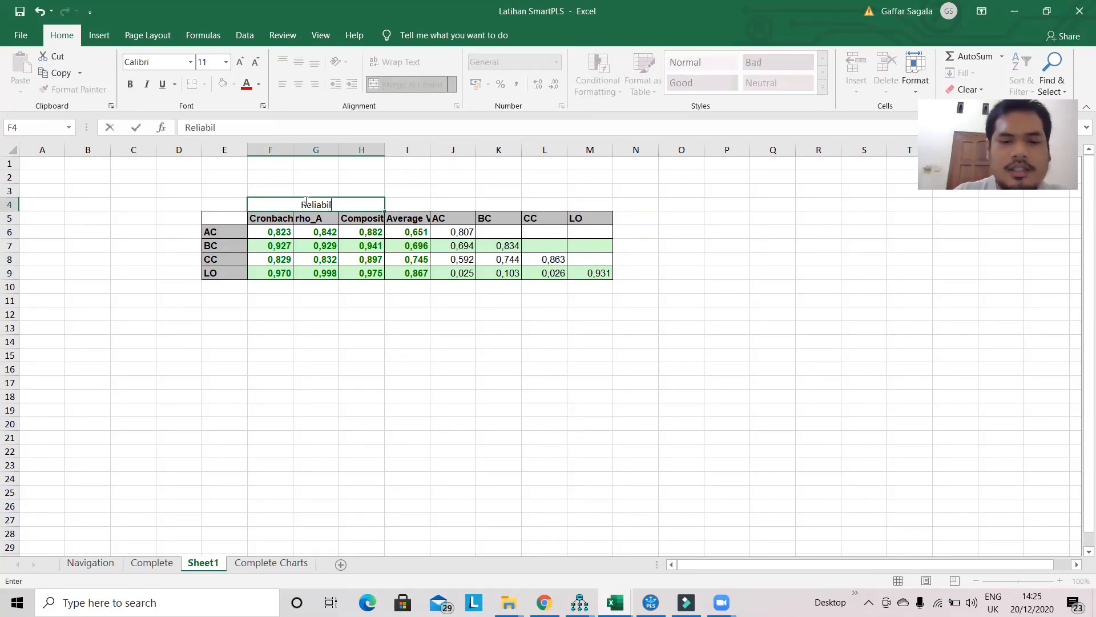
left_click(416, 199)
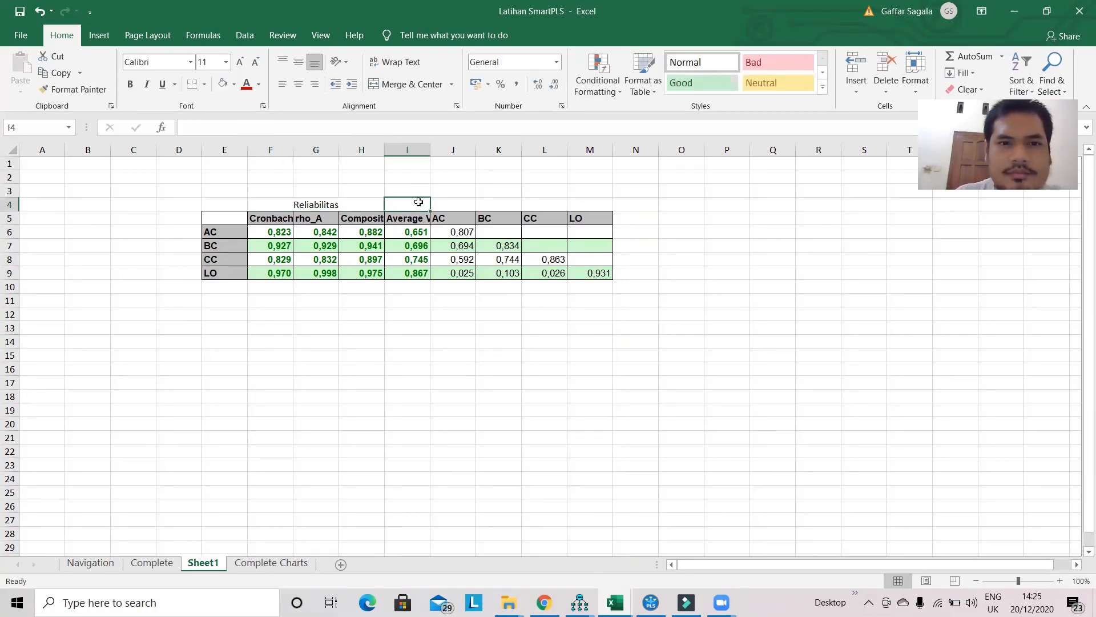
- Merge and center I3:M3 above the AVE and Fornell-Larcker columns and enter the heading Validitas
left_click_drag(422, 189, 594, 191)
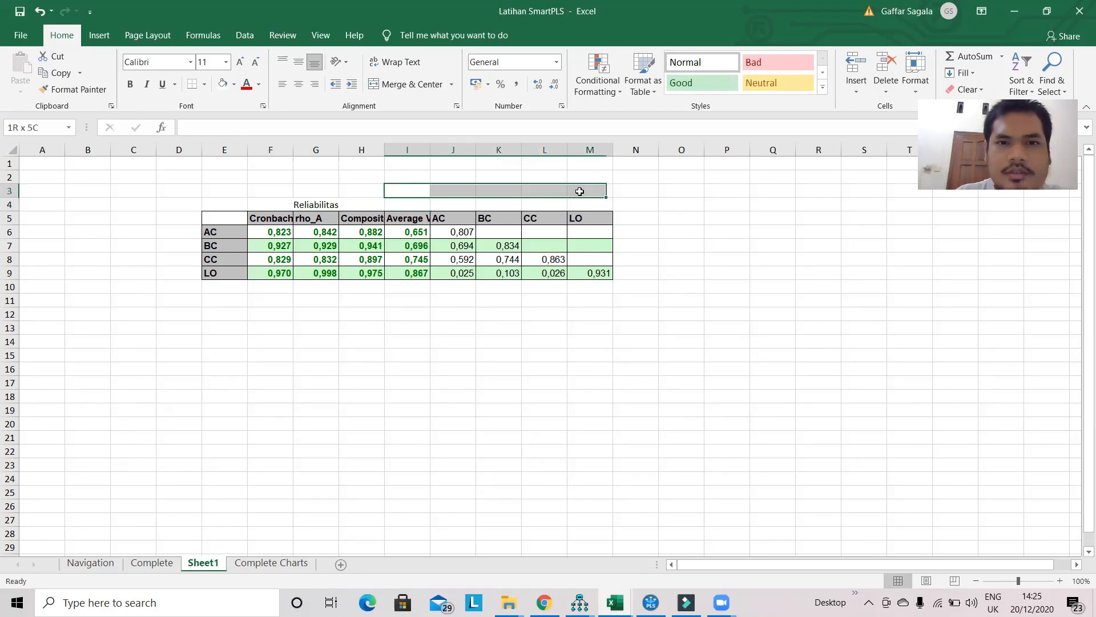
left_click(406, 84)
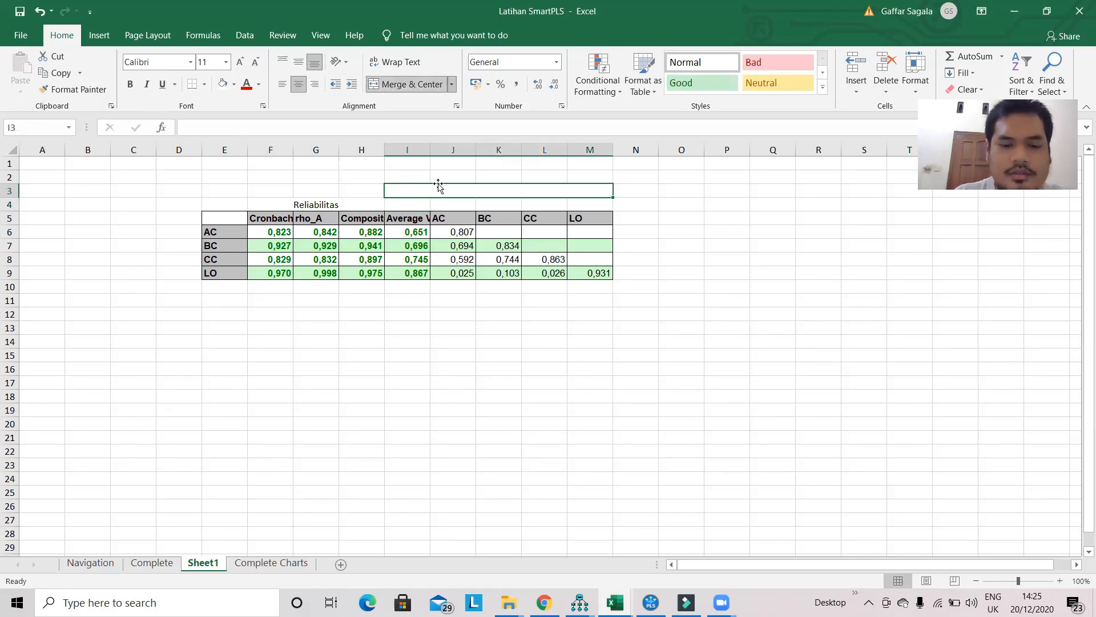
type("Validitas")
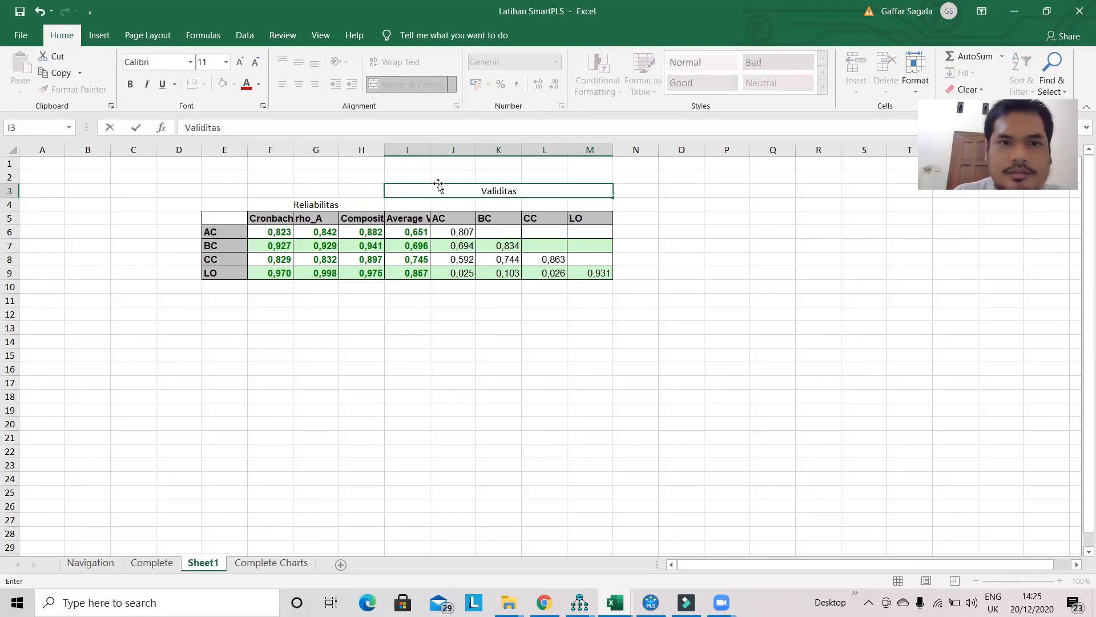
- Enter the subheading Konvergen in I4 and the subheading Diskriminan in merged and centered cells J4:M4
left_click(418, 206)
right_click(420, 206)
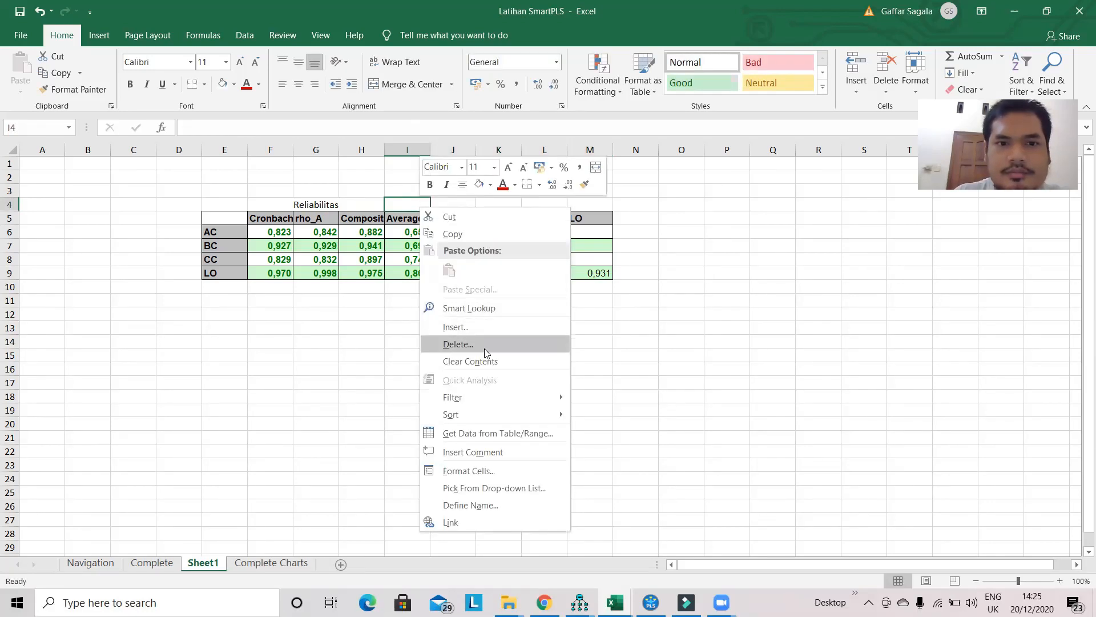
left_click(402, 203)
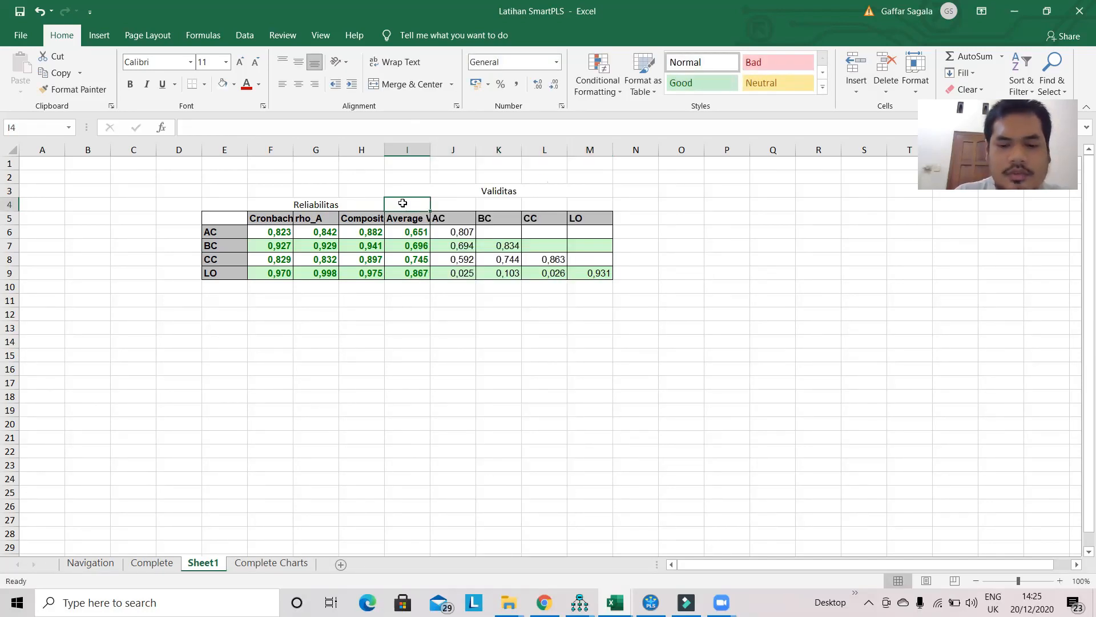
type("Konvergen")
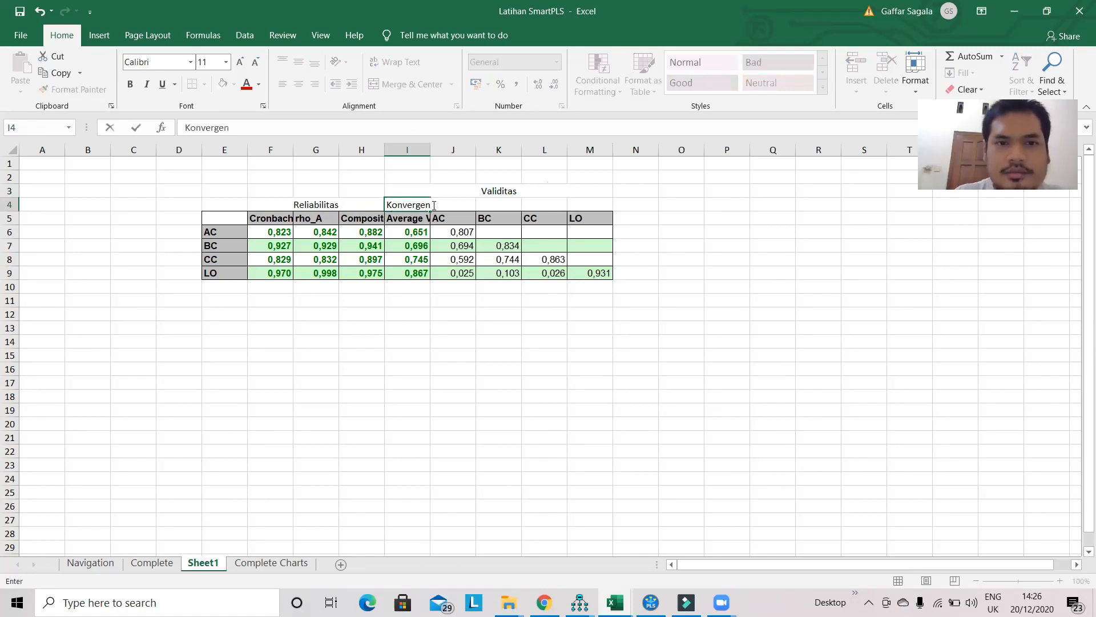
left_click_drag(571, 203, 454, 203)
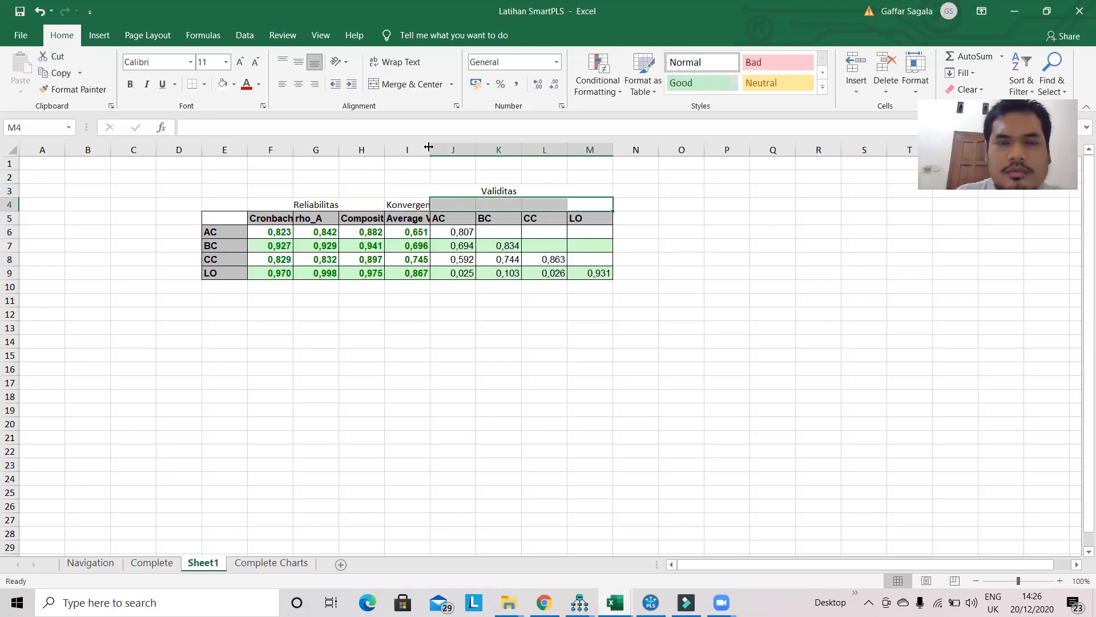
left_click(388, 90)
type("Diskriminan")
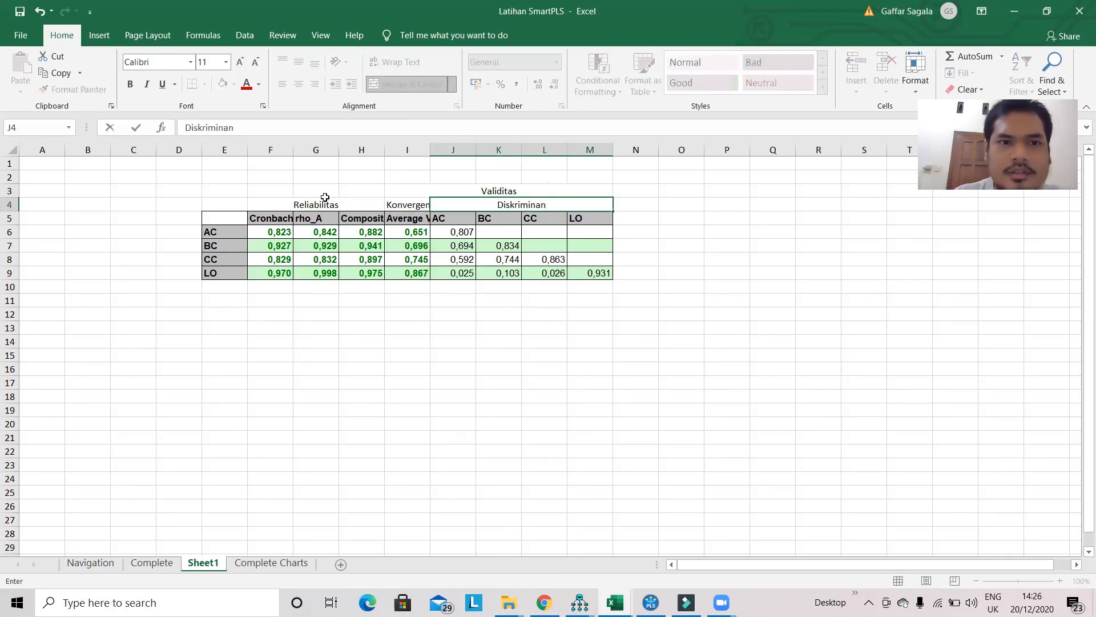
- Merge the Reliabilitas heading across F3:H4 and middle-align it and the Validitas headings vertically
left_click_drag(284, 191, 365, 206)
left_click(386, 85)
left_click(386, 85)
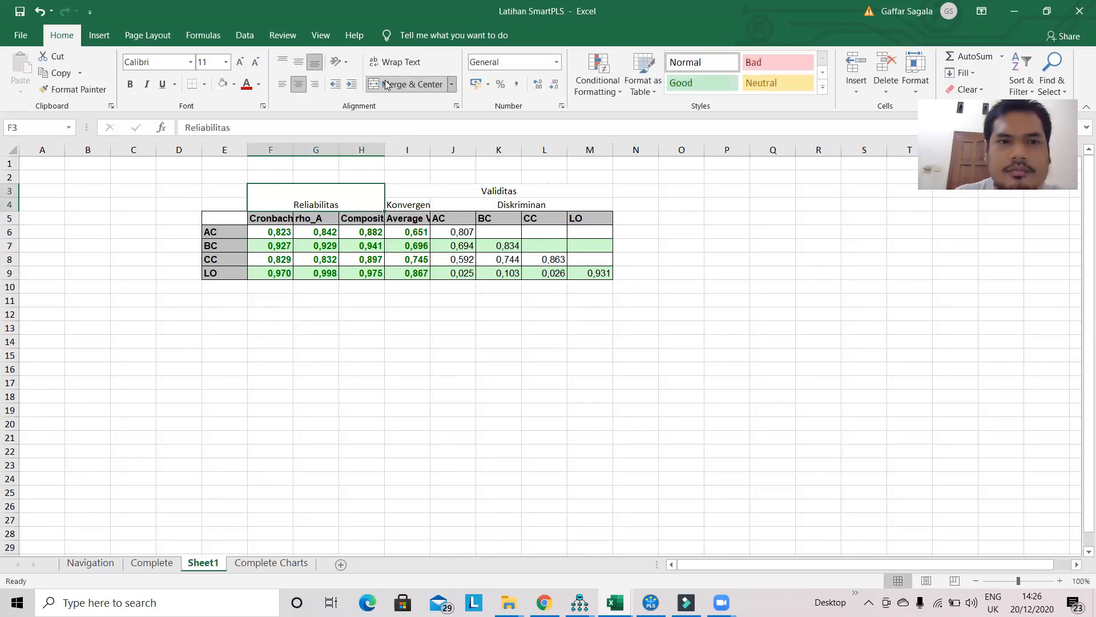
left_click(298, 62)
left_click_drag(451, 183, 472, 203)
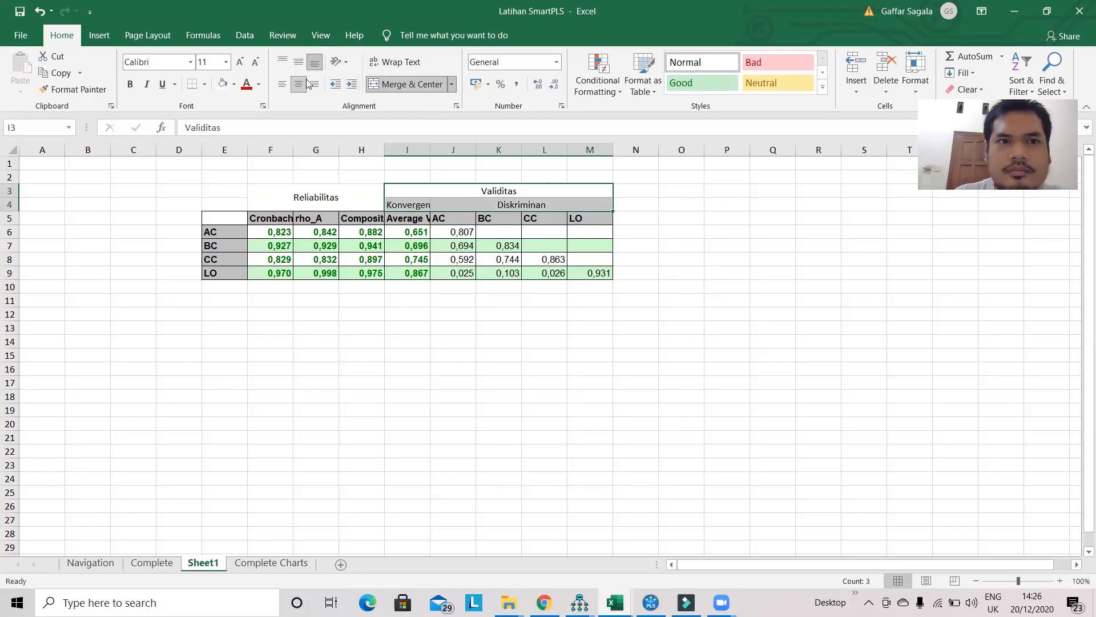
left_click(298, 63)
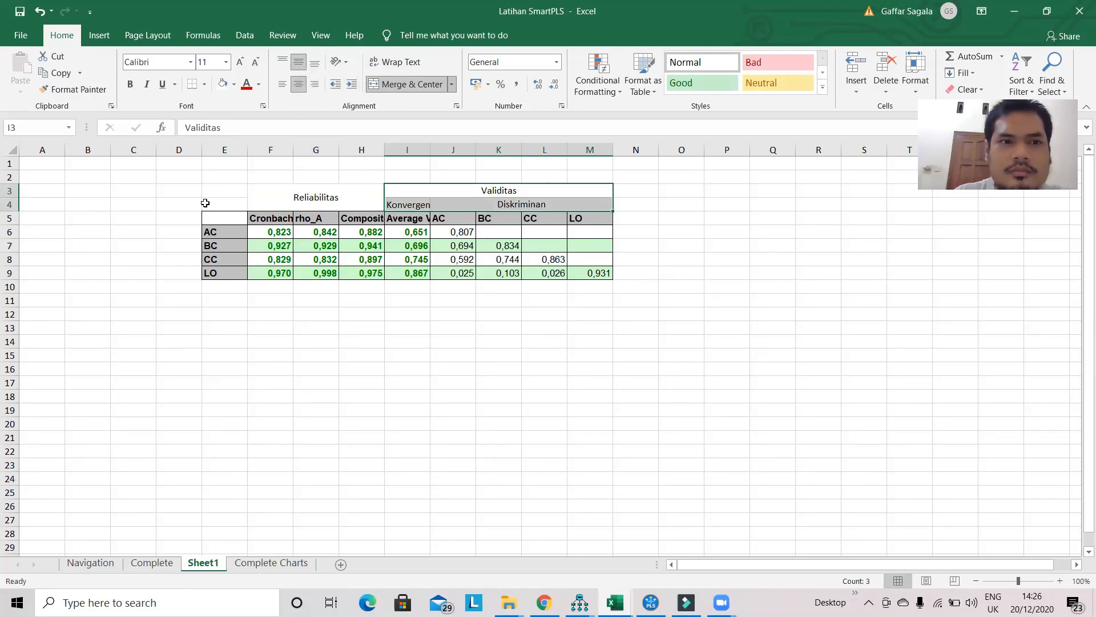
- Merge and center E3:E5 above the construct labels and enter the heading Variabel
left_click_drag(221, 186, 222, 204)
double_click(224, 189)
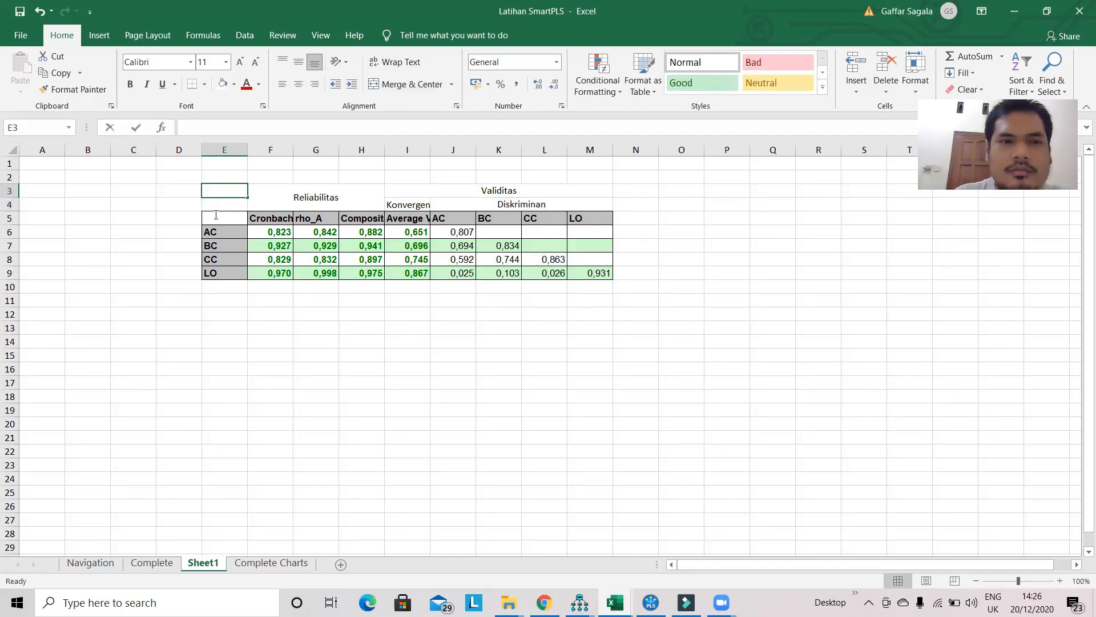
left_click_drag(224, 194, 223, 218)
left_click(412, 86)
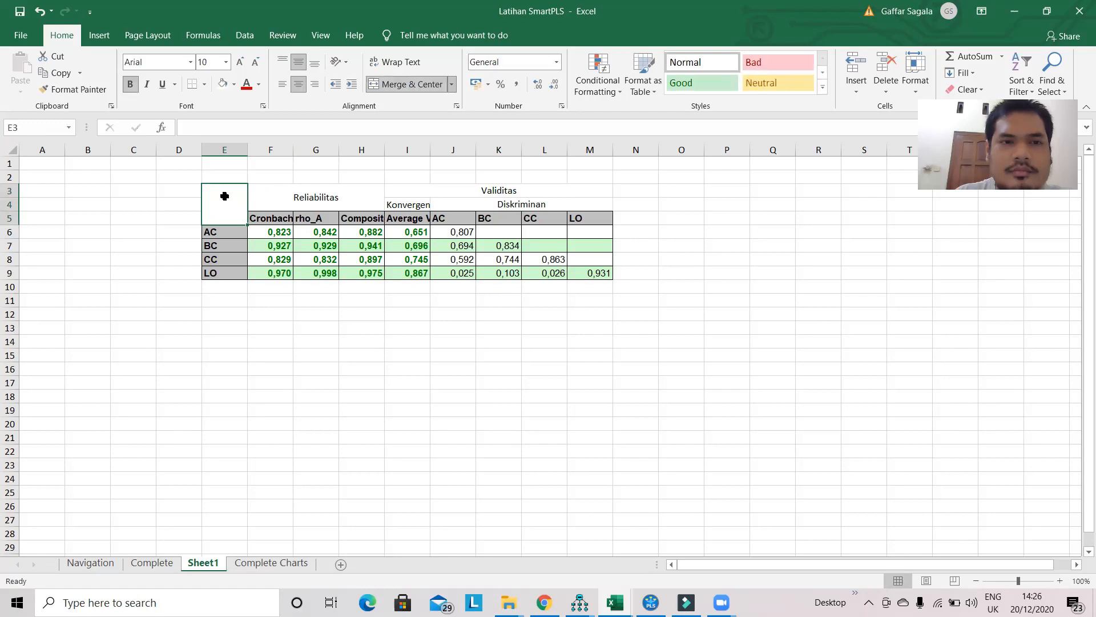
right_click(225, 196)
key("Escape")
type("Variabel")
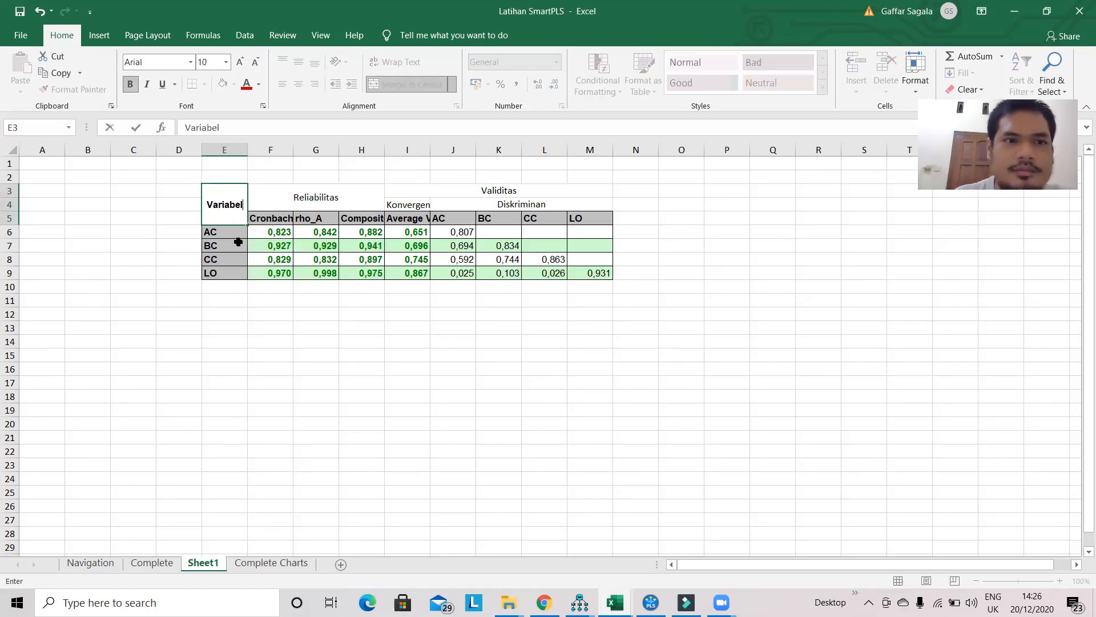
- Remove the cell fill from the whole table E3:M9 and set its font colour to black
left_click(238, 242)
left_click_drag(231, 212, 587, 275)
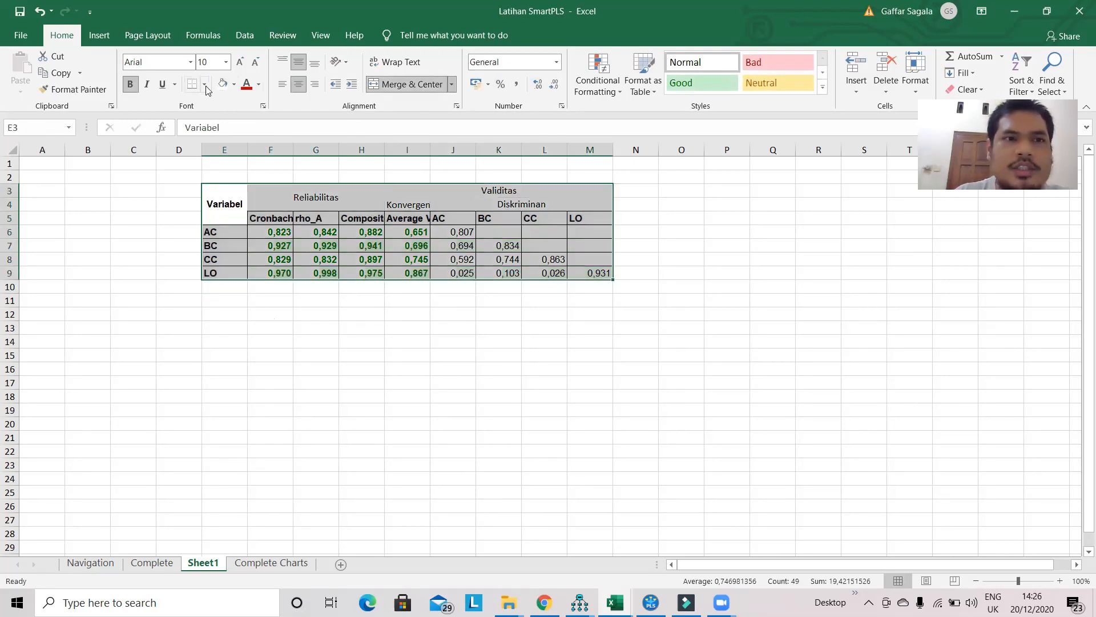
left_click(258, 84)
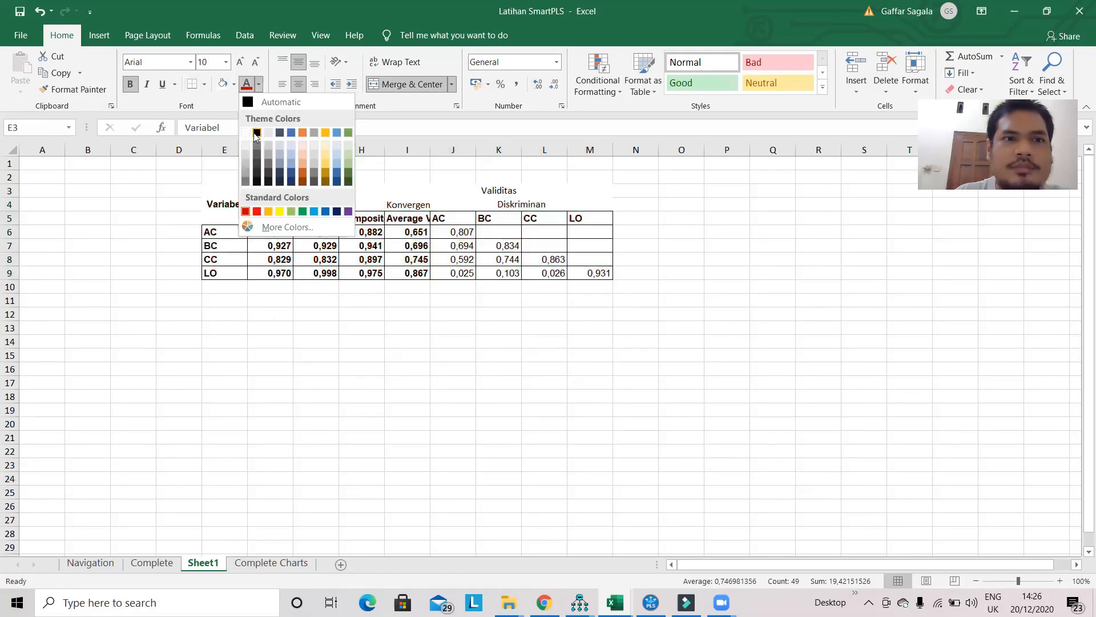
left_click(257, 133)
- Set the whole table's text to Arial, size 11, without bold
left_click(191, 61)
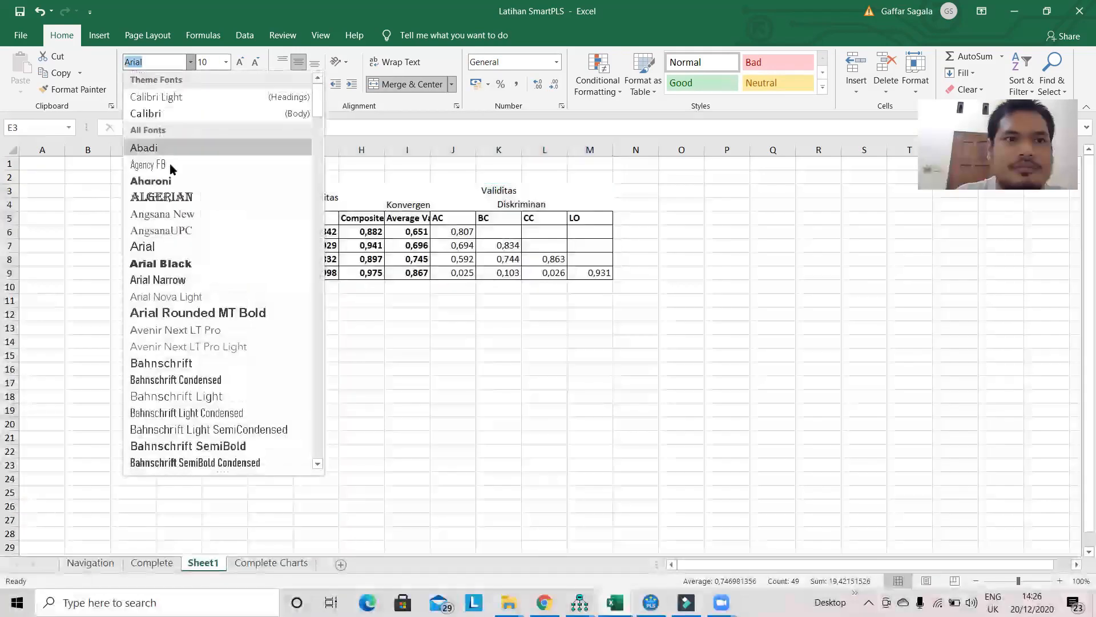
left_click(142, 246)
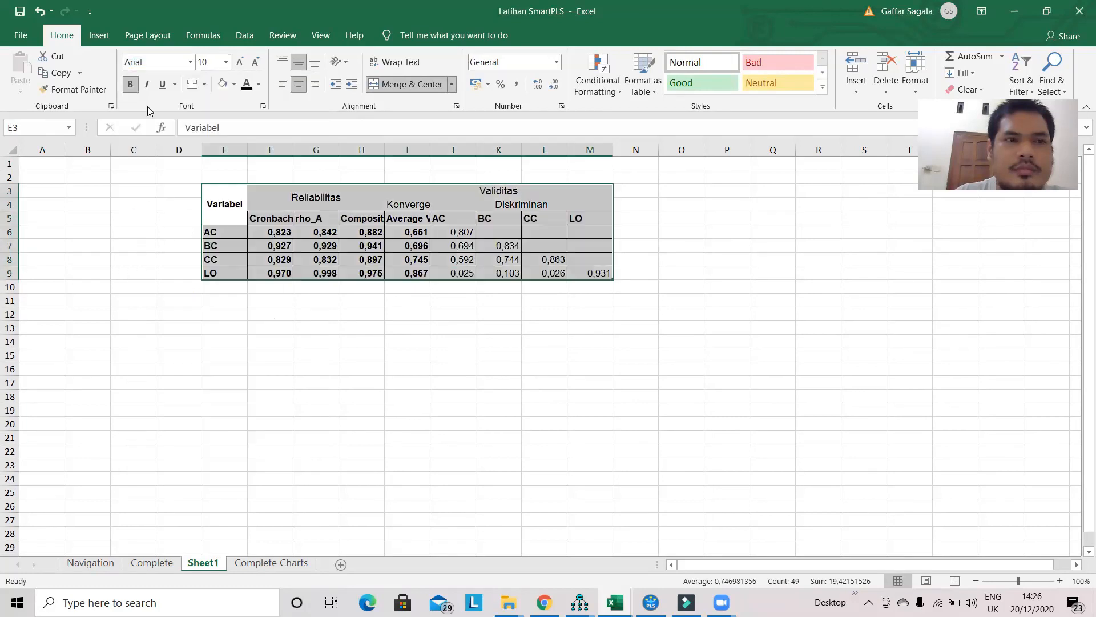
left_click(130, 83)
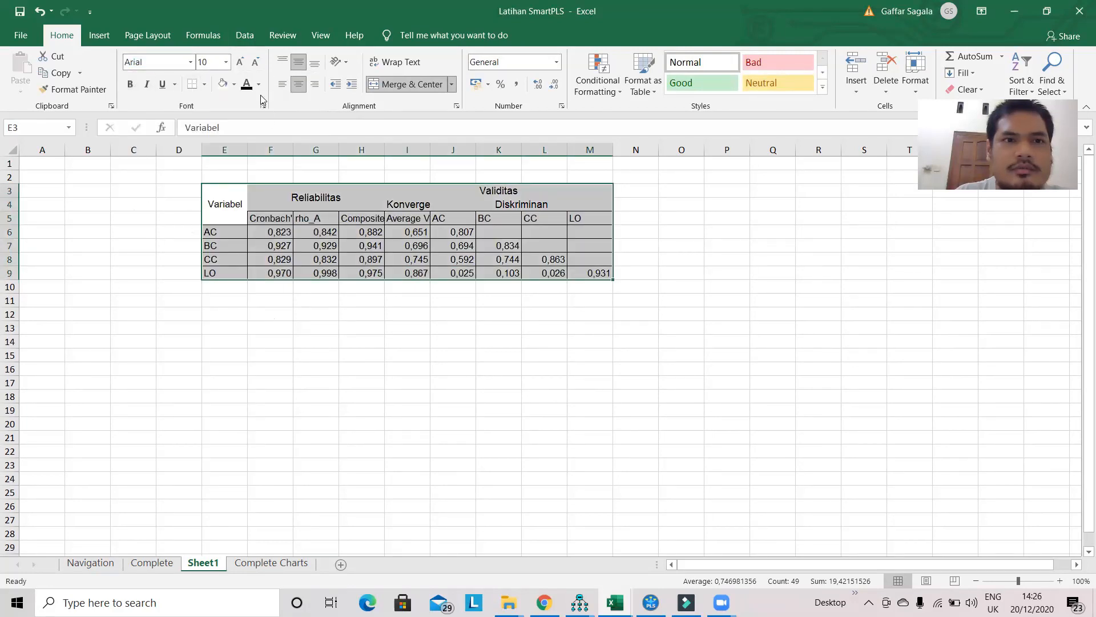
left_click(226, 62)
left_click(211, 123)
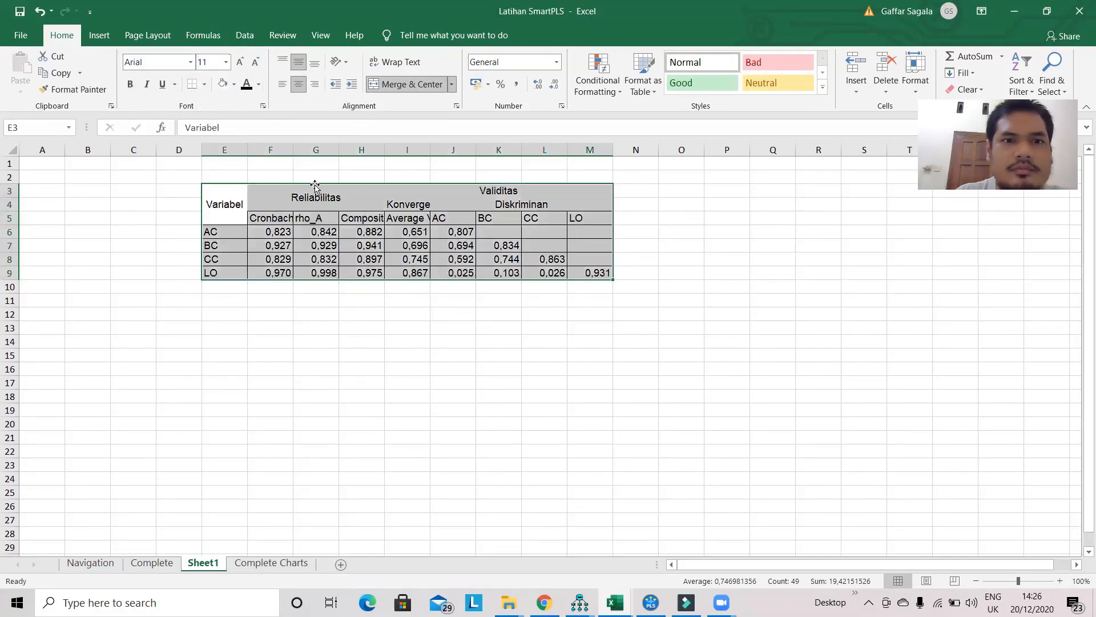
- Apply borders to all cells of the summary table E3:M9
left_click(330, 215)
left_click_drag(226, 201, 594, 273)
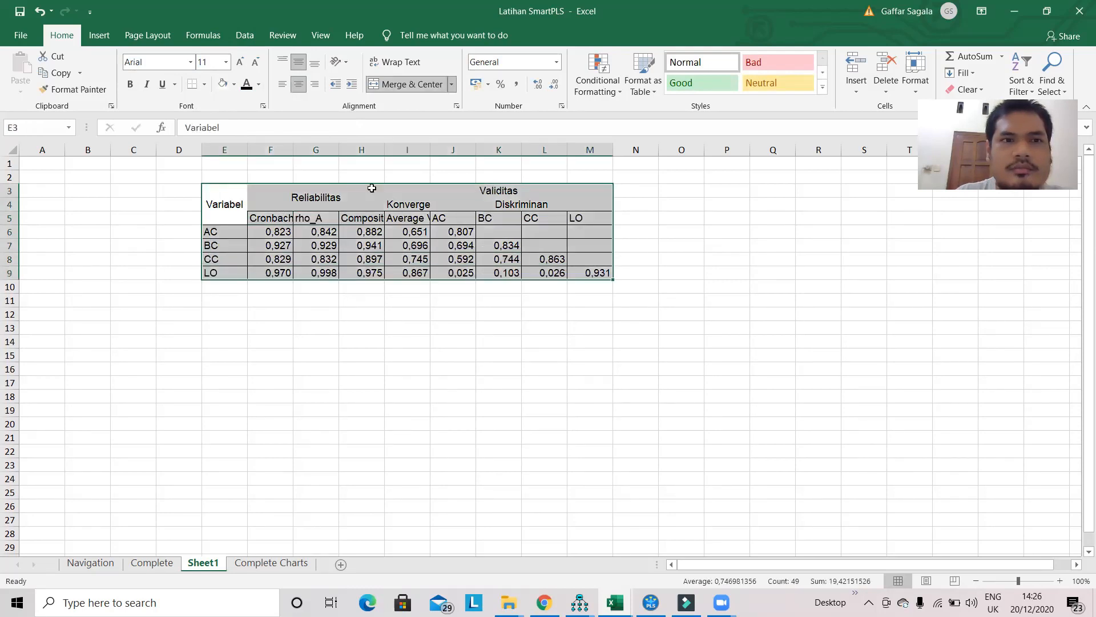
left_click(203, 85)
left_click(231, 208)
left_click(401, 234)
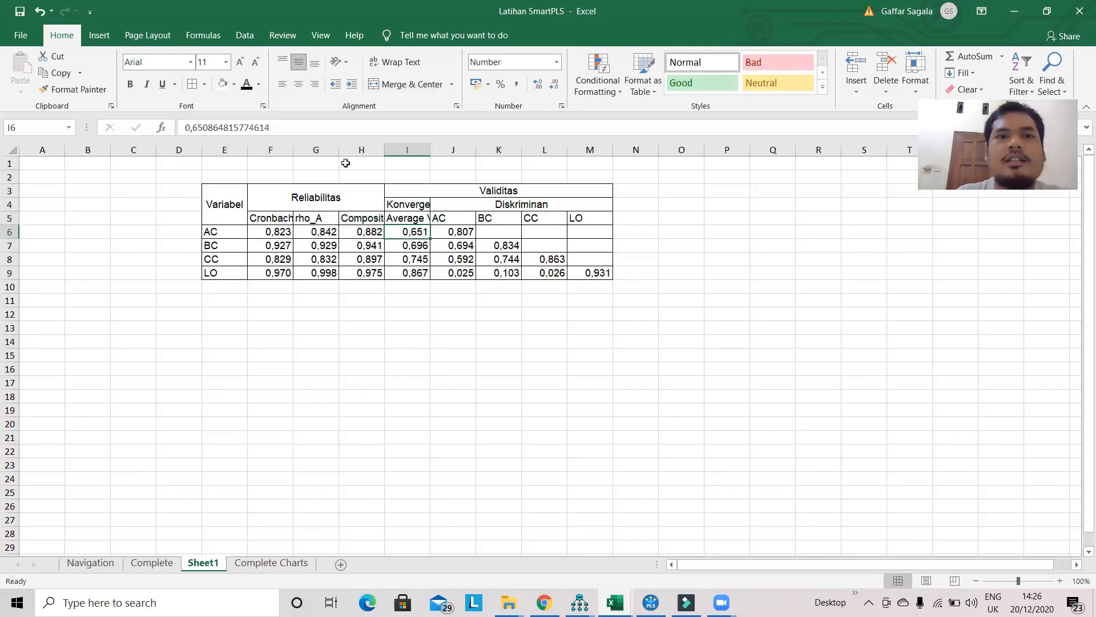
- Widen columns F to I, then center and wrap the Average Variance Extracted (AVE) heading in I5
left_click_drag(294, 154, 505, 150)
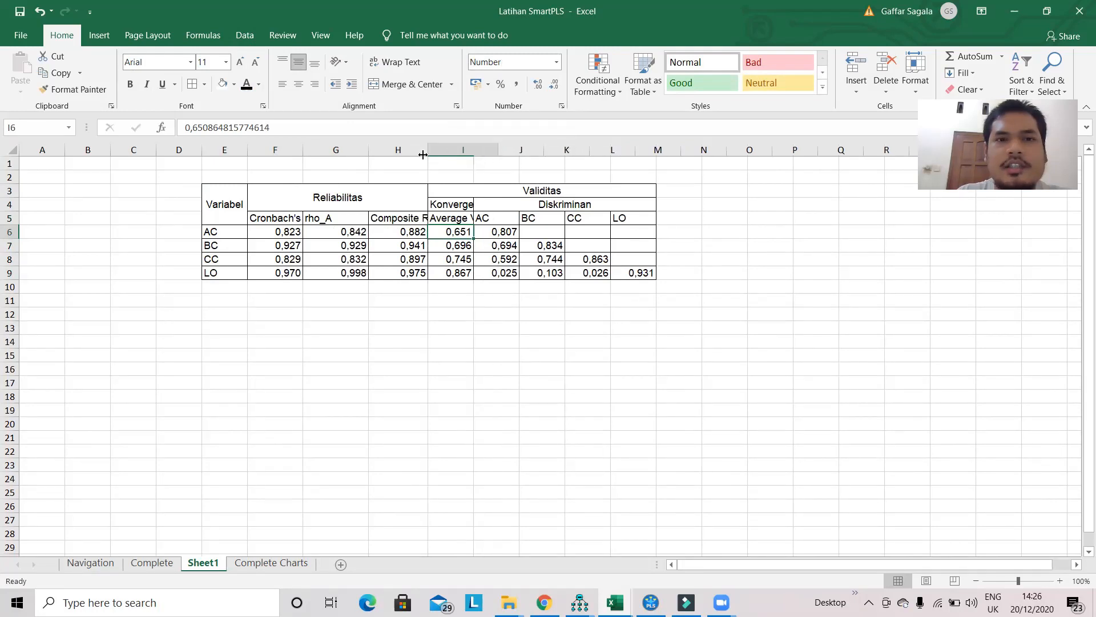
left_click(460, 219)
left_click(405, 85)
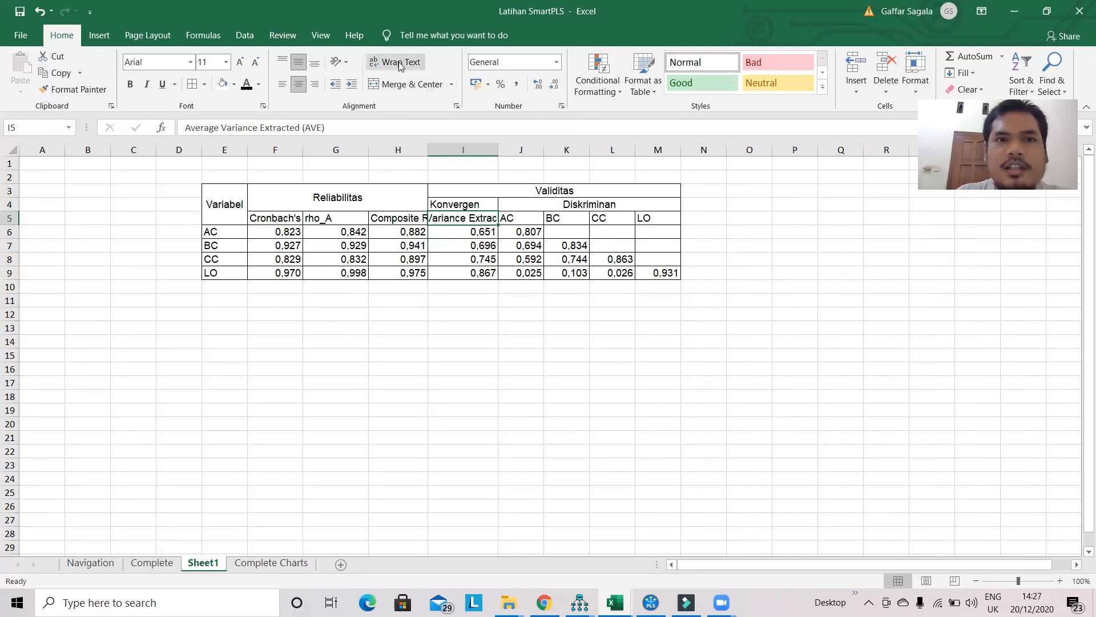
left_click(402, 62)
- Wrap the text of the Composite Reliability, rho_A and Cronbach's Alpha headings in H5, G5 and F5
left_click(381, 247)
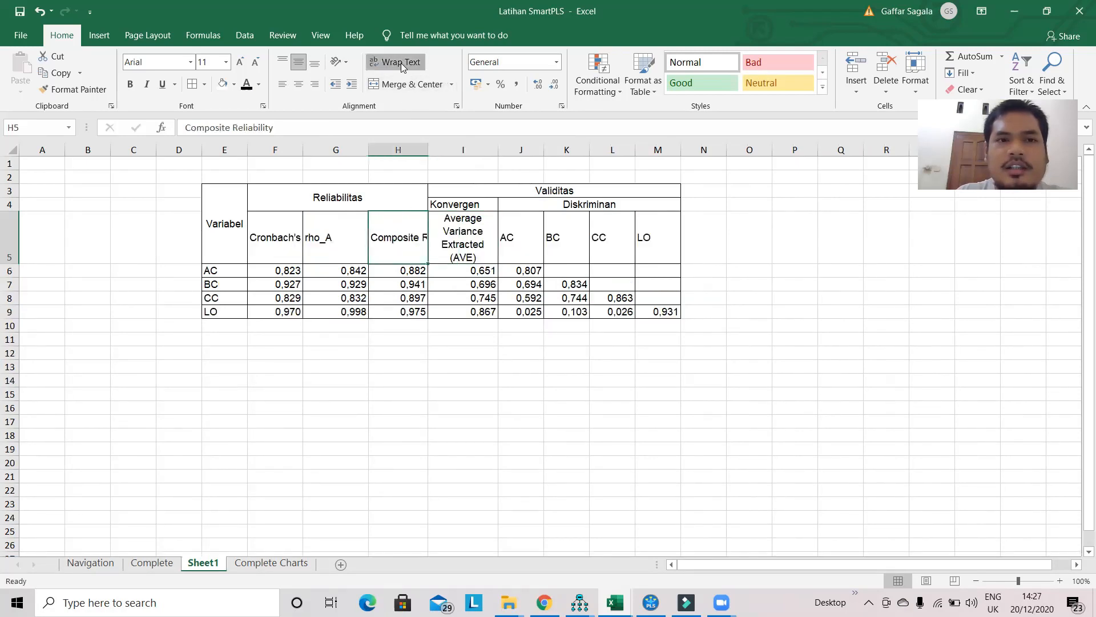
left_click(401, 63)
left_click(345, 255)
left_click(400, 63)
left_click(298, 84)
left_click(285, 232)
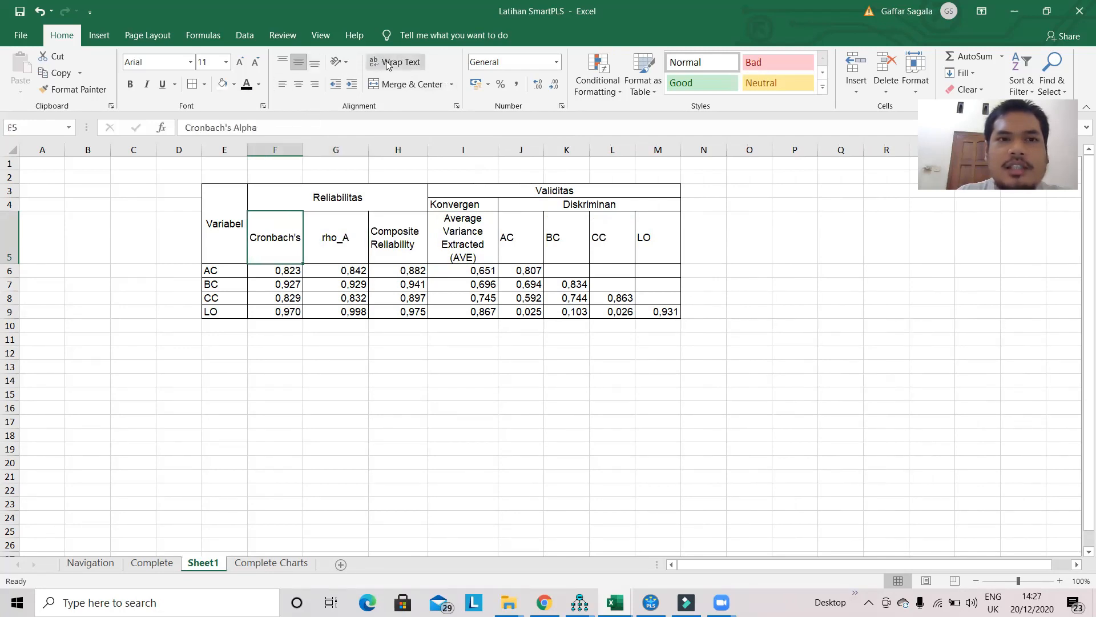
left_click(399, 62)
- Center the text of all the table's heading cells E3:M5 horizontally
left_click(295, 64)
left_click(298, 84)
left_click(298, 62)
left_click_drag(247, 196, 520, 235)
left_click(301, 88)
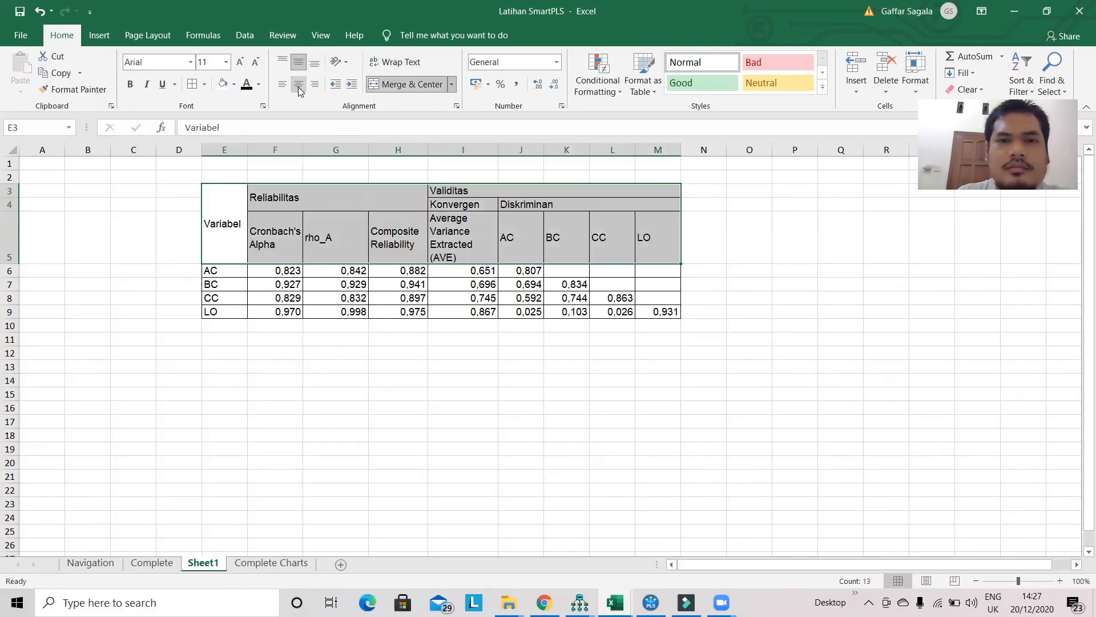
left_click(522, 270)
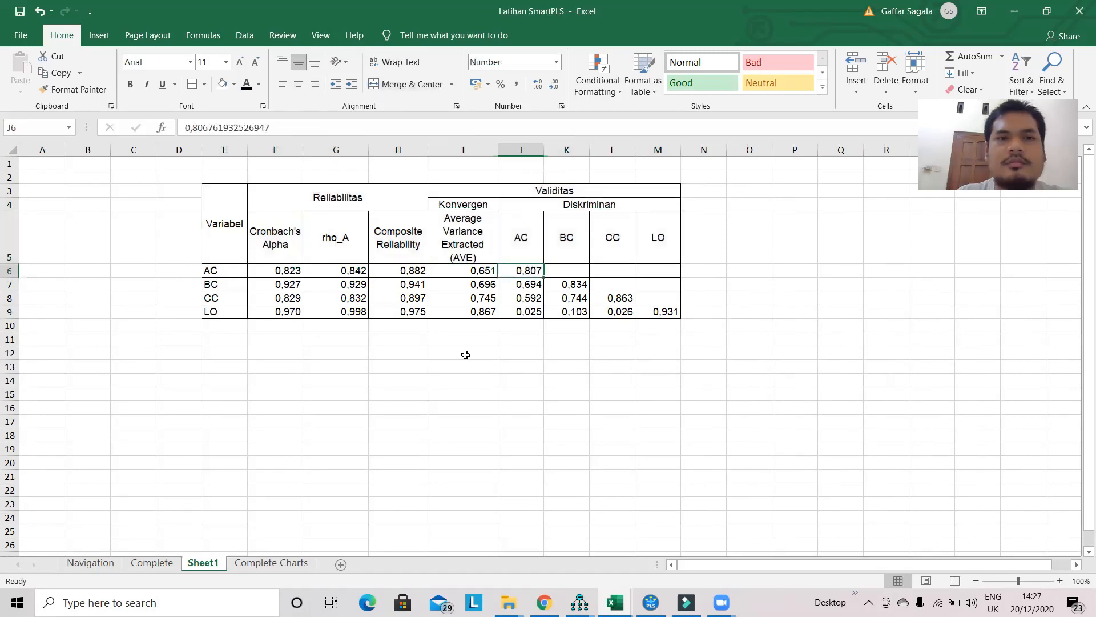
left_click(464, 353)
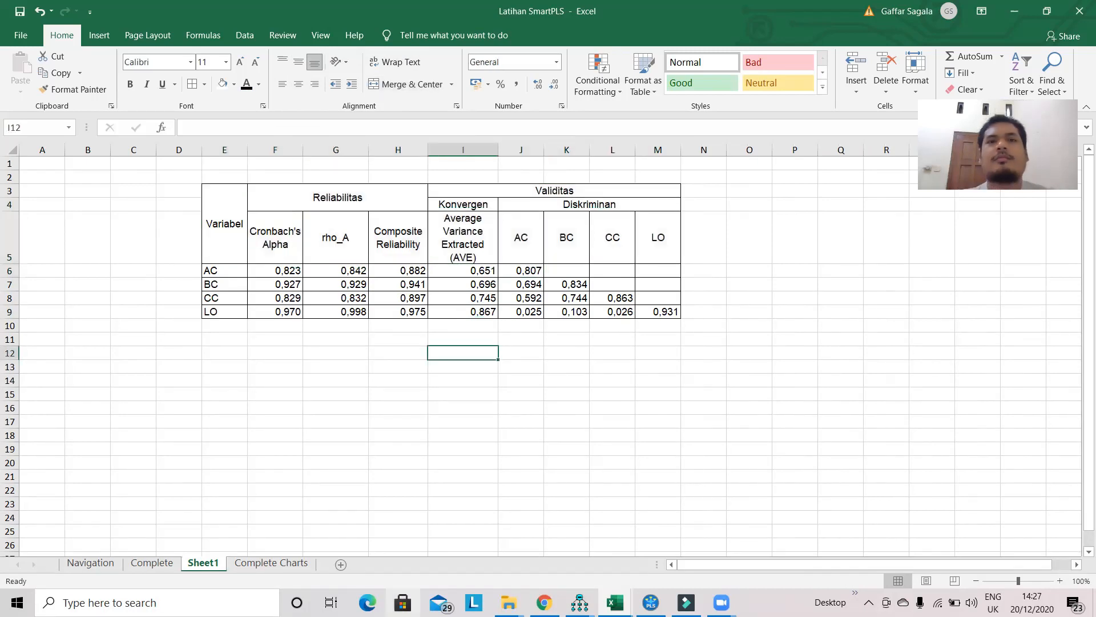
- Enter the title "Tabel Uji validitas dan Reliabilitas" in G2 above the table
left_click(363, 175)
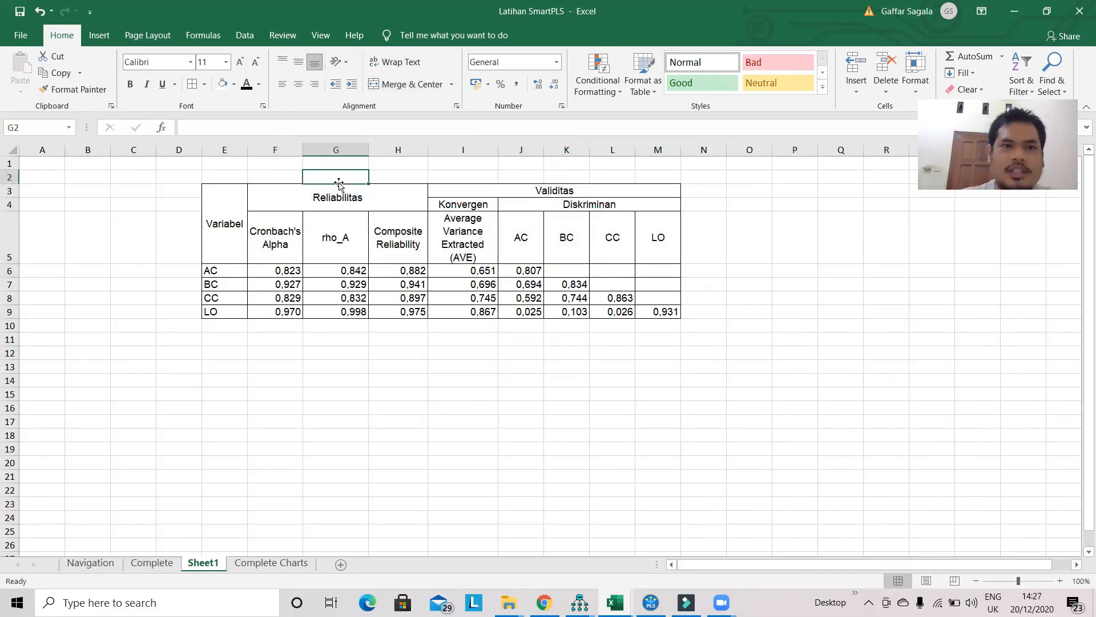
type("Tebel")
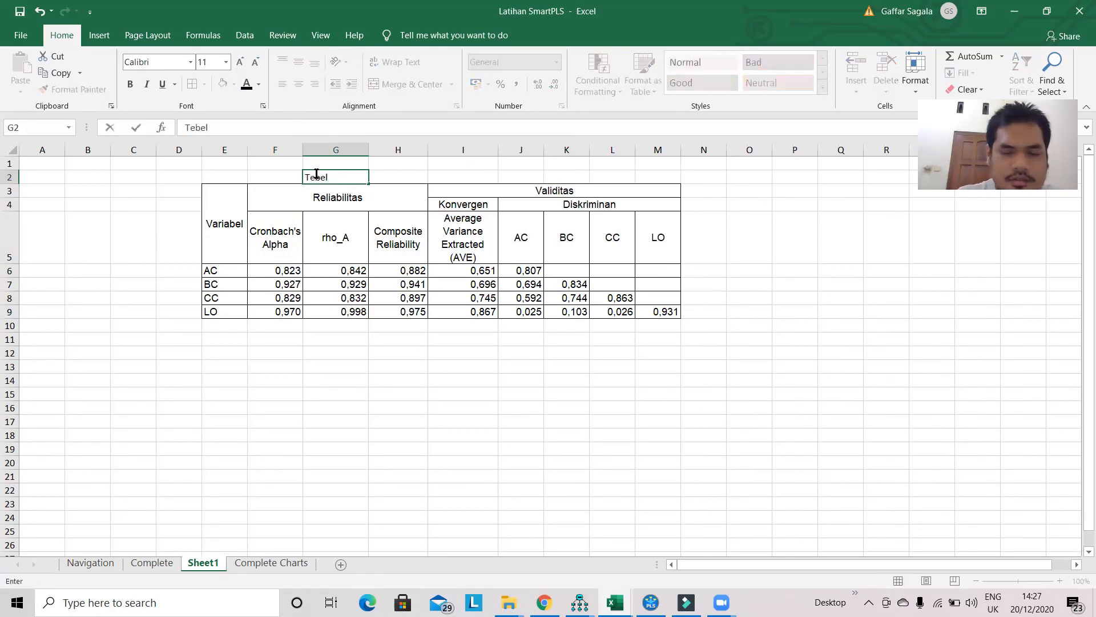
type("Tabel Uji val")
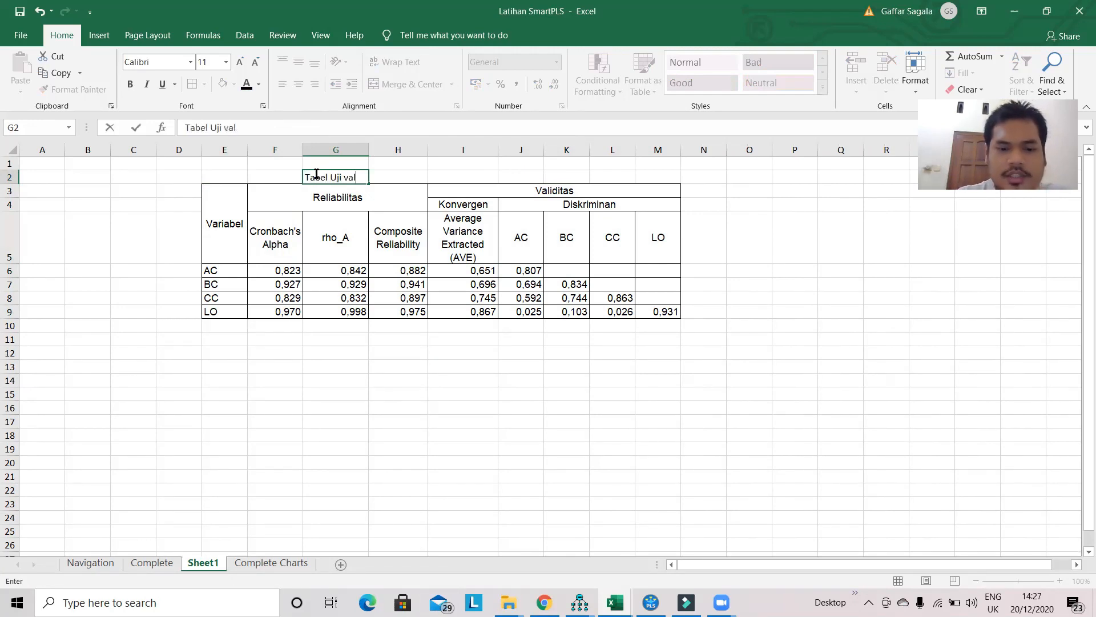
type("ia")
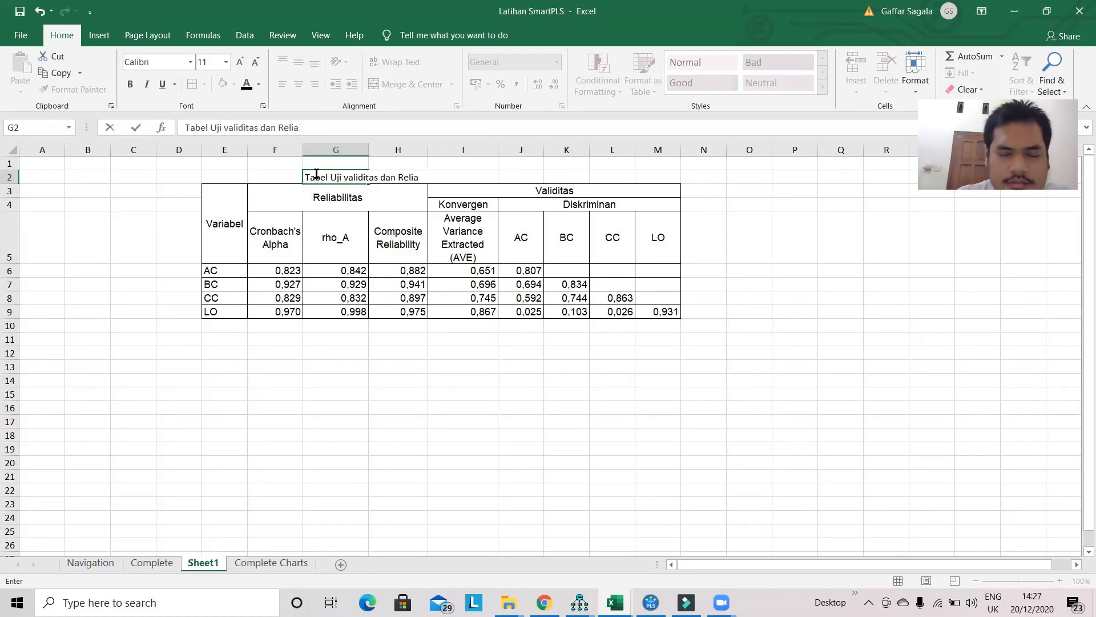
type("bniitas")
key("Home")
left_click(314, 174)
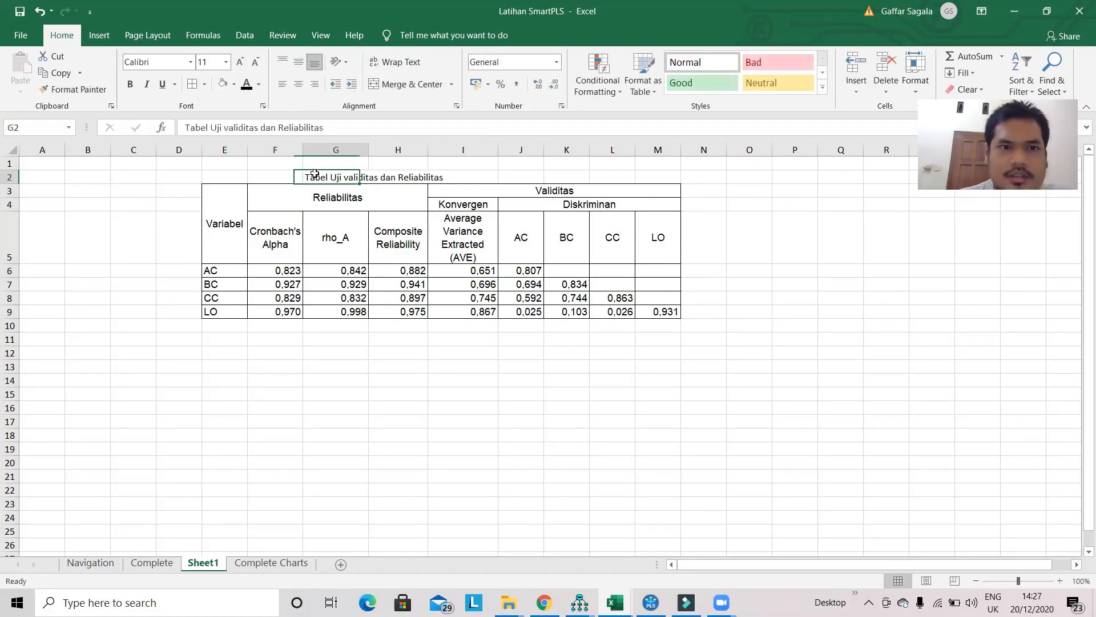
- Change the title in G2 to "Tabel 1. Hasil Uji validitas dan Reliabilitas"
left_click(213, 127)
type("Hasil ")
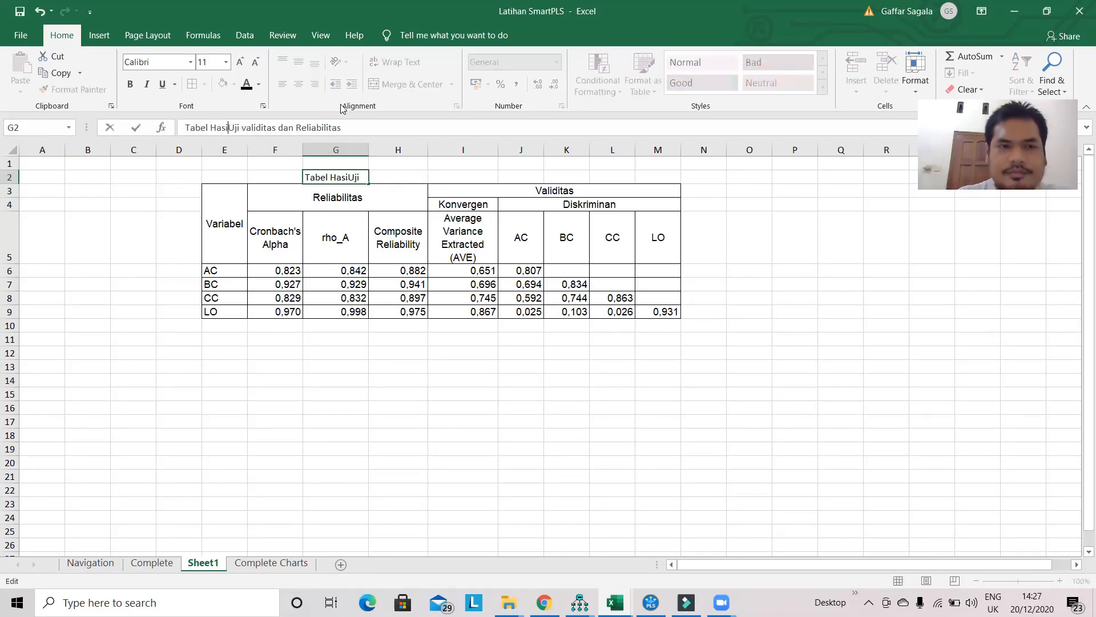
type("1")
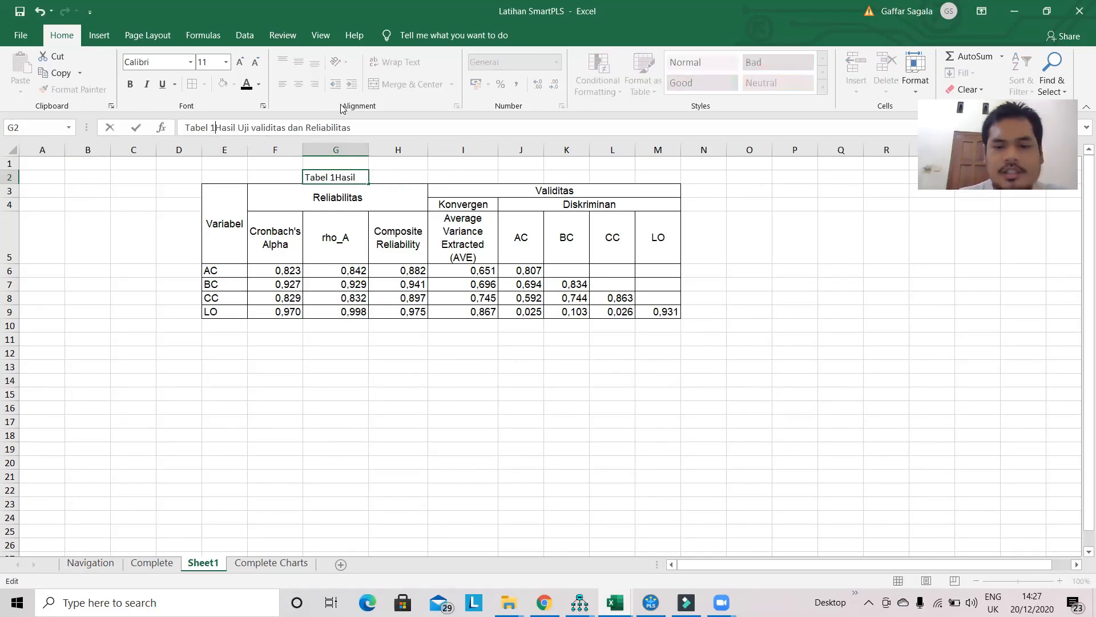
type(".")
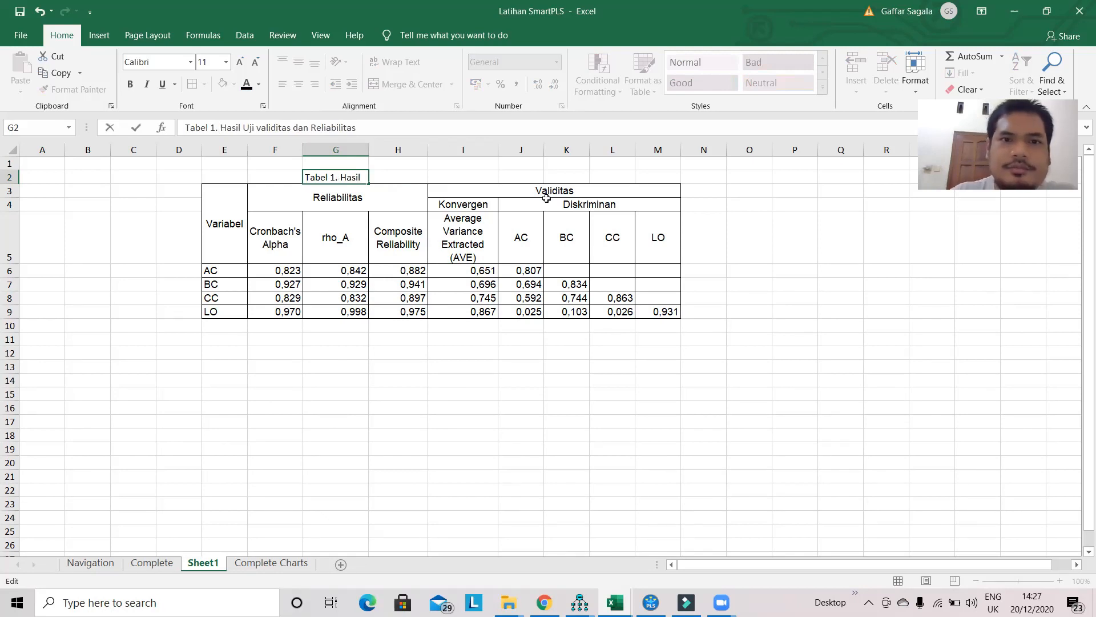
left_click(547, 198)
- Merge and center the title across E2:M2 and make it bold
left_click_drag(231, 166, 649, 177)
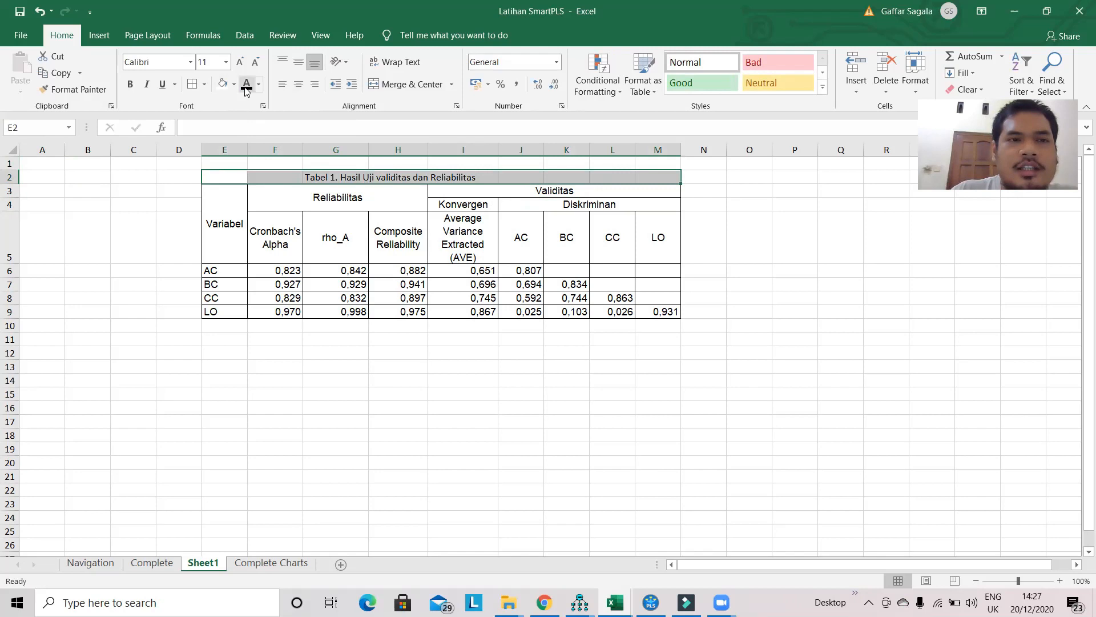
left_click(394, 81)
left_click(130, 84)
left_click(463, 237)
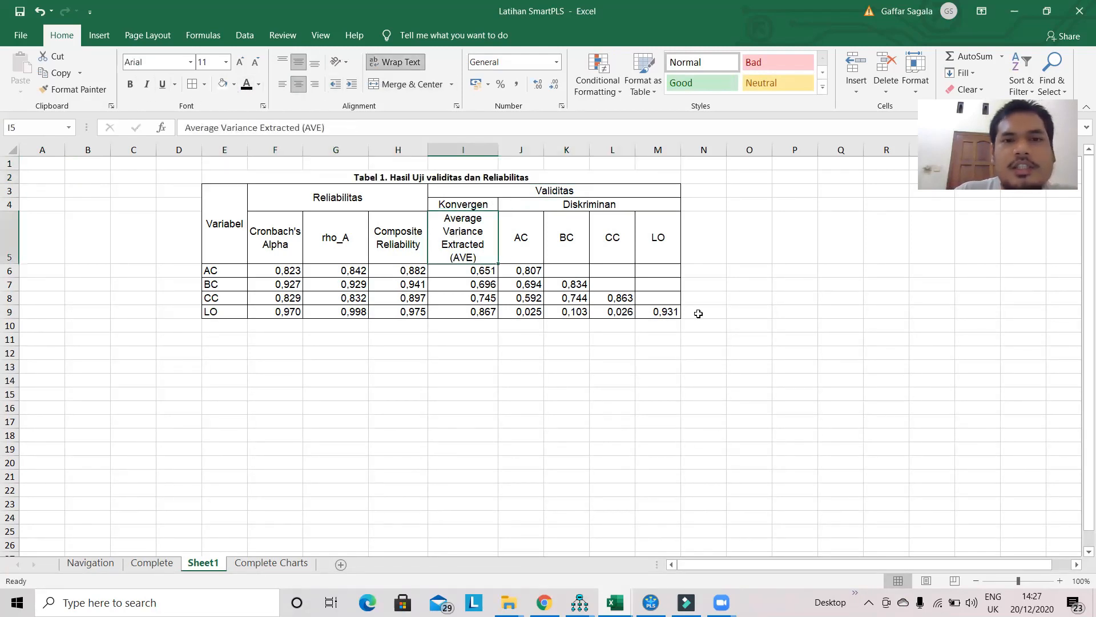
left_click(699, 312)
left_click(766, 310)
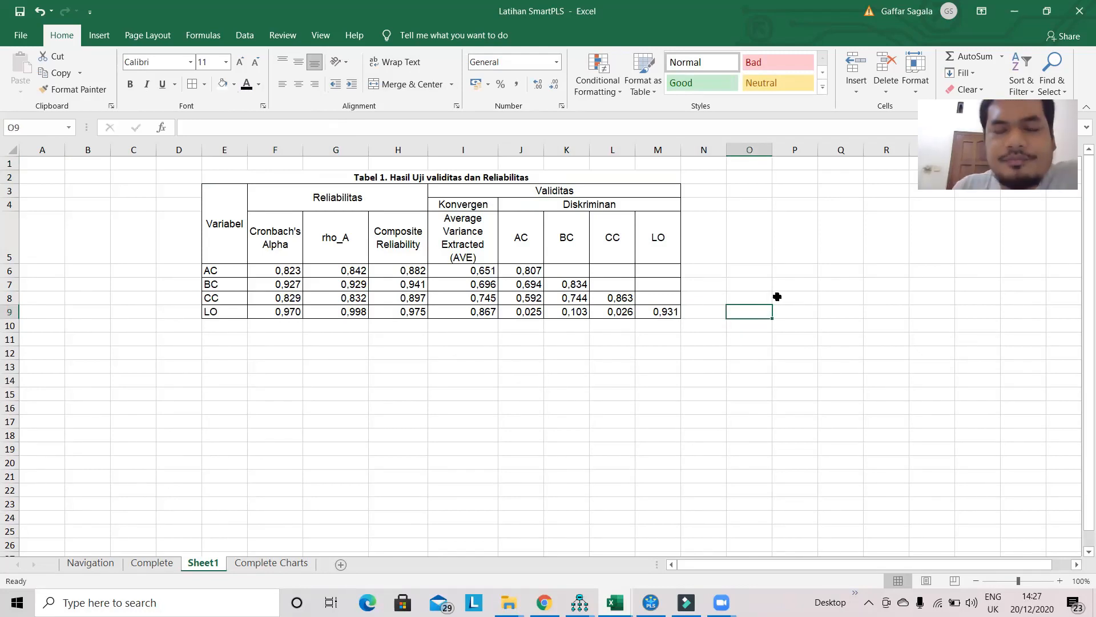
- Center the Average Variance Extracted values in column I horizontally
left_click(459, 271)
left_click_drag(457, 271, 448, 319)
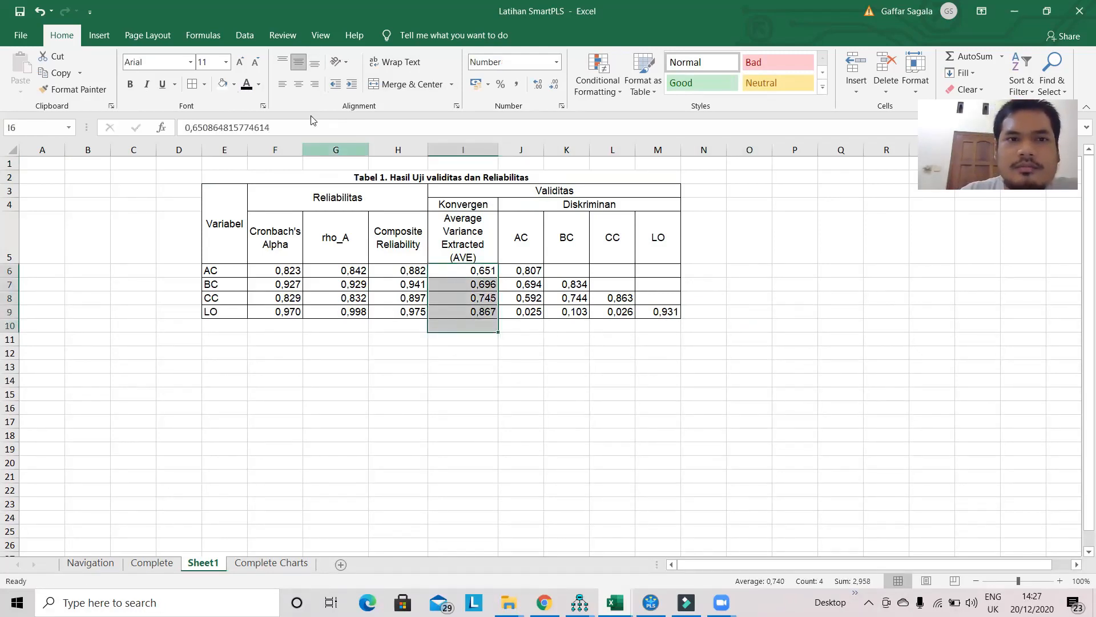
left_click(298, 84)
left_click(749, 435)
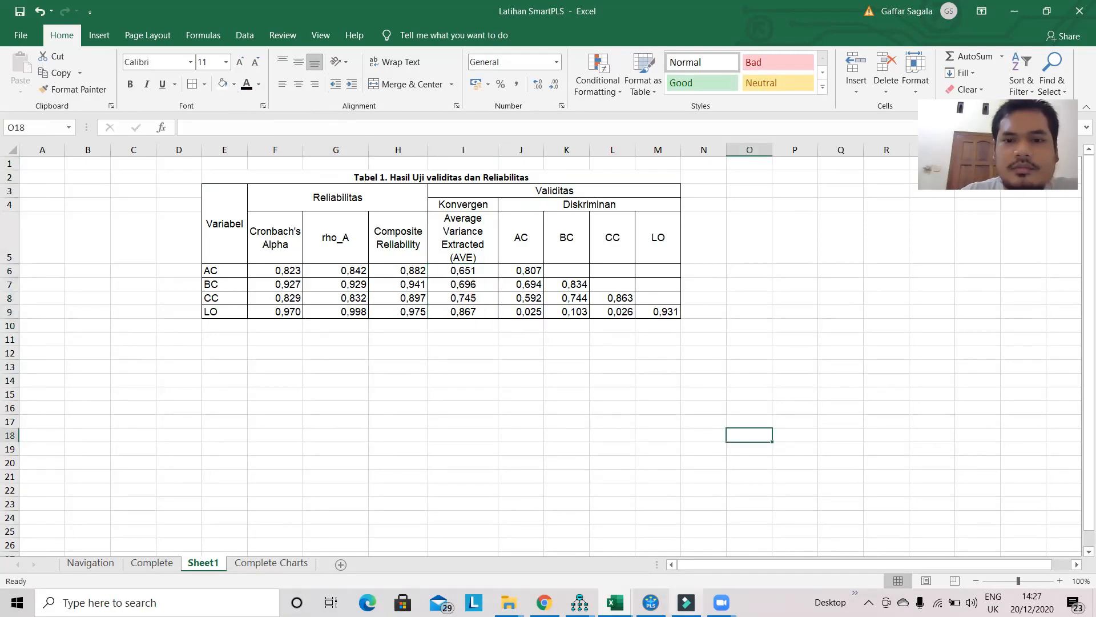
- Switch to SmartPLS and review the Bootstrapping results for path coefficients, total indirect, specific indirect and total effects, and outer loadings
left_click(651, 602)
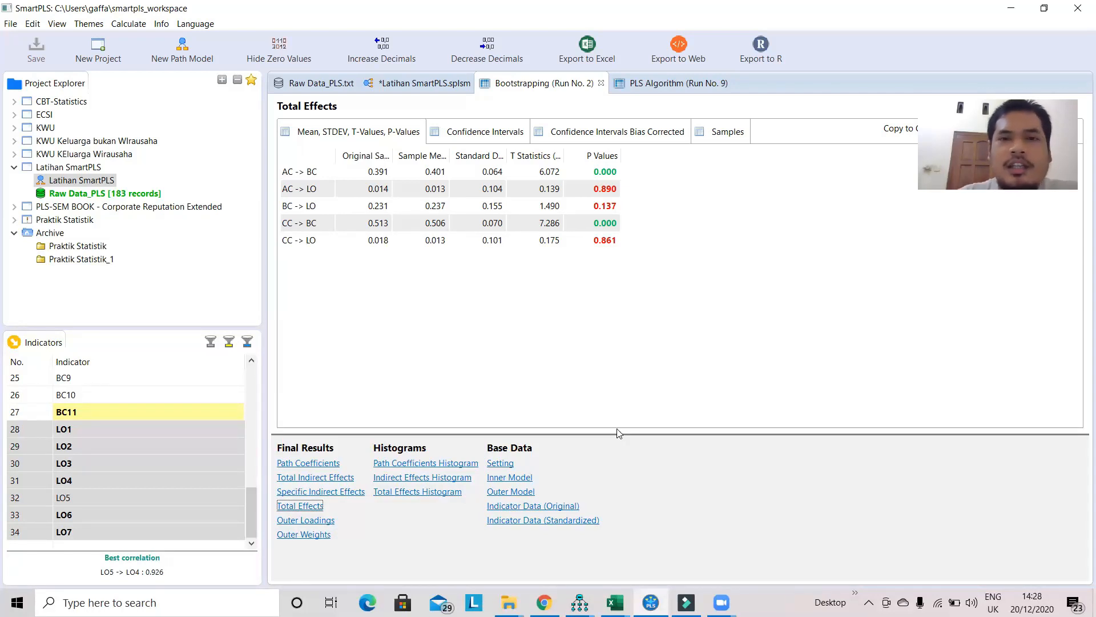
left_click(305, 479)
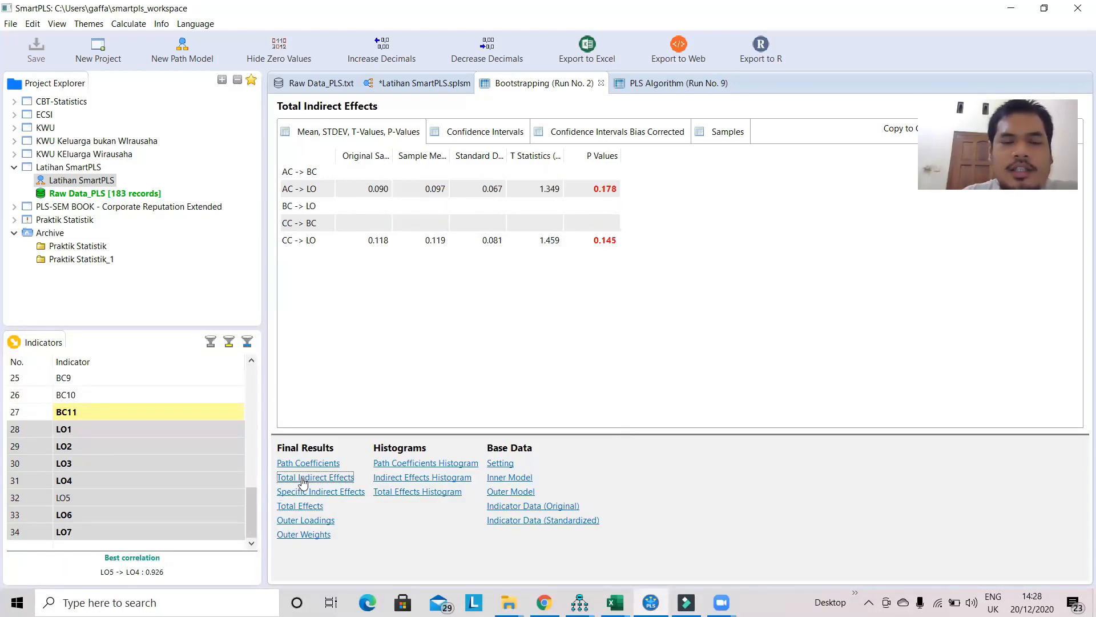
left_click(303, 464)
left_click(306, 478)
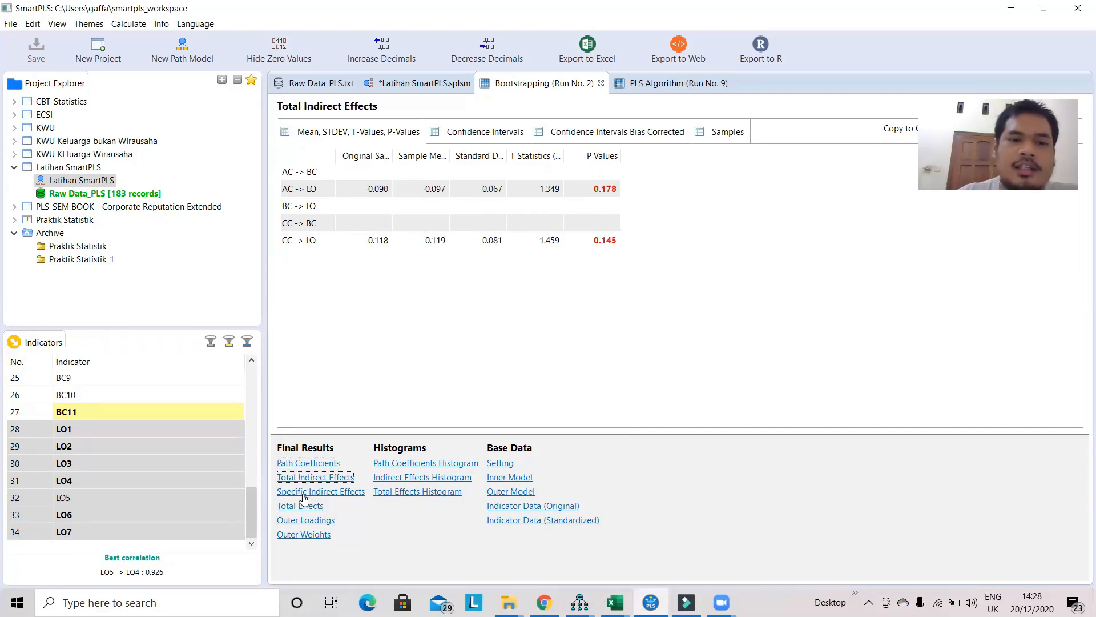
left_click(309, 493)
left_click(302, 506)
left_click(306, 521)
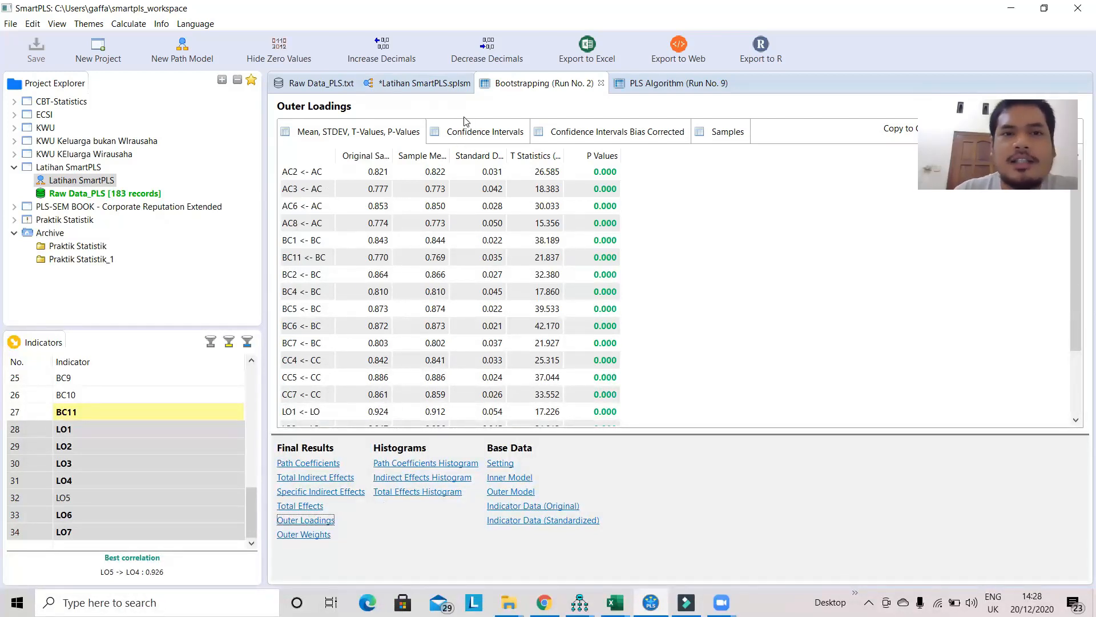
- Examine the outer loadings' confidence intervals and bias-corrected intervals, and return to their mean, STDEV, T-values and P-values
left_click(475, 136)
left_click(591, 132)
left_click(482, 133)
left_click(374, 132)
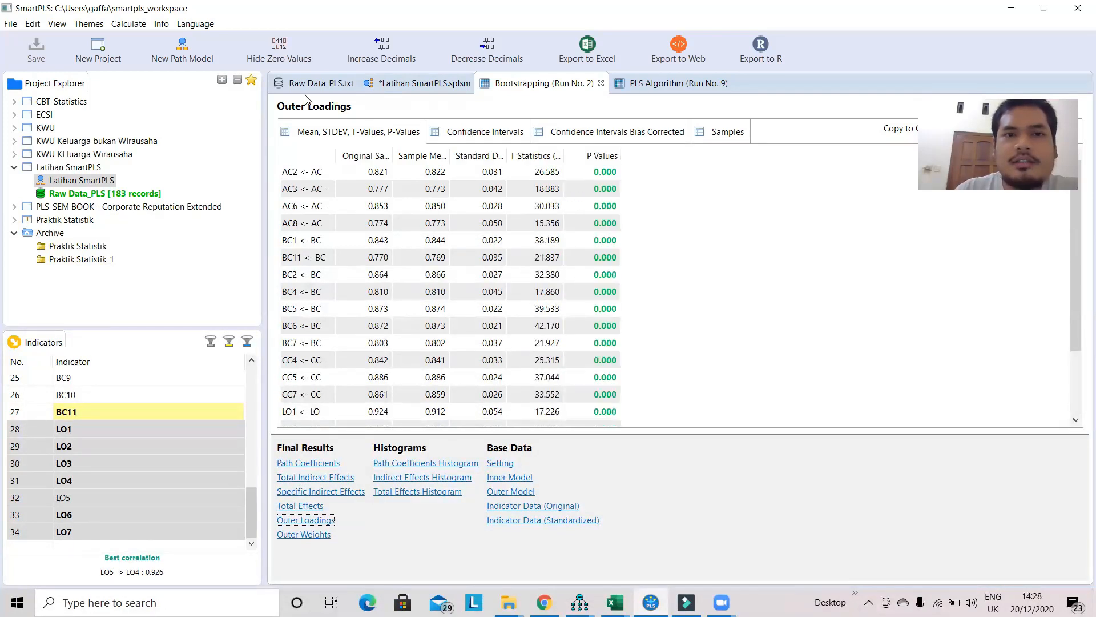
- In the Latihan SmartPLS path model, move constructs BC, CC and AC so they line up in one vertical column opposite LO
left_click(427, 85)
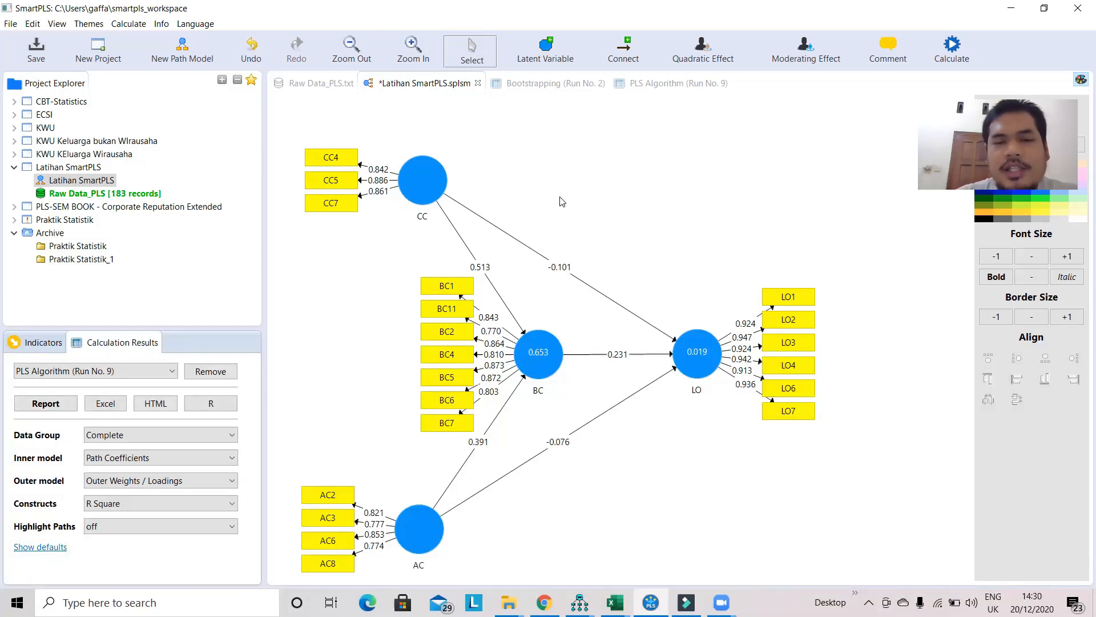
left_click(542, 368)
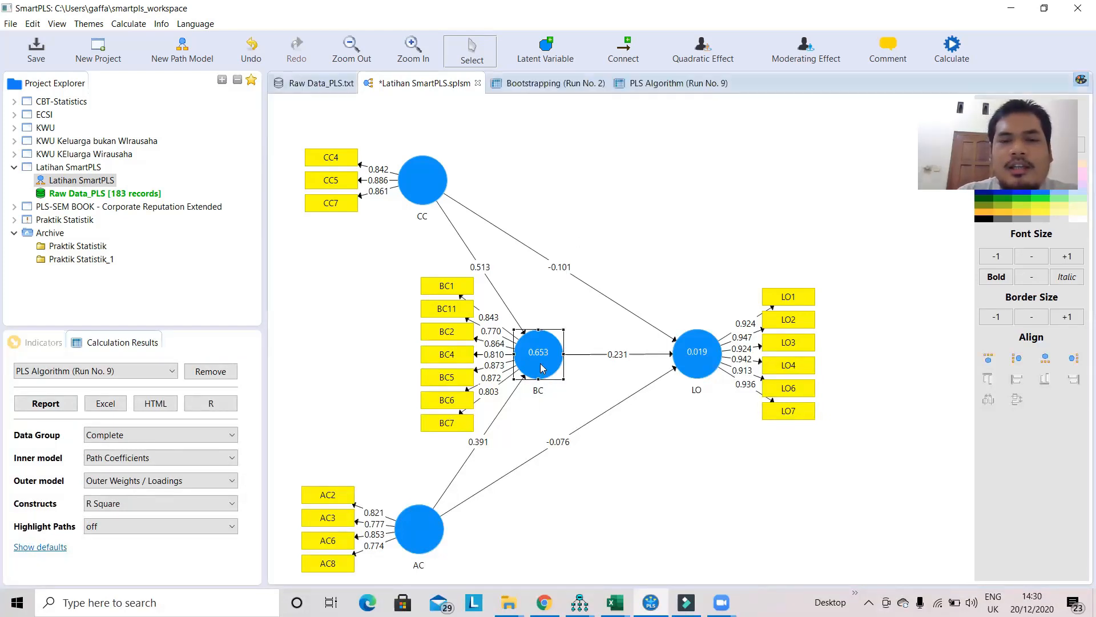
left_click_drag(543, 368, 424, 355)
left_click_drag(423, 217, 425, 255)
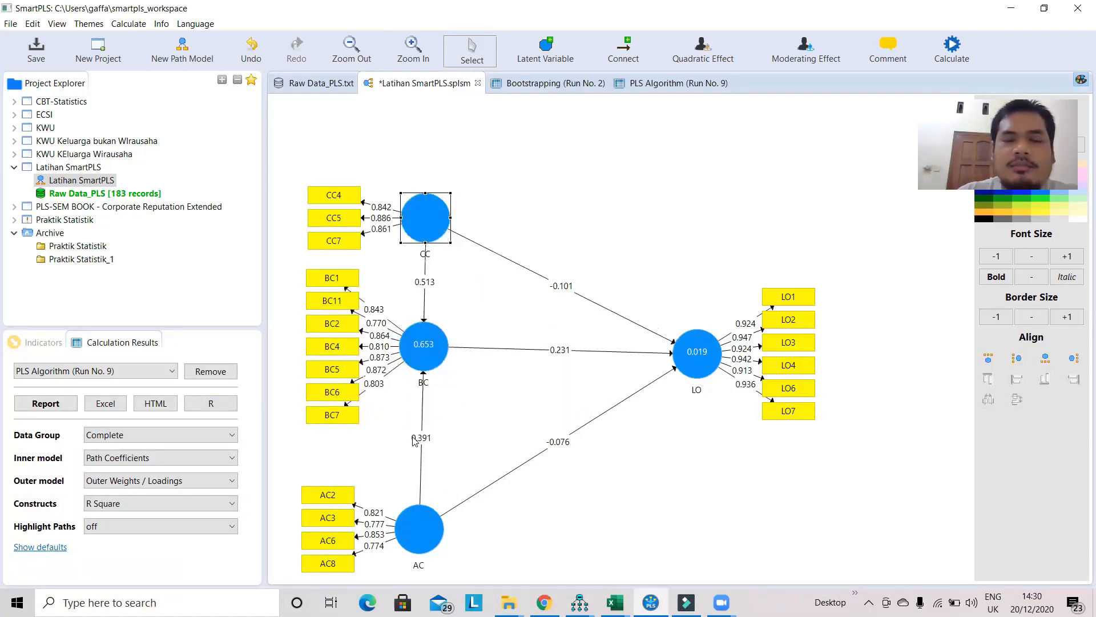
left_click_drag(421, 531, 424, 495)
left_click(416, 236)
mouse_move(416, 236)
left_mouse_down()
mouse_move(413, 246)
mouse_move(422, 235)
mouse_move(430, 242)
left_mouse_up()
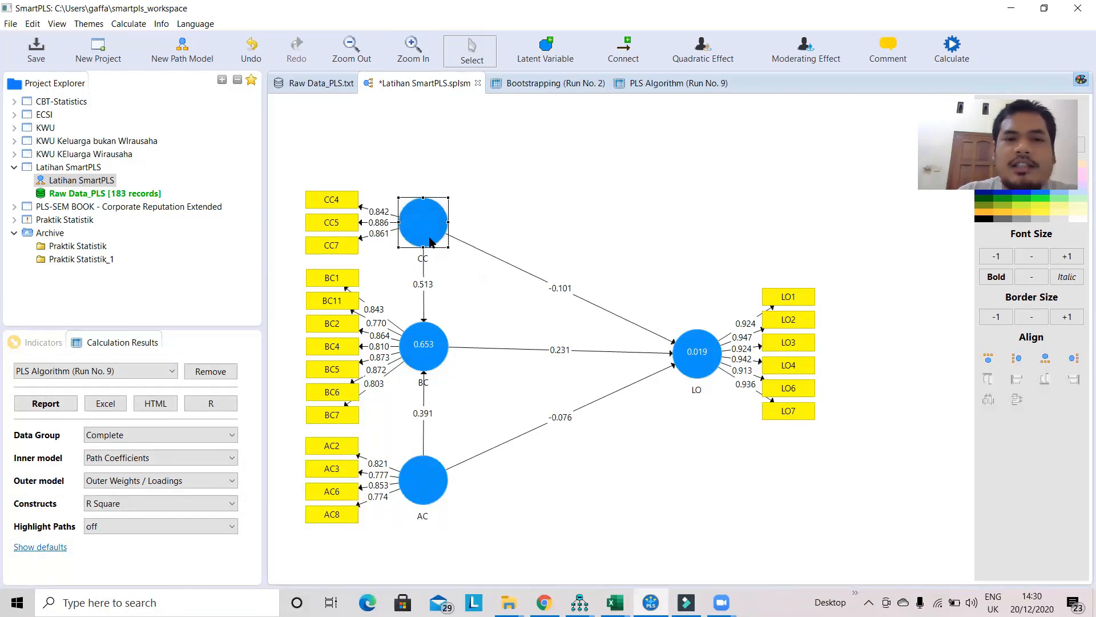
left_click_drag(424, 478, 430, 480)
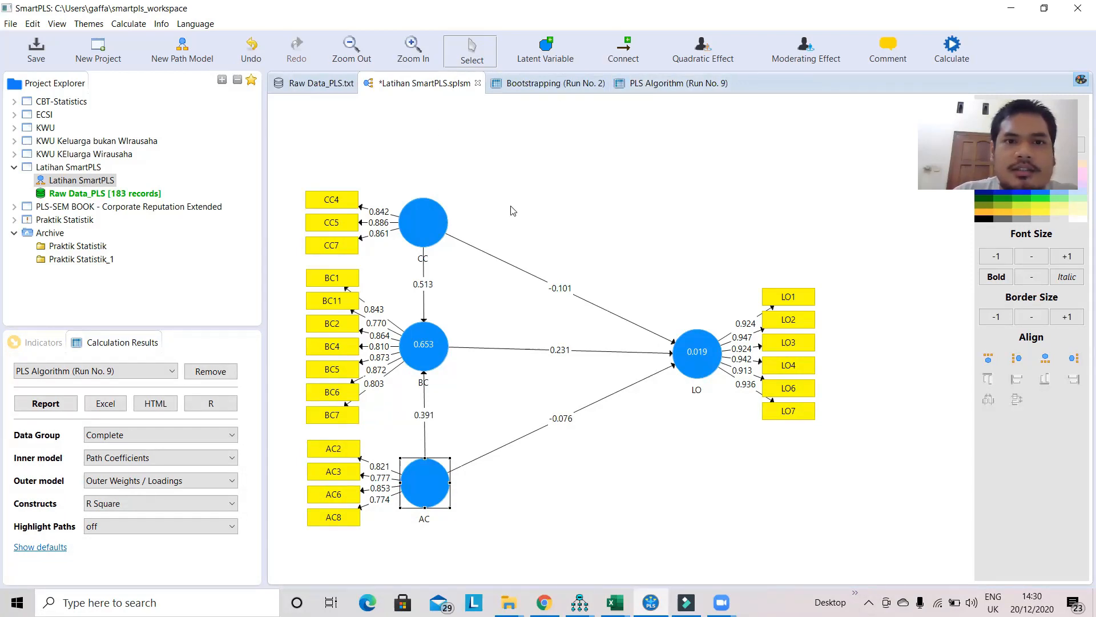
left_click(516, 269)
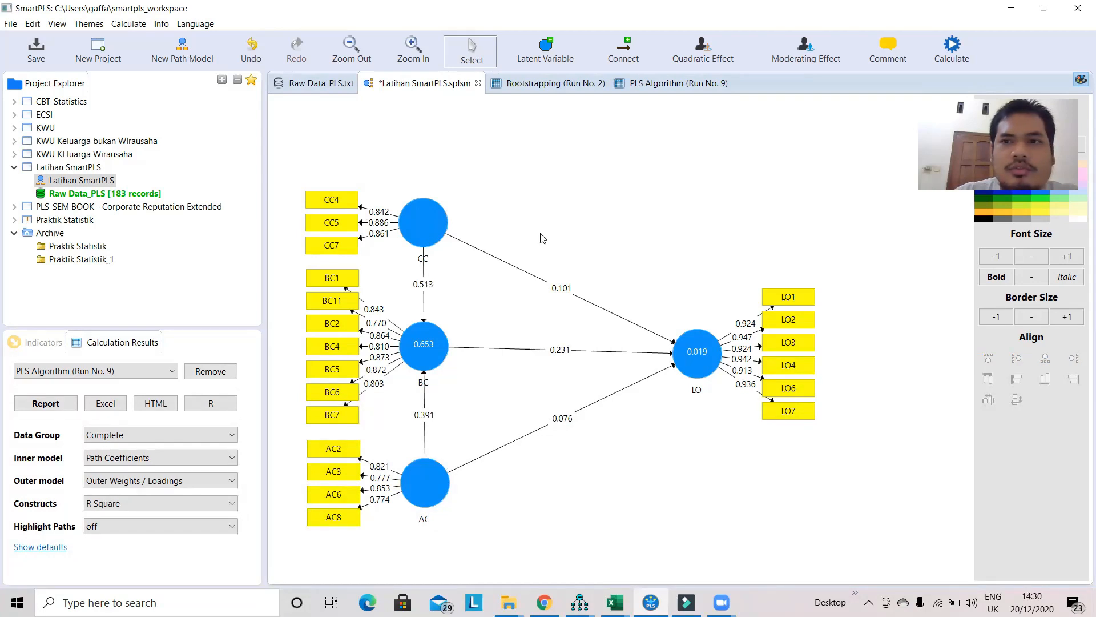
- Delete the structural paths running from CC to BC and from AC to BC in the Latihan SmartPLS model
left_click(417, 60)
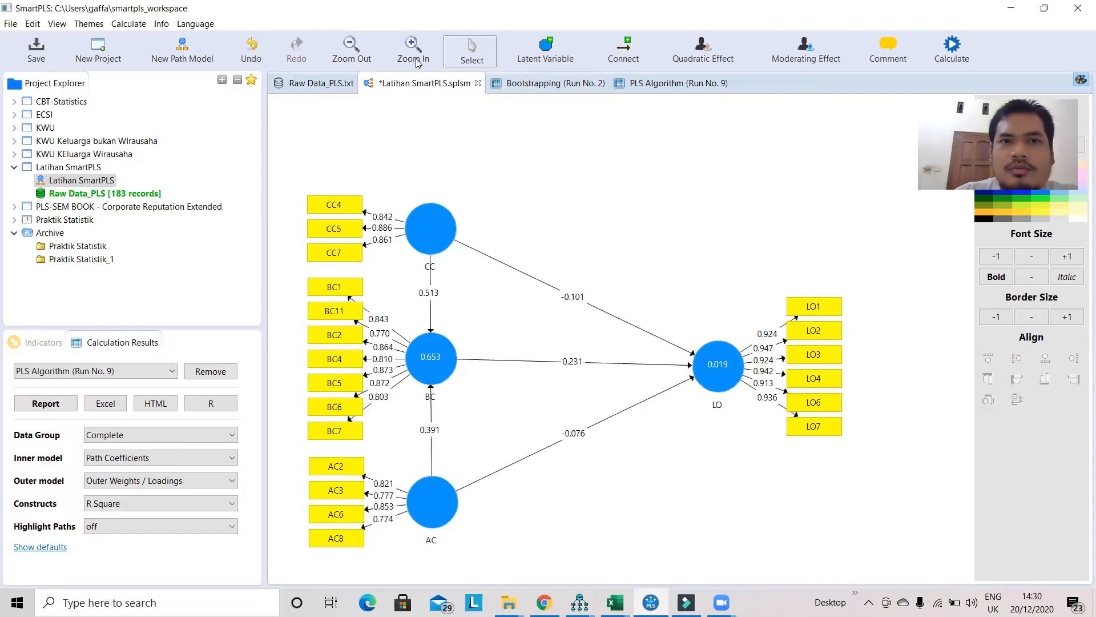
left_click(533, 53)
left_click(469, 55)
left_click(430, 281)
right_click(430, 281)
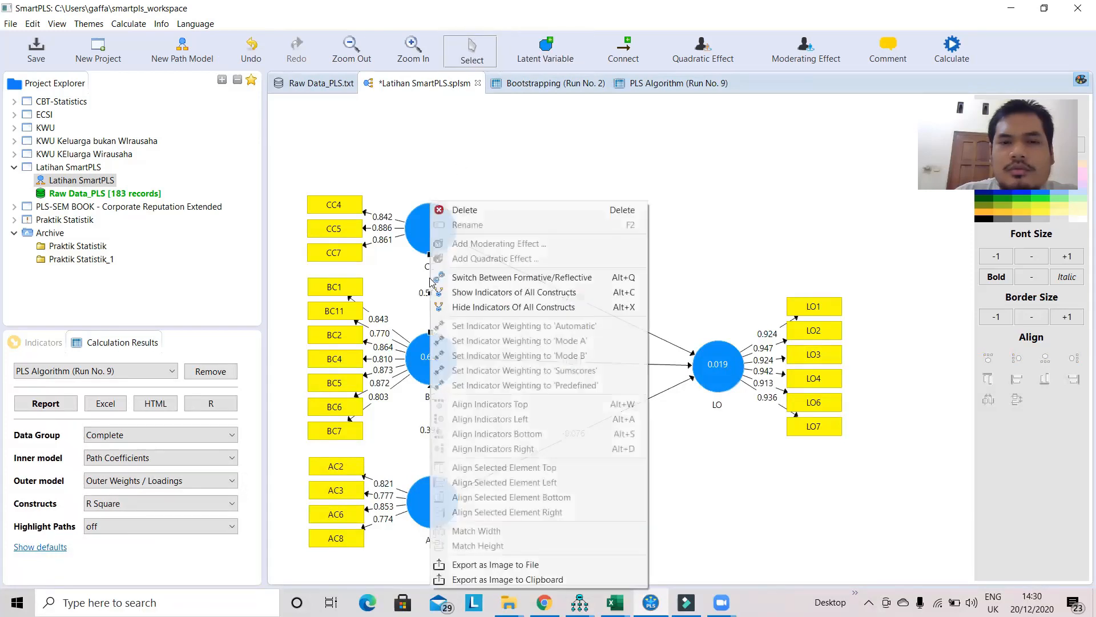
left_click(484, 213)
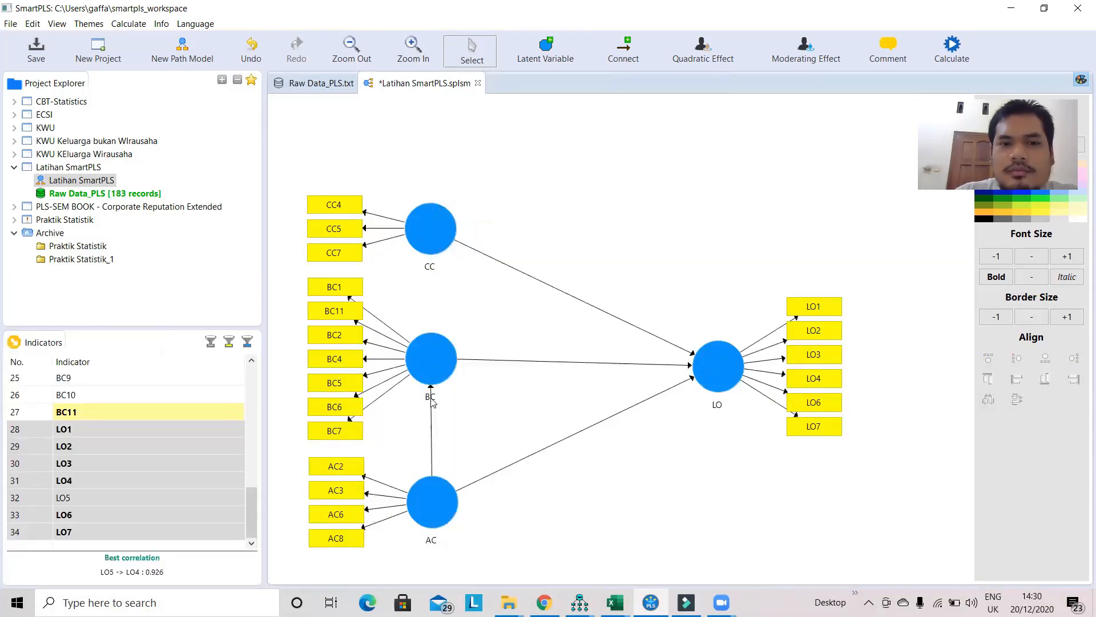
left_click(432, 429)
right_click(432, 429)
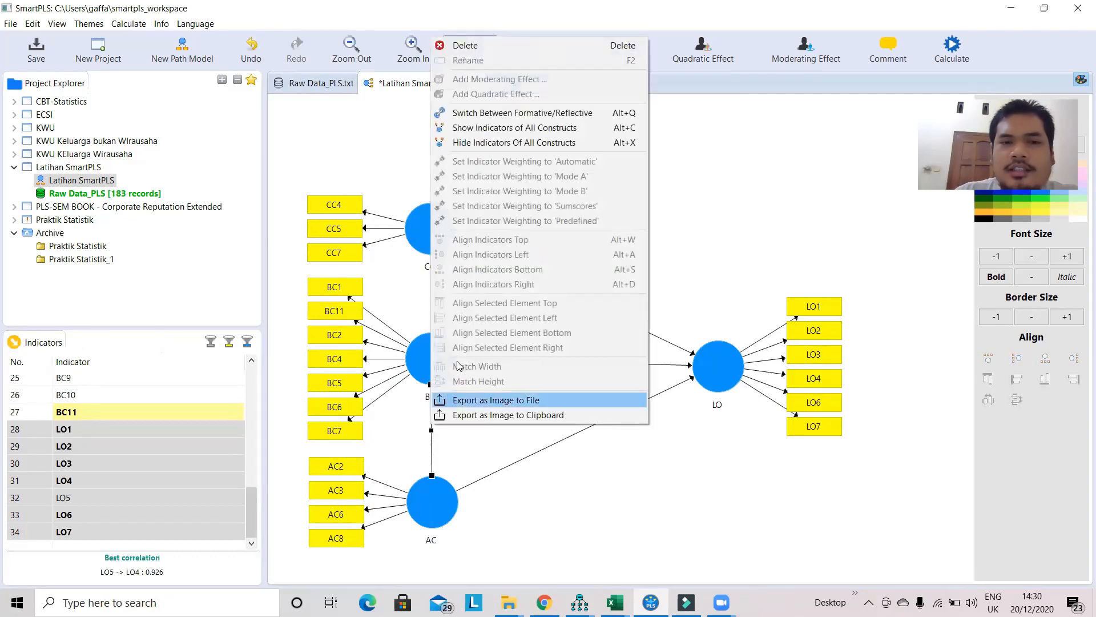
left_click(477, 51)
- Delete the three remaining structural paths that lead from BC, CC and AC to LO
left_click(542, 365)
right_click(542, 366)
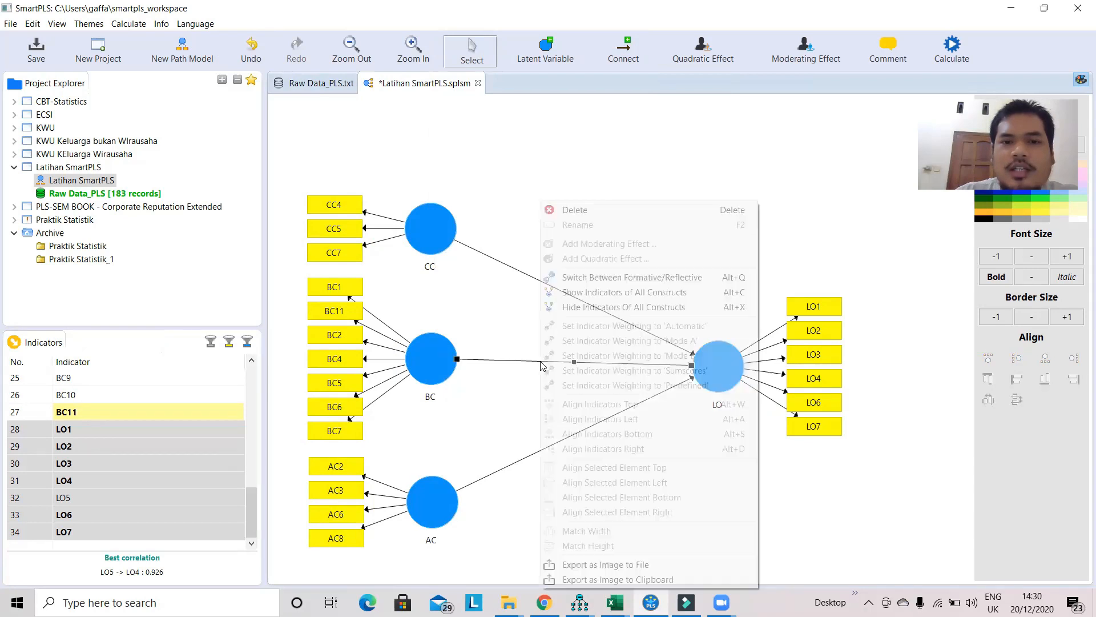
left_click(576, 211)
left_click(540, 283)
right_click(540, 282)
left_click(571, 208)
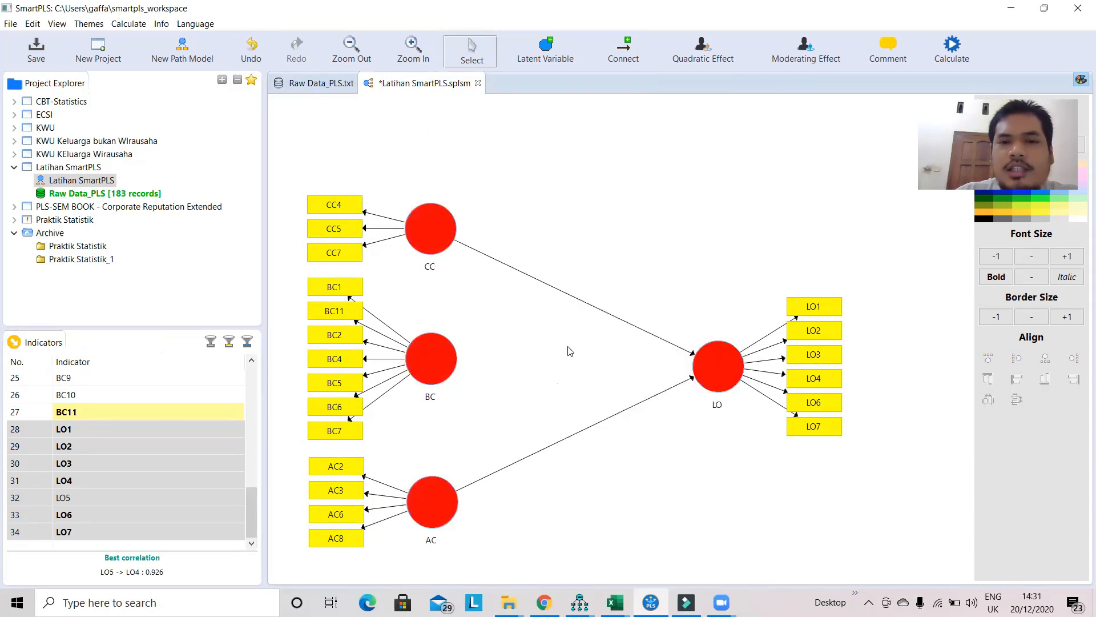
left_click(570, 297)
right_click(570, 296)
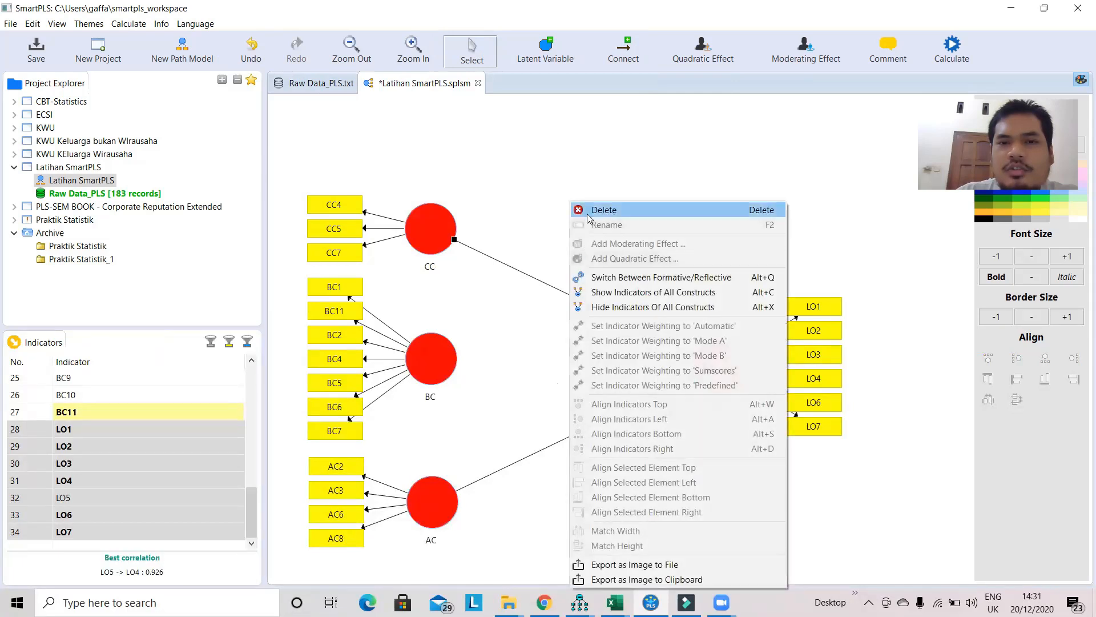
left_click(588, 218)
left_click(602, 421)
right_click(605, 420)
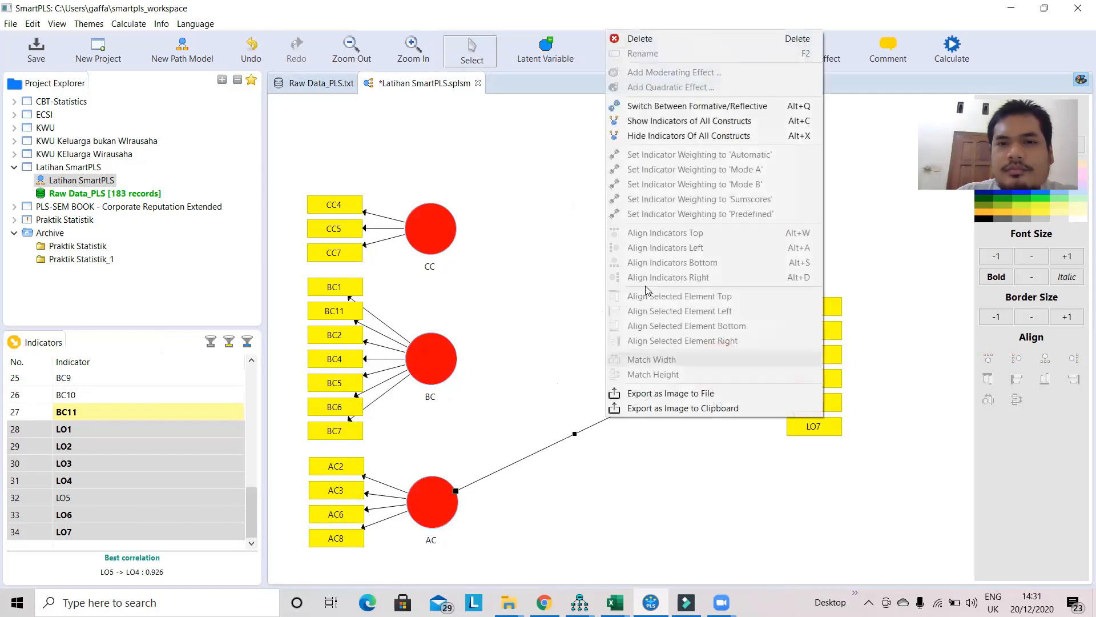
left_click(647, 41)
- Add one new latent variable between BC and LO, remove the accidental duplicate, and position it level with BC
left_click(556, 49)
left_click(578, 359)
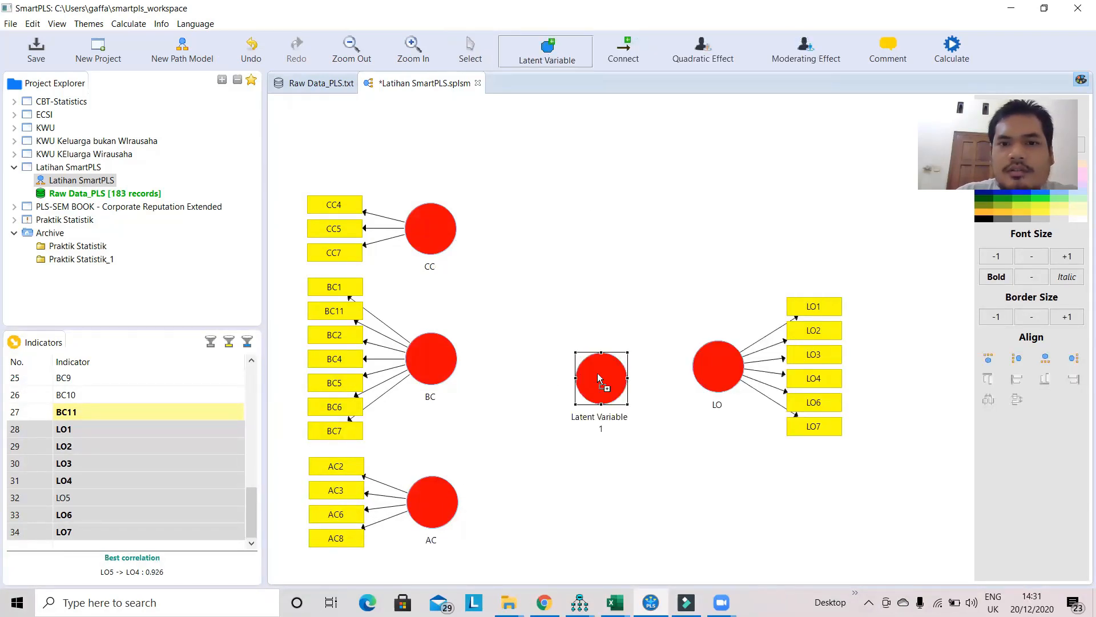
left_click(588, 358)
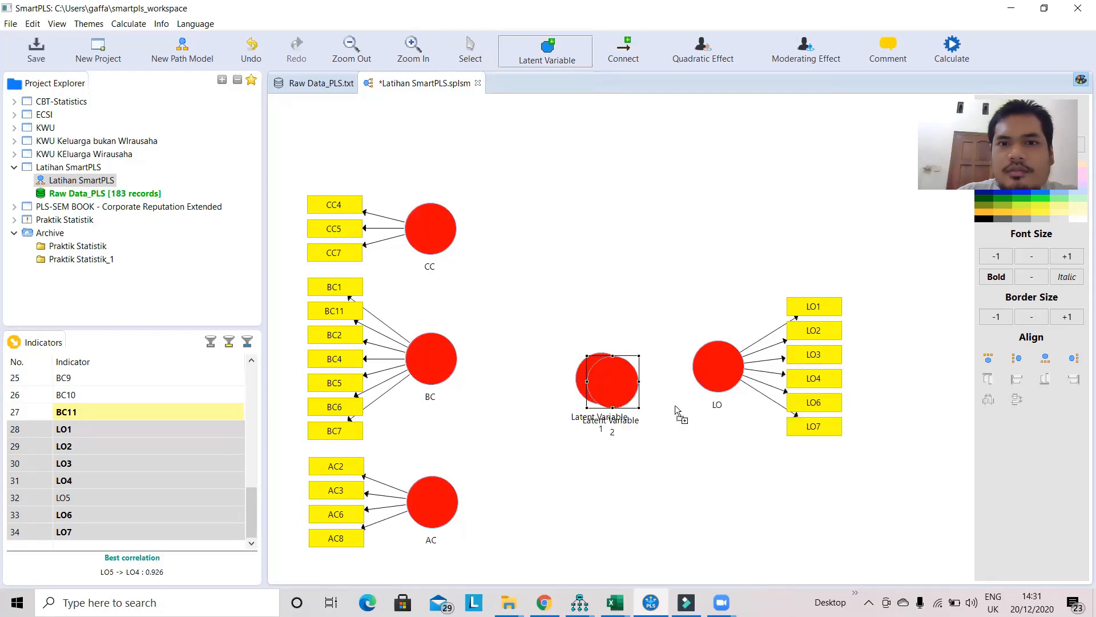
key("Delete")
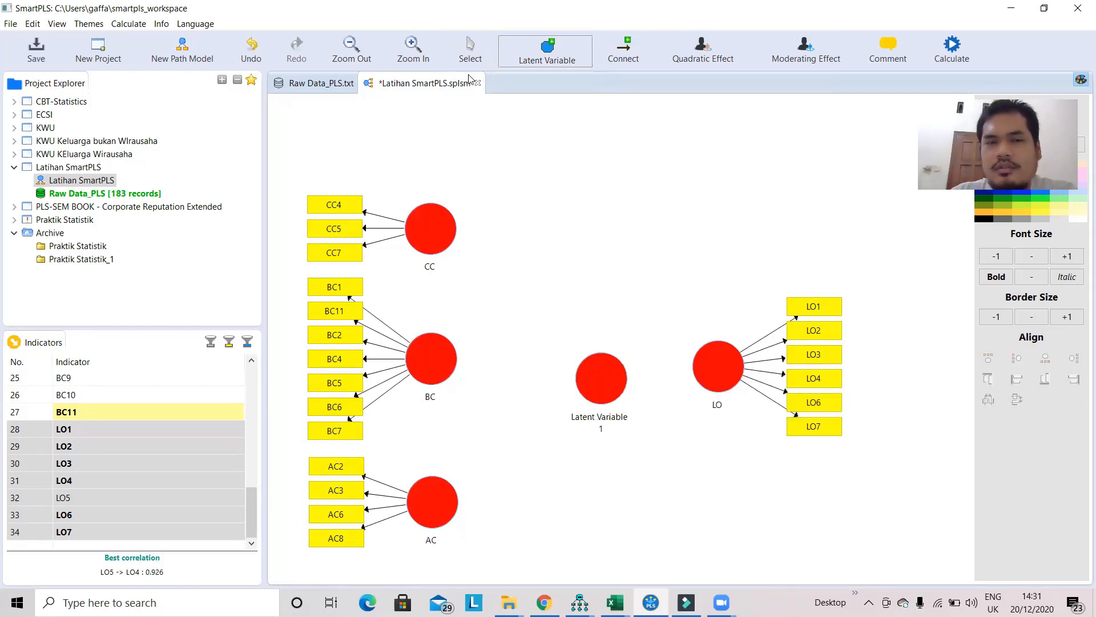
left_click(472, 50)
left_click_drag(599, 390, 578, 377)
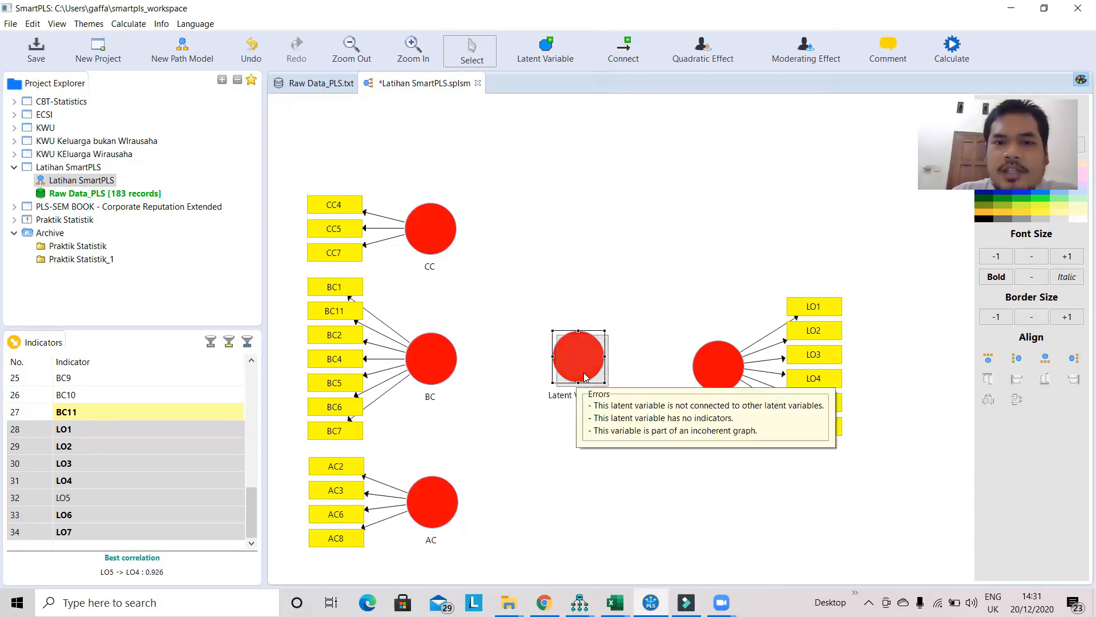
- Rename the new latent variable Taksonomi Kompetensi and move LO slightly up to line up with it
right_click(581, 374)
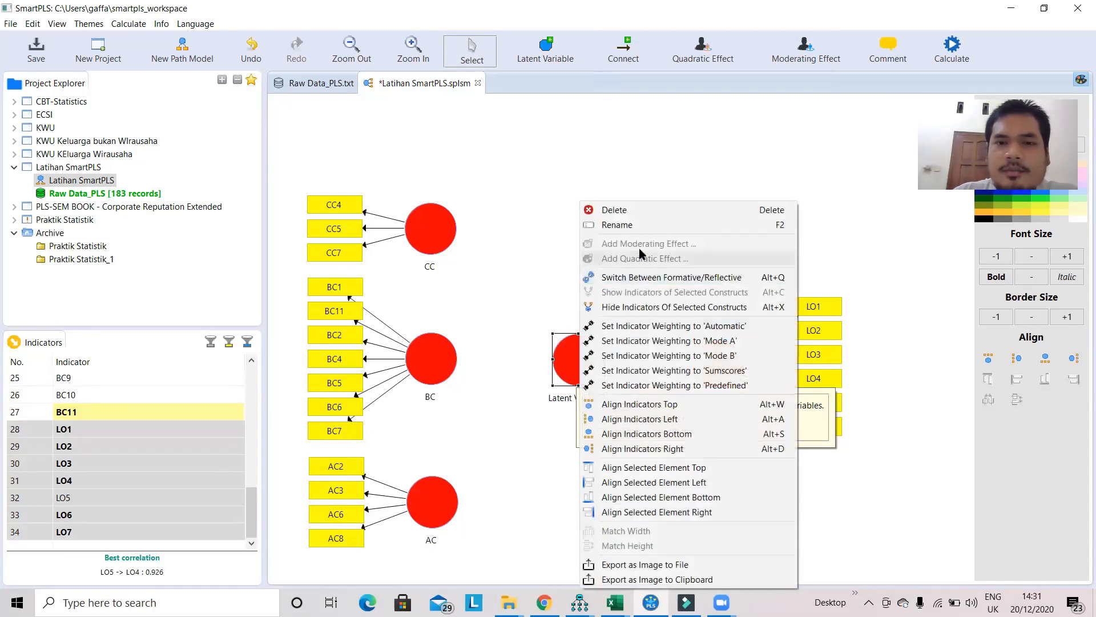
left_click(638, 225)
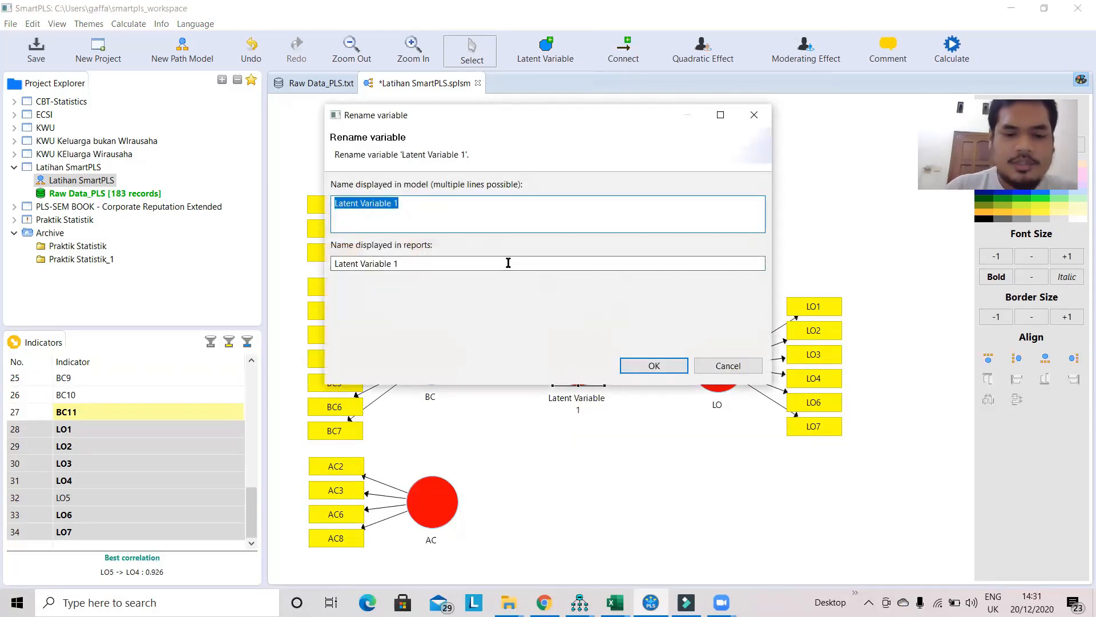
type("Taksonomi Kompetensi")
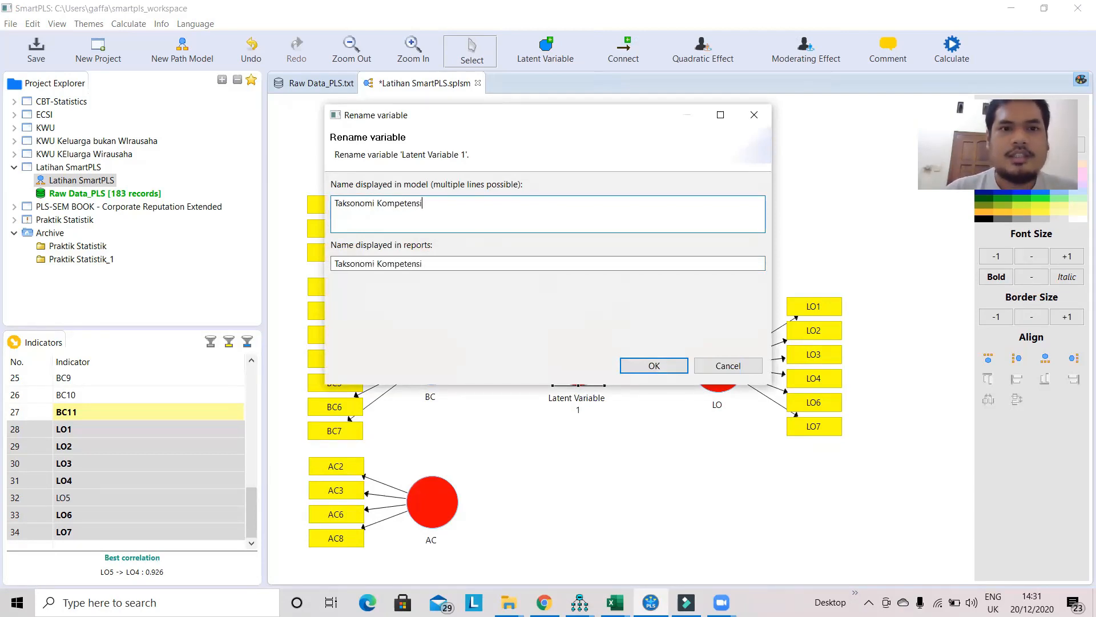
left_click(631, 367)
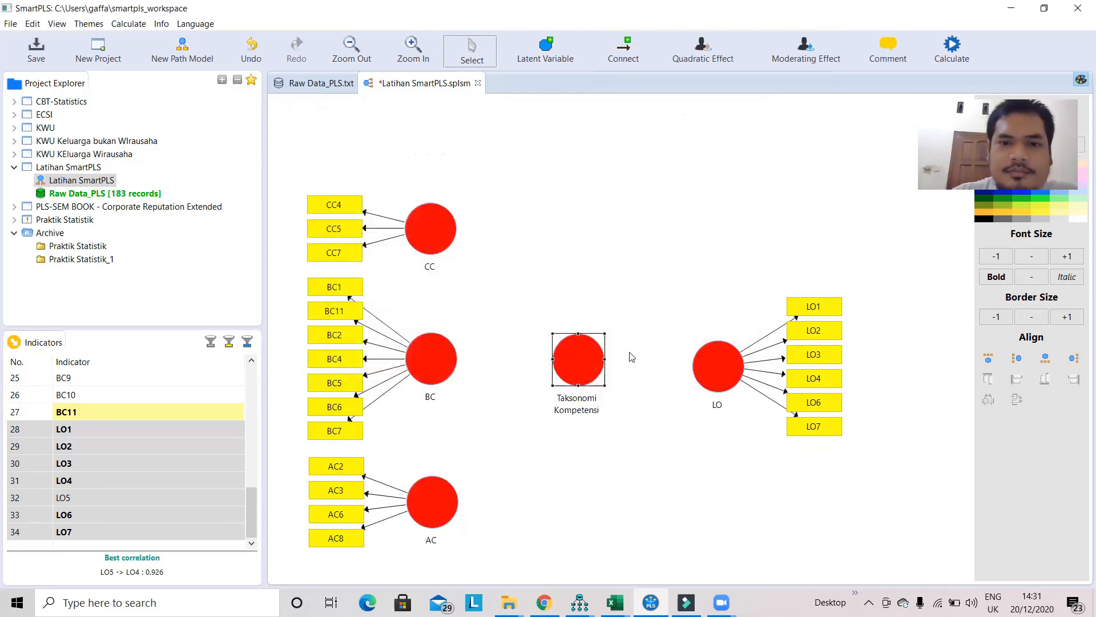
left_click(737, 371)
left_click_drag(729, 357, 735, 356)
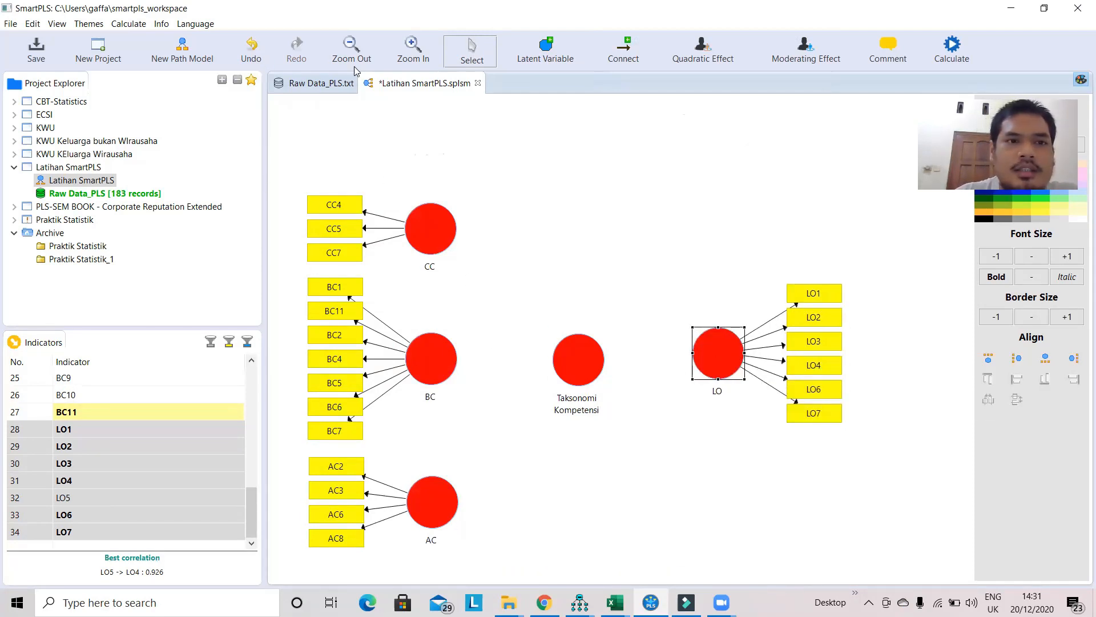
- Draw paths from Taksonomi Kompetensi to the constructs CC, BC and AC
left_click(626, 53)
left_click_drag(565, 371, 452, 249)
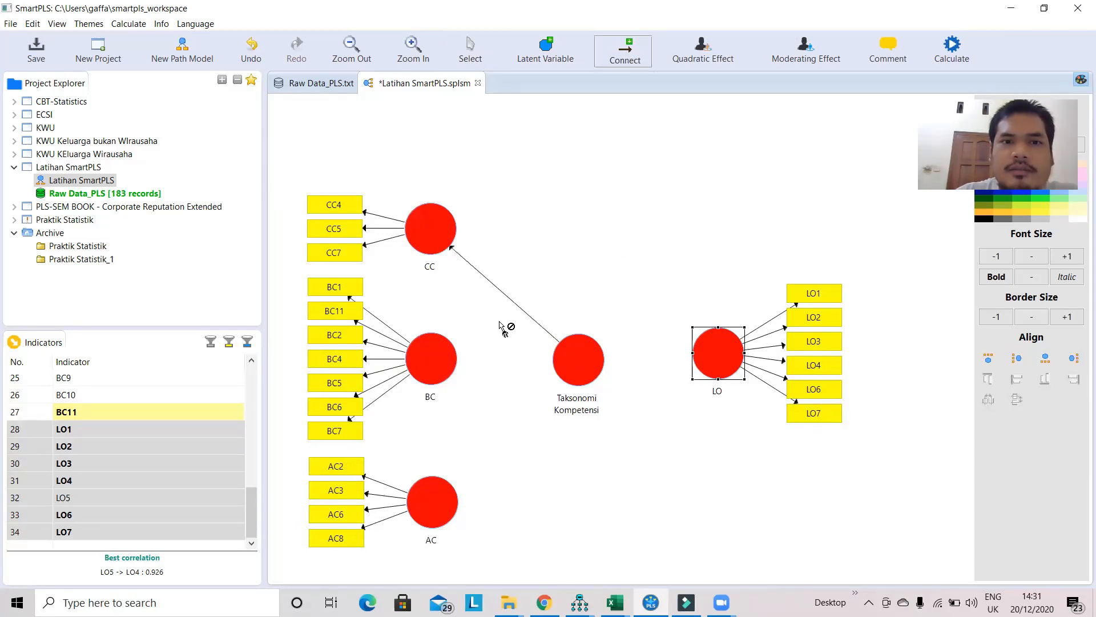
left_click_drag(580, 367, 444, 362)
left_click_drag(591, 379, 449, 503)
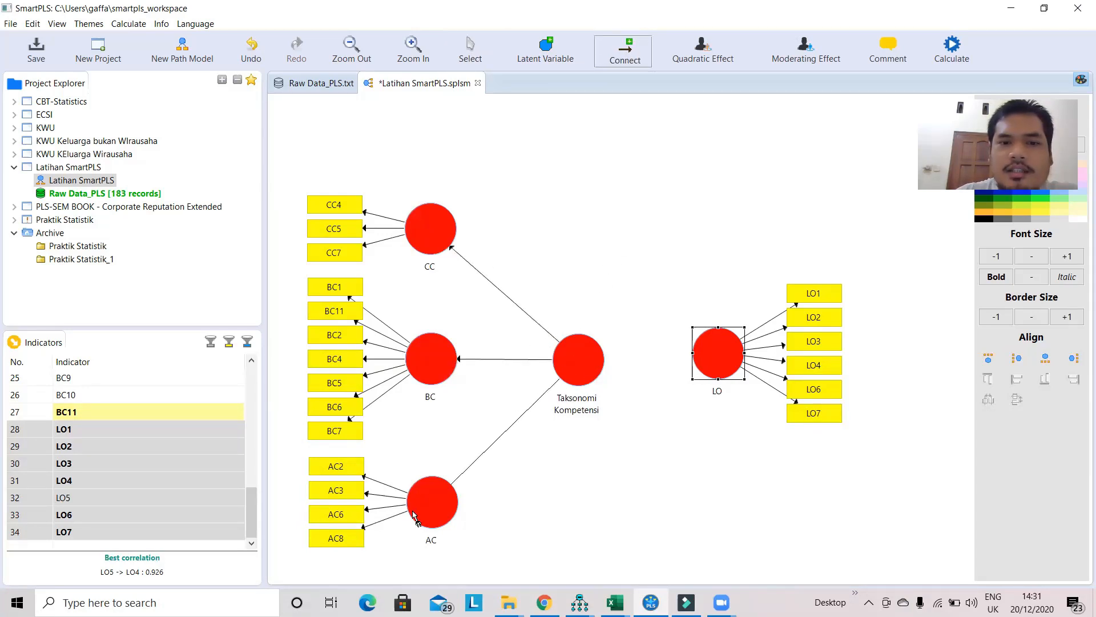
- Connect Taksonomi Kompetensi to LO, and delete that path again
left_click_drag(594, 372, 708, 368)
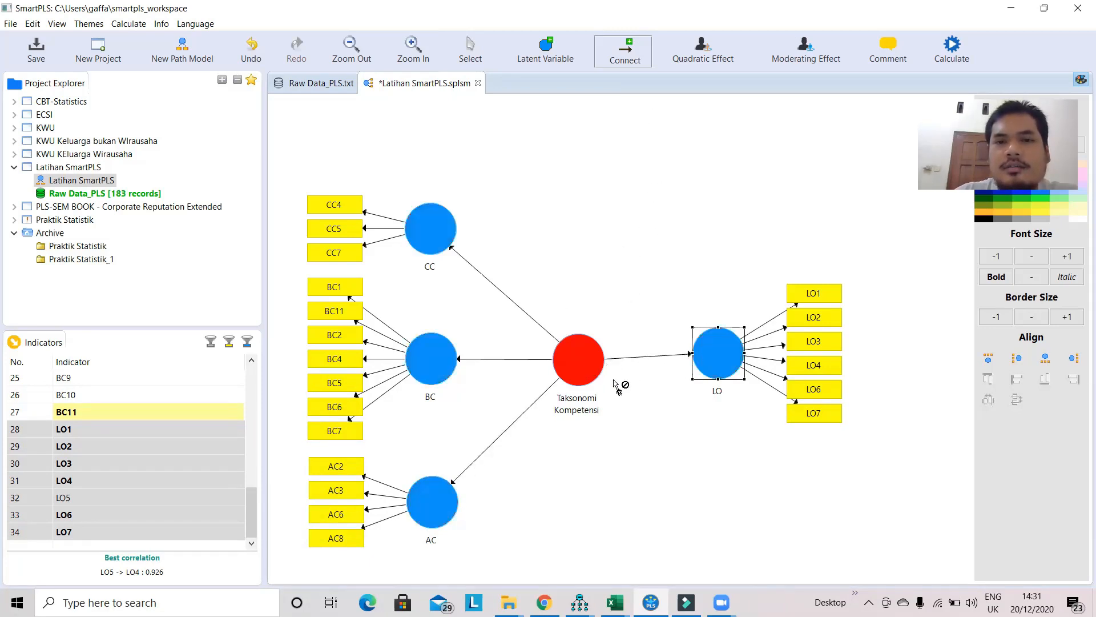
left_click(470, 50)
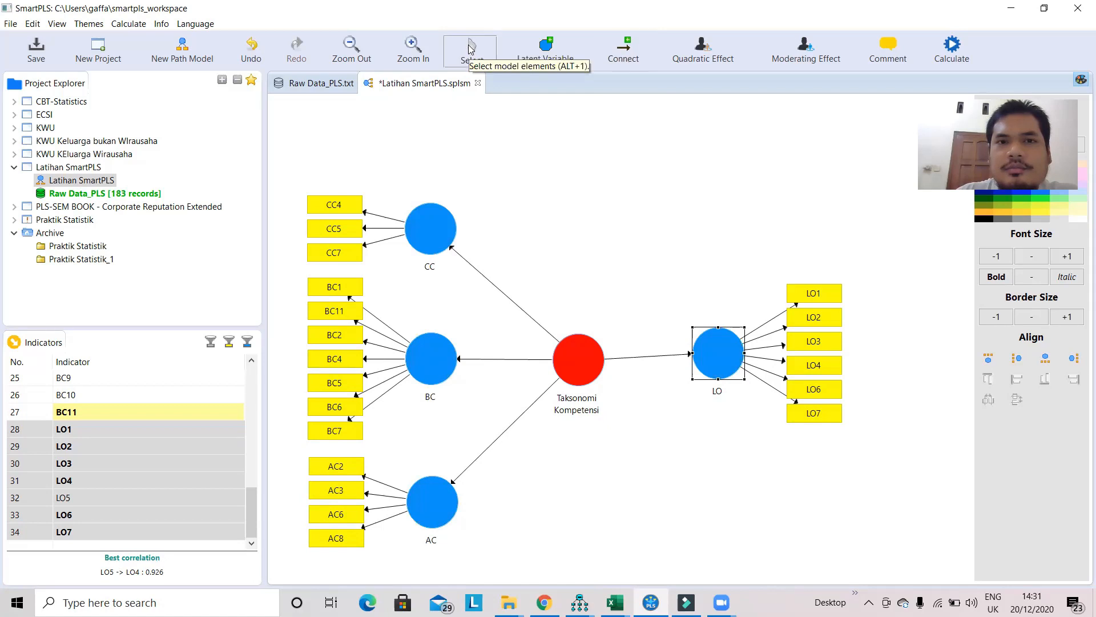
right_click(632, 358)
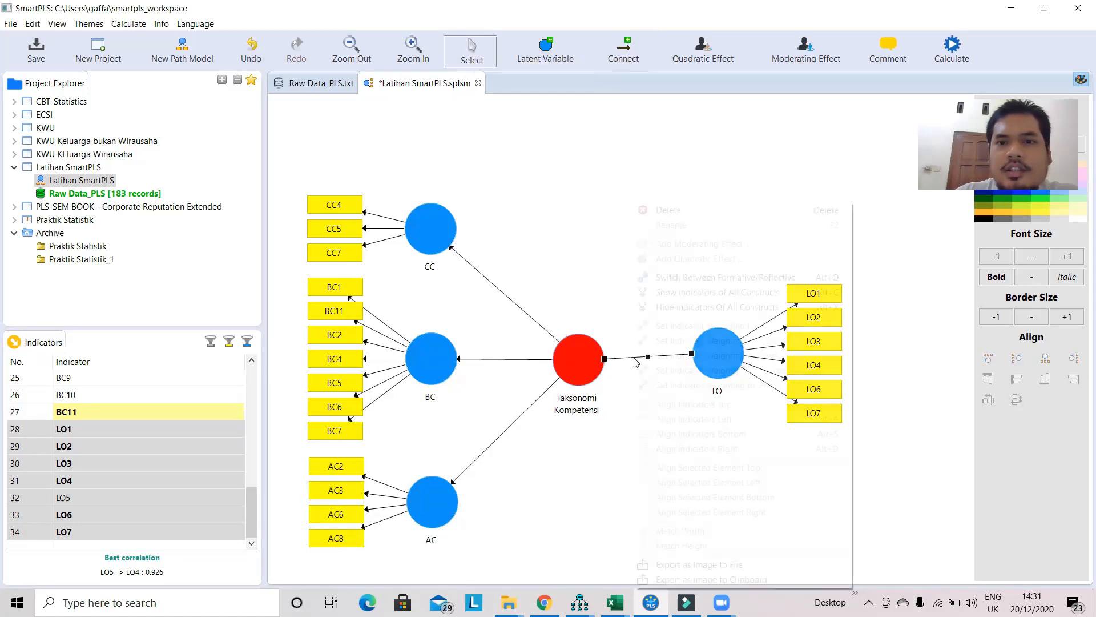
left_click(680, 211)
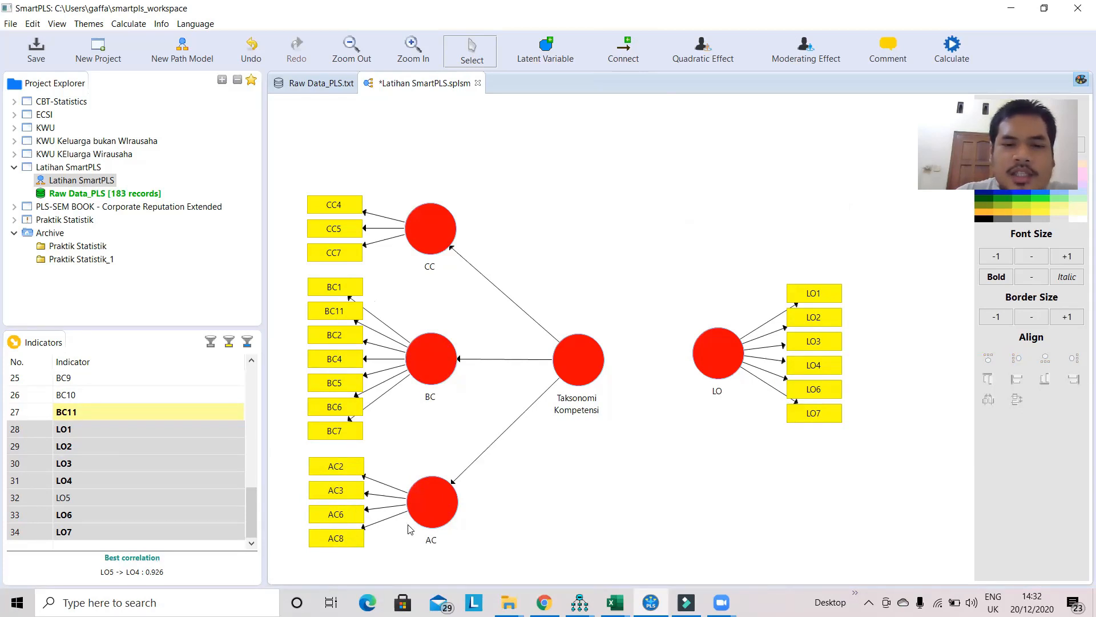
- Assign CC4, CC5, CC7, AC2, AC3, AC6, AC8, BC1, BC2, BC4 to BC7 and BC11 to Taksonomi Kompetensi as indicators
mouse_move(428, 522)
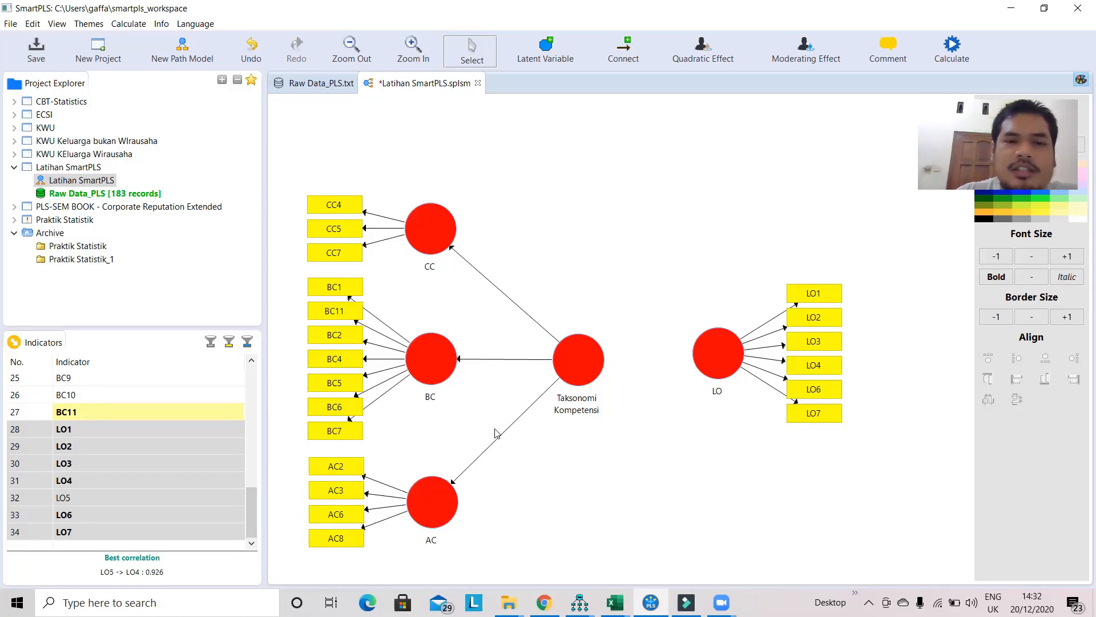
mouse_move(605, 359)
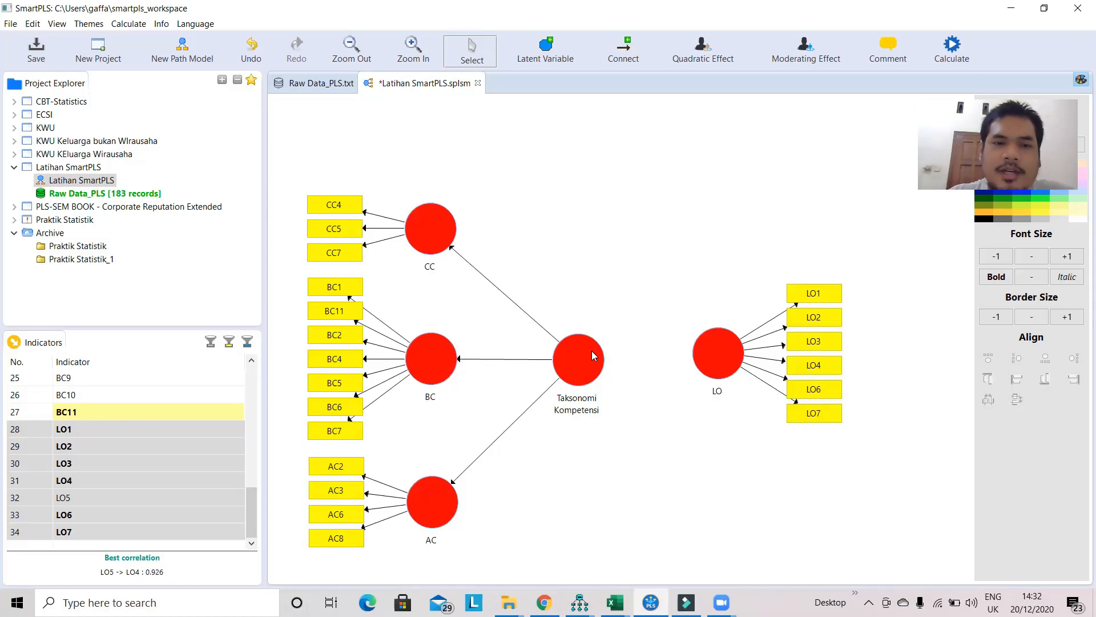
left_click_drag(250, 509, 282, 366)
mouse_move(585, 421)
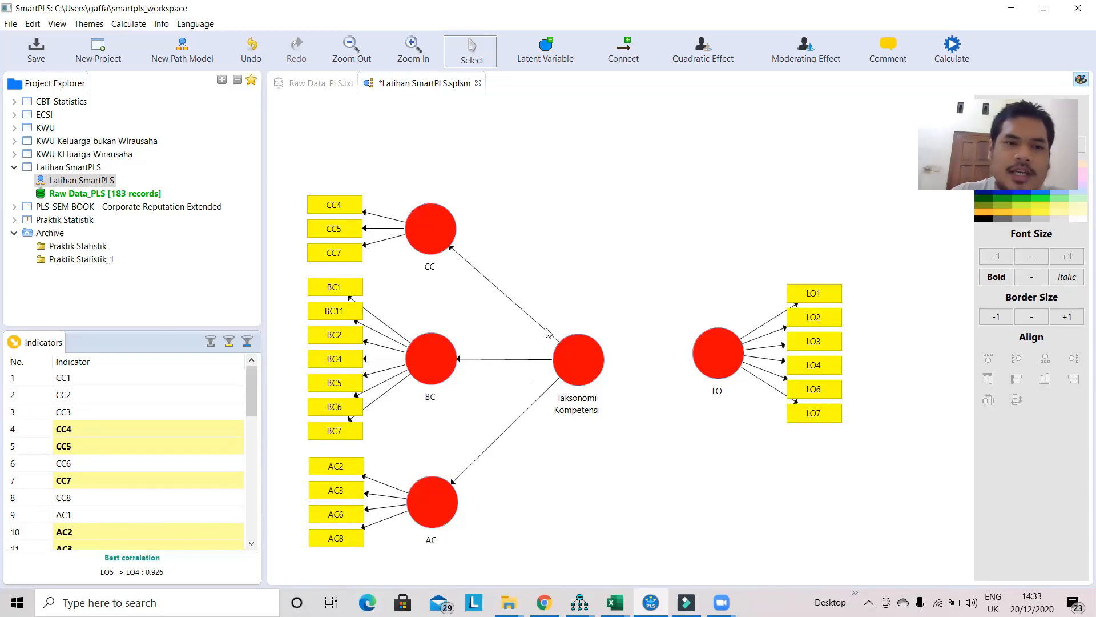
left_click(155, 430)
left_click(150, 450, "ctrl")
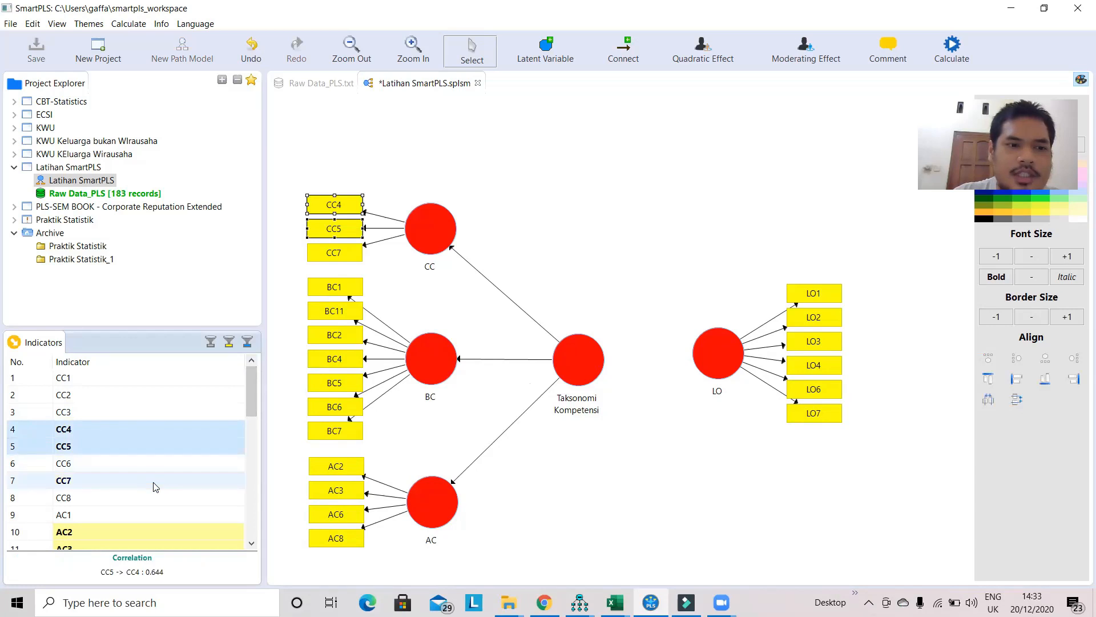
left_click(151, 480, "ctrl")
left_click(152, 531, "ctrl")
scroll(160, 471, "down", 2)
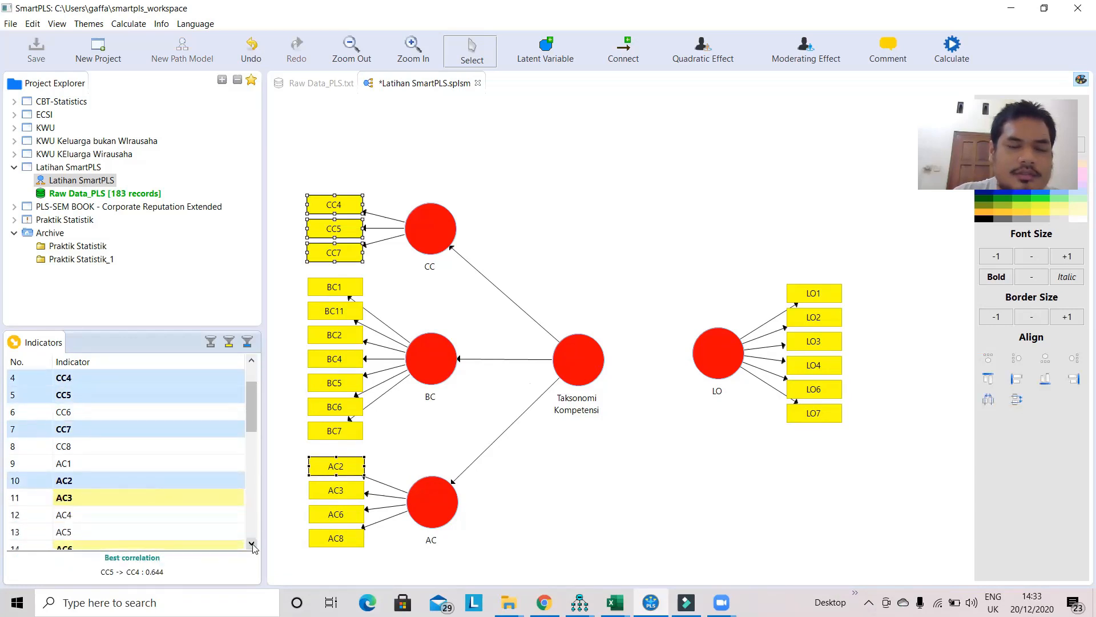
left_click(147, 515, "ctrl")
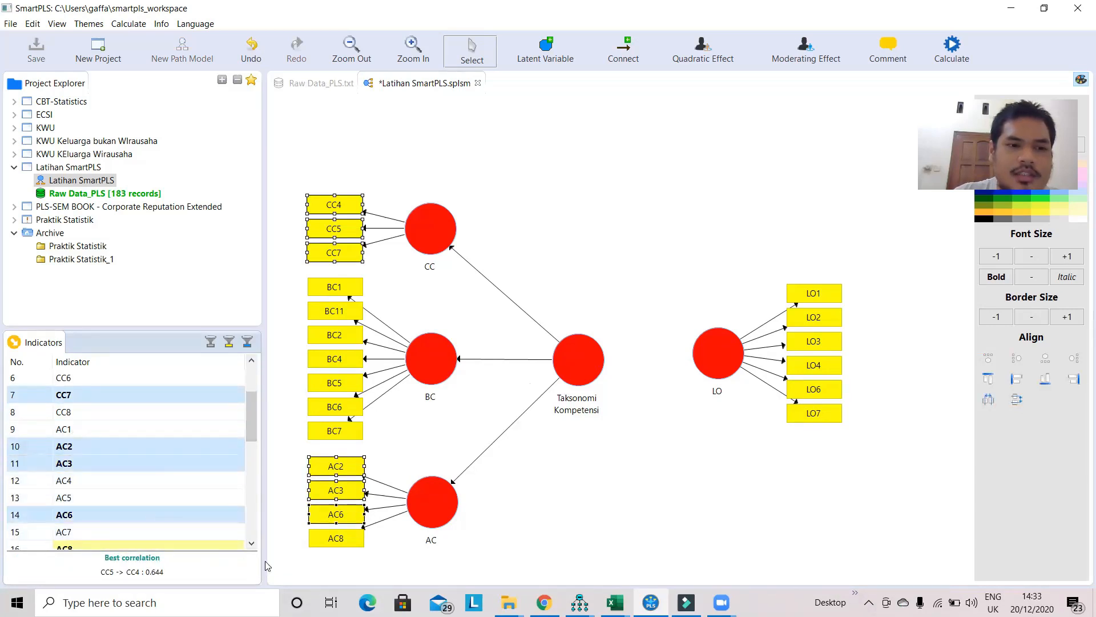
scroll(255, 551, "down", 3)
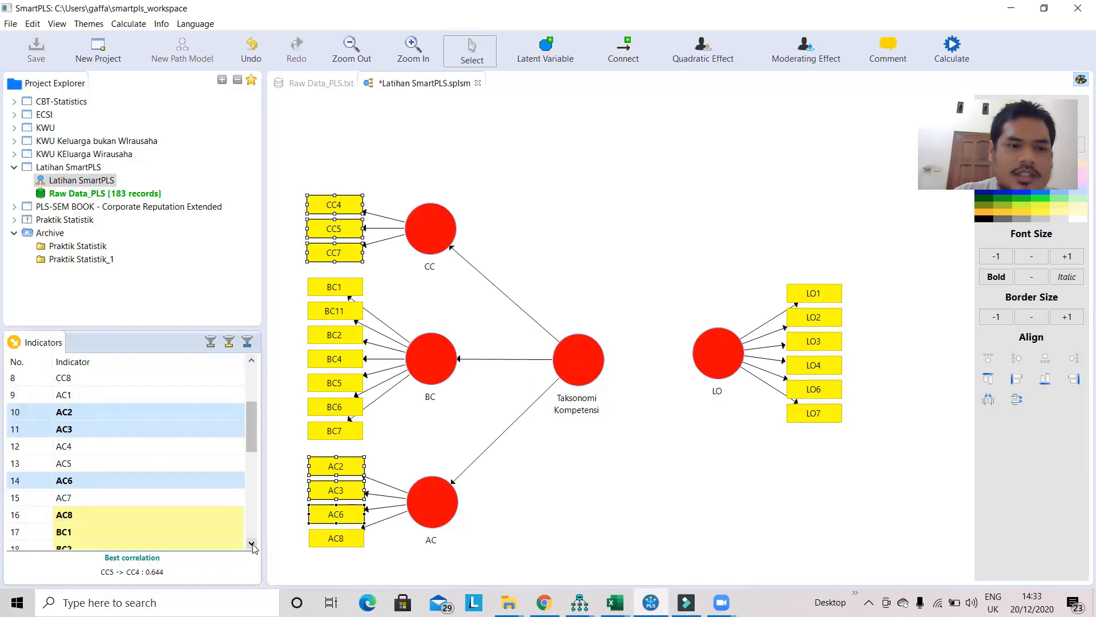
left_click(156, 436, "ctrl")
left_click(155, 448, "ctrl")
left_click(154, 464, "ctrl")
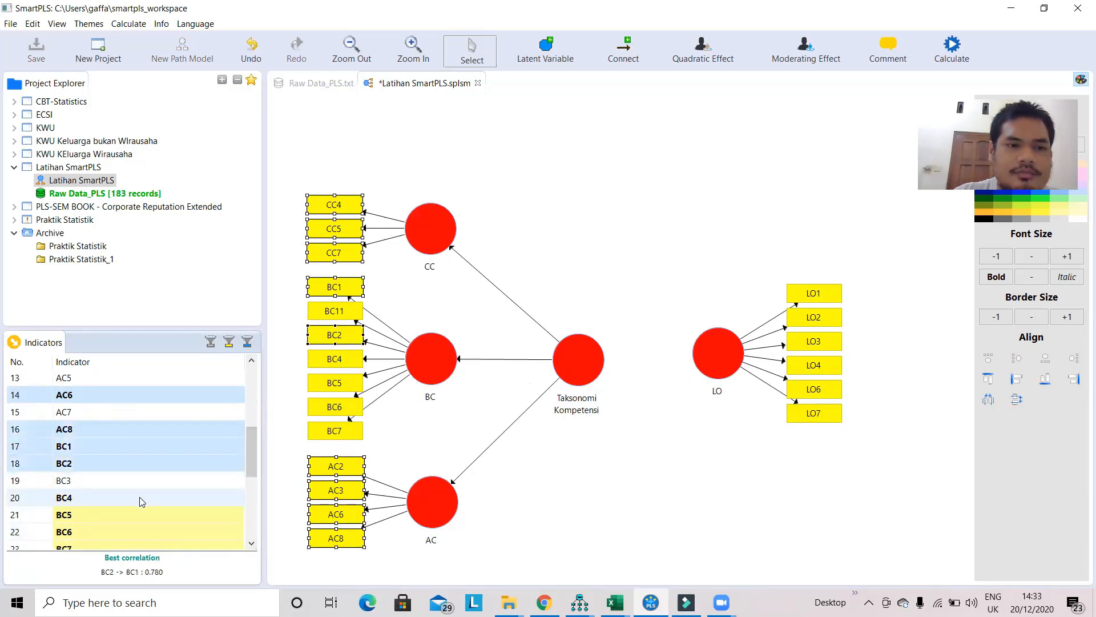
left_click(140, 497, "ctrl")
left_click(133, 527, "ctrl")
left_click(129, 514, "ctrl")
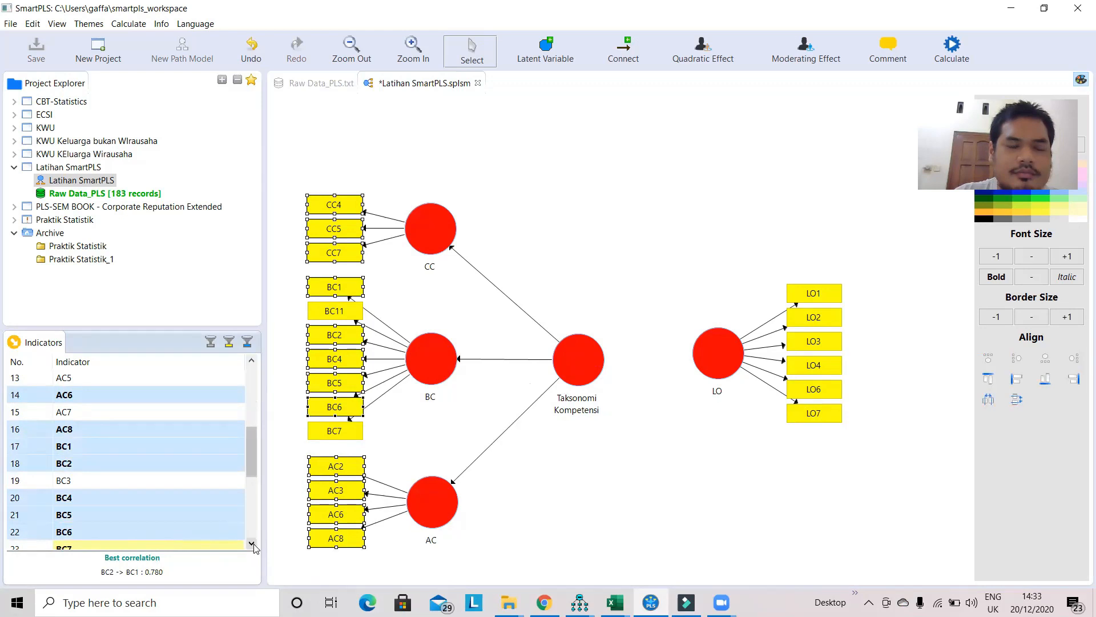
left_click(252, 543)
left_click(251, 544)
left_click(174, 465, "ctrl")
left_click(181, 531, "ctrl")
scroll(246, 548, "down", 2)
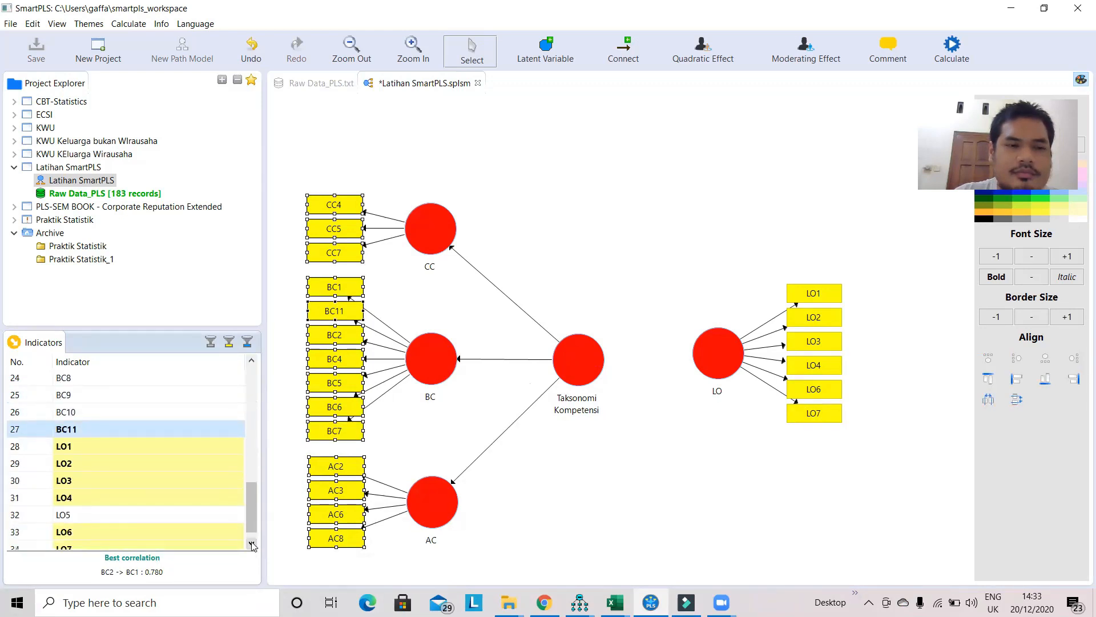
left_click_drag(170, 428, 578, 369)
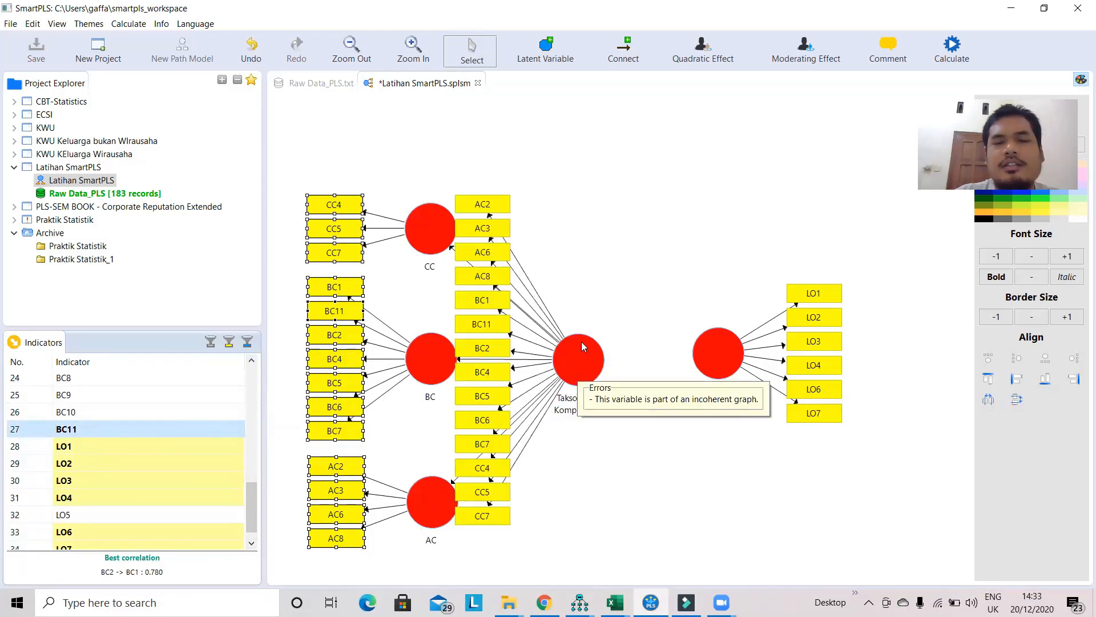
- Hide the indicators of Taksonomi Kompetensi and move the LO construct slightly to line up with it
left_click(589, 287)
right_click(563, 360)
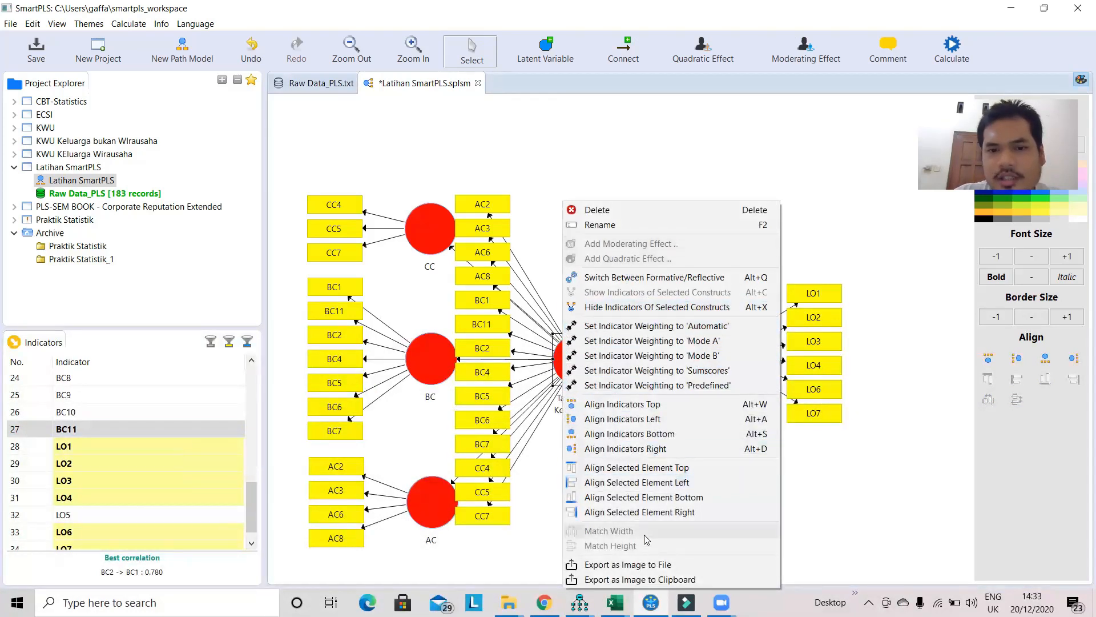
left_click(663, 308)
left_click(716, 350)
left_click_drag(718, 350, 725, 360)
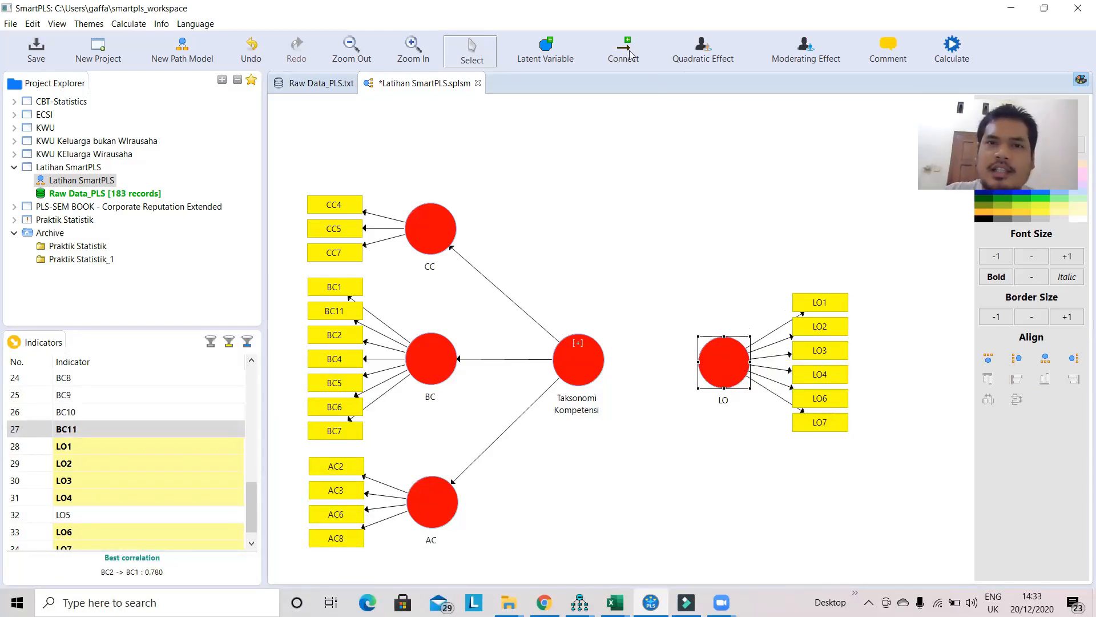
- Draw a path from Taksonomi Kompetensi to LO
left_click(627, 52)
left_click(586, 368)
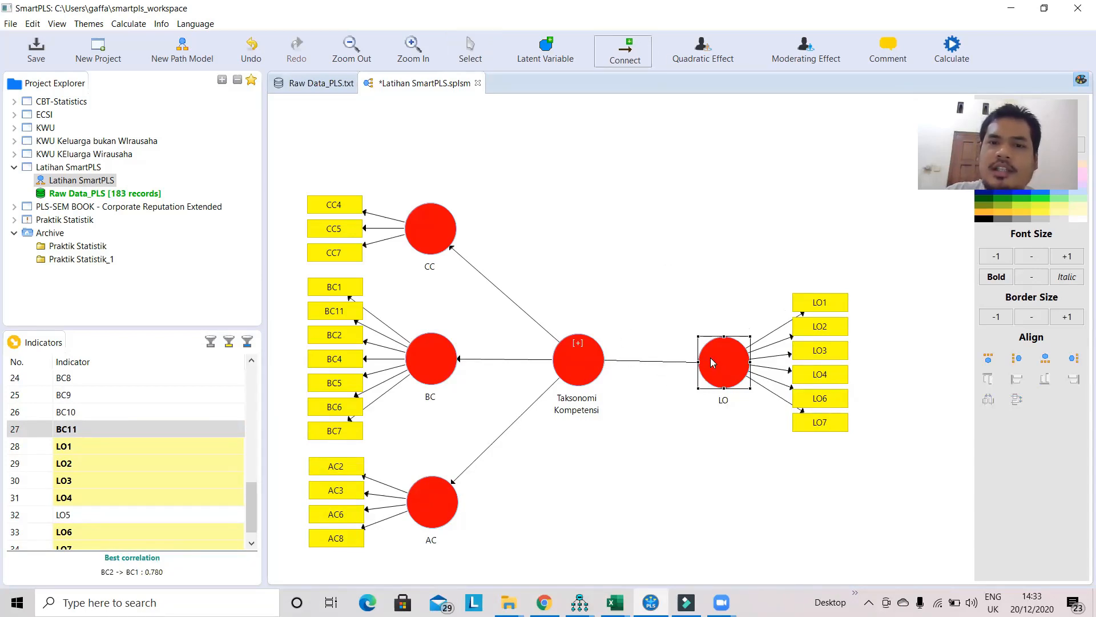
left_click(712, 363)
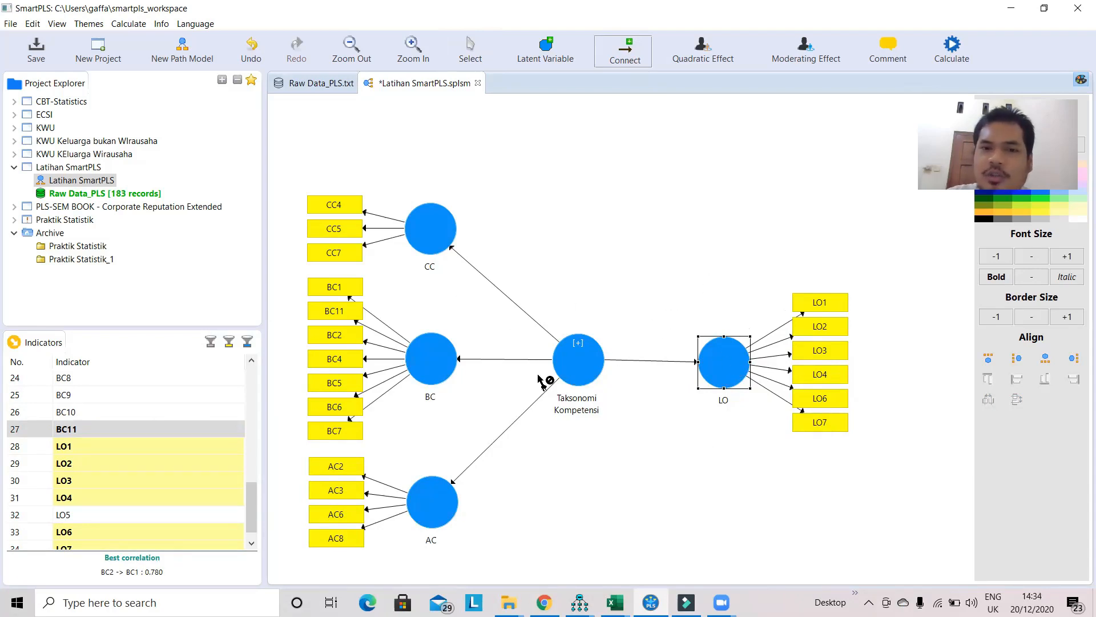
- Run the PLS Algorithm with the Path weighting scheme, 300 maximum iterations and stop criterion 7, opening the full report
left_click(950, 55)
left_click(950, 61)
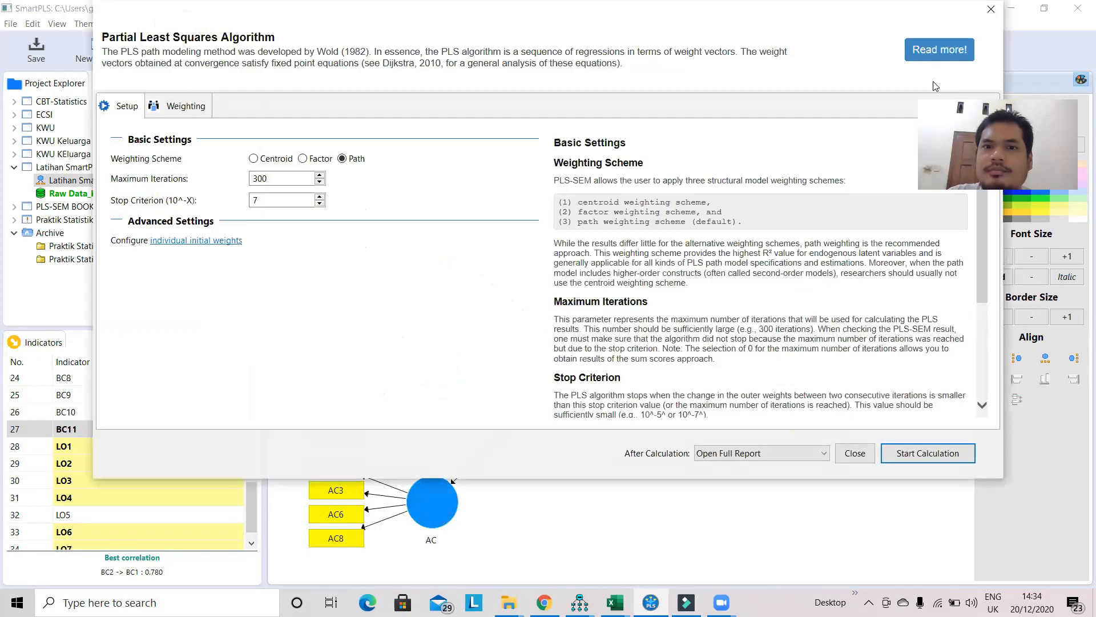
left_click(945, 451)
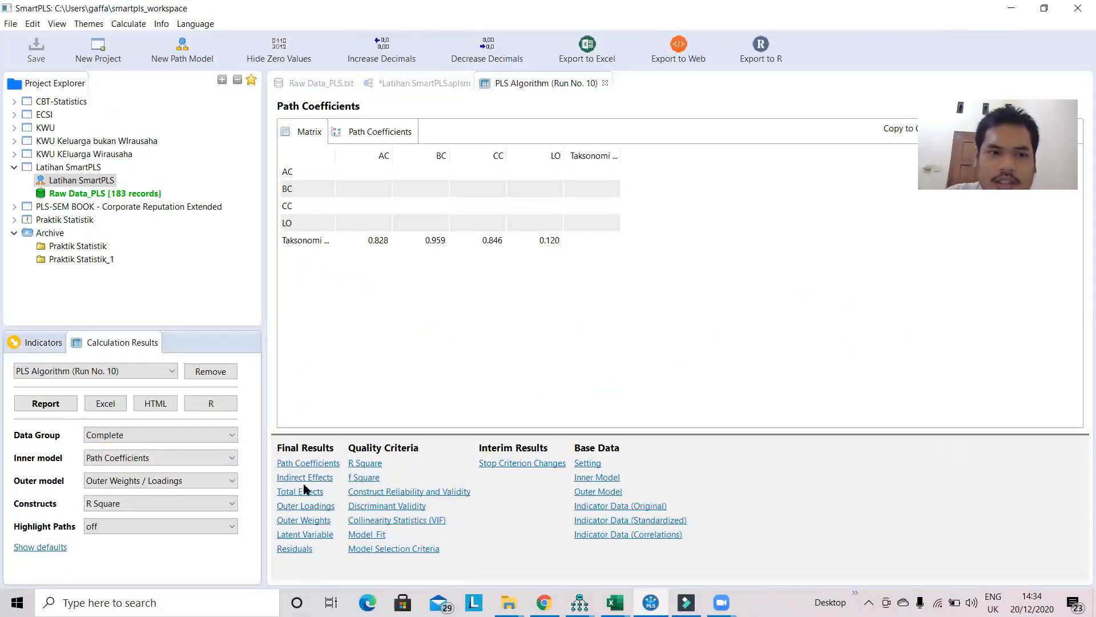
- Open the outer loadings and sort them in ascending order by the Taksonomi Kompetensi column
left_click(303, 507)
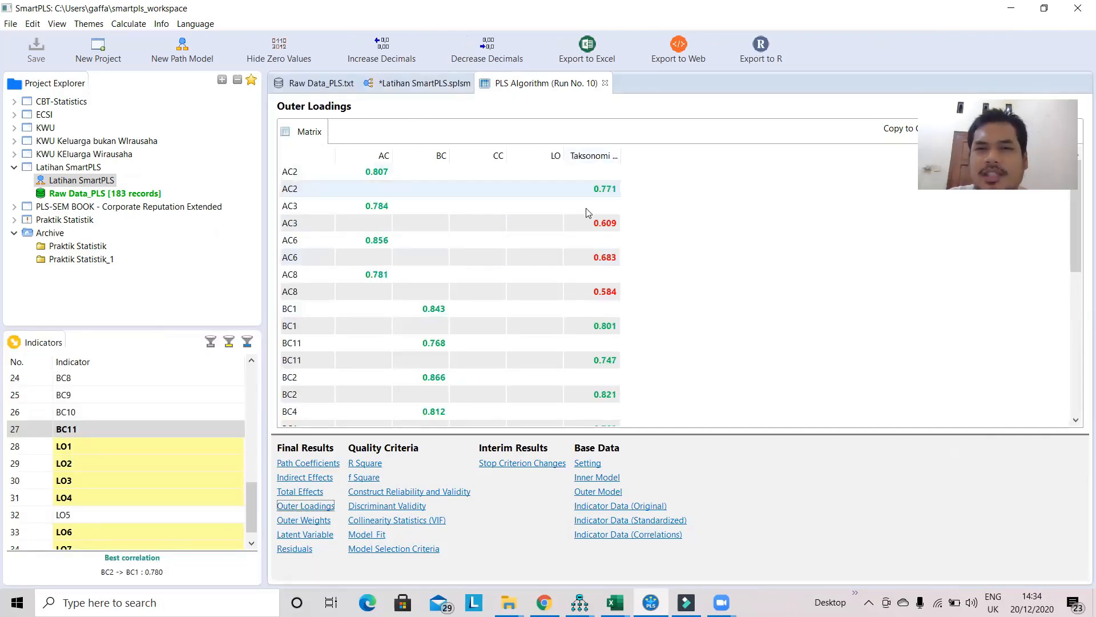
scroll(628, 290, "down", 7)
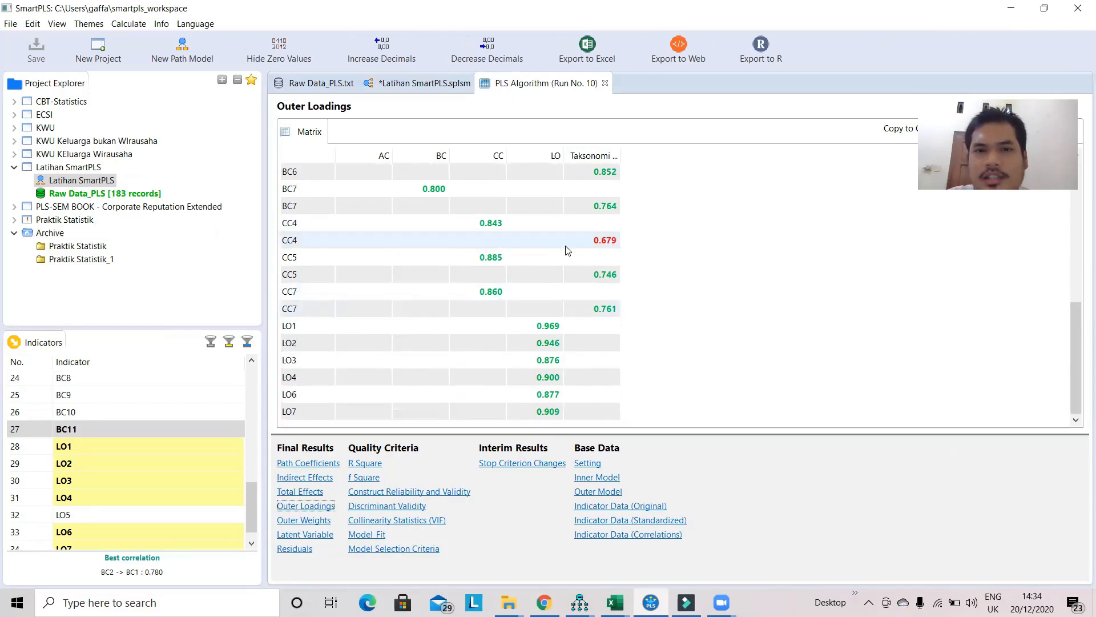
scroll(594, 248, "up", 10)
left_click(597, 156)
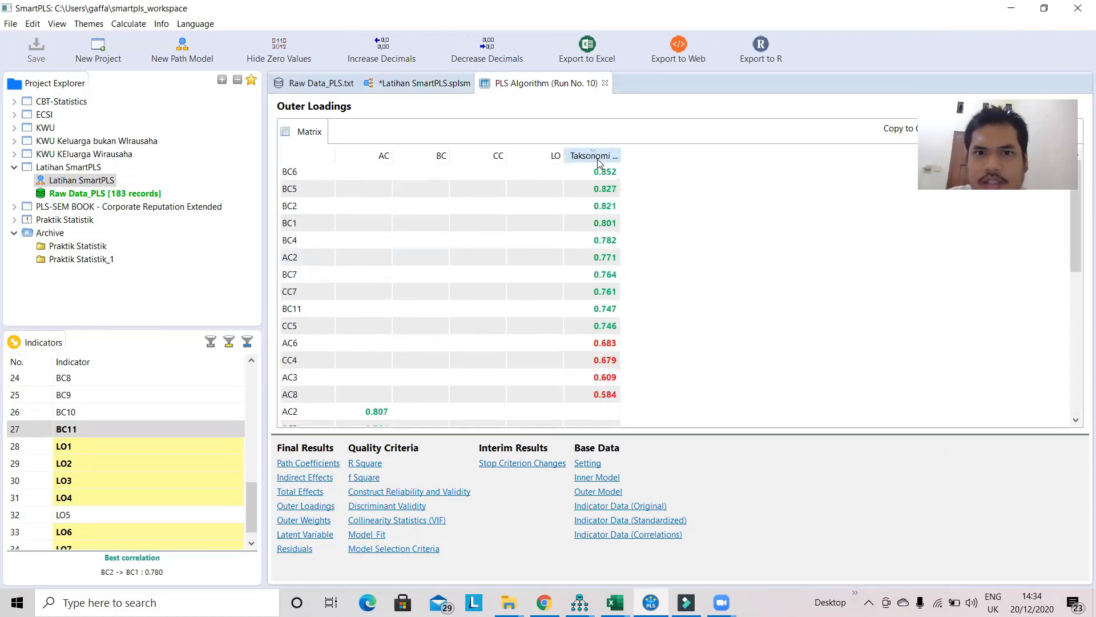
left_click(598, 157)
scroll(597, 240, "down", 7)
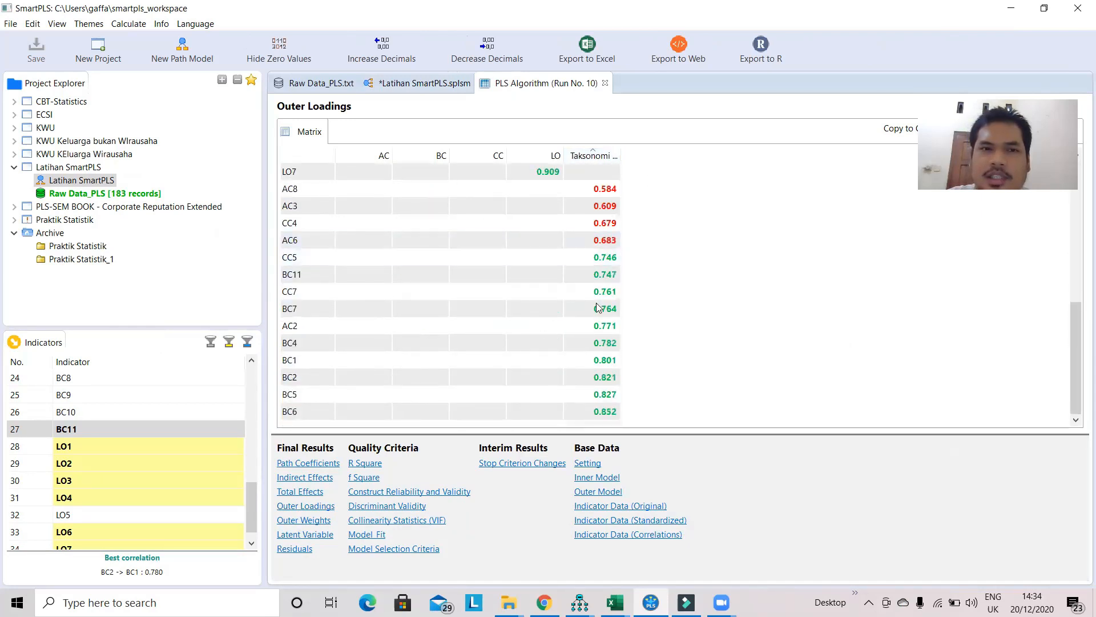
- Compare the indicators' outer loadings on AC, BC, CC and LO with their loadings on Taksonomi Kompetensi
scroll(622, 323, "up", 7)
scroll(622, 322, "down", 5)
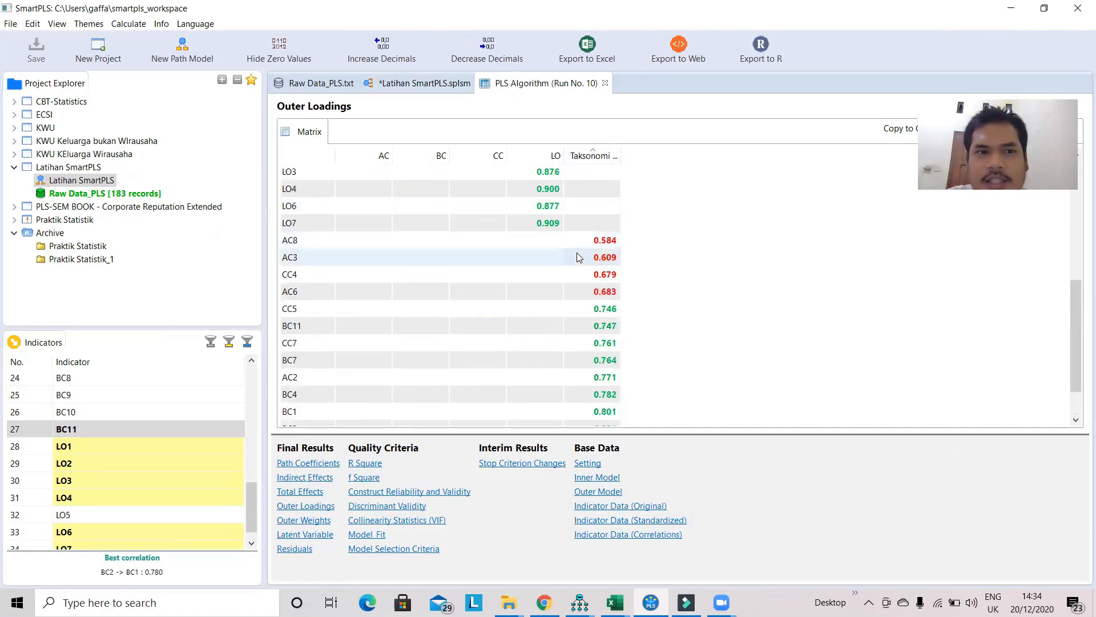
scroll(576, 253, "up", 5)
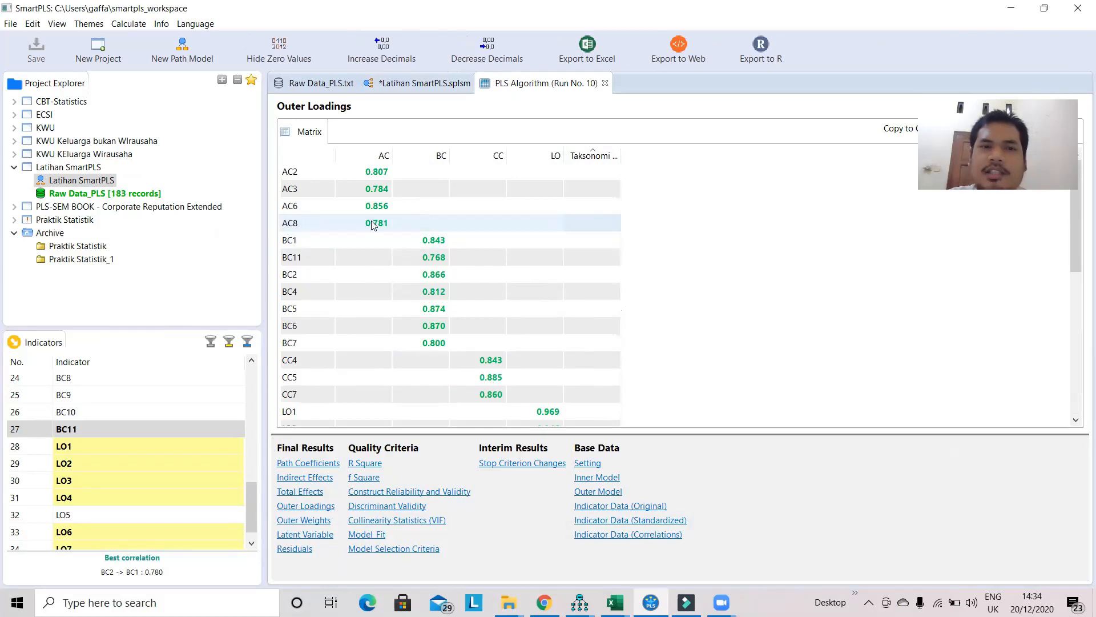
scroll(397, 235, "down", 5)
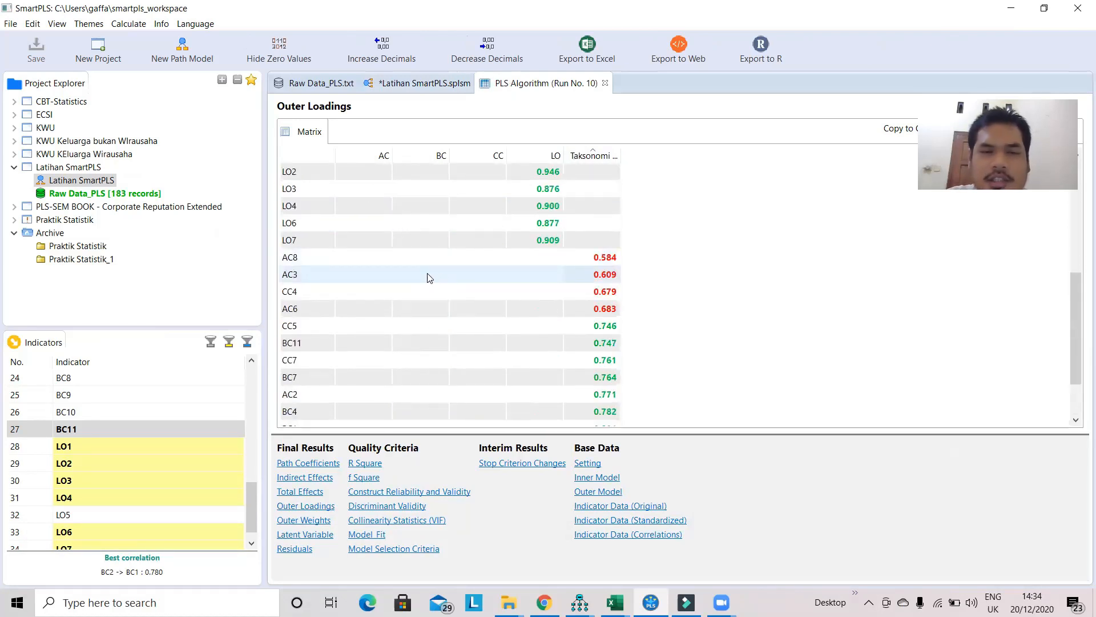
scroll(531, 278, "up", 5)
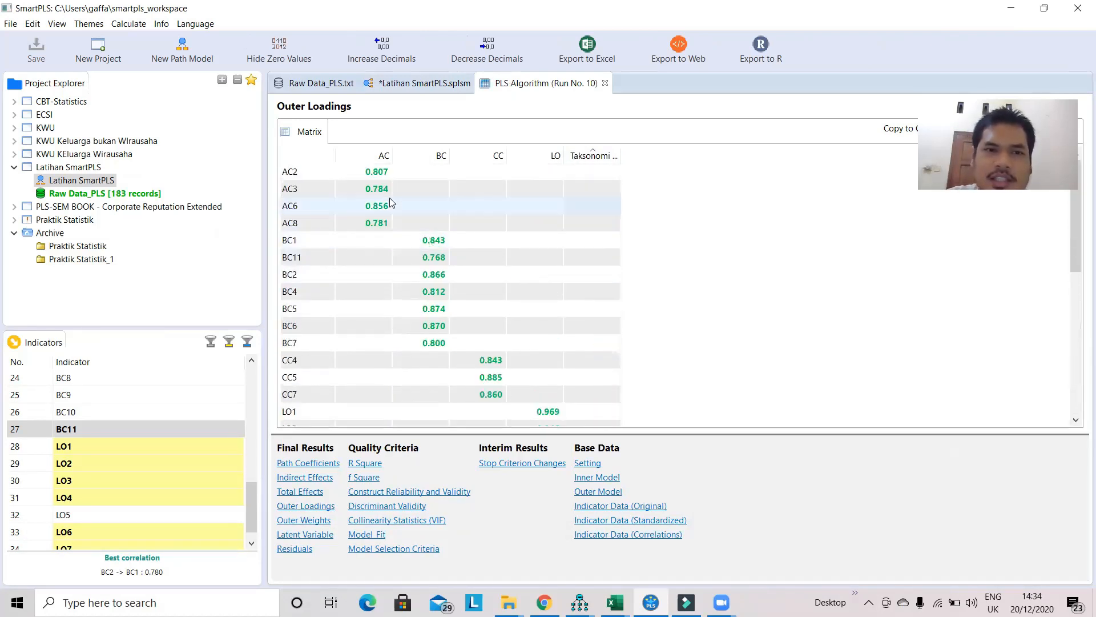
scroll(414, 288, "down", 8)
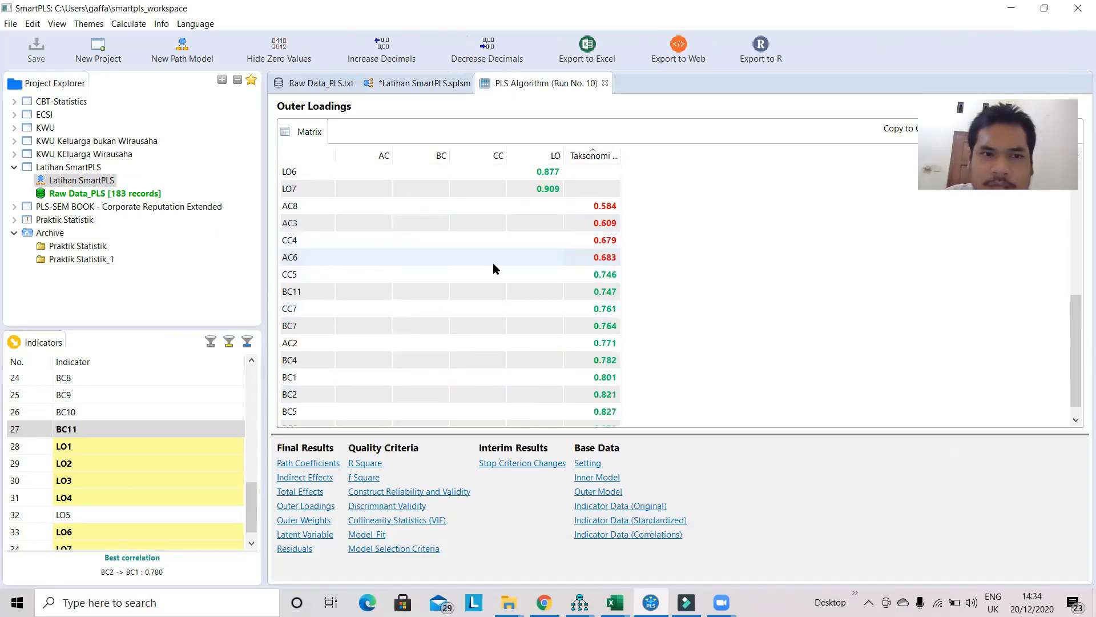
scroll(478, 285, "up", 8)
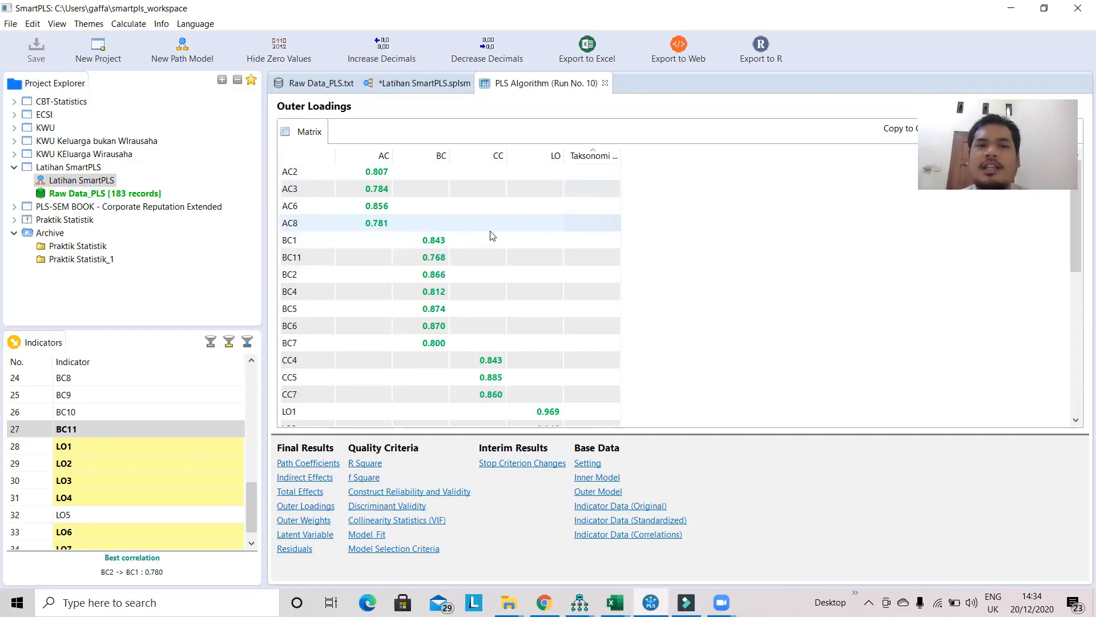
scroll(586, 276, "down", 4)
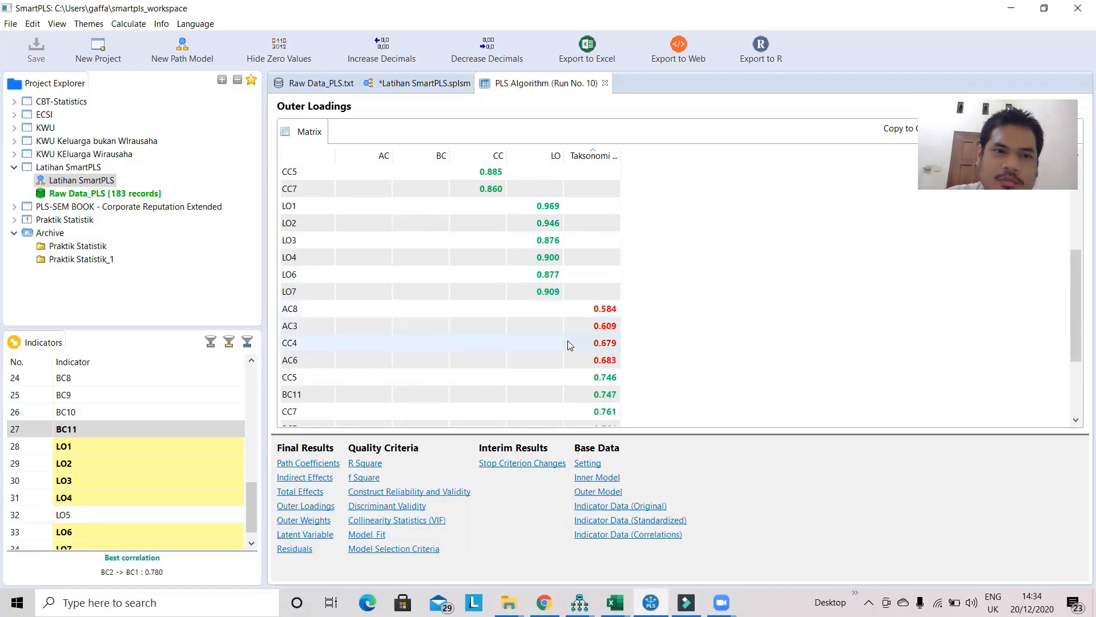
scroll(568, 343, "up", 4)
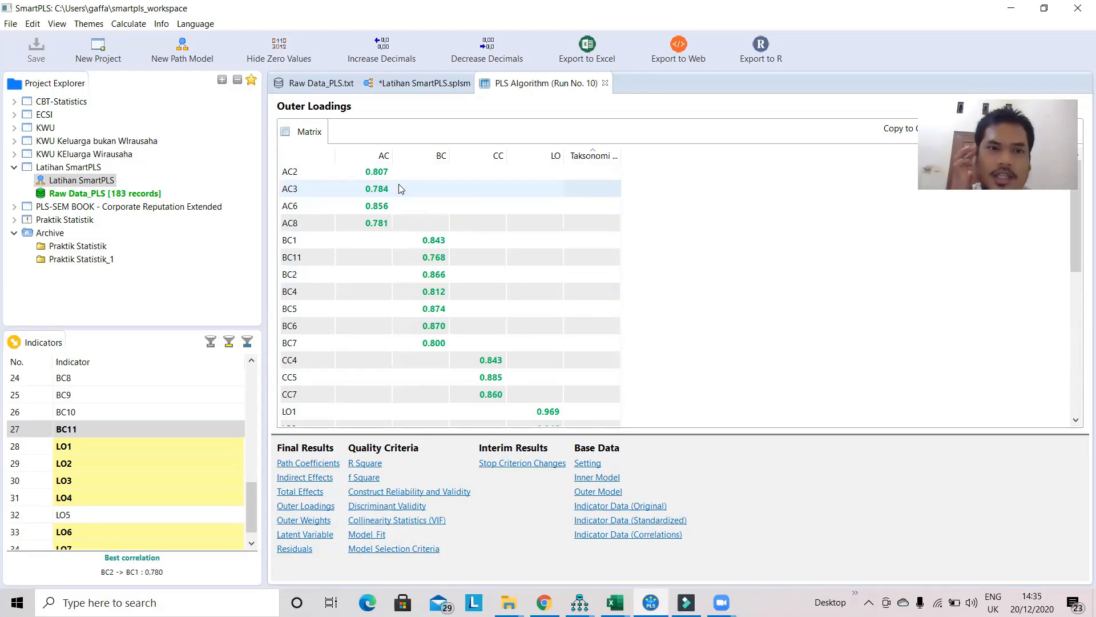
left_click(380, 155)
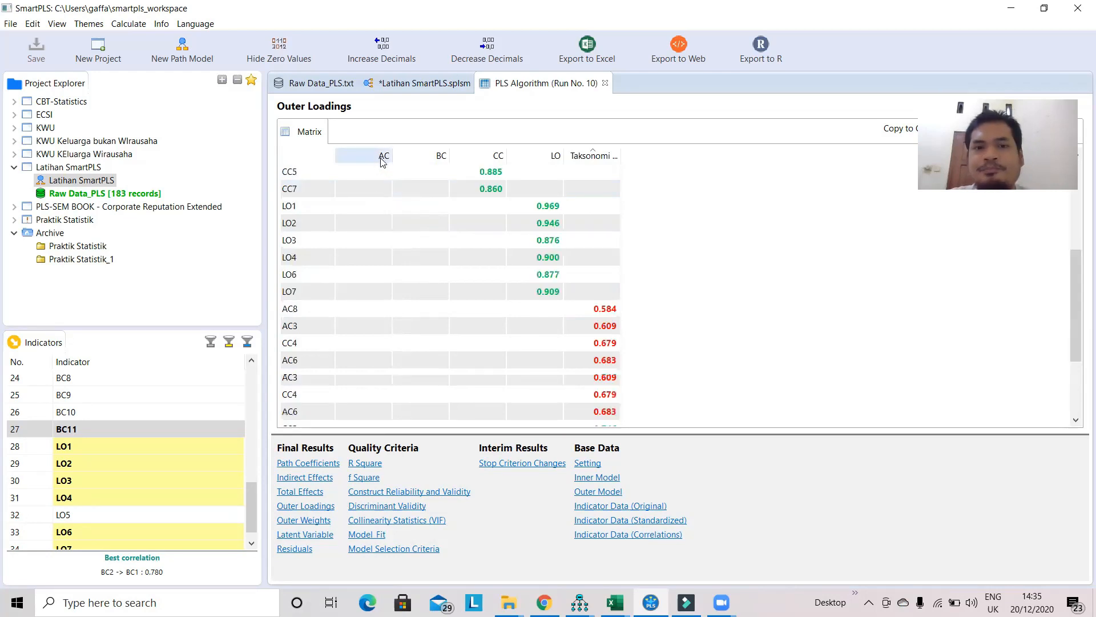
scroll(400, 169, "down", 2)
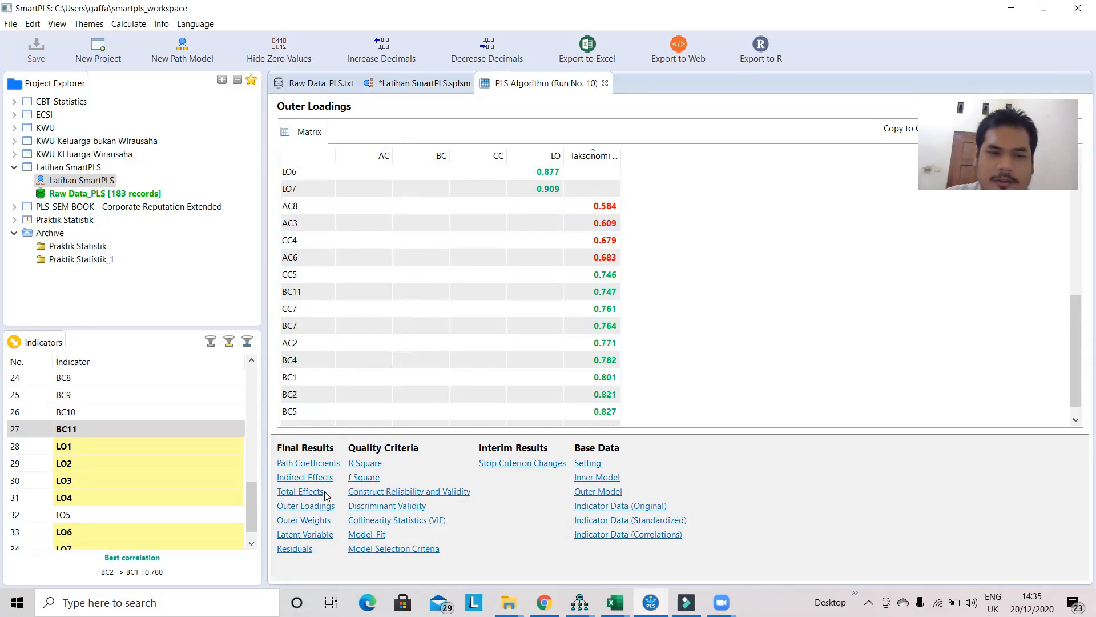
- Review the construct reliability and validity, the Fornell-Larcker discriminant validity and the outer VIF values
left_click(383, 493)
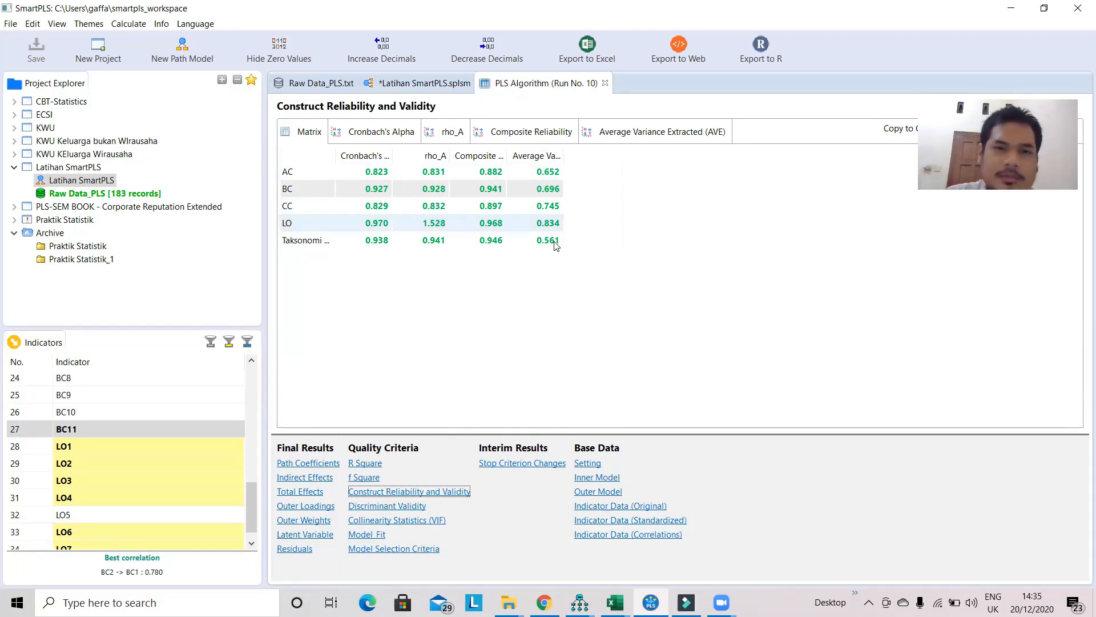
left_click(402, 507)
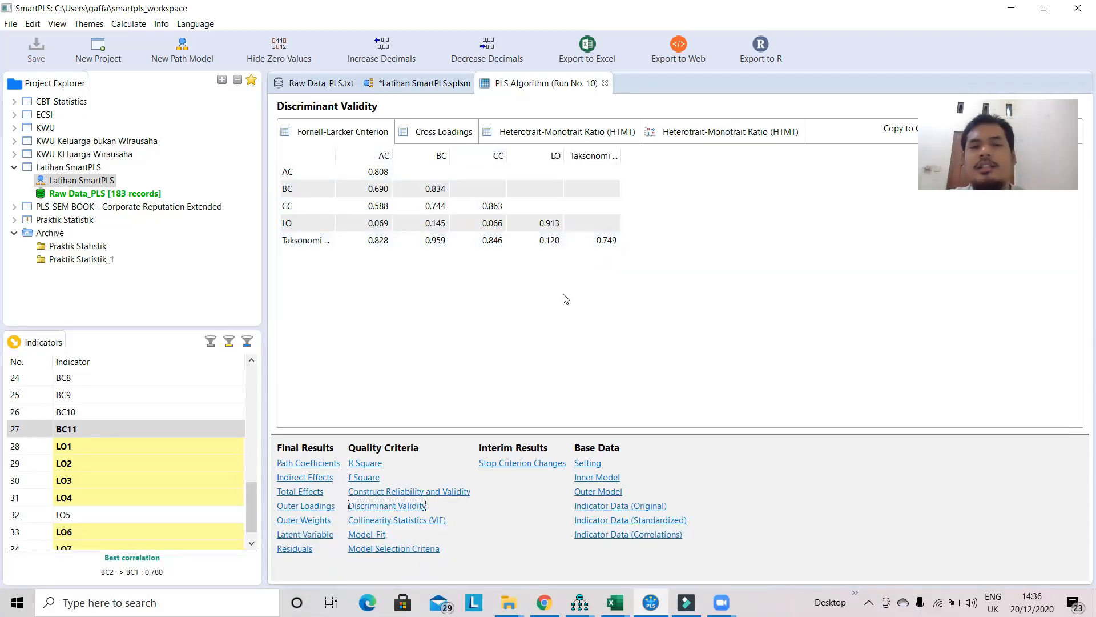
left_click(402, 521)
scroll(484, 325, "down", 5)
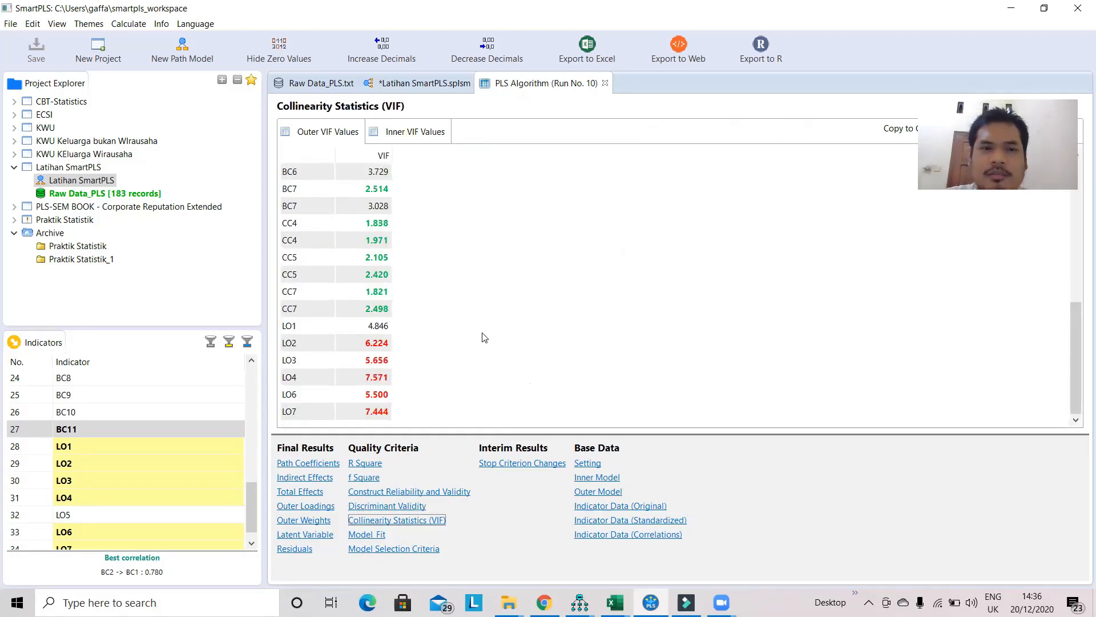
scroll(474, 390, "up", 5)
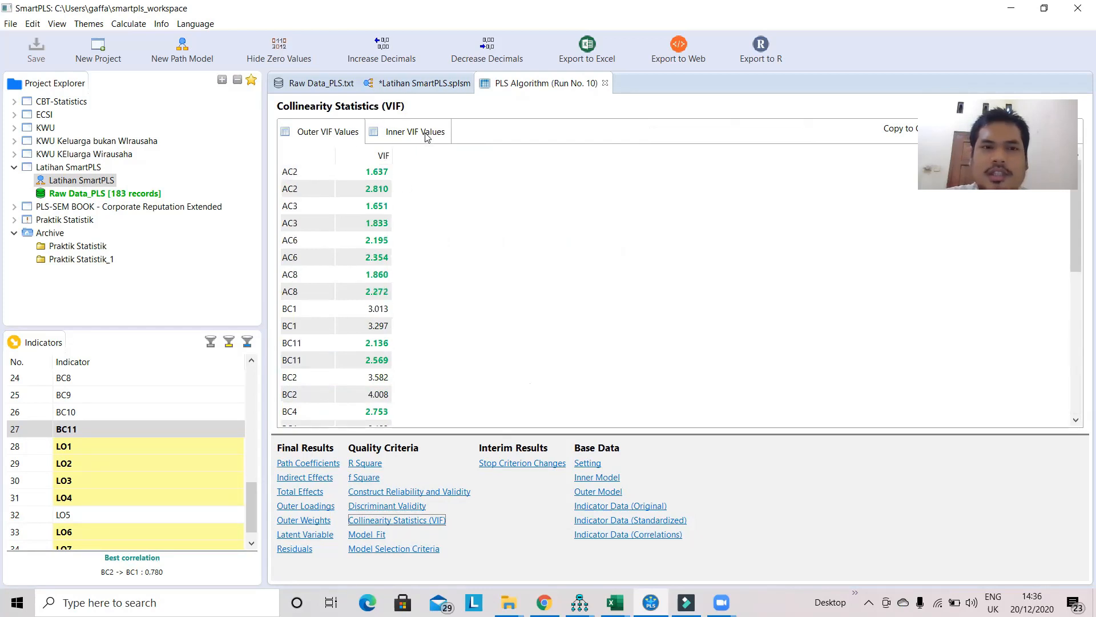
- Return to the path model diagram and examine its path coefficients and R Square values
left_click(413, 84)
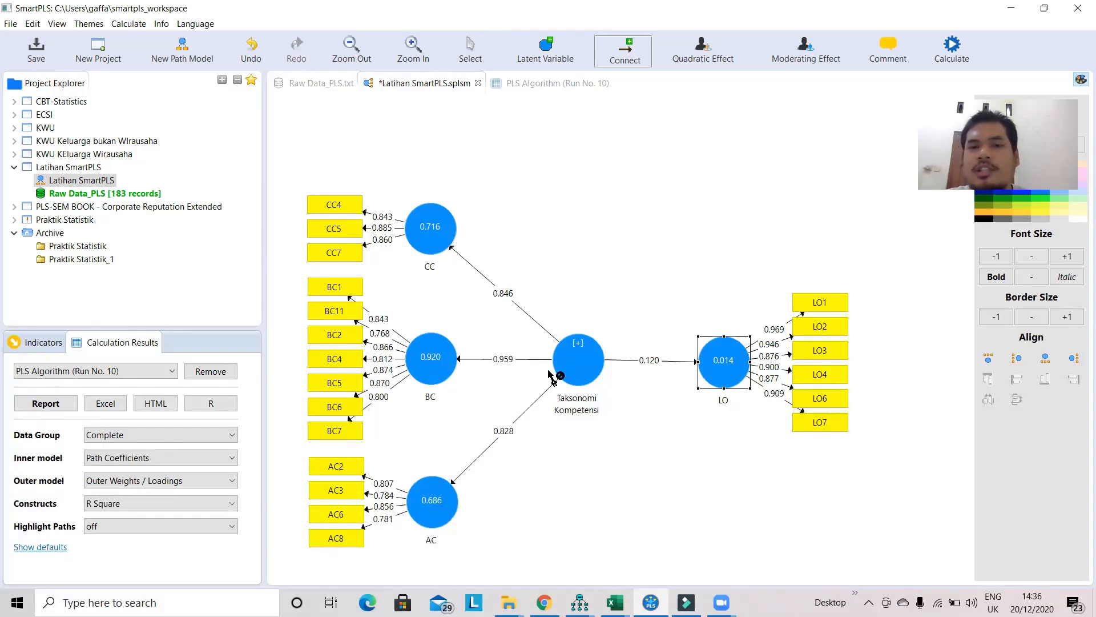
left_click(616, 260)
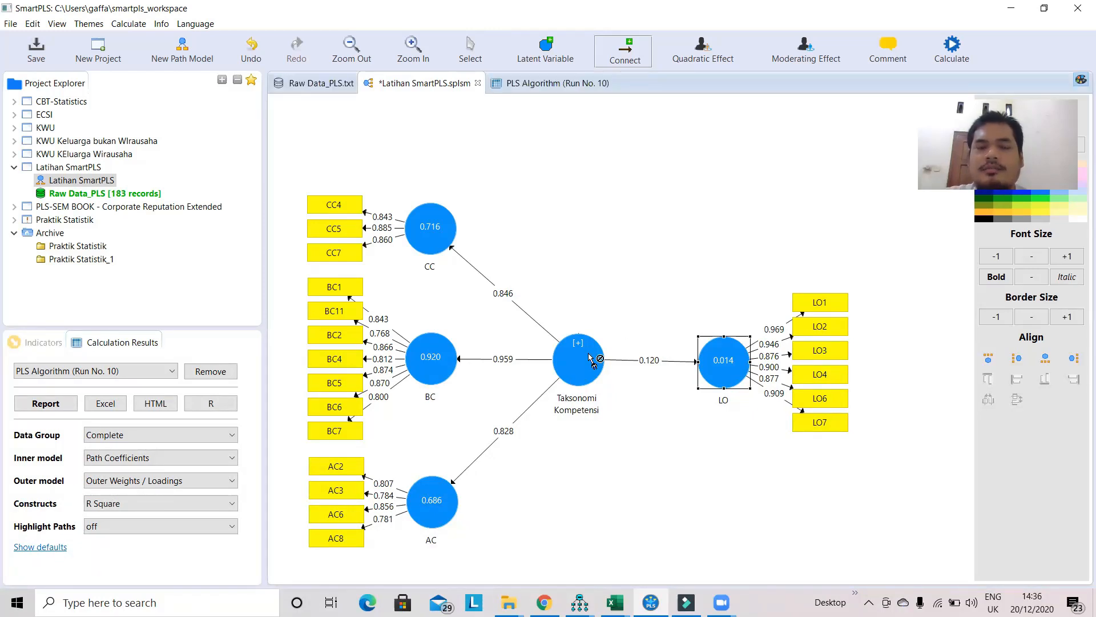
left_click_drag(591, 360, 551, 371)
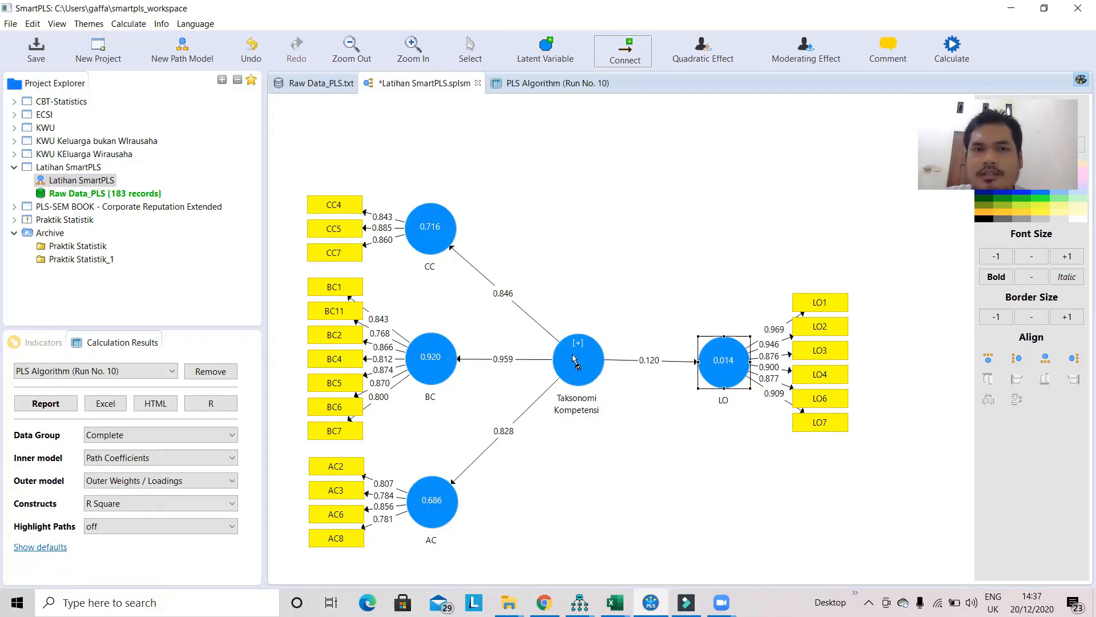
left_click(479, 57)
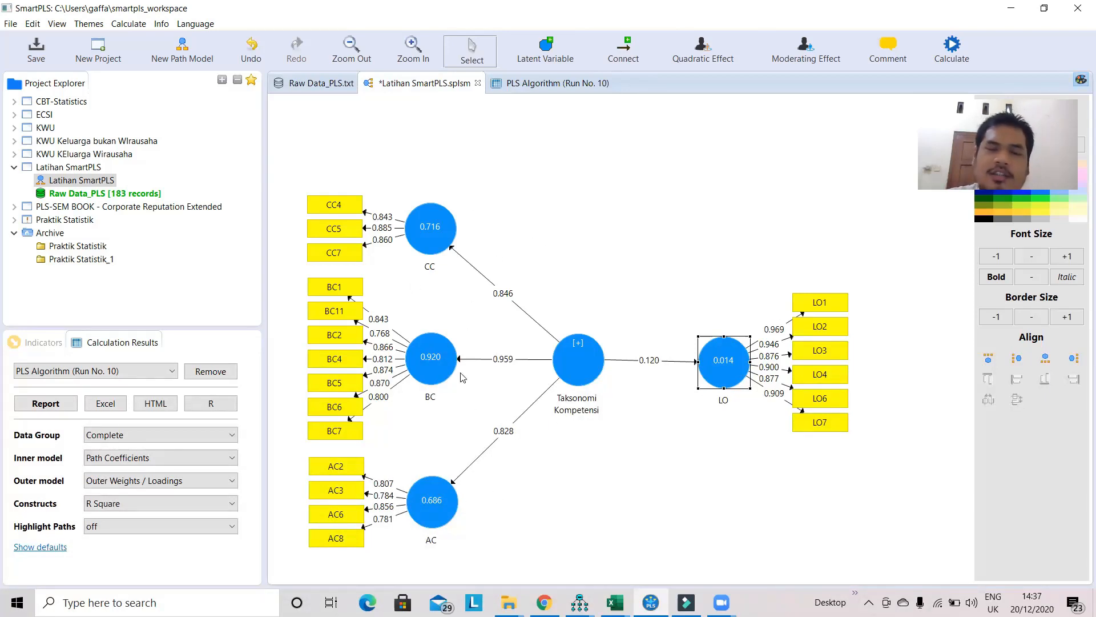
mouse_move(462, 381)
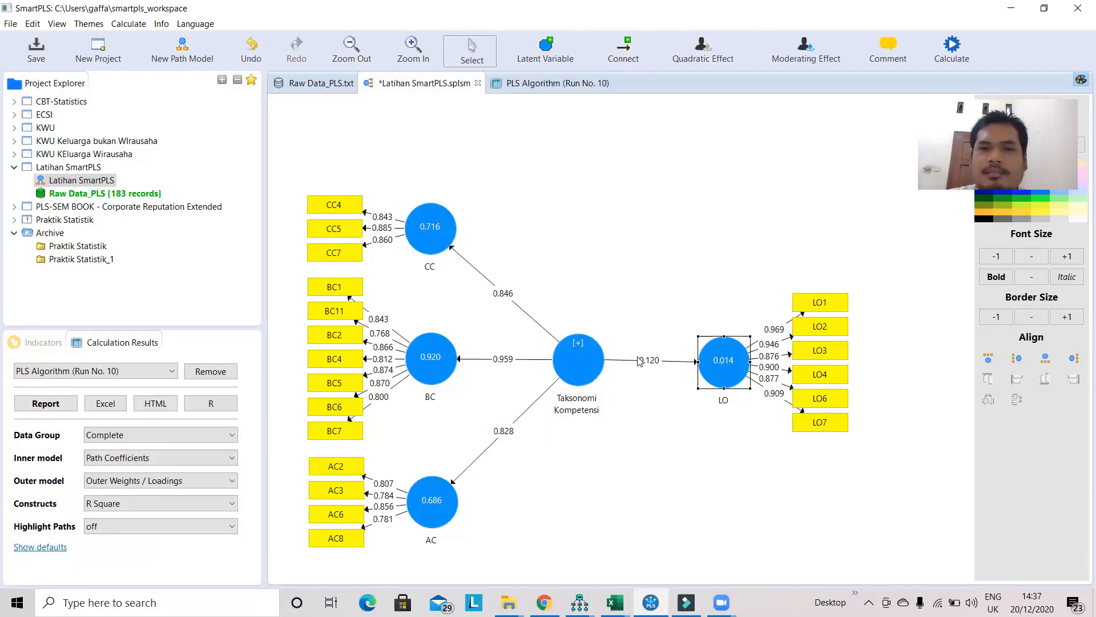
- Run Bootstrapping on the second-order model
left_click(964, 50)
left_click(963, 66)
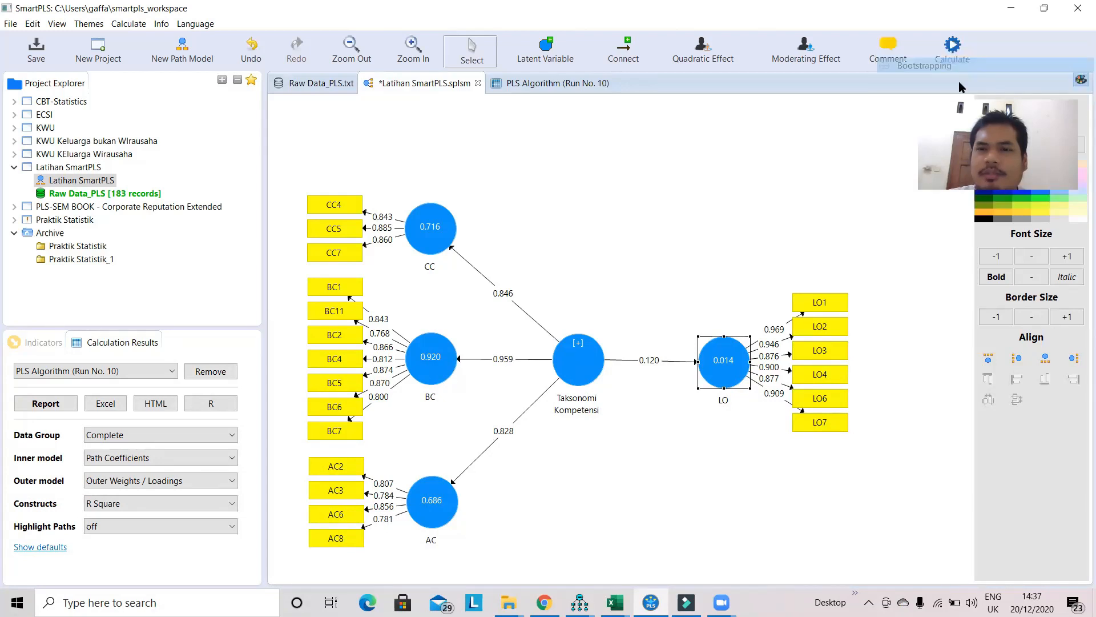
left_click(916, 455)
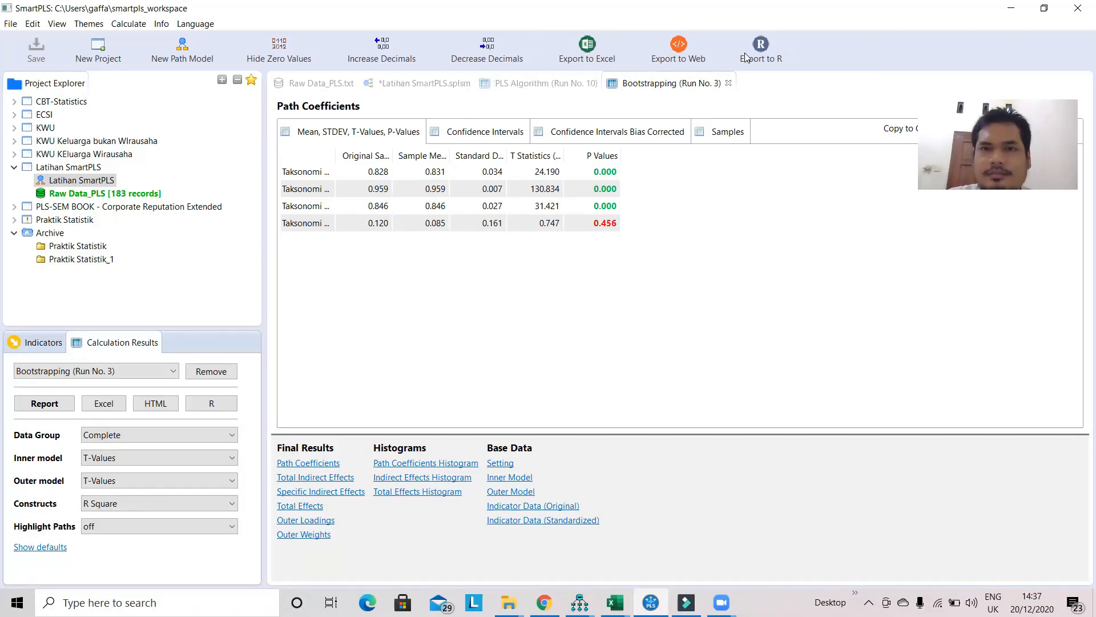
- Return to the path model diagram and delete the LO construct
left_click(548, 86)
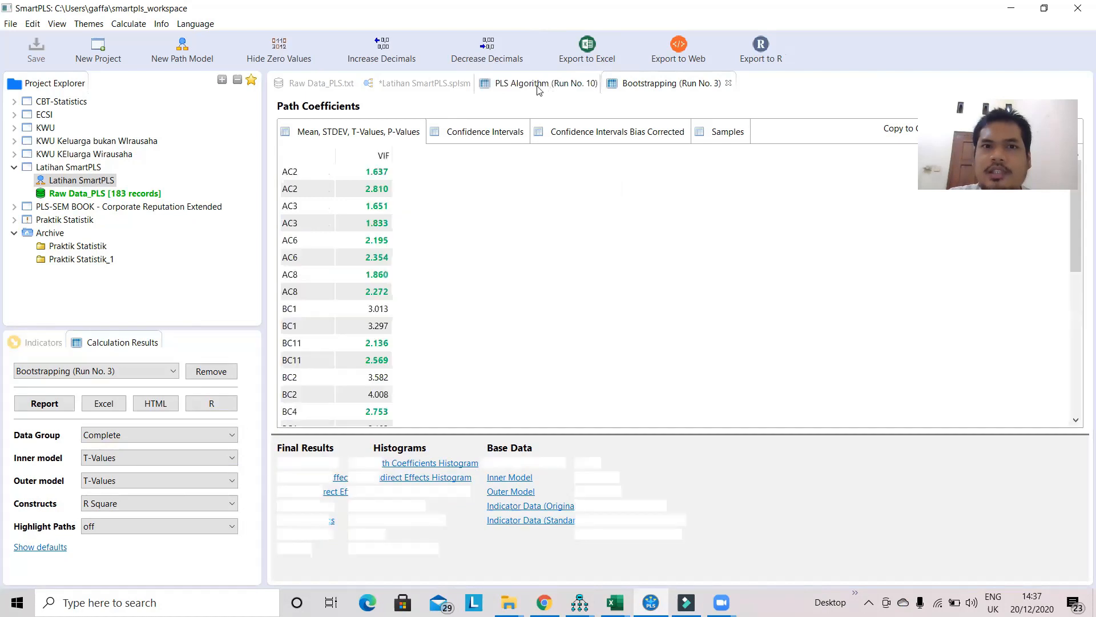
left_click(412, 84)
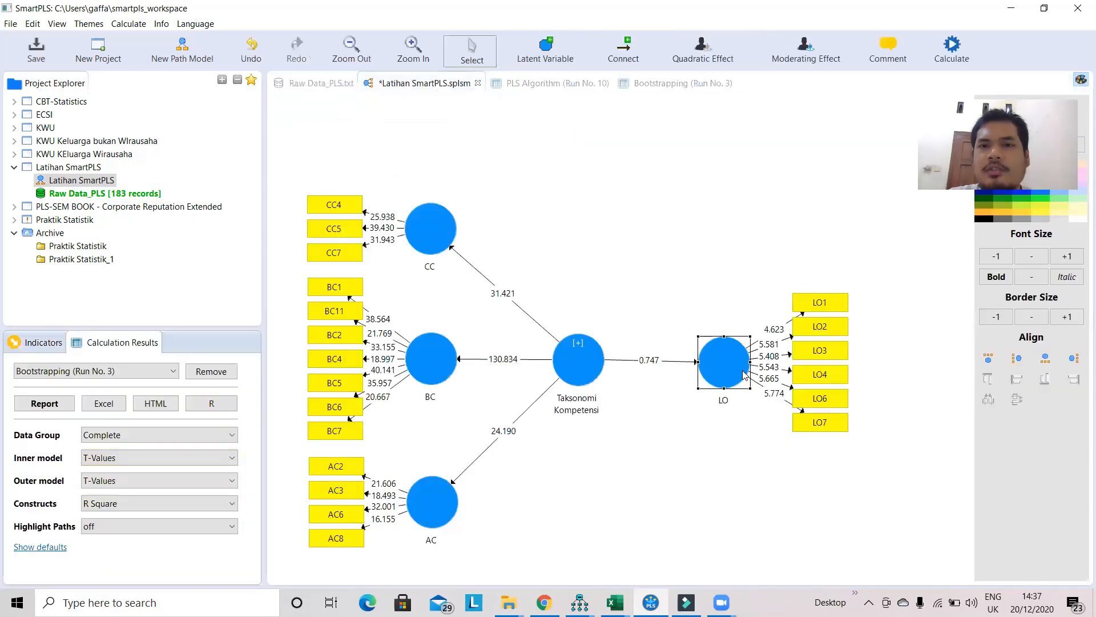
right_click(727, 361)
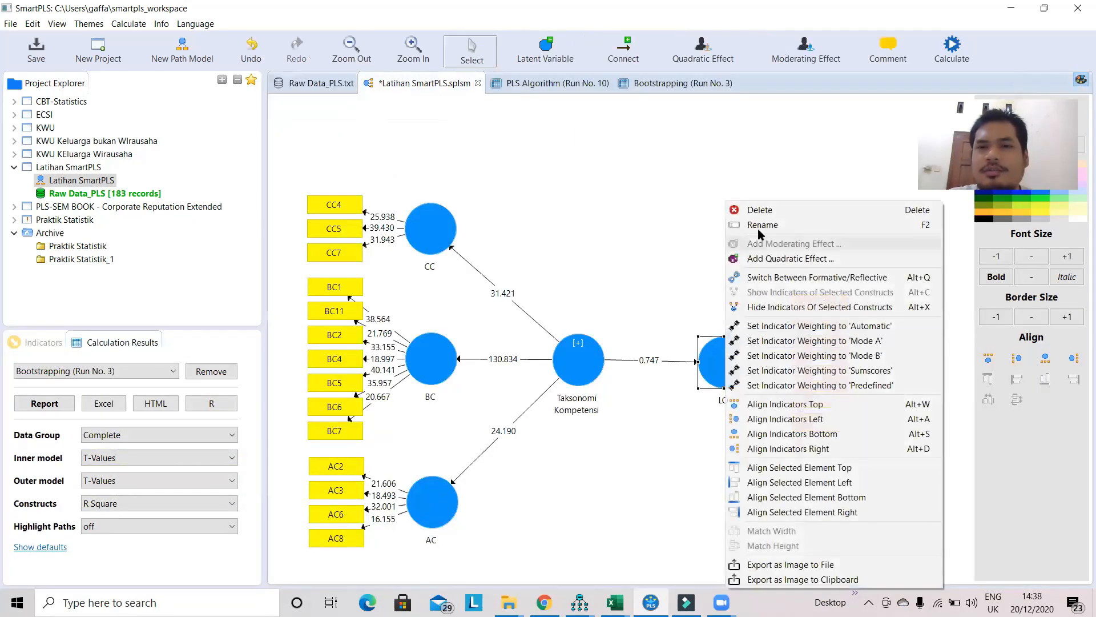
left_click(621, 200)
right_click(738, 354)
left_click(787, 209)
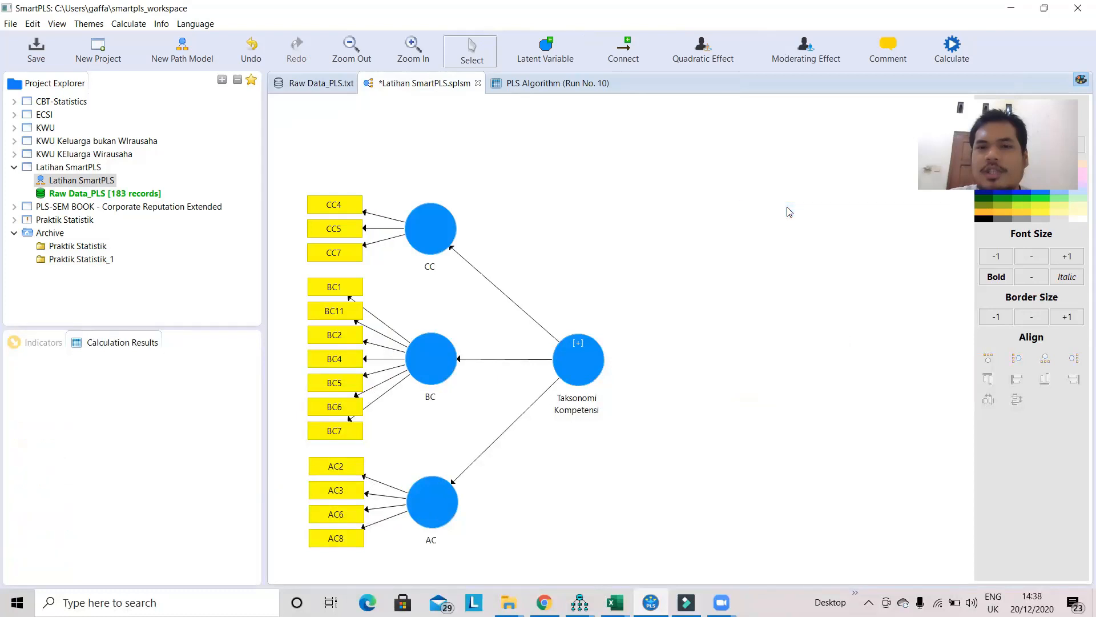
- Run the PLS Algorithm on the second-order model without the LO construct
left_click(949, 45)
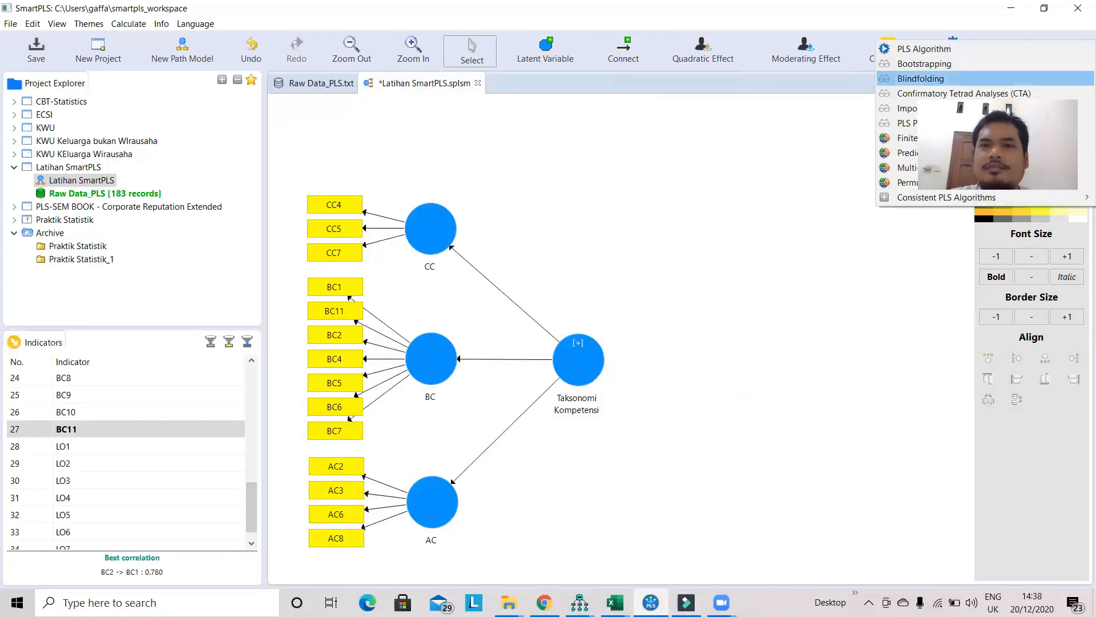
left_click(941, 51)
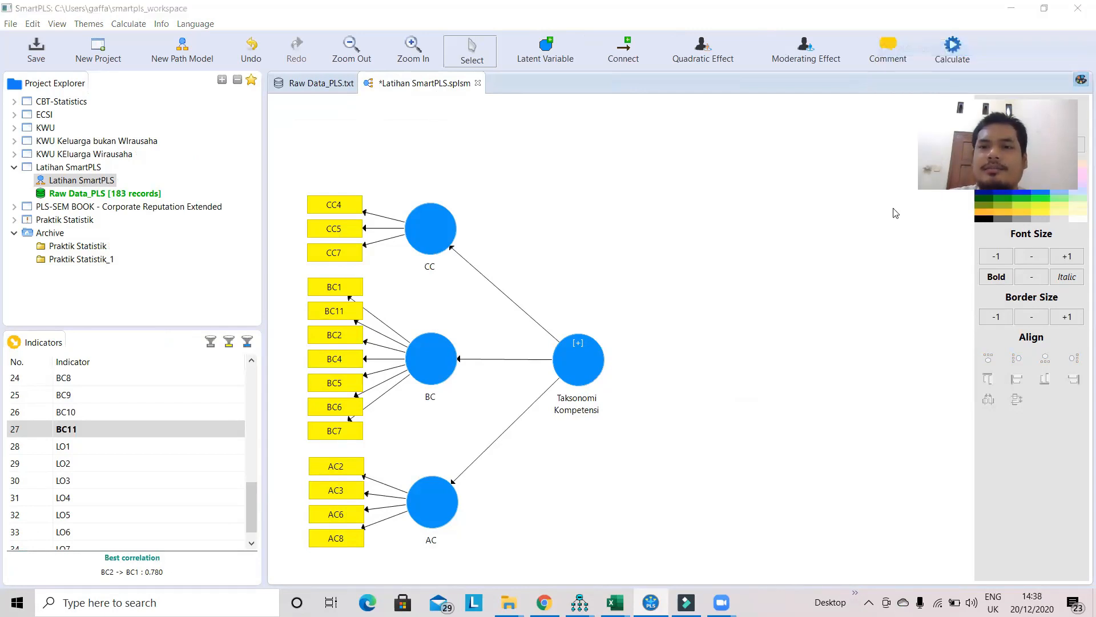
left_click(946, 458)
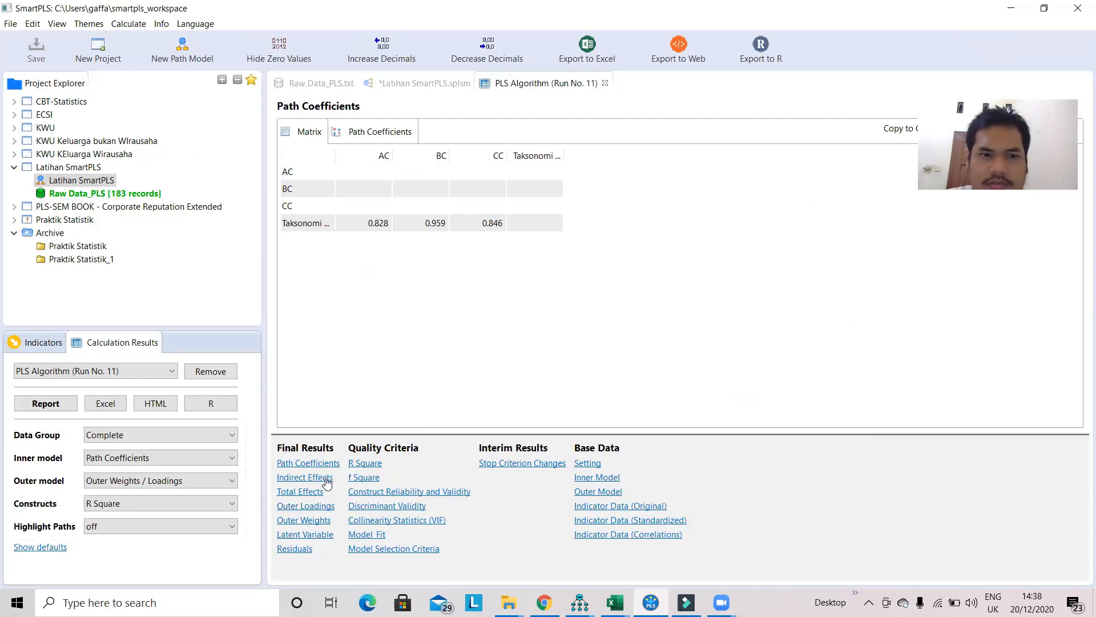
- Review the outer loadings of all indicators, including those on Taksonomi Kompetensi, and return to the path model diagram
left_click(309, 507)
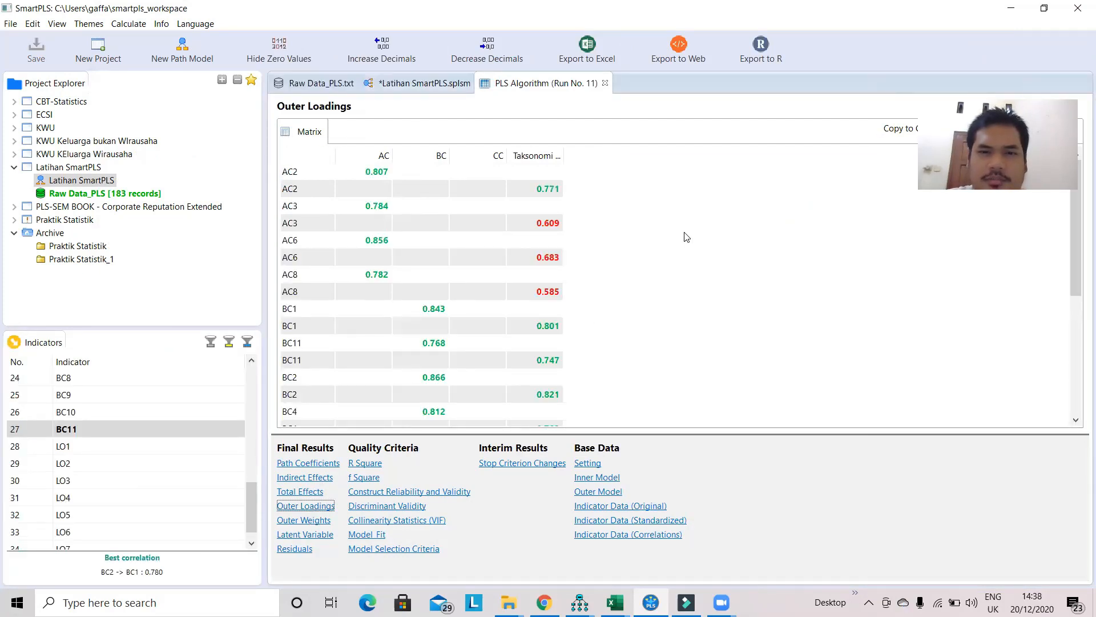
scroll(686, 244, "down", 4)
scroll(687, 246, "down", 1)
scroll(685, 254, "up", 5)
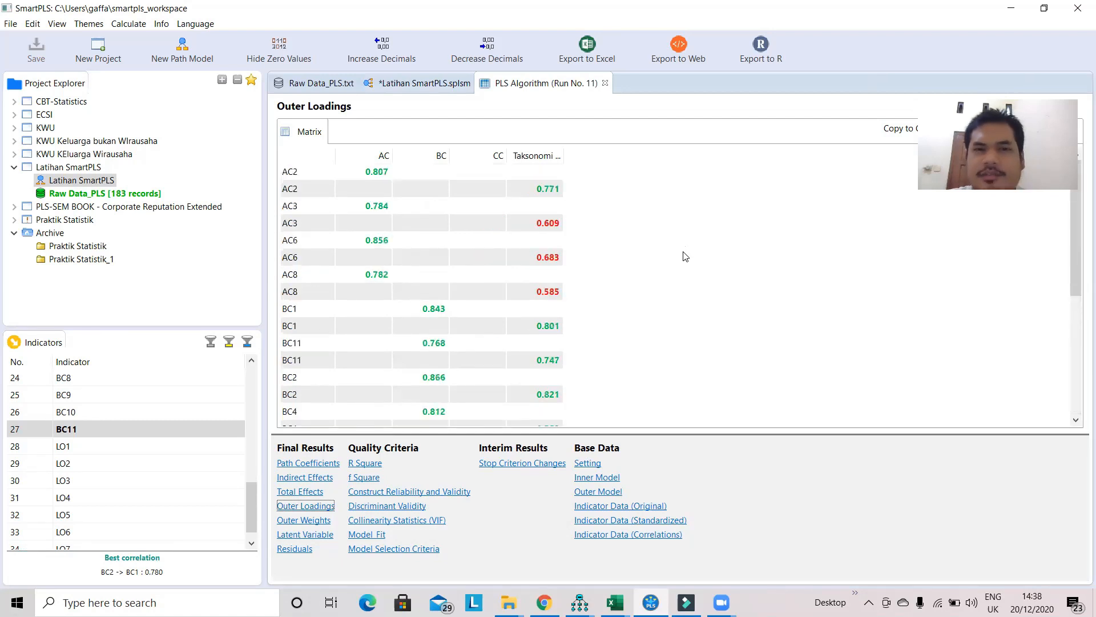
left_click(408, 84)
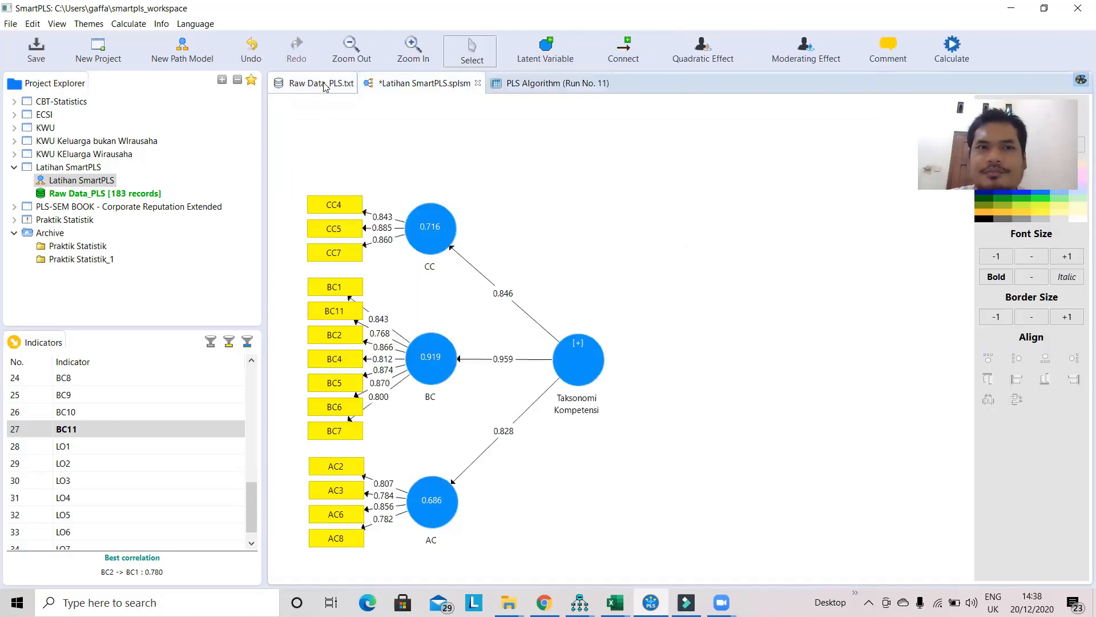